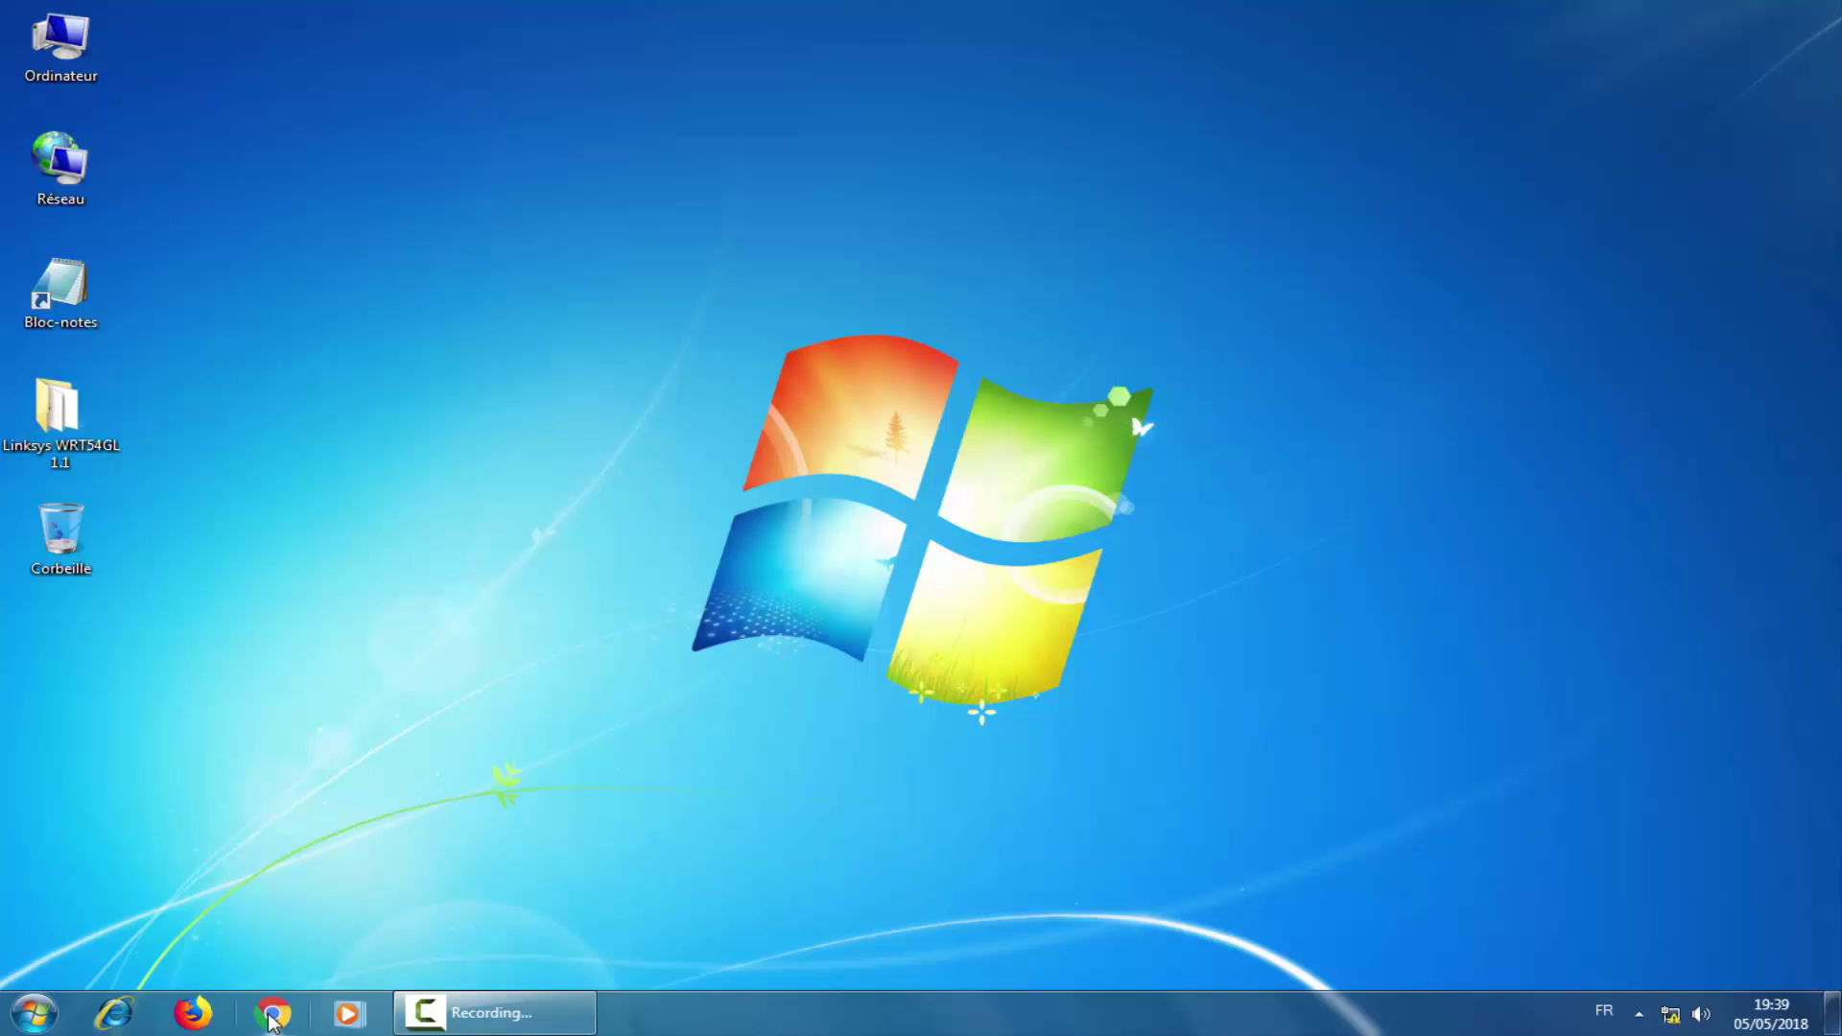
# Launch Chrome and load the router admin page at 192.168.1.1
pyautogui.click(272, 1014)
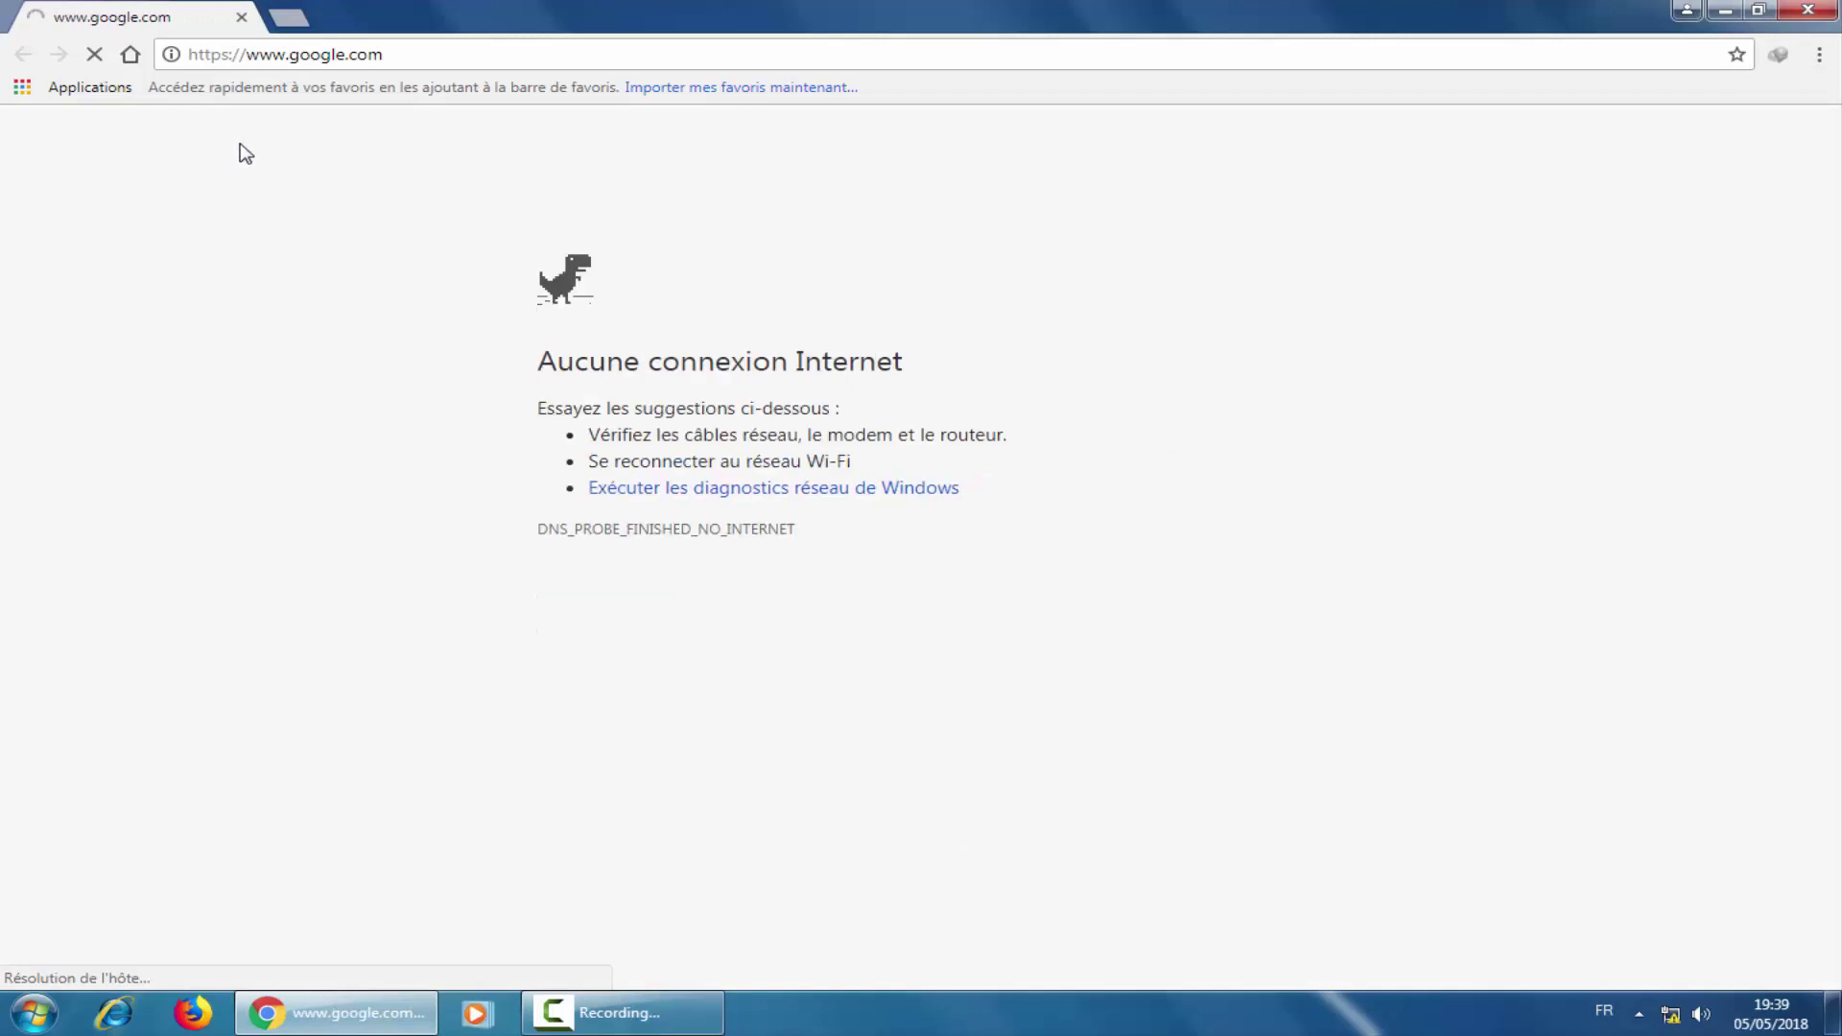
pyautogui.click(439, 57)
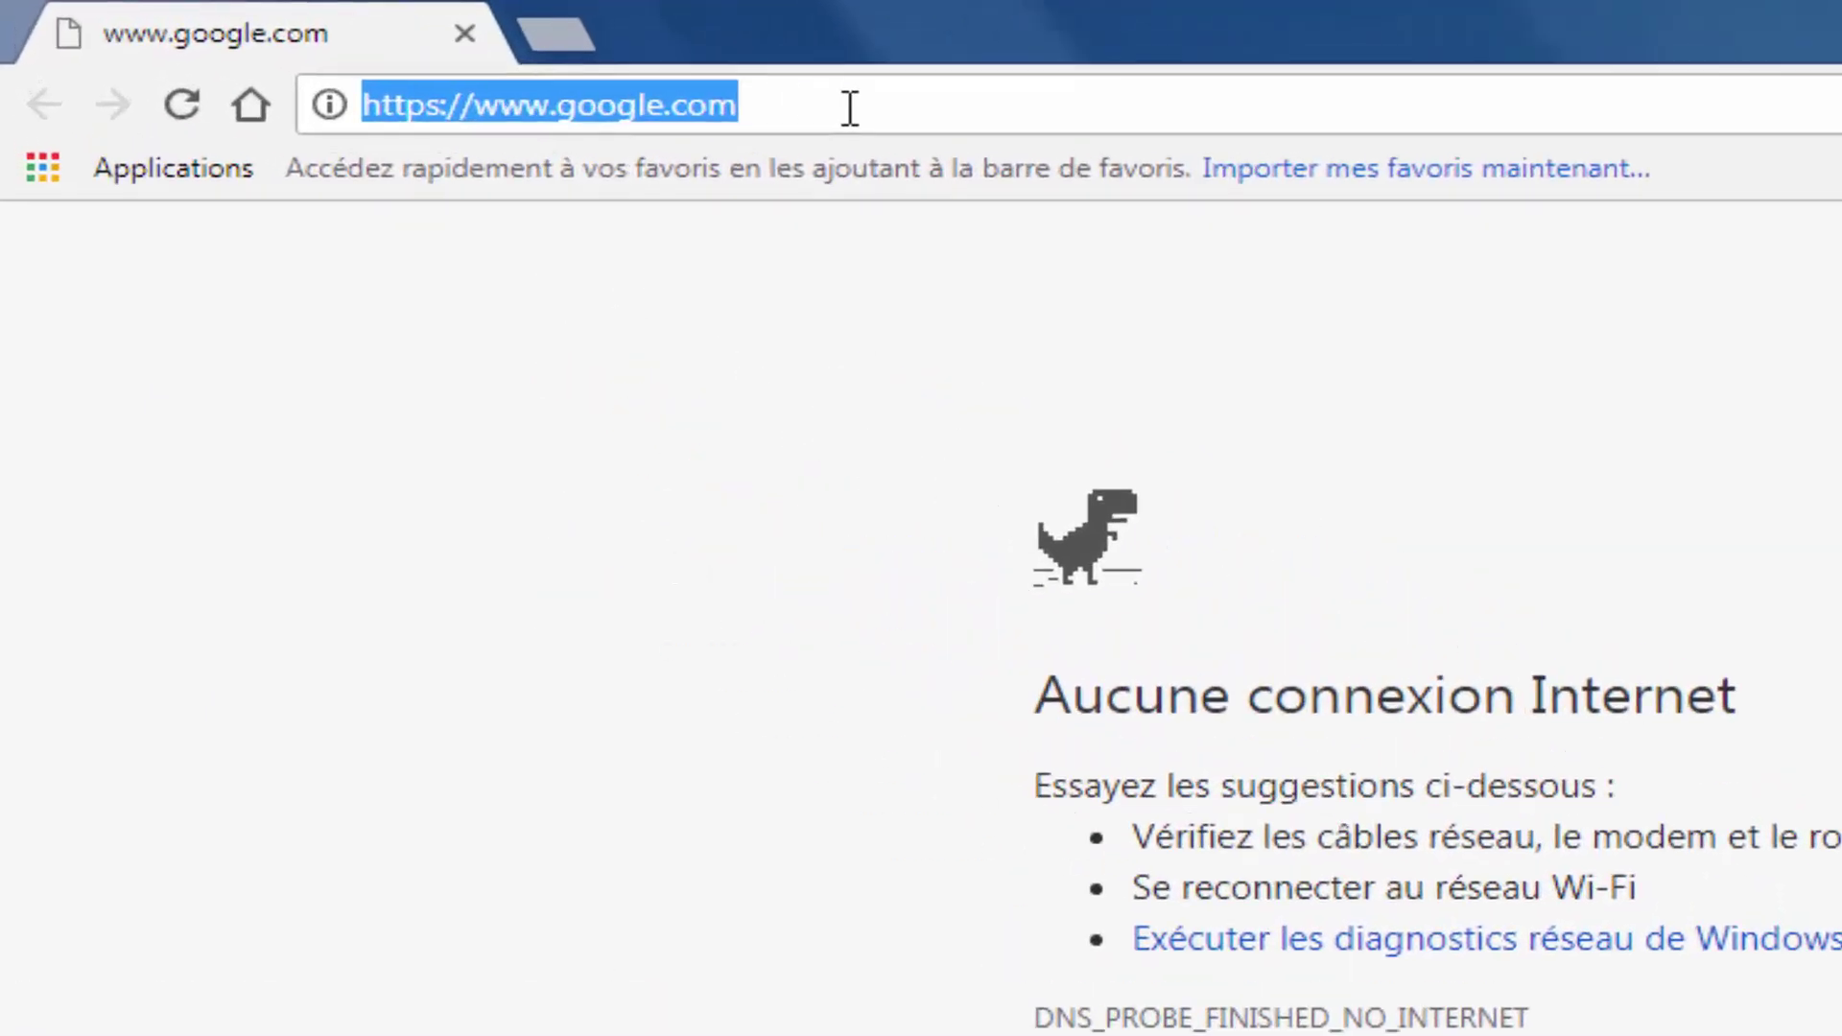
pyautogui.write('192.168.1.1')
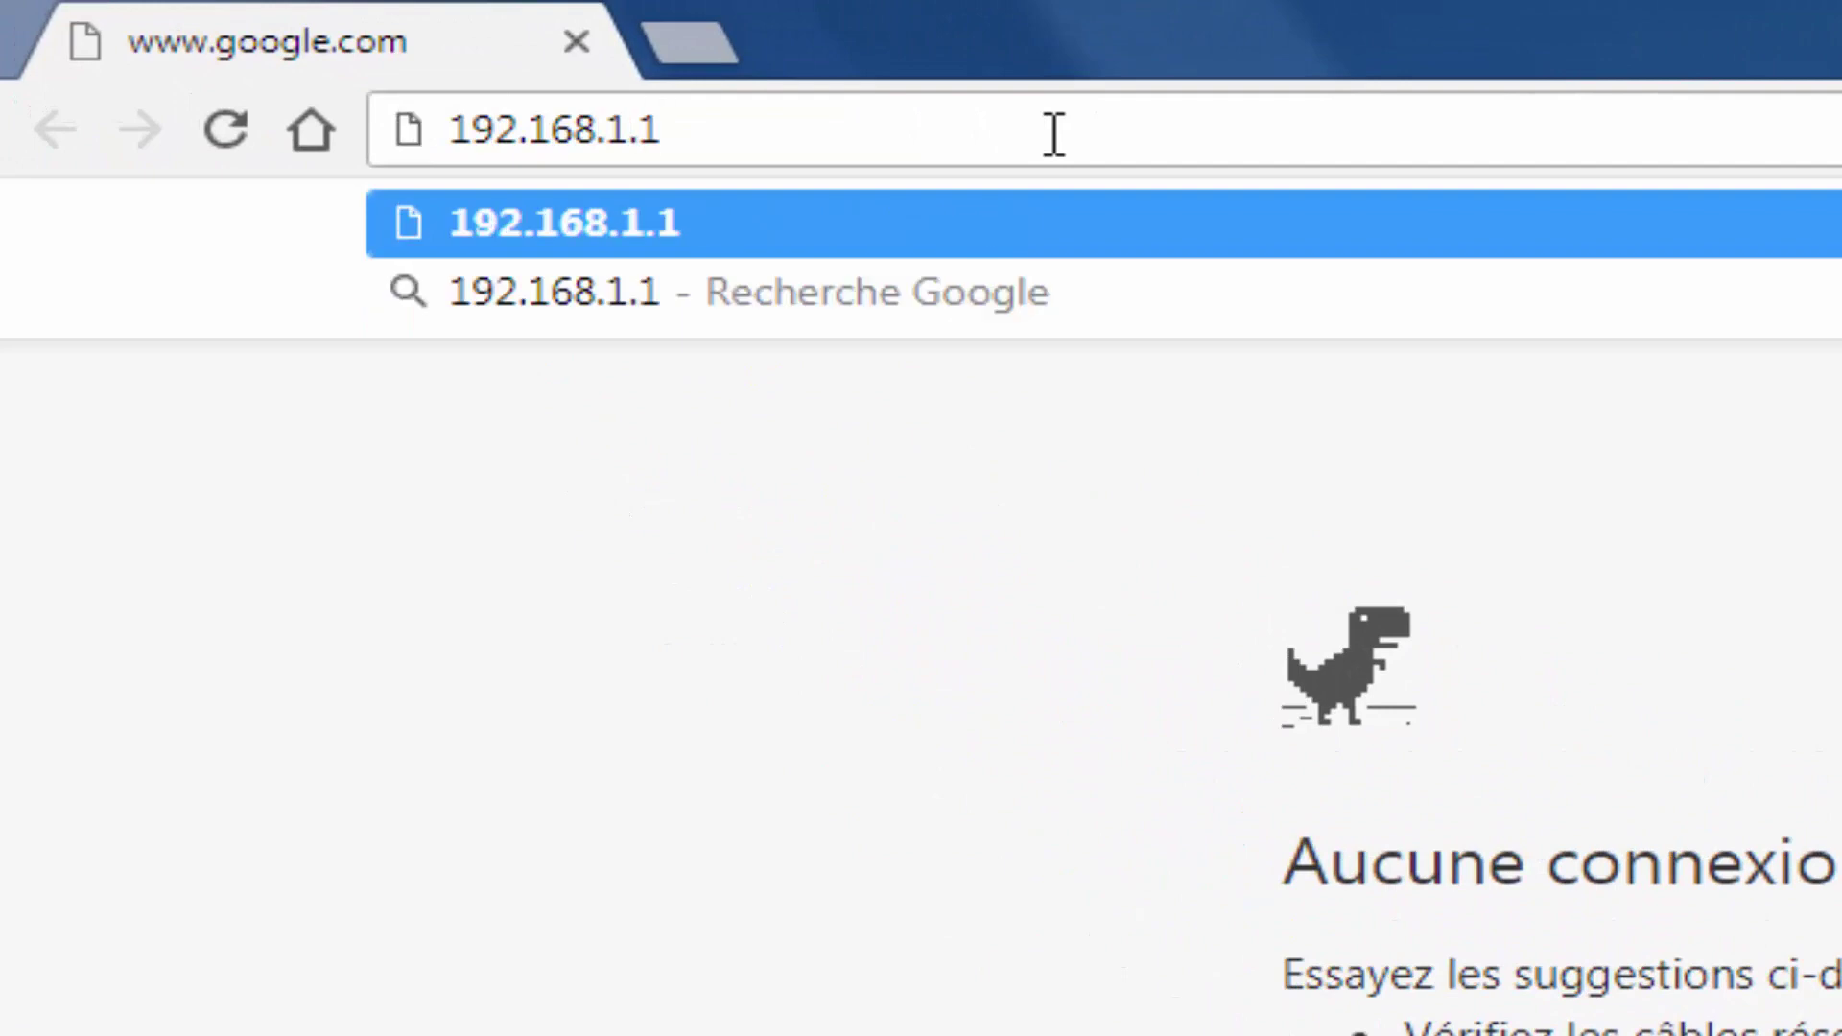
pyautogui.press('Return')
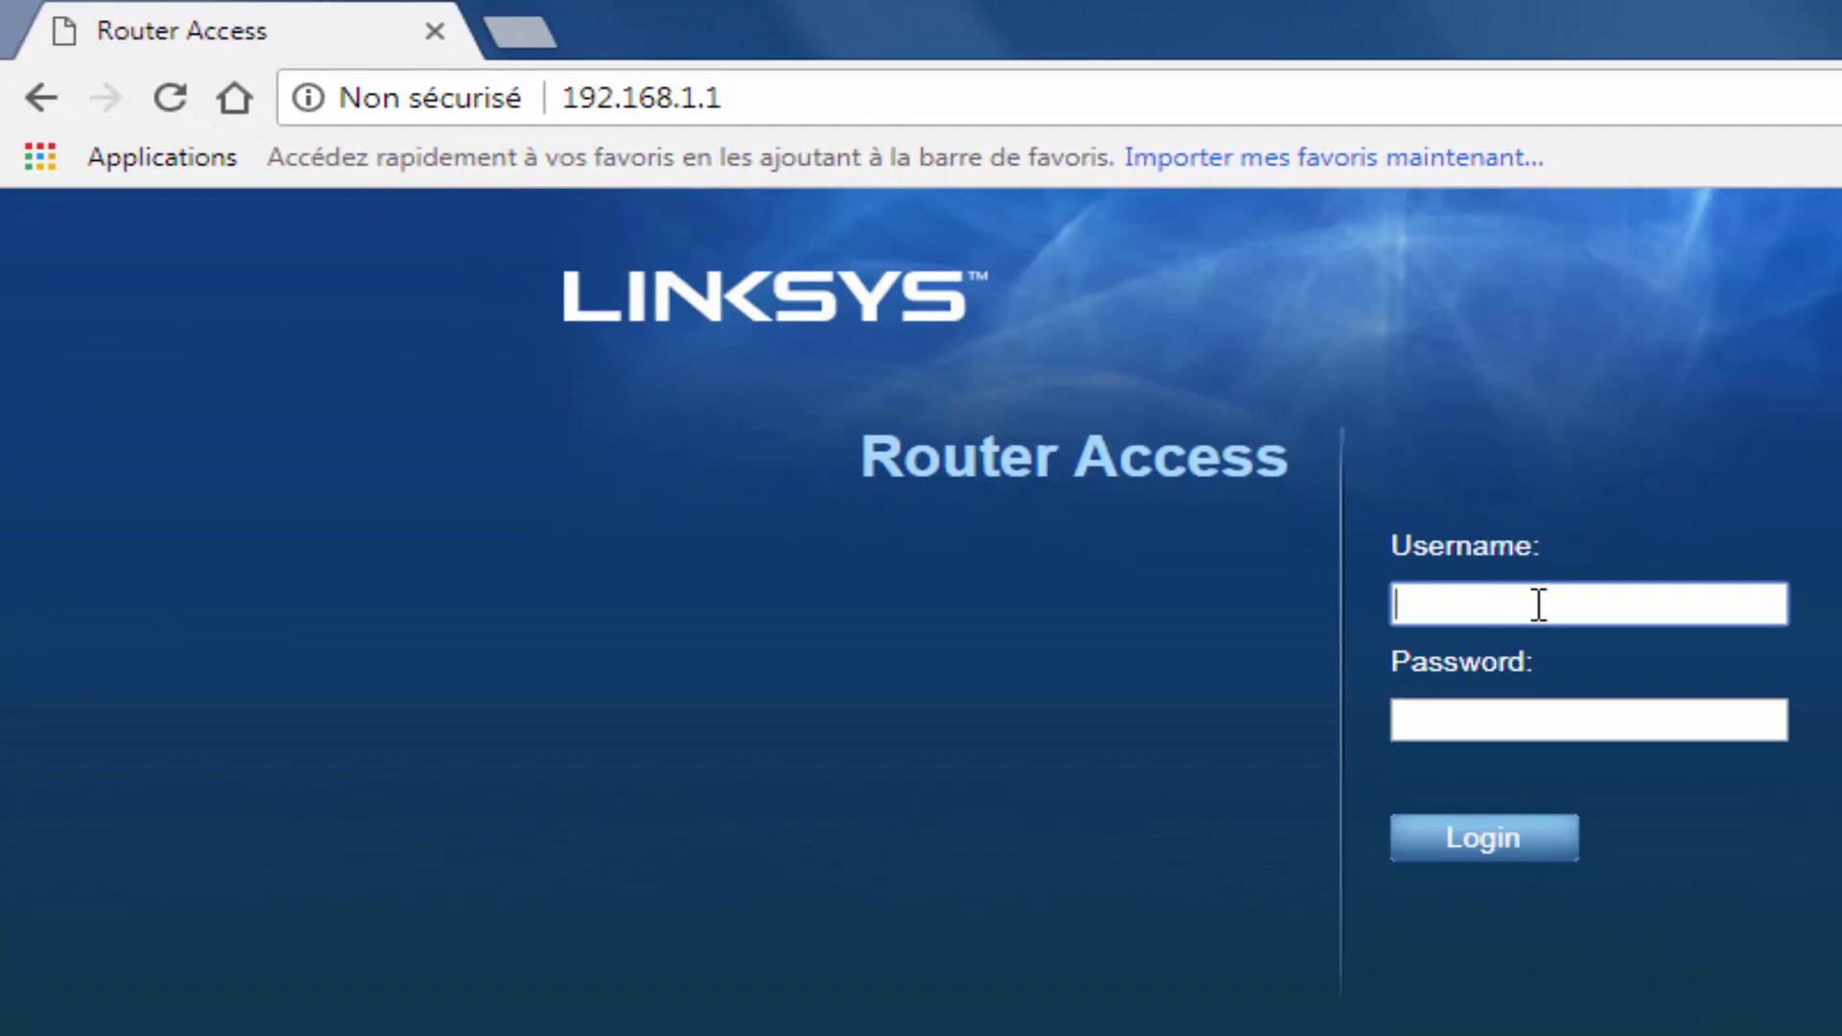
# Log in with the router's default username and password, declining to save the password
pyautogui.write('admin')
pyautogui.click(1653, 712)
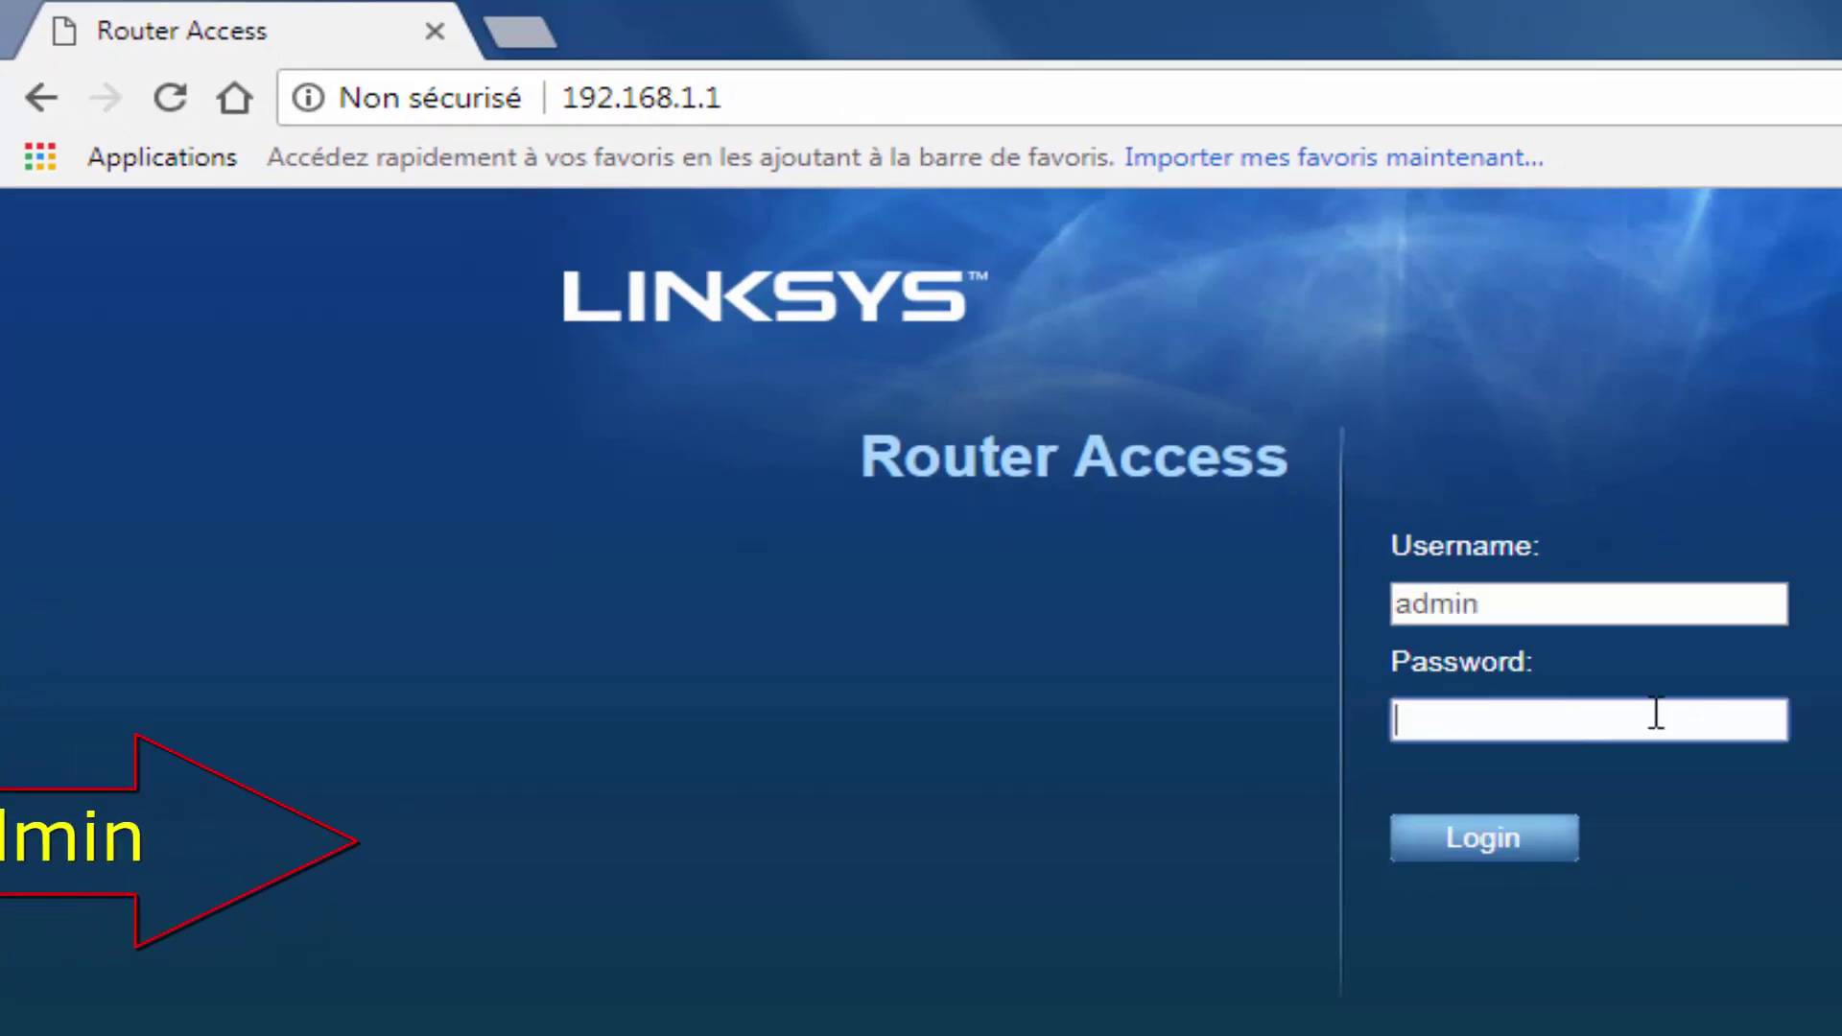
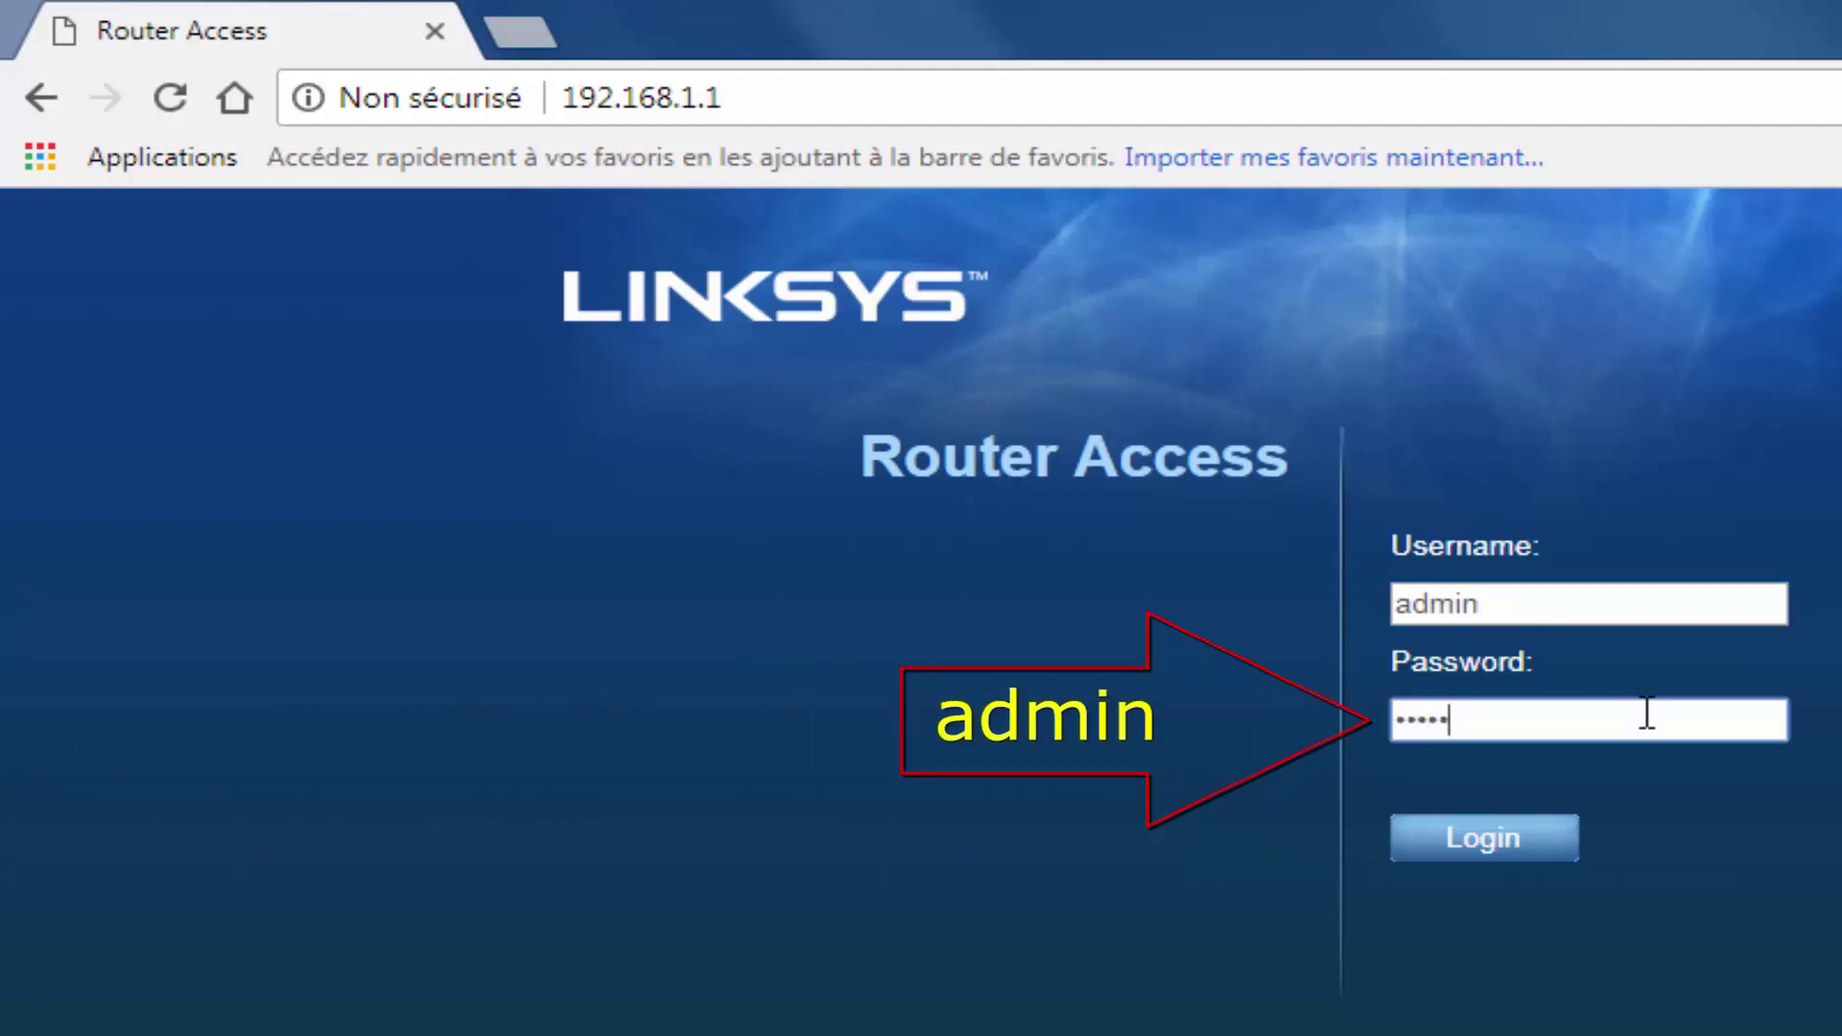
pyautogui.click(1485, 841)
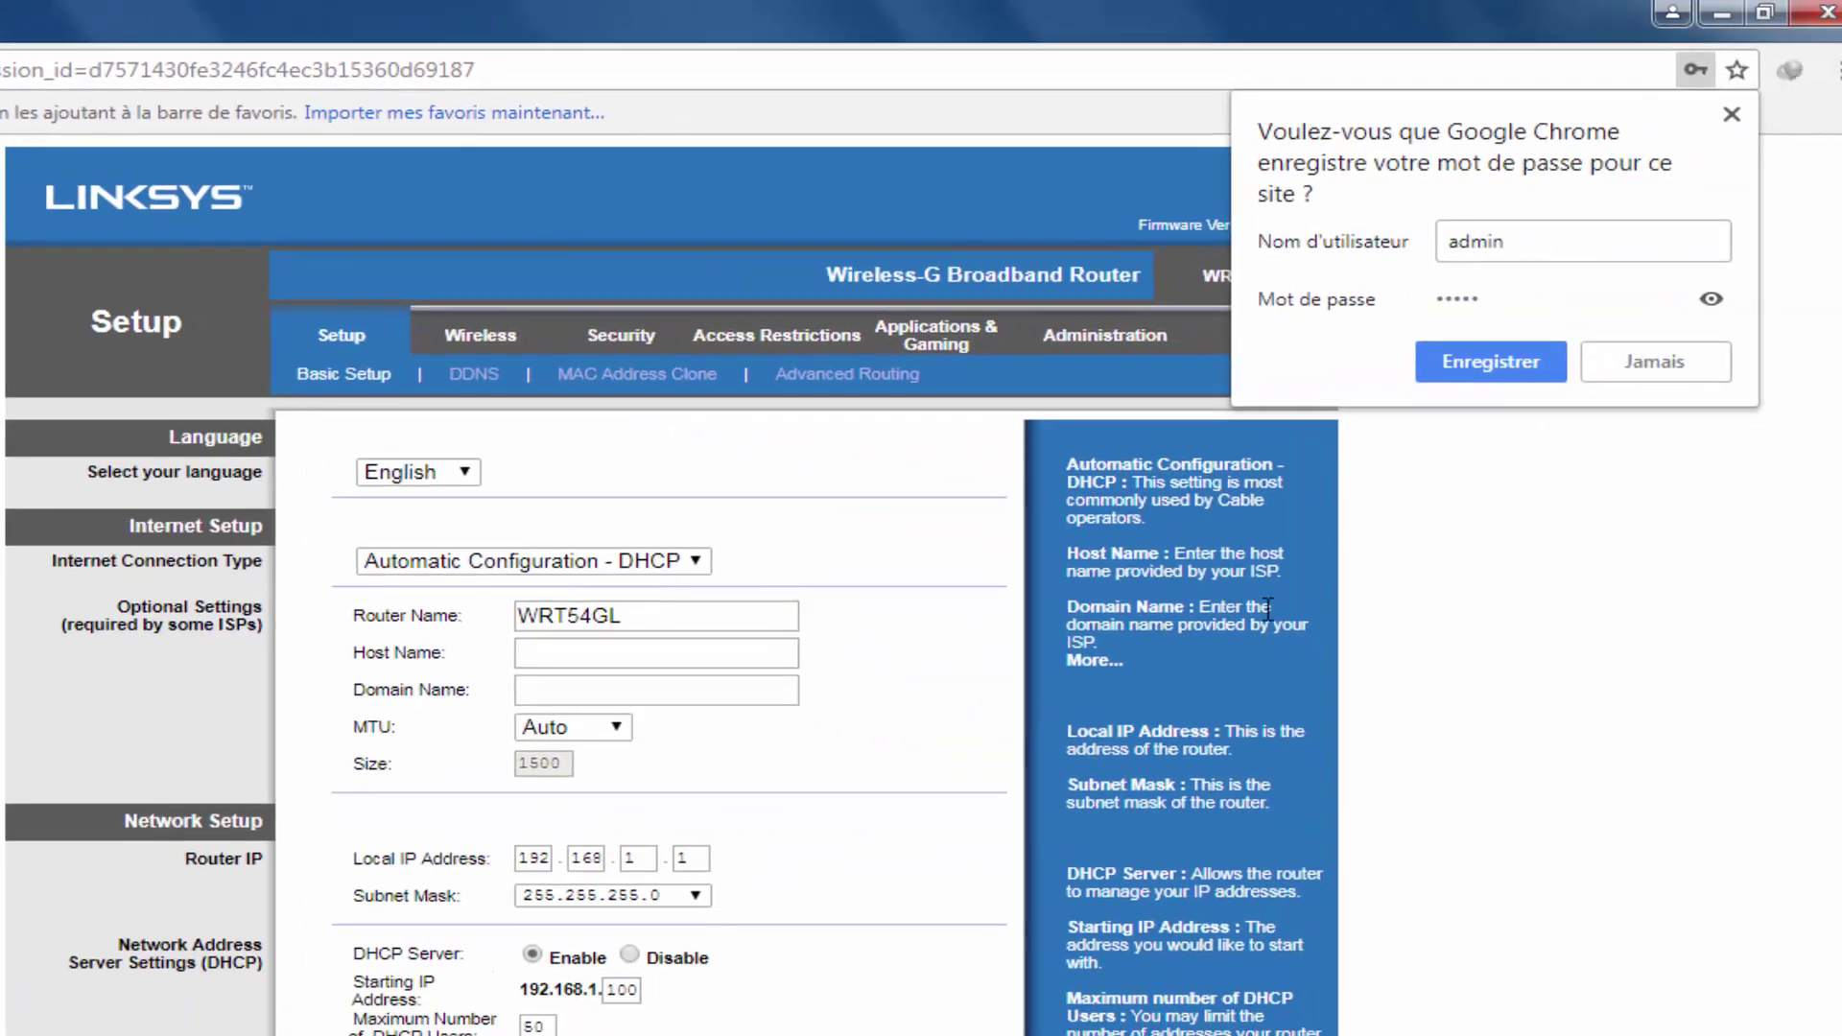
pyautogui.click(1668, 376)
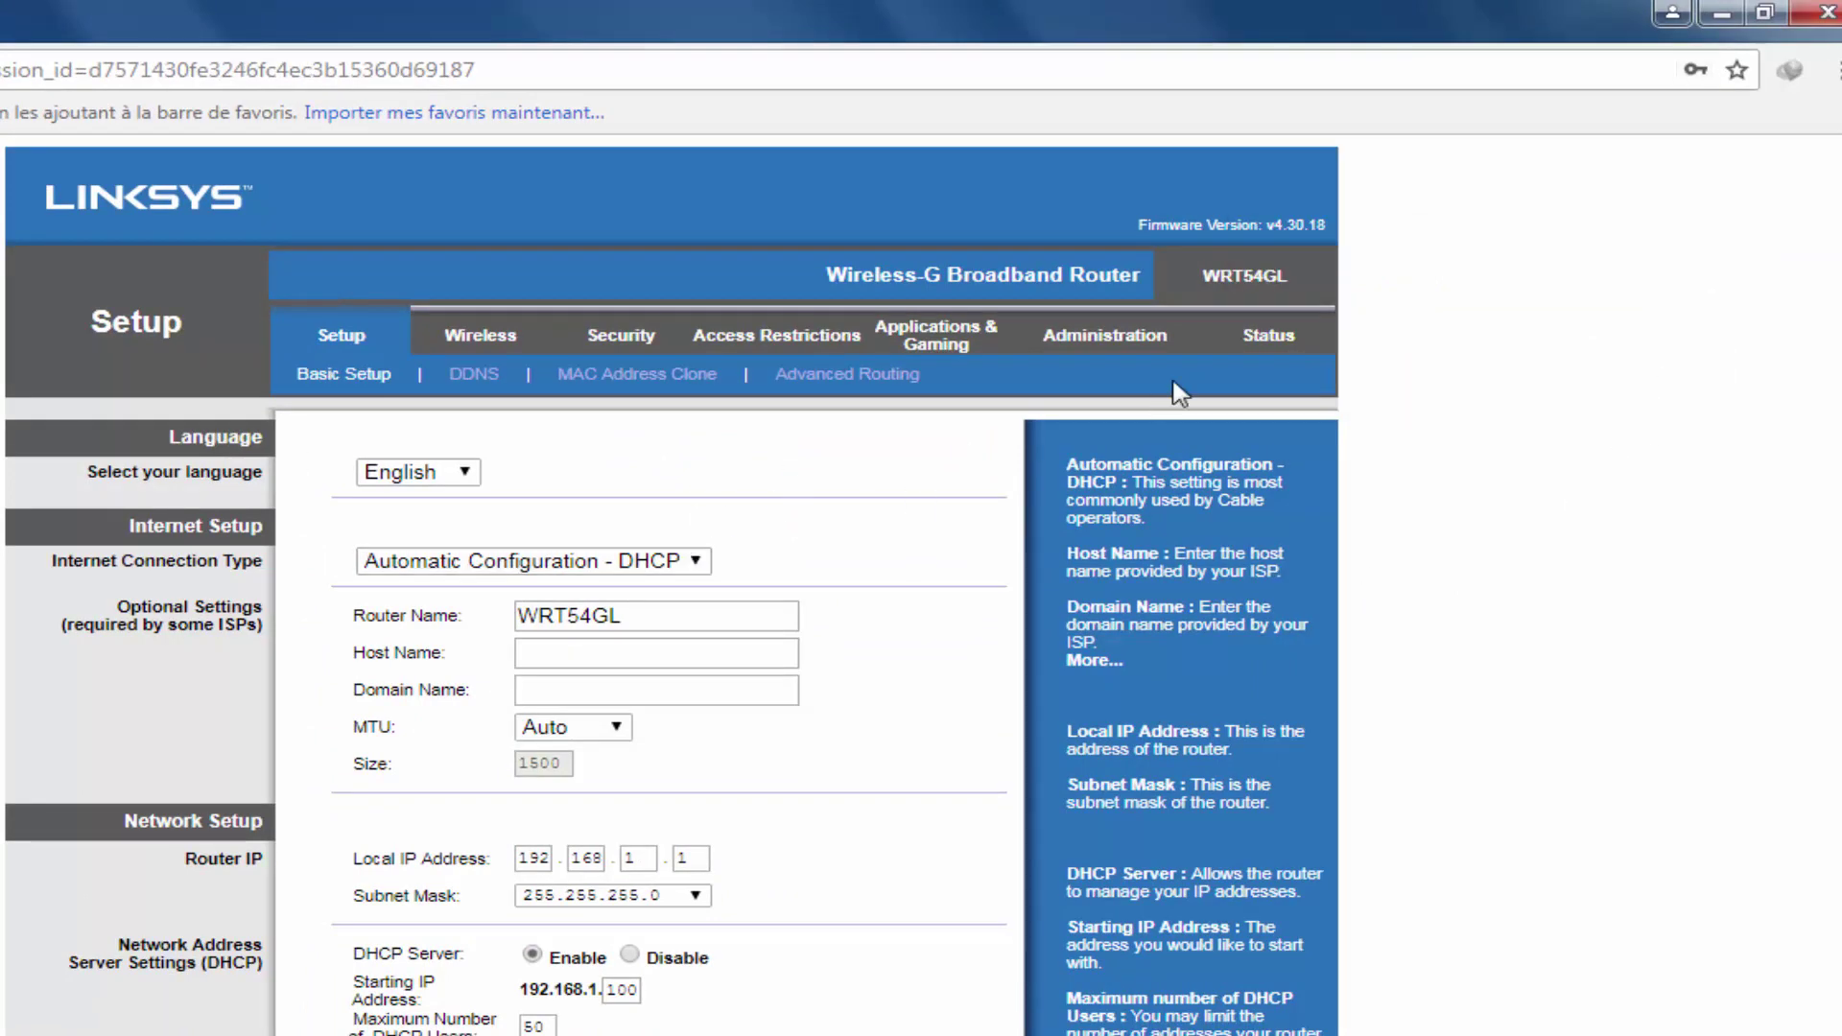
# Restore factory defaults under Administration > Factory Defaults and confirm erasing all settings
pyautogui.moveTo(1204, 275); pyautogui.dragTo(1296, 273)
pyautogui.click(1111, 352)
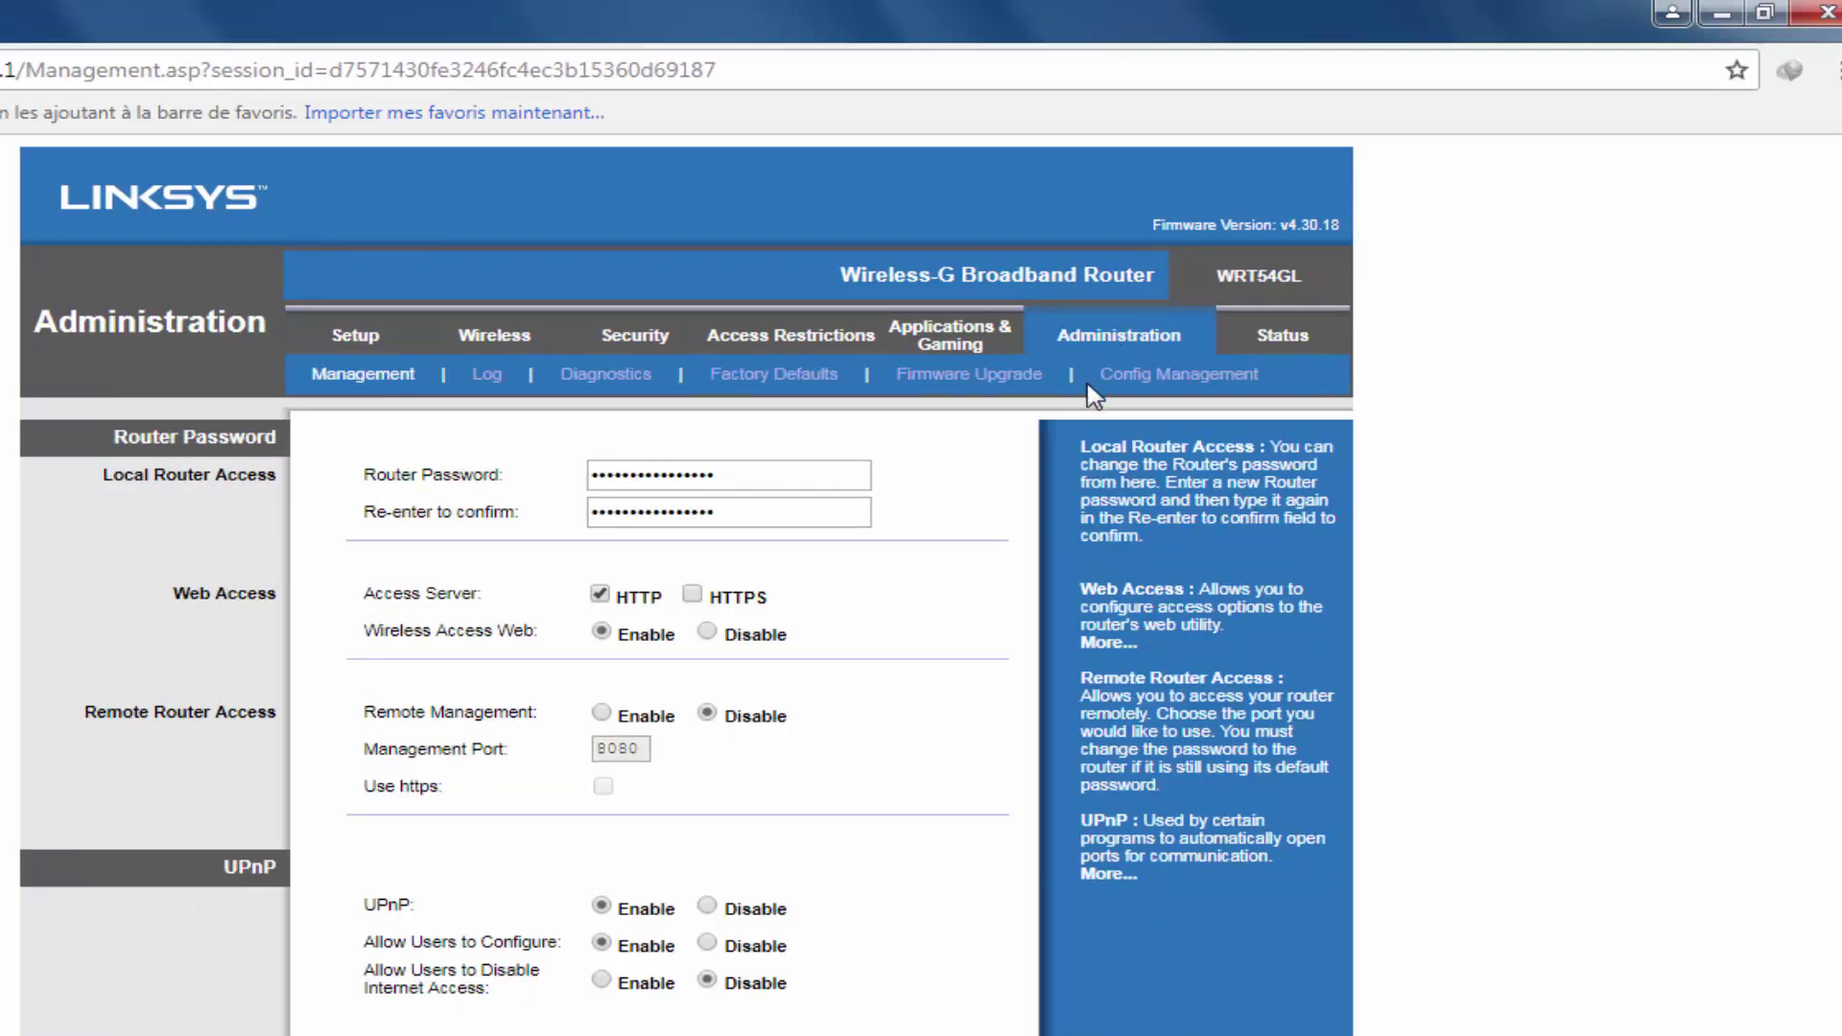
pyautogui.click(774, 380)
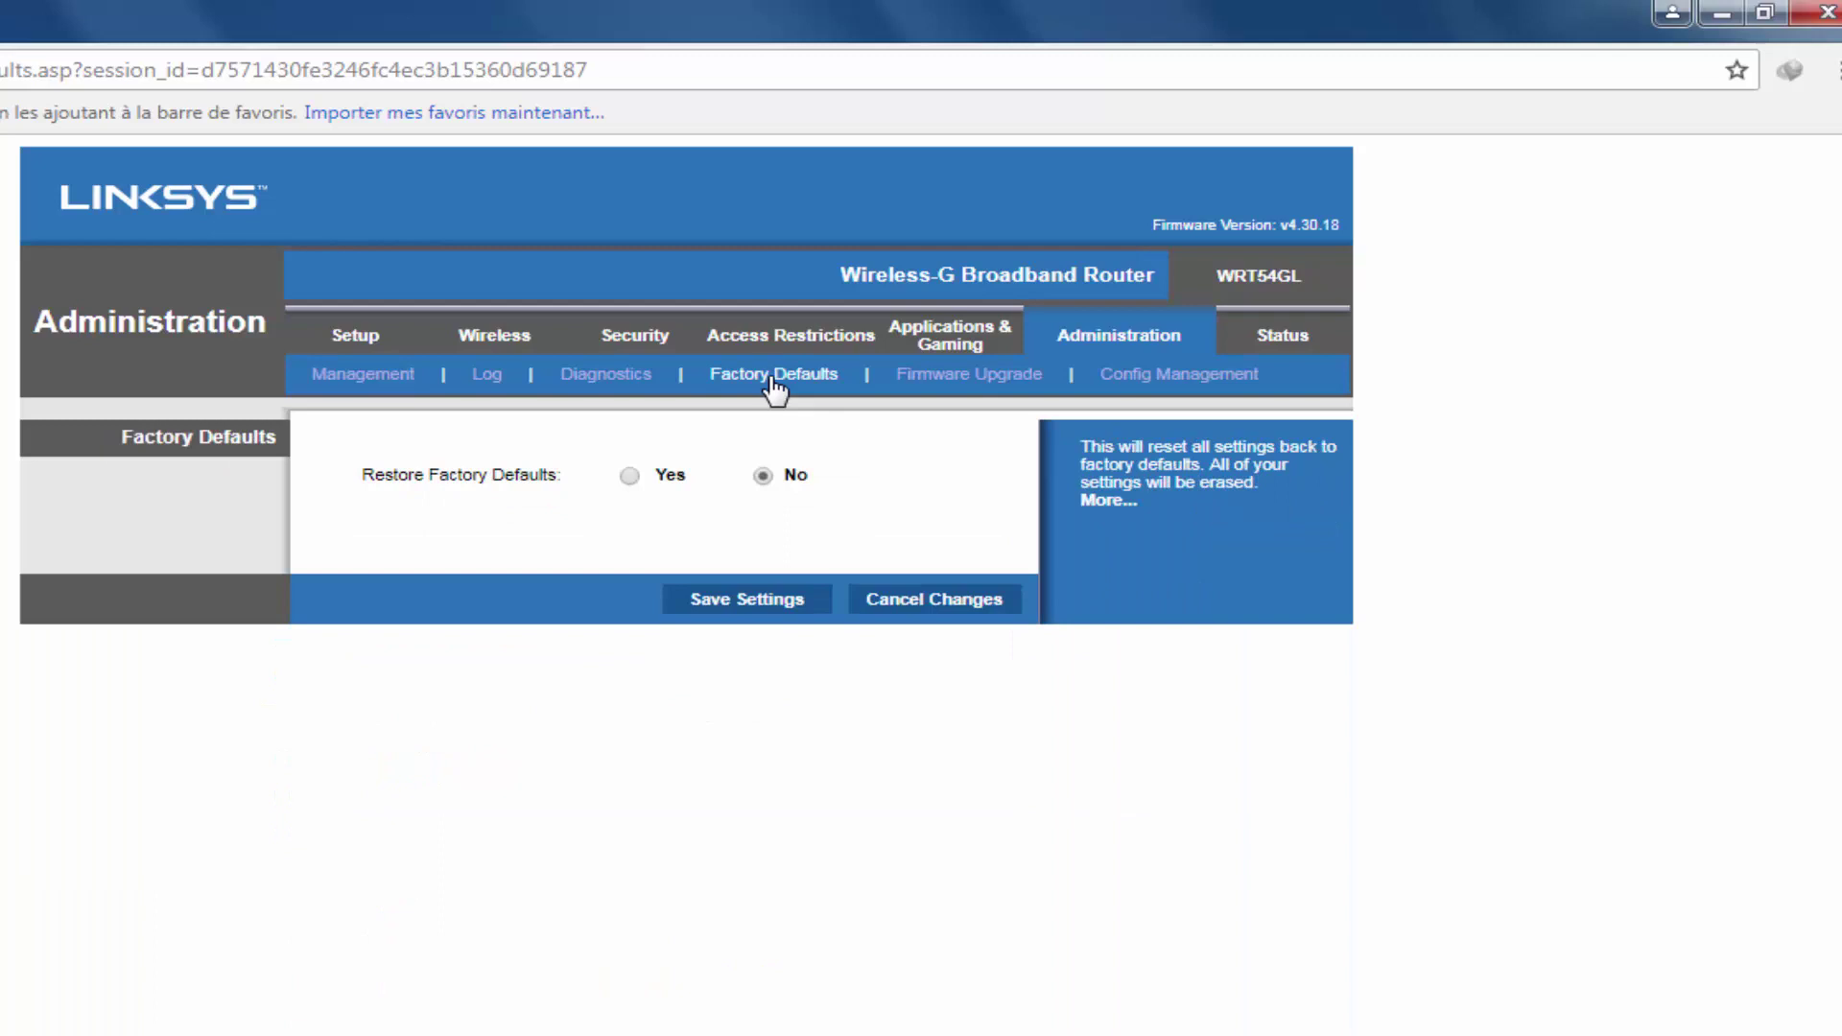
pyautogui.click(630, 476)
pyautogui.click(729, 607)
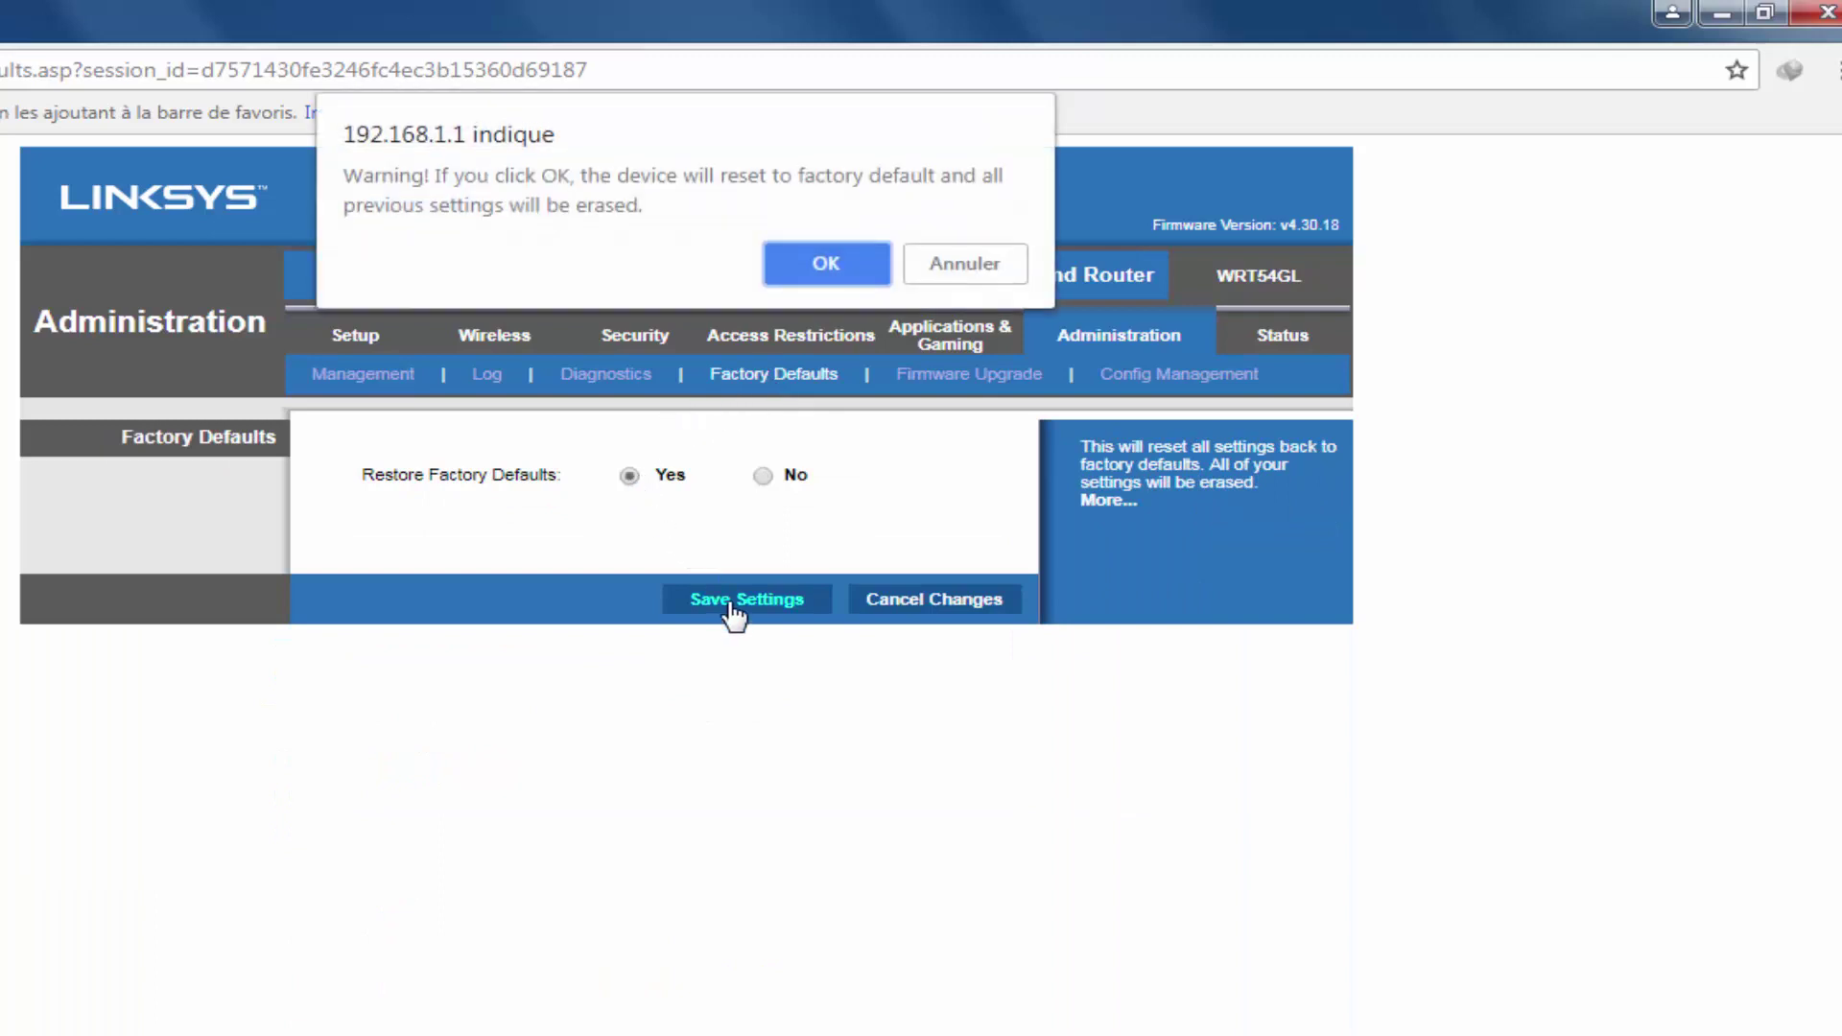
pyautogui.click(848, 273)
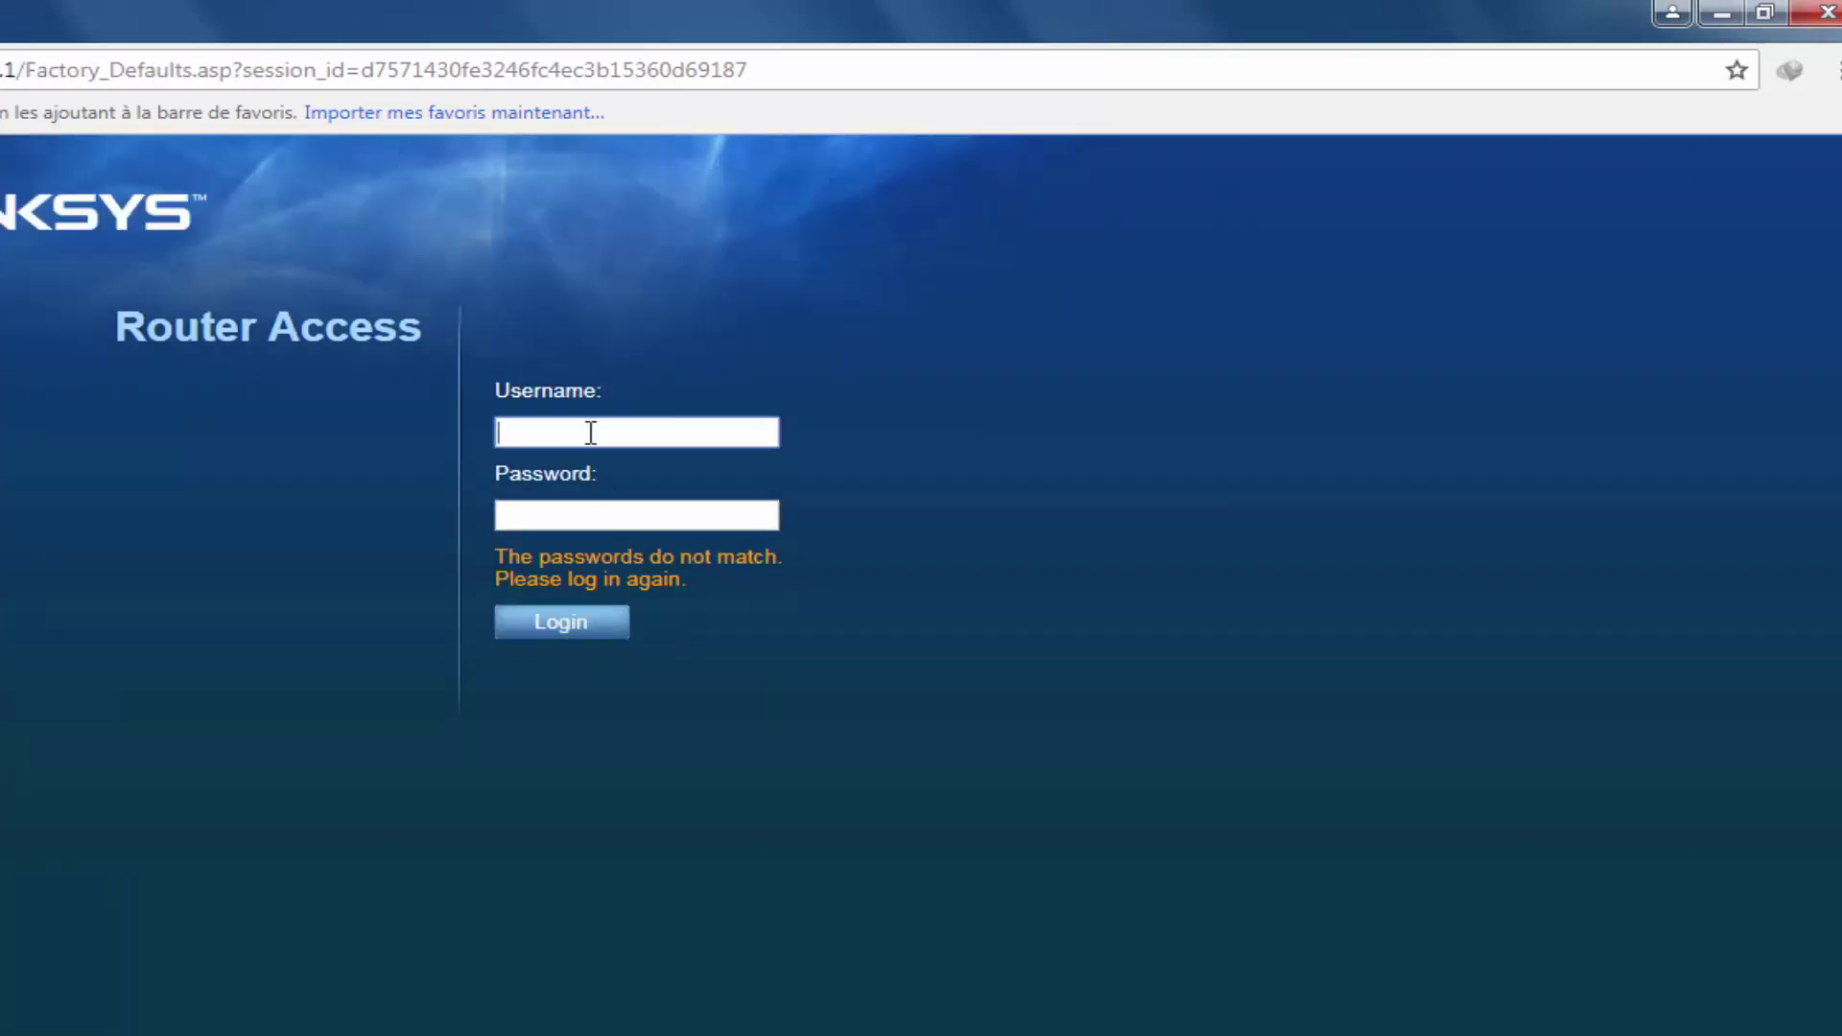
# Sign in again on the Router Access page with the default router credentials
pyautogui.press('Tab')
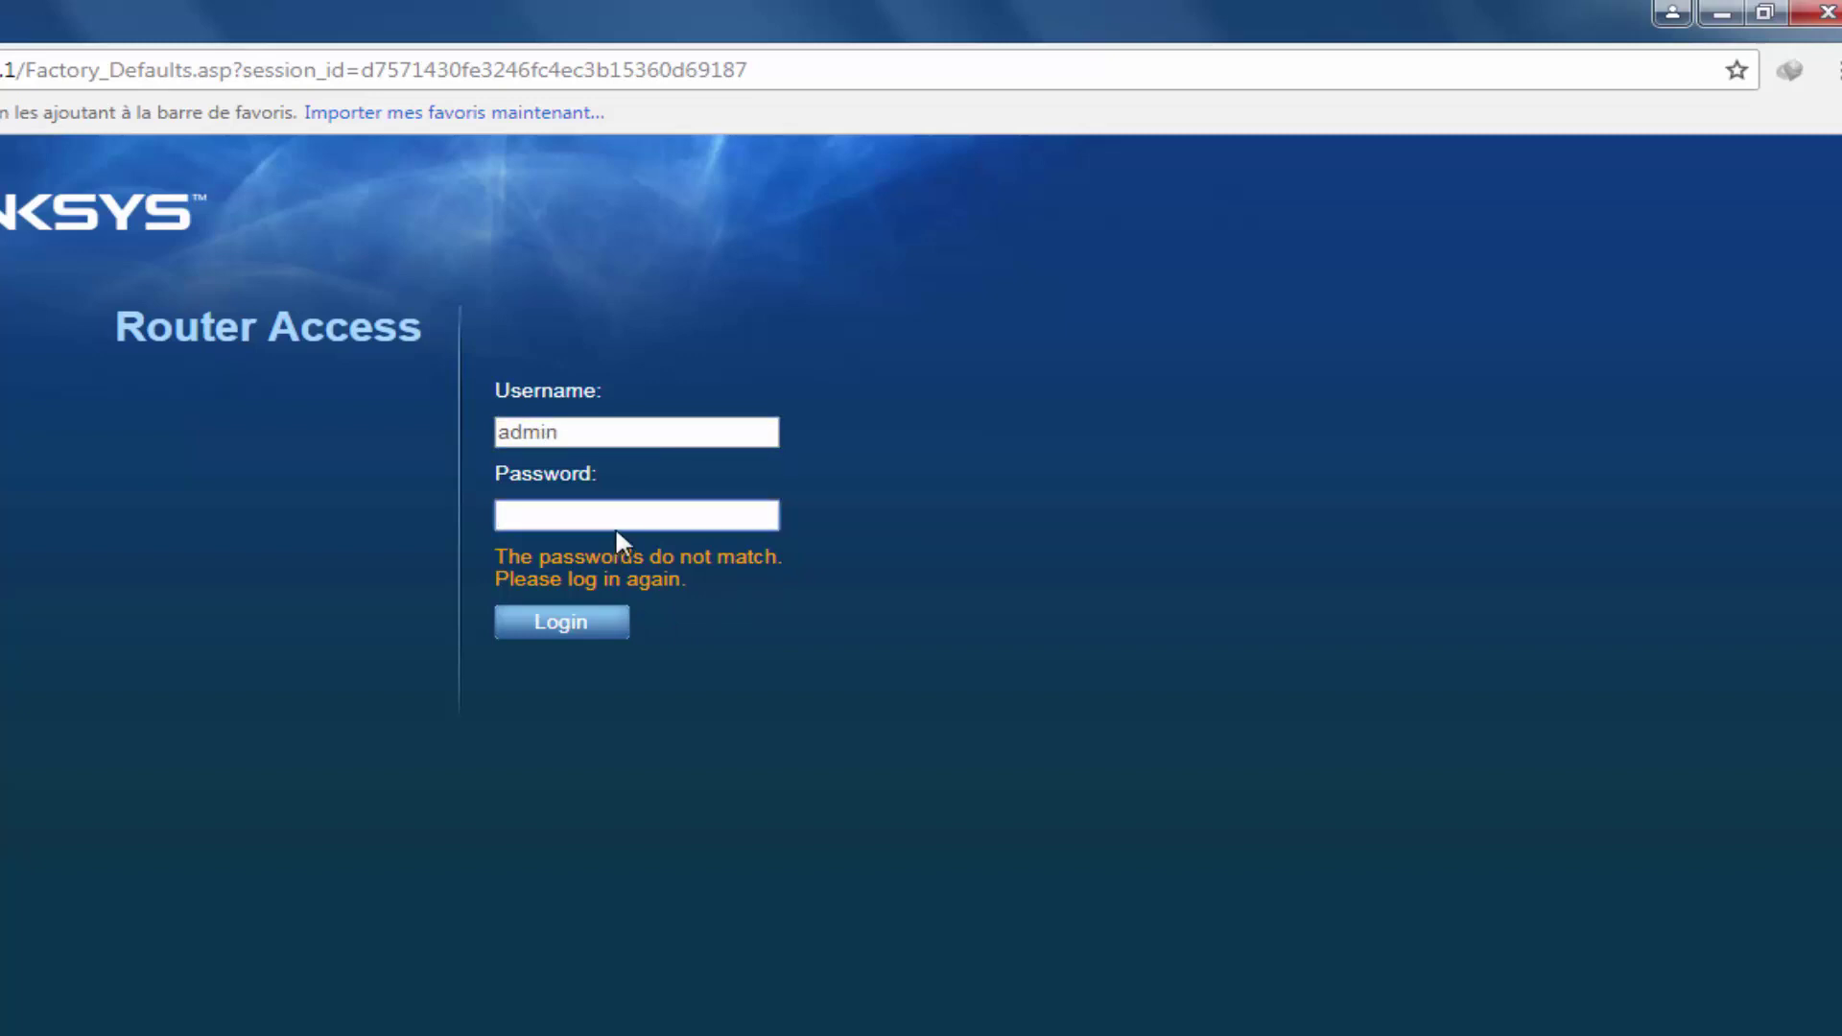
pyautogui.click(570, 624)
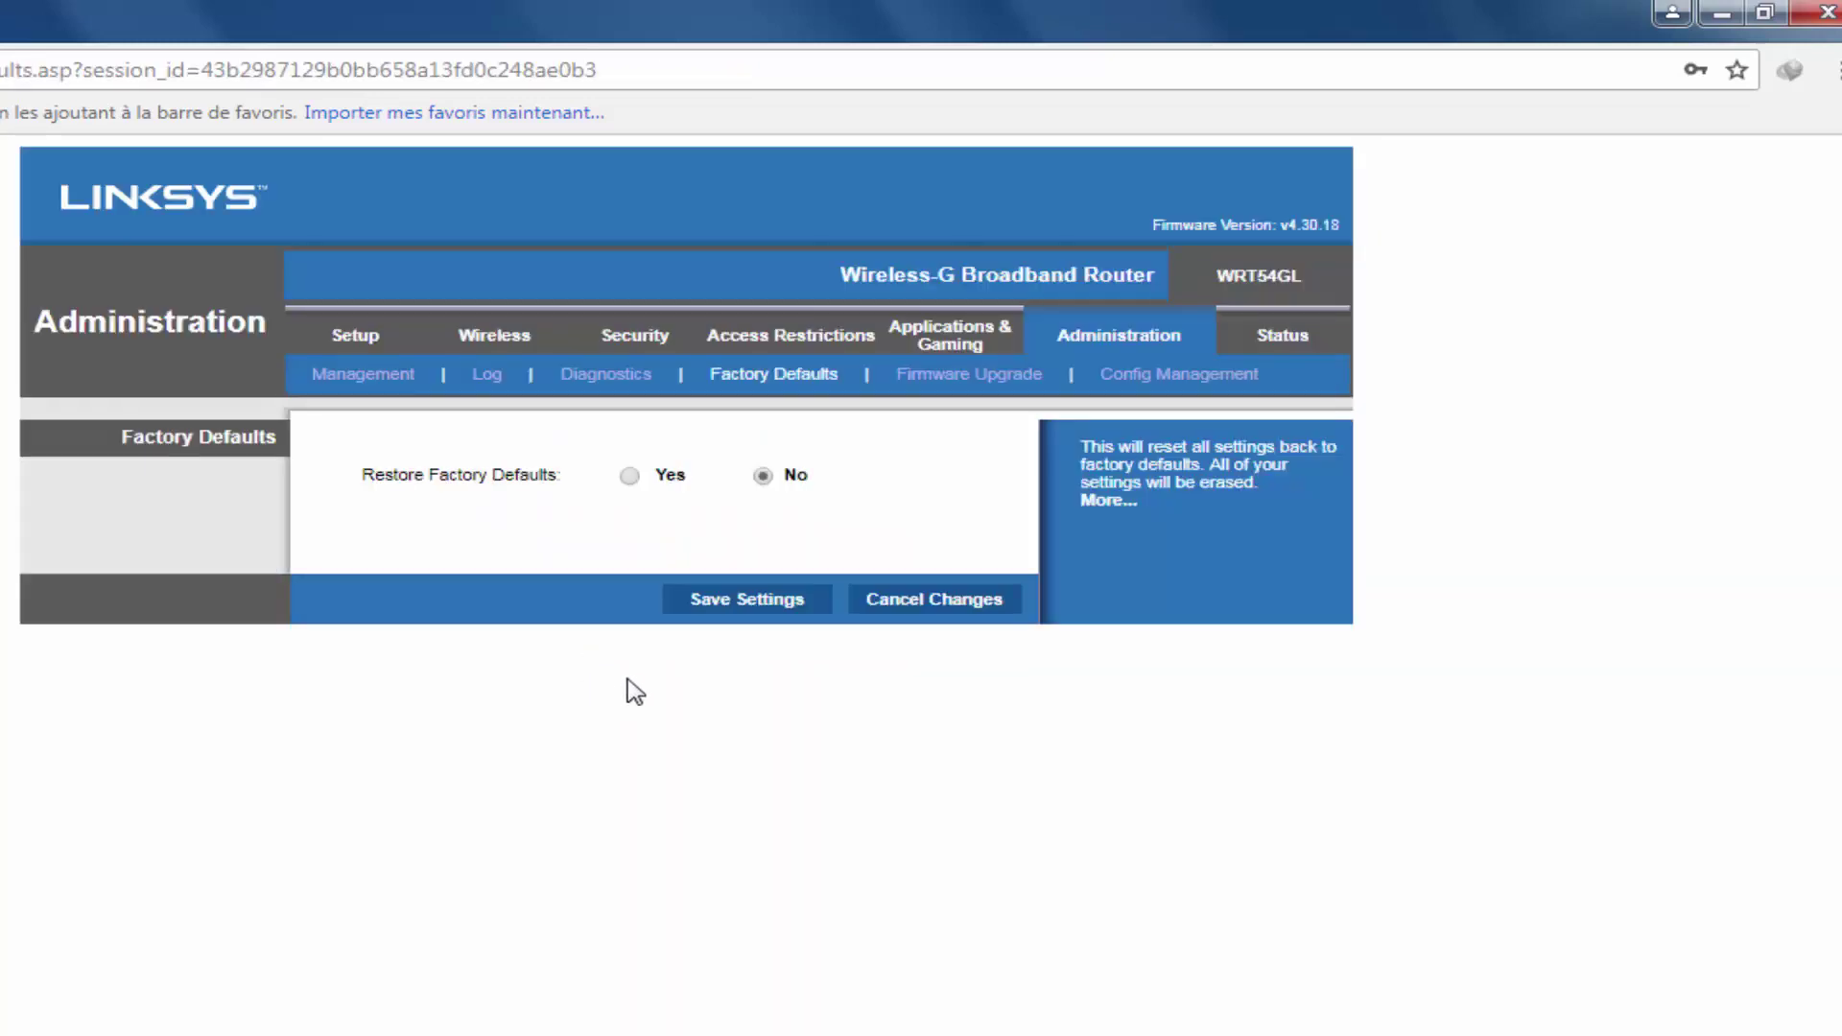
# Upload dd-wrt.v24_mini_wrt54g from Bureau > Linksys WRT54GL 1.1 and start the firmware upgrade
pyautogui.click(967, 382)
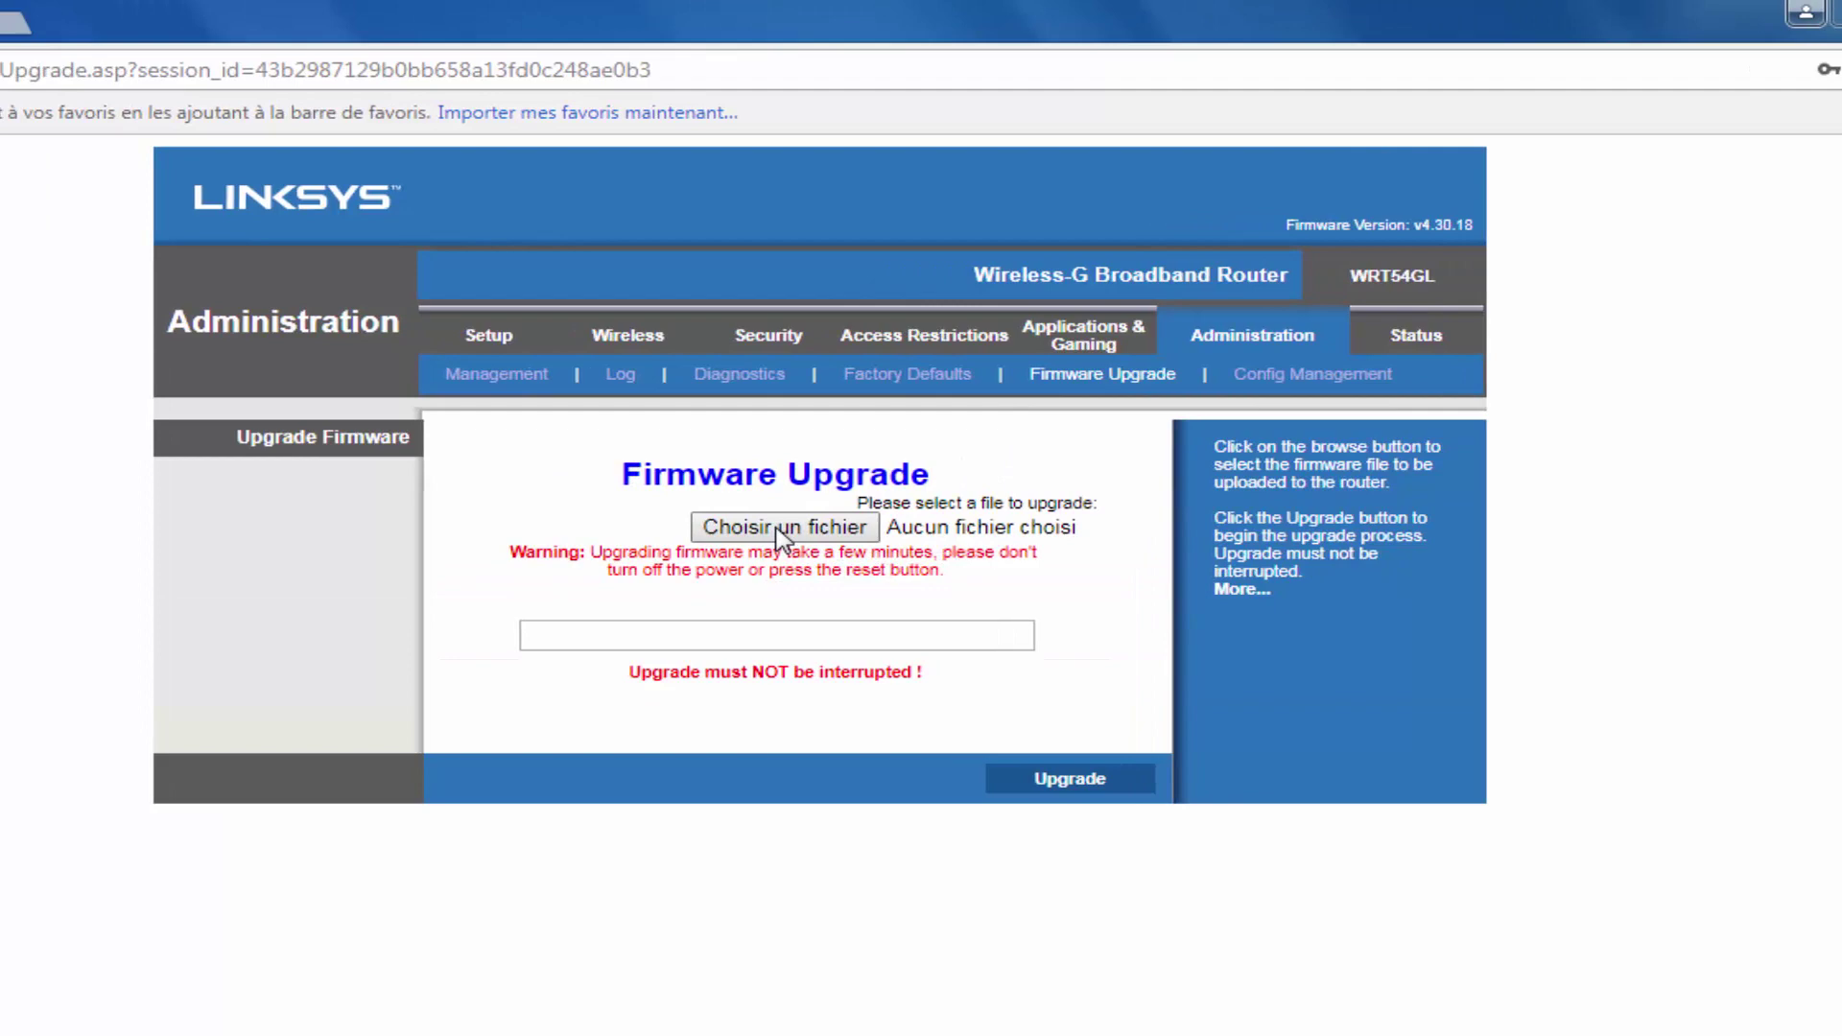
pyautogui.click(782, 529)
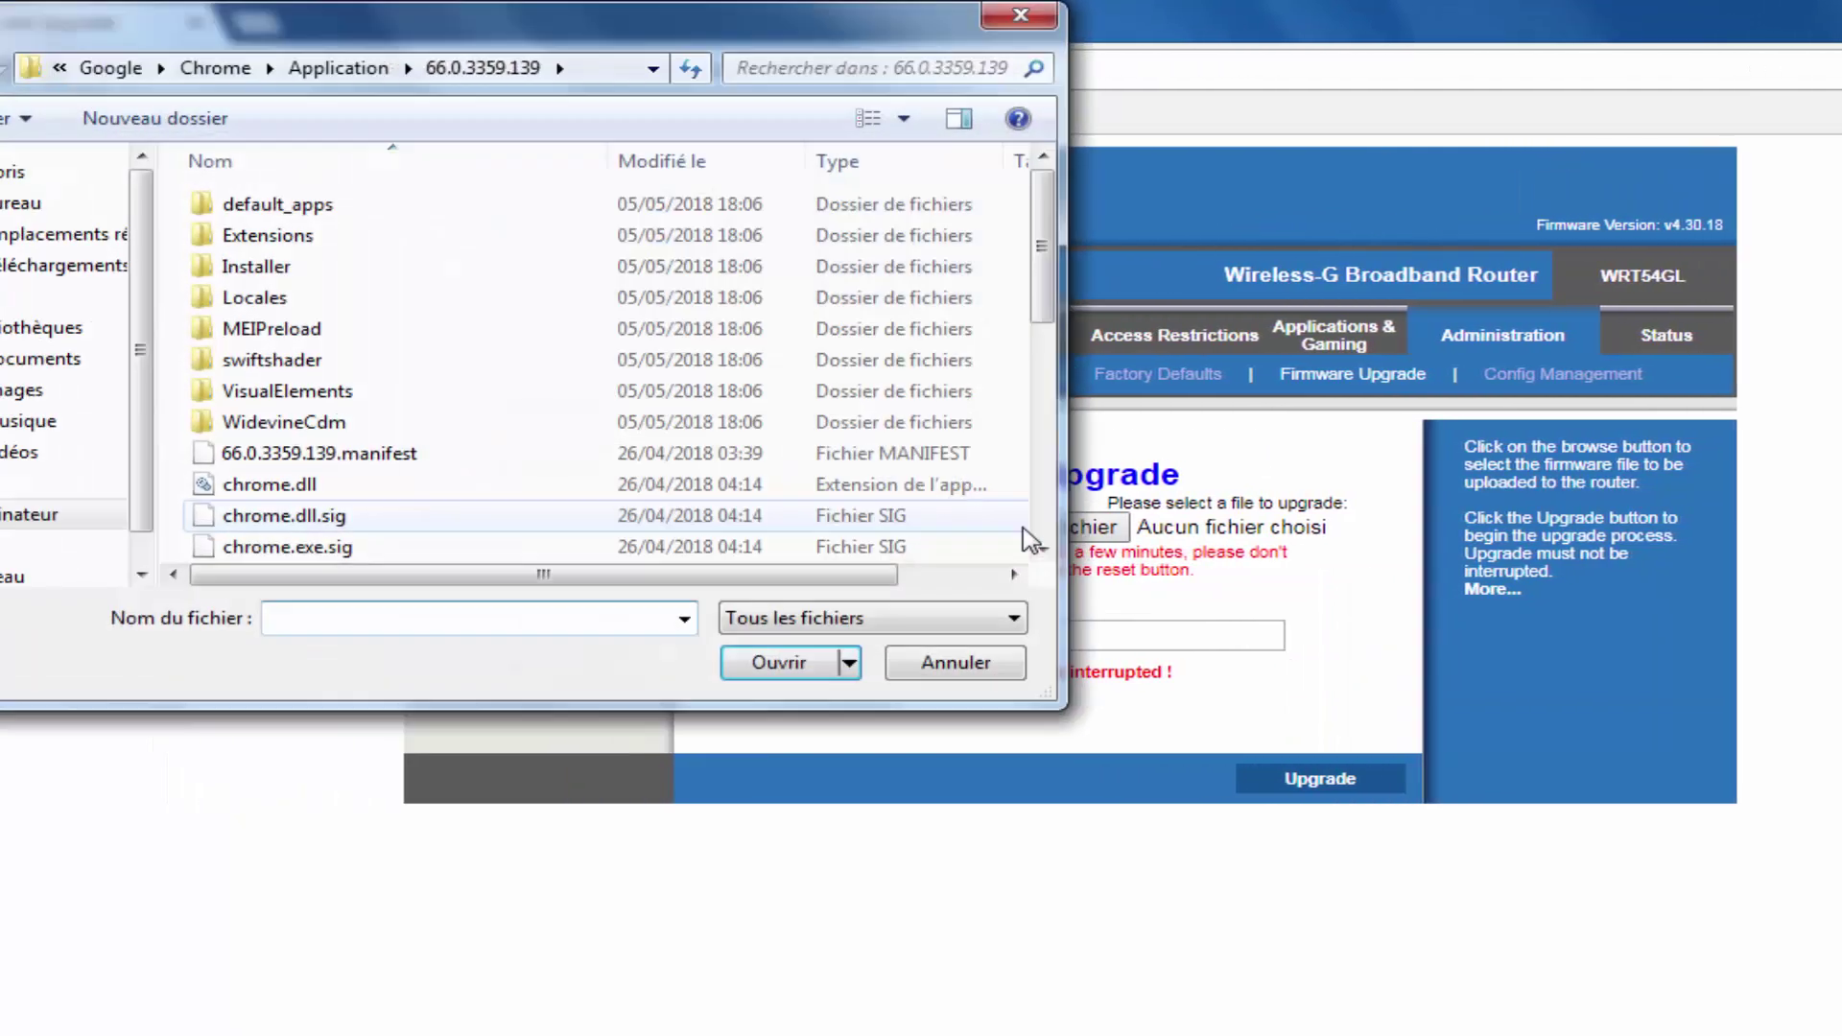
pyautogui.click(146, 216)
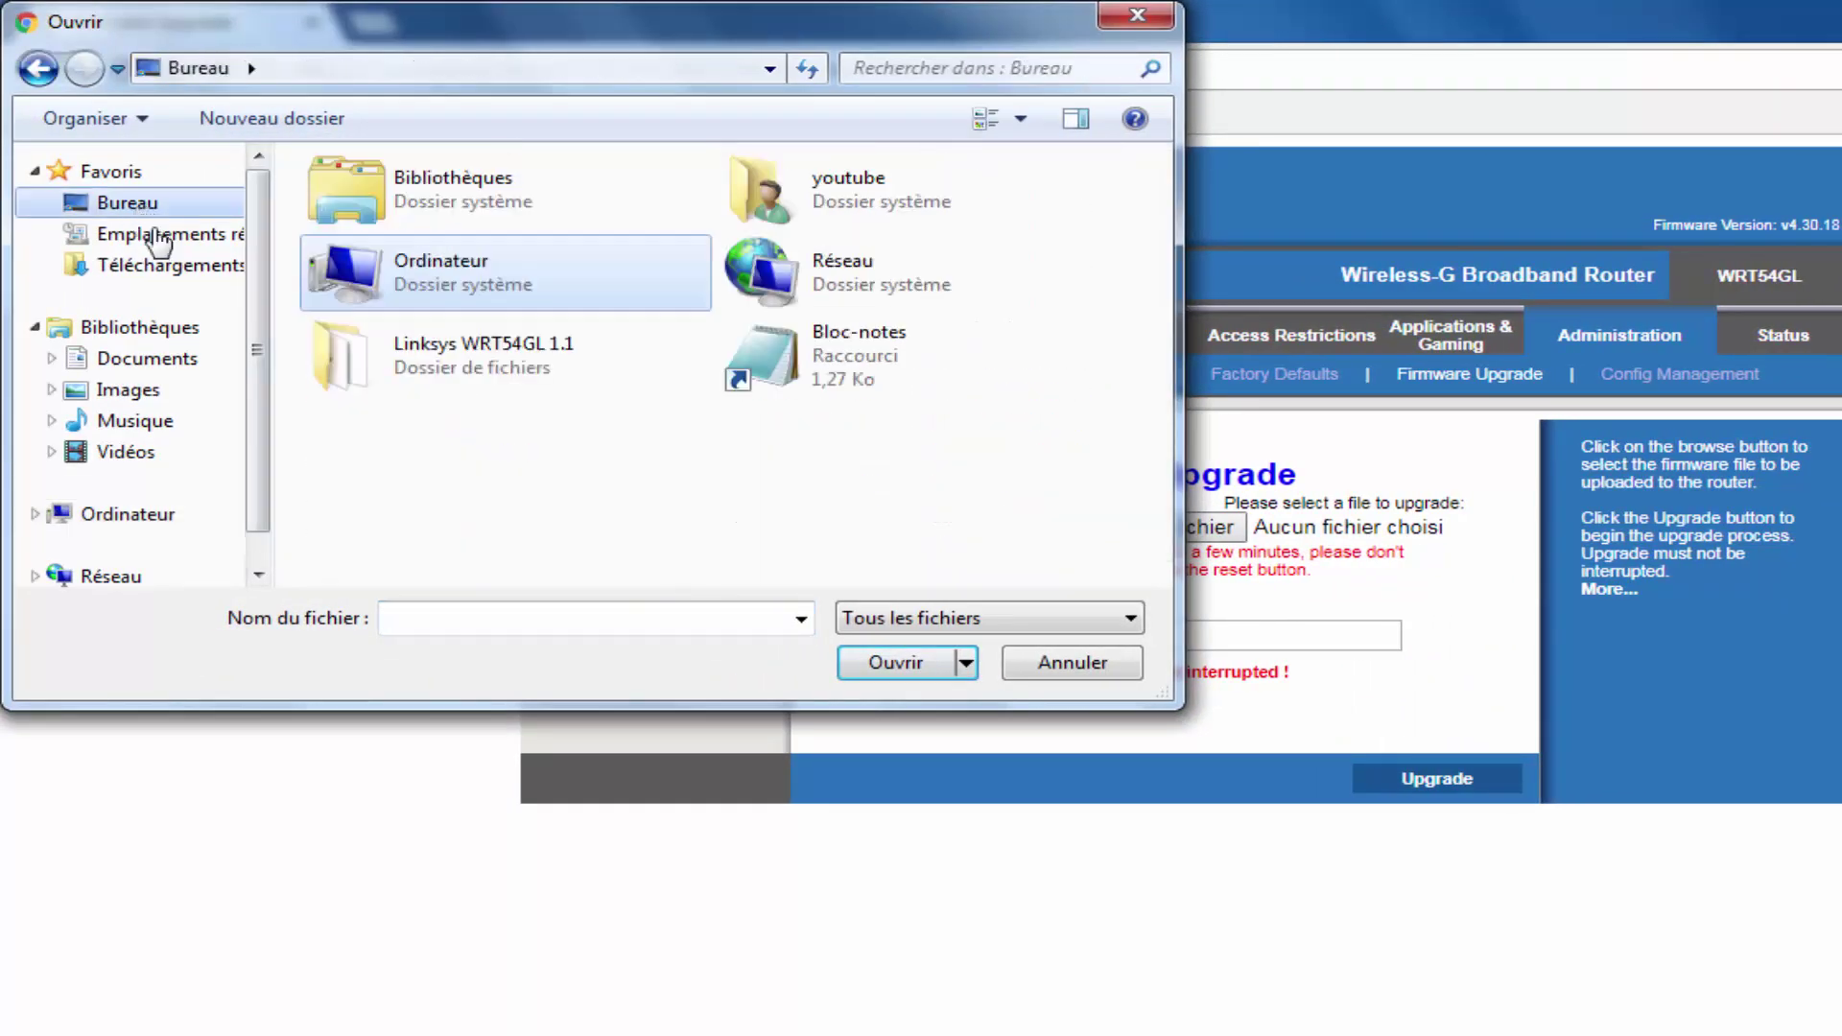
pyautogui.click(494, 372)
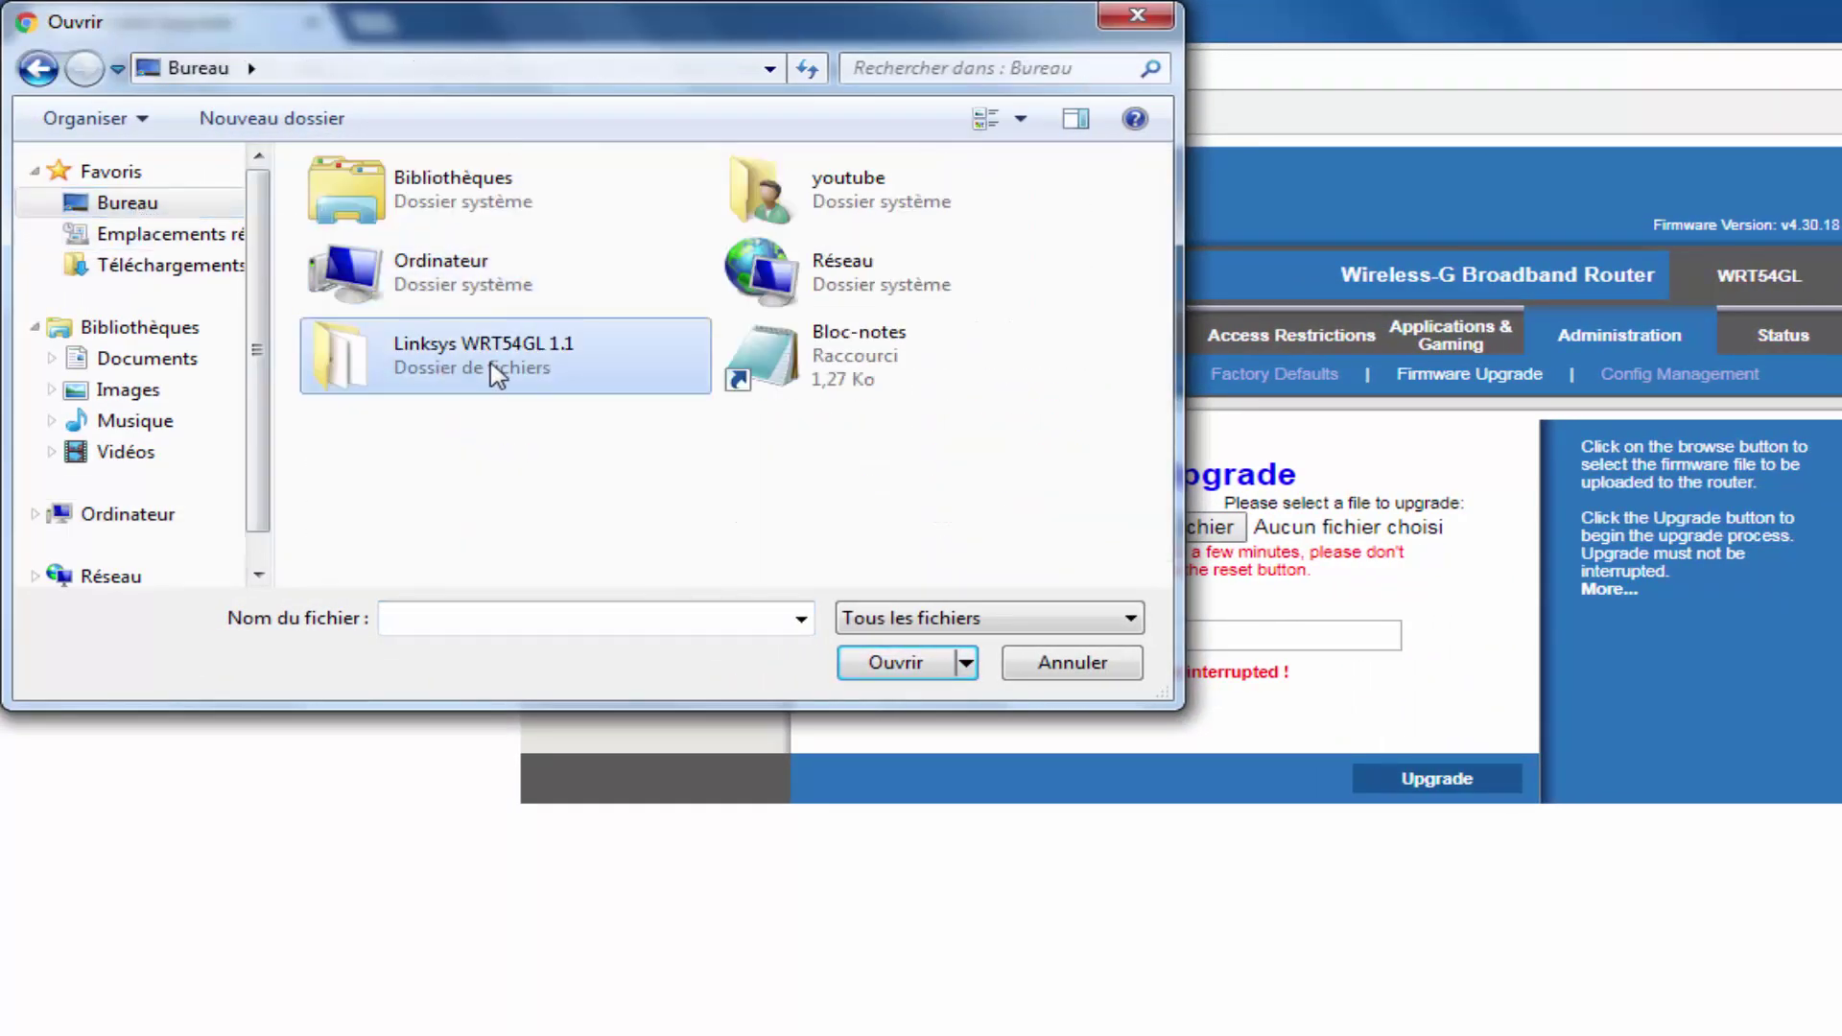
pyautogui.doubleClick(494, 372)
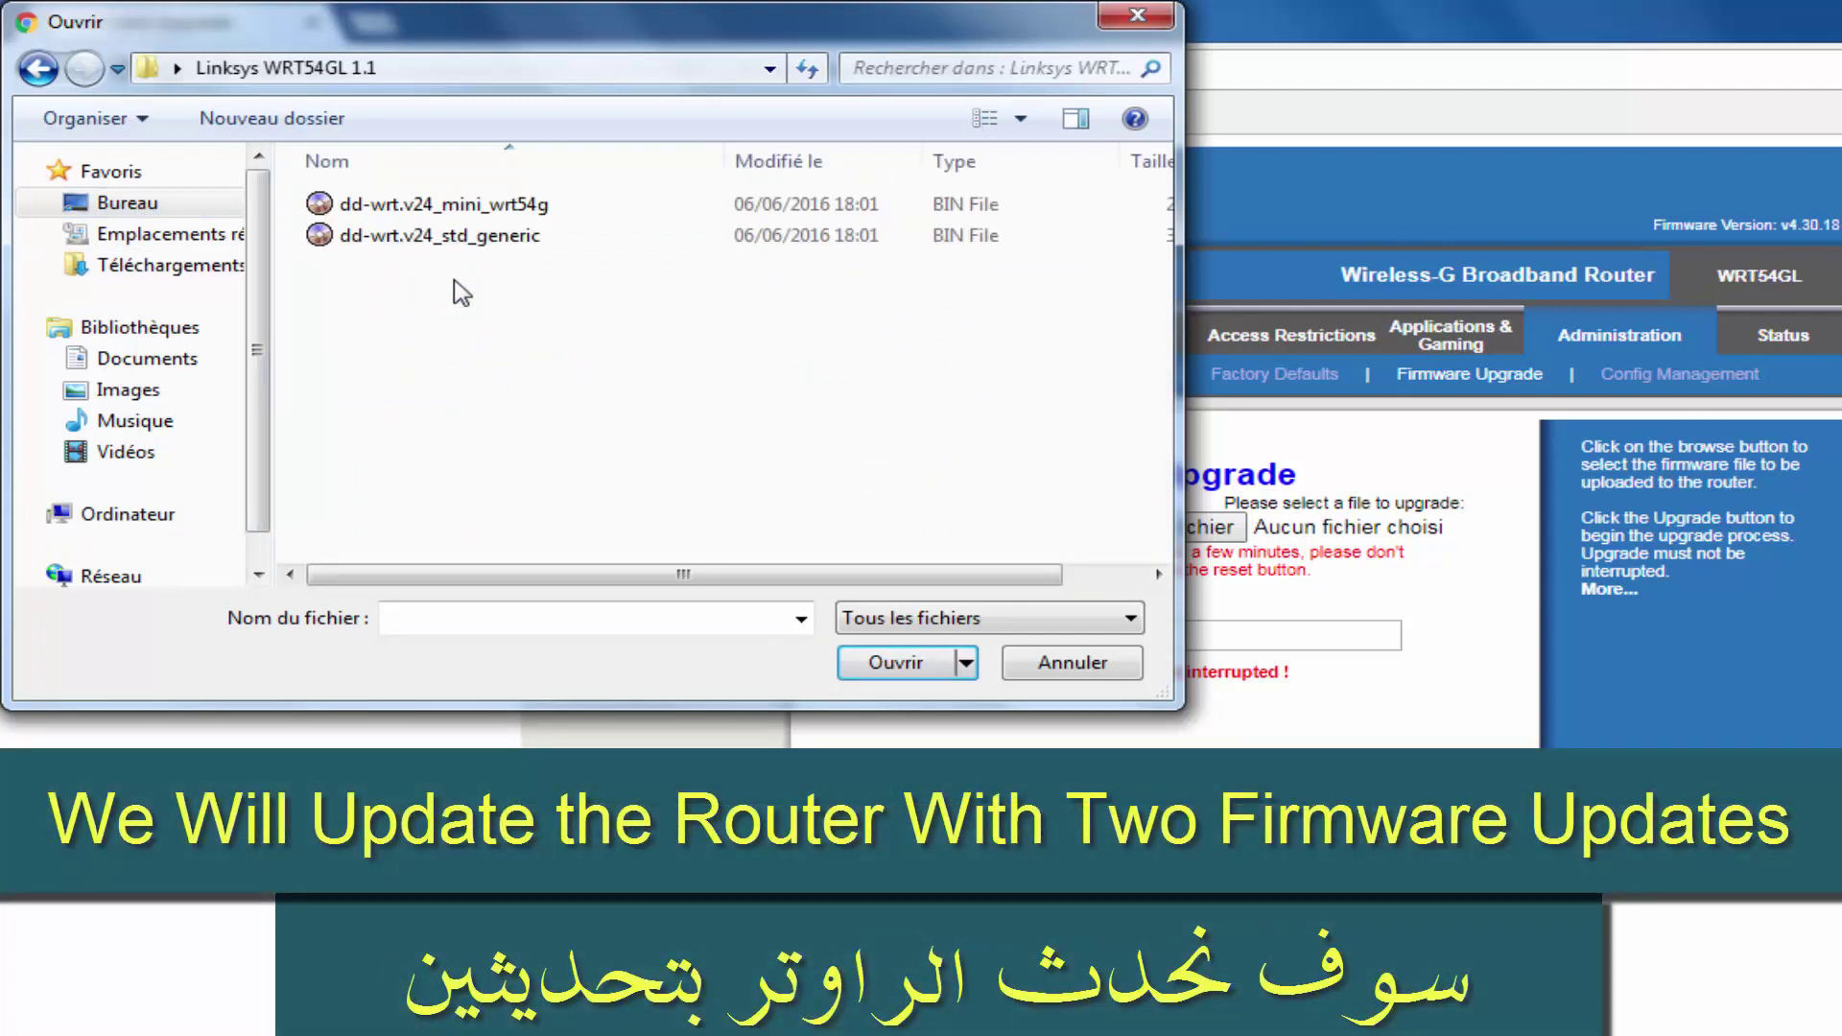
pyautogui.click(439, 206)
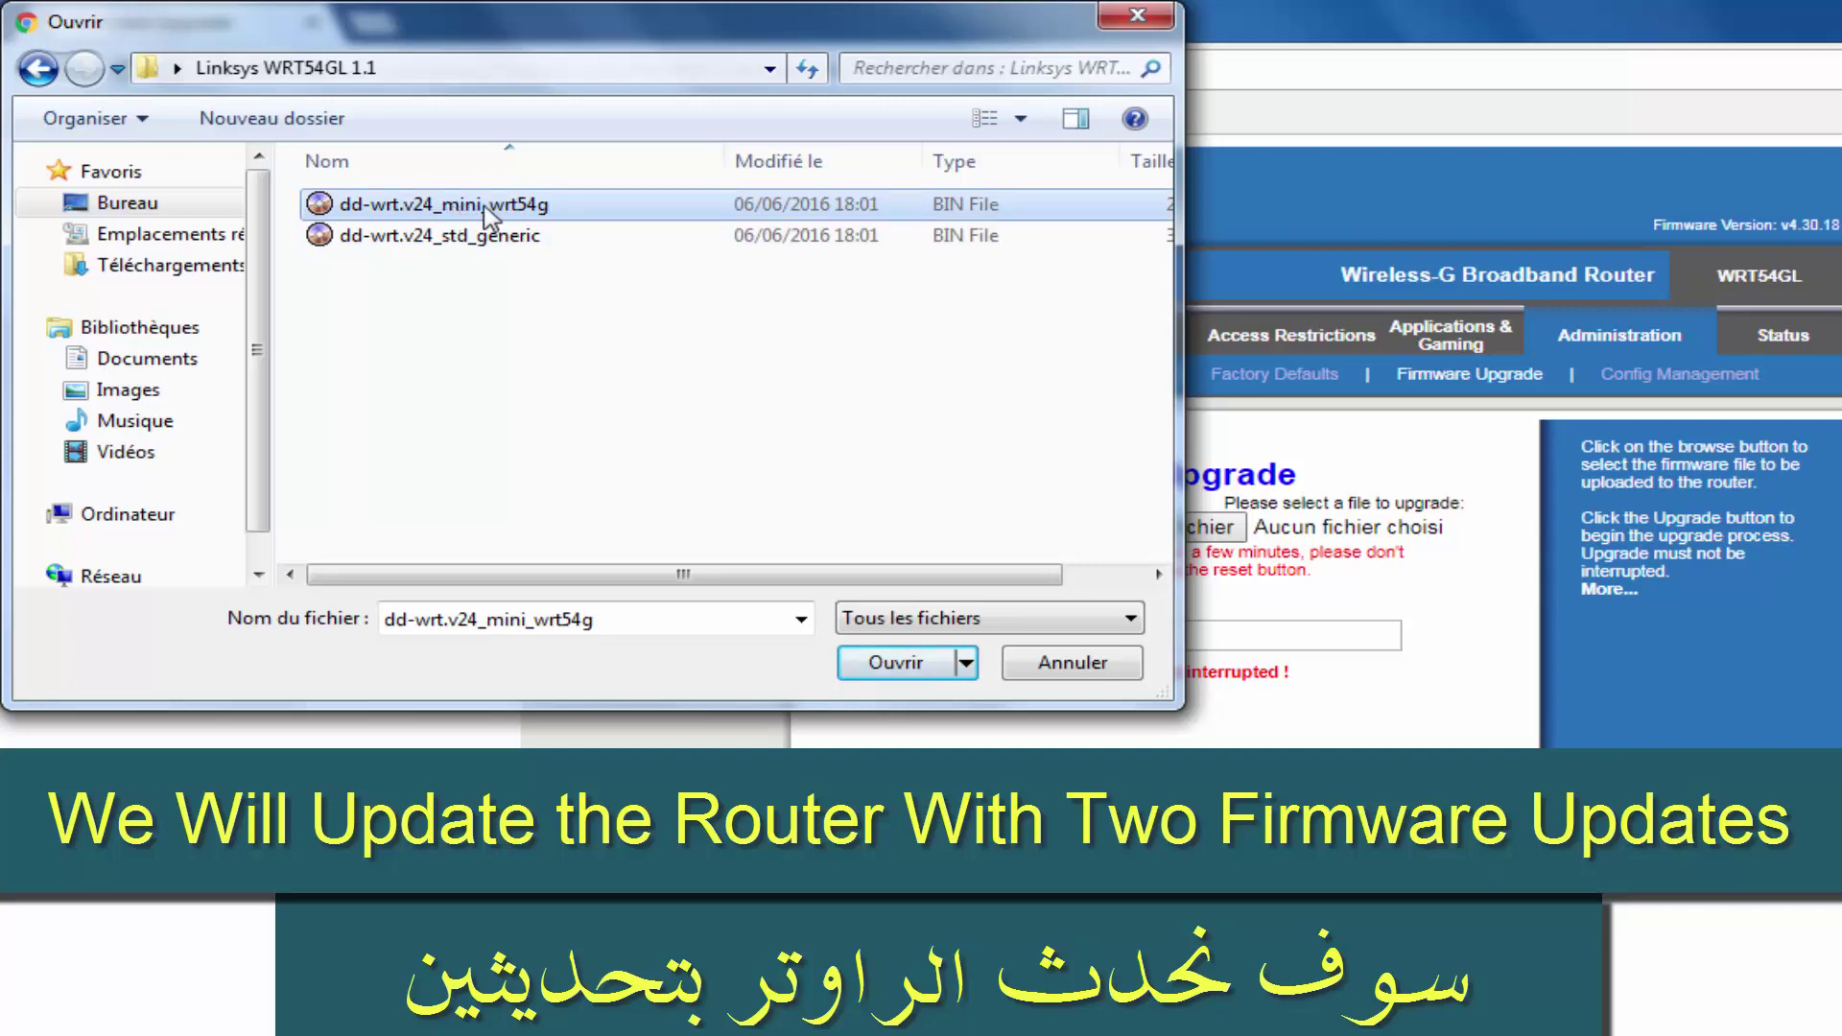
pyautogui.click(902, 670)
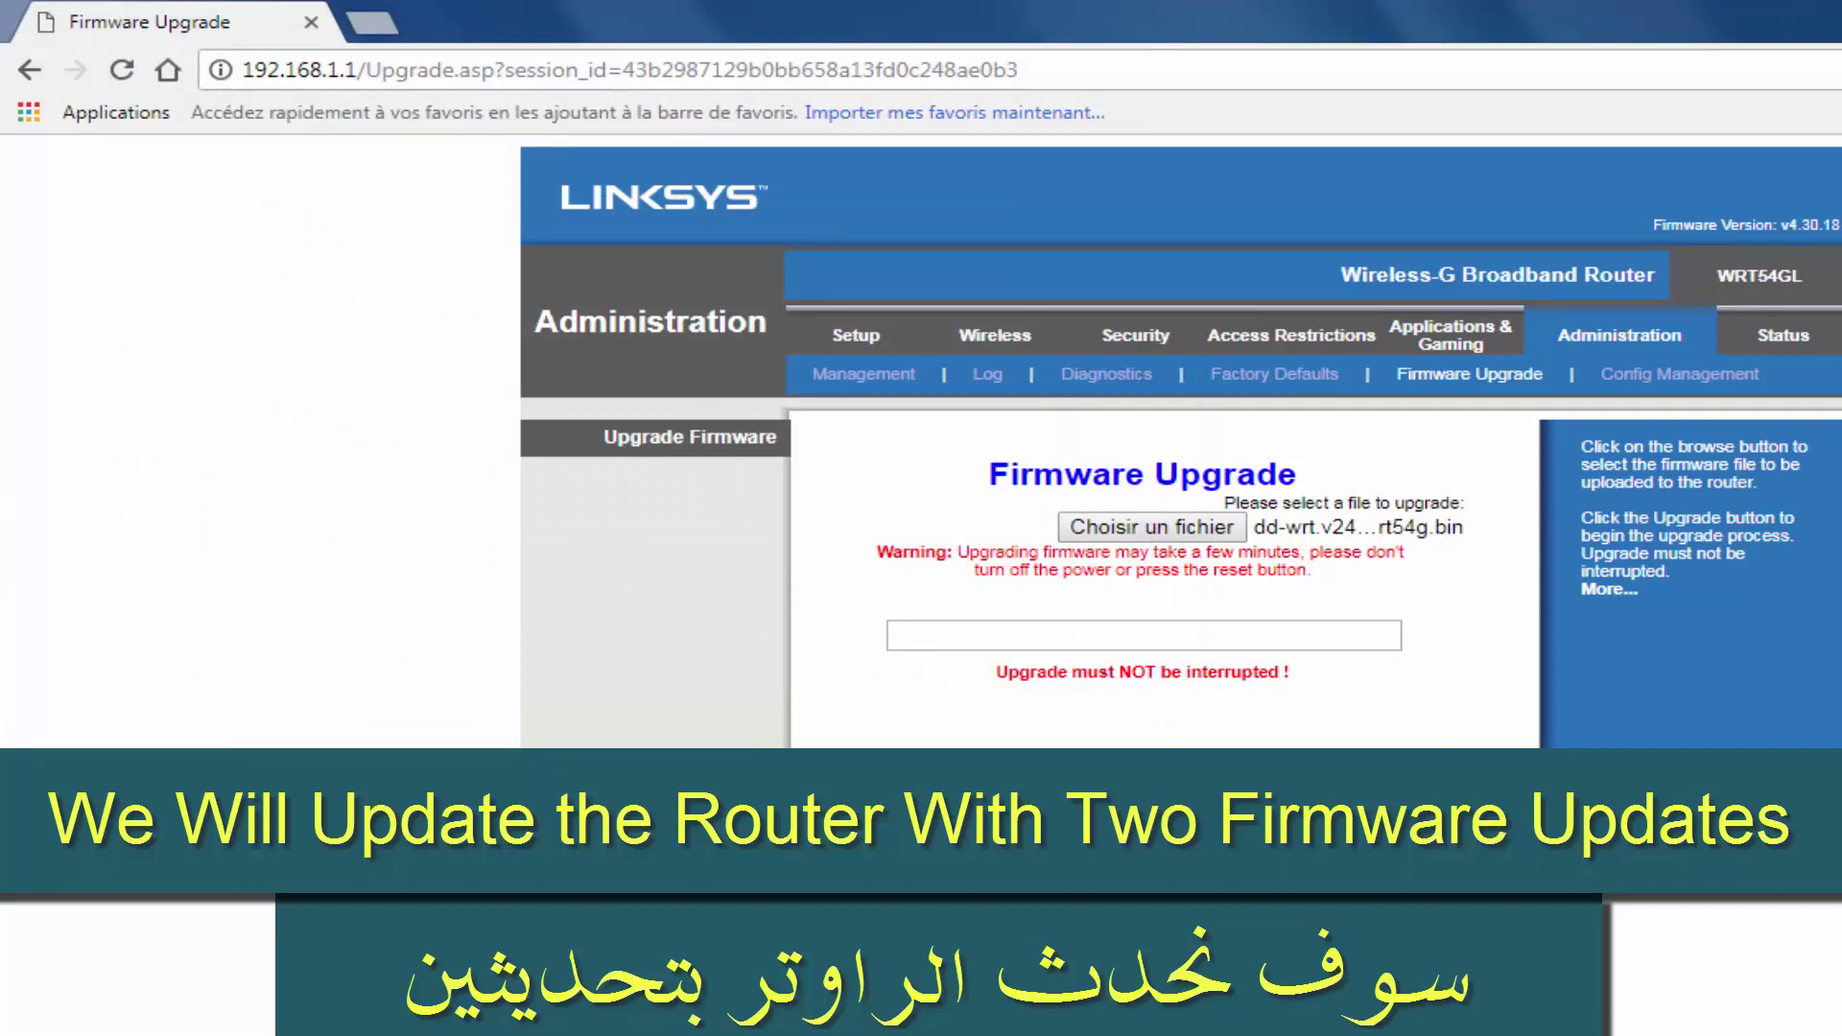
pyautogui.click(1430, 780)
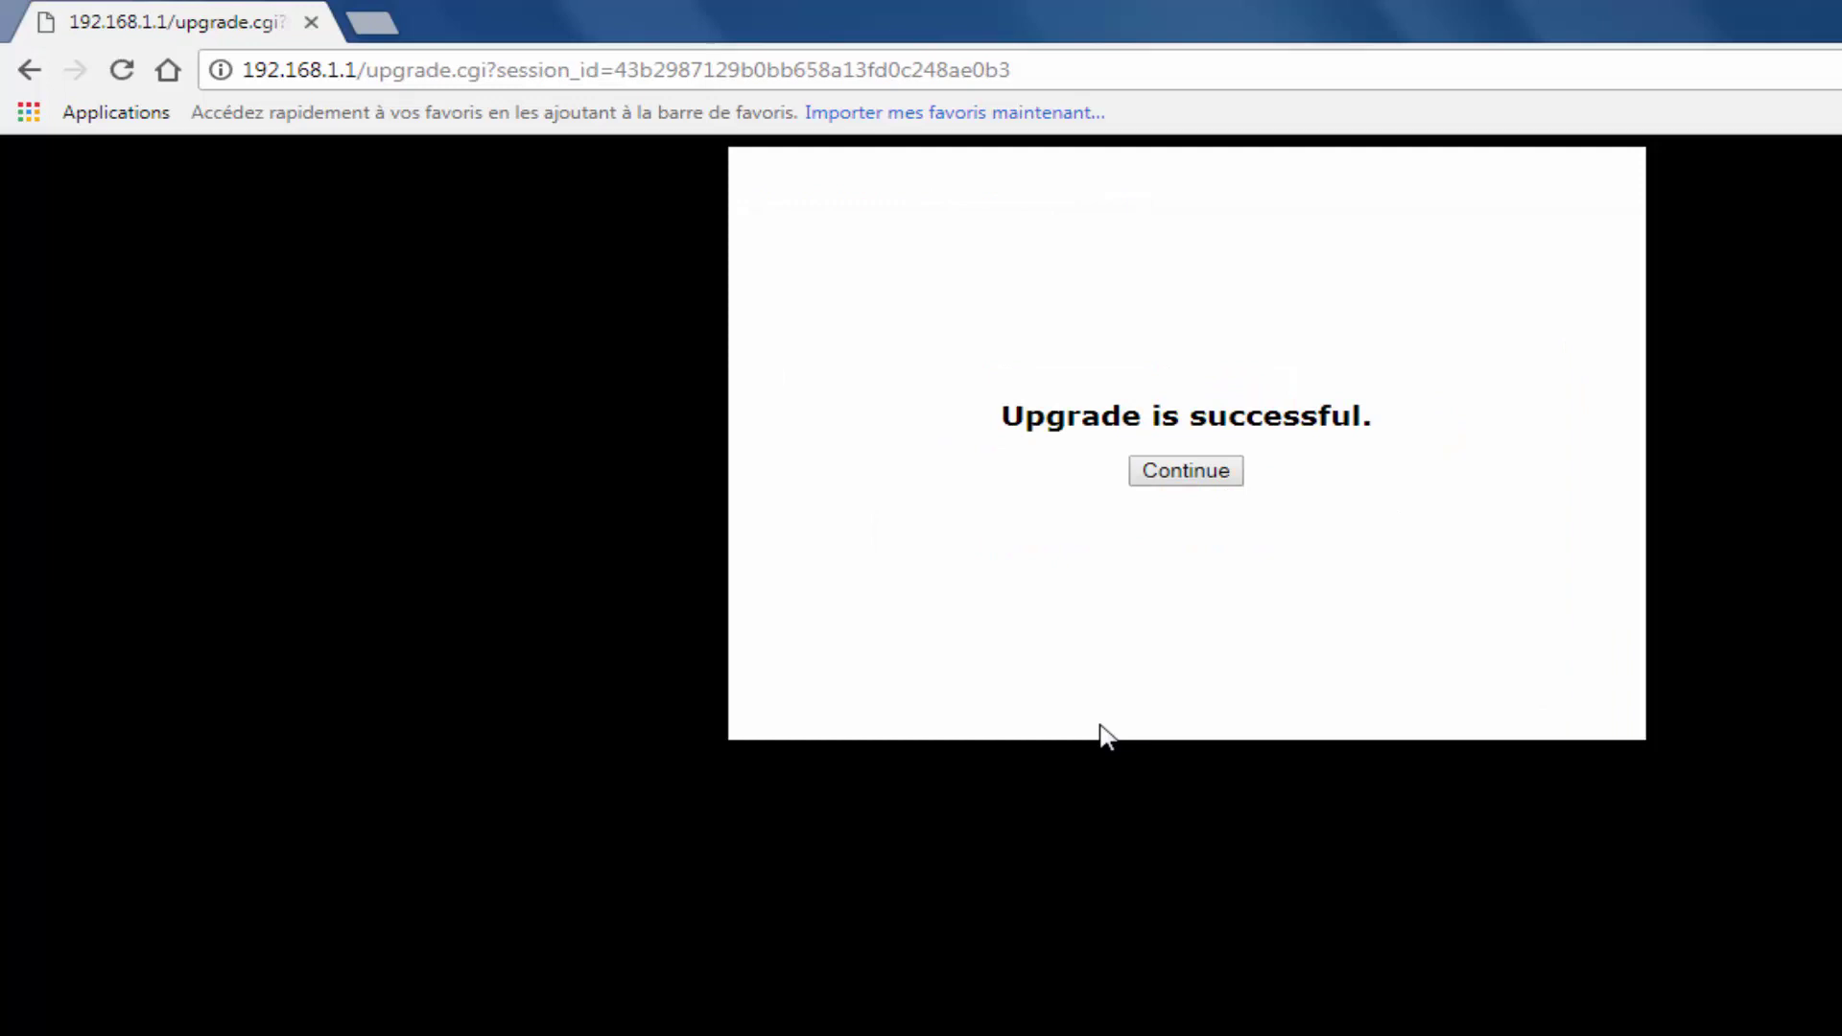
# Continue past 'Upgrade is successful' and reload 192.168.1.1 after the restart
pyautogui.click(1190, 477)
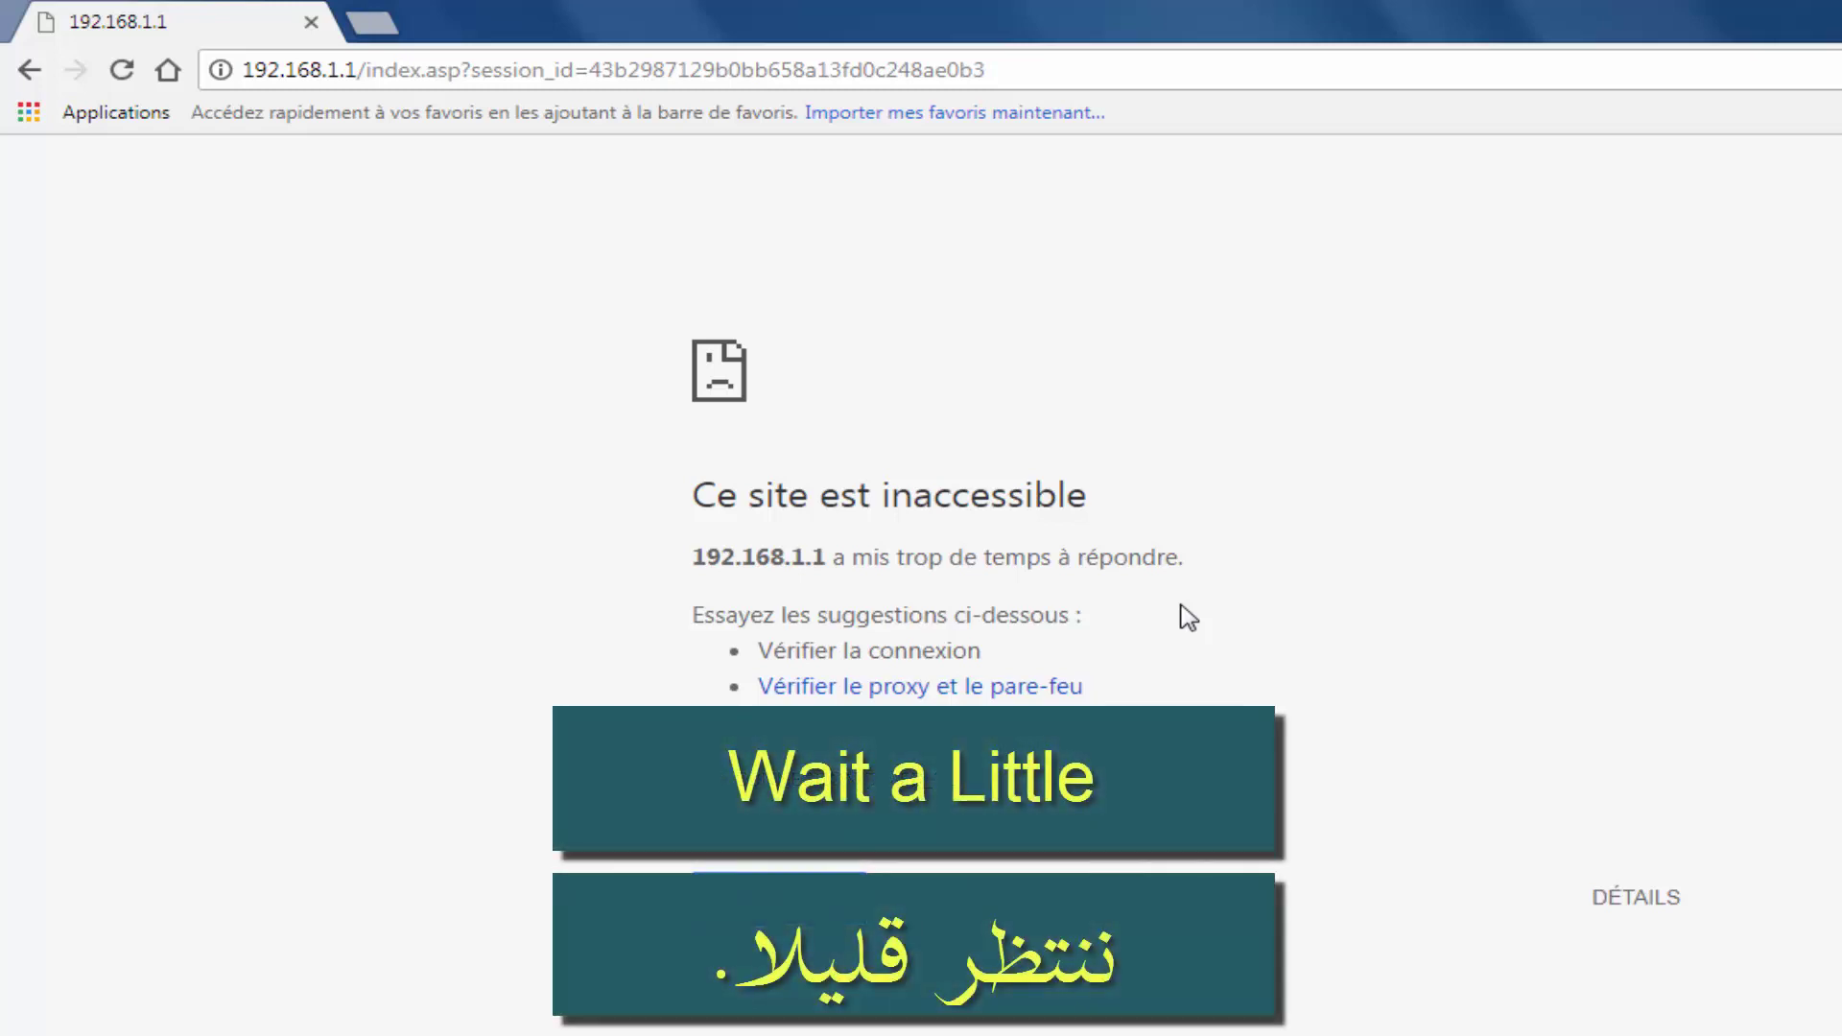
pyautogui.press('F5')
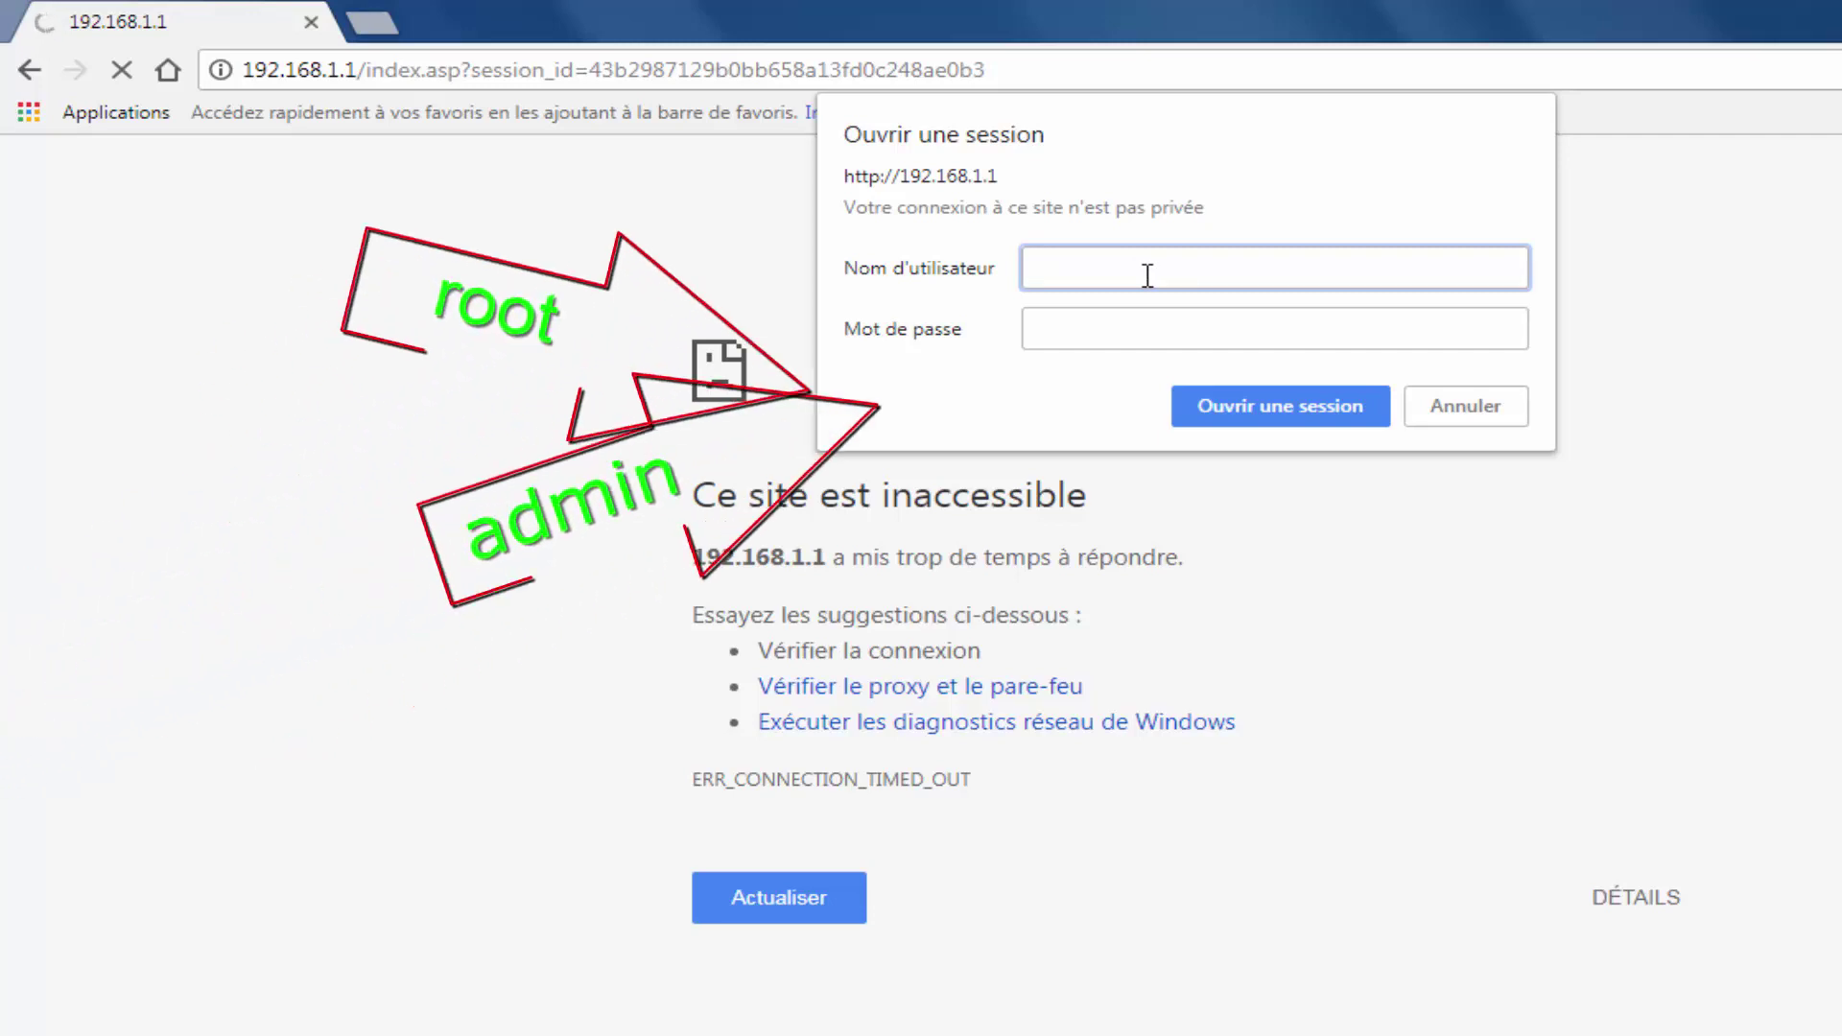
# Sign in to the newly flashed DD-WRT router with the default root account and password
pyautogui.write('root')
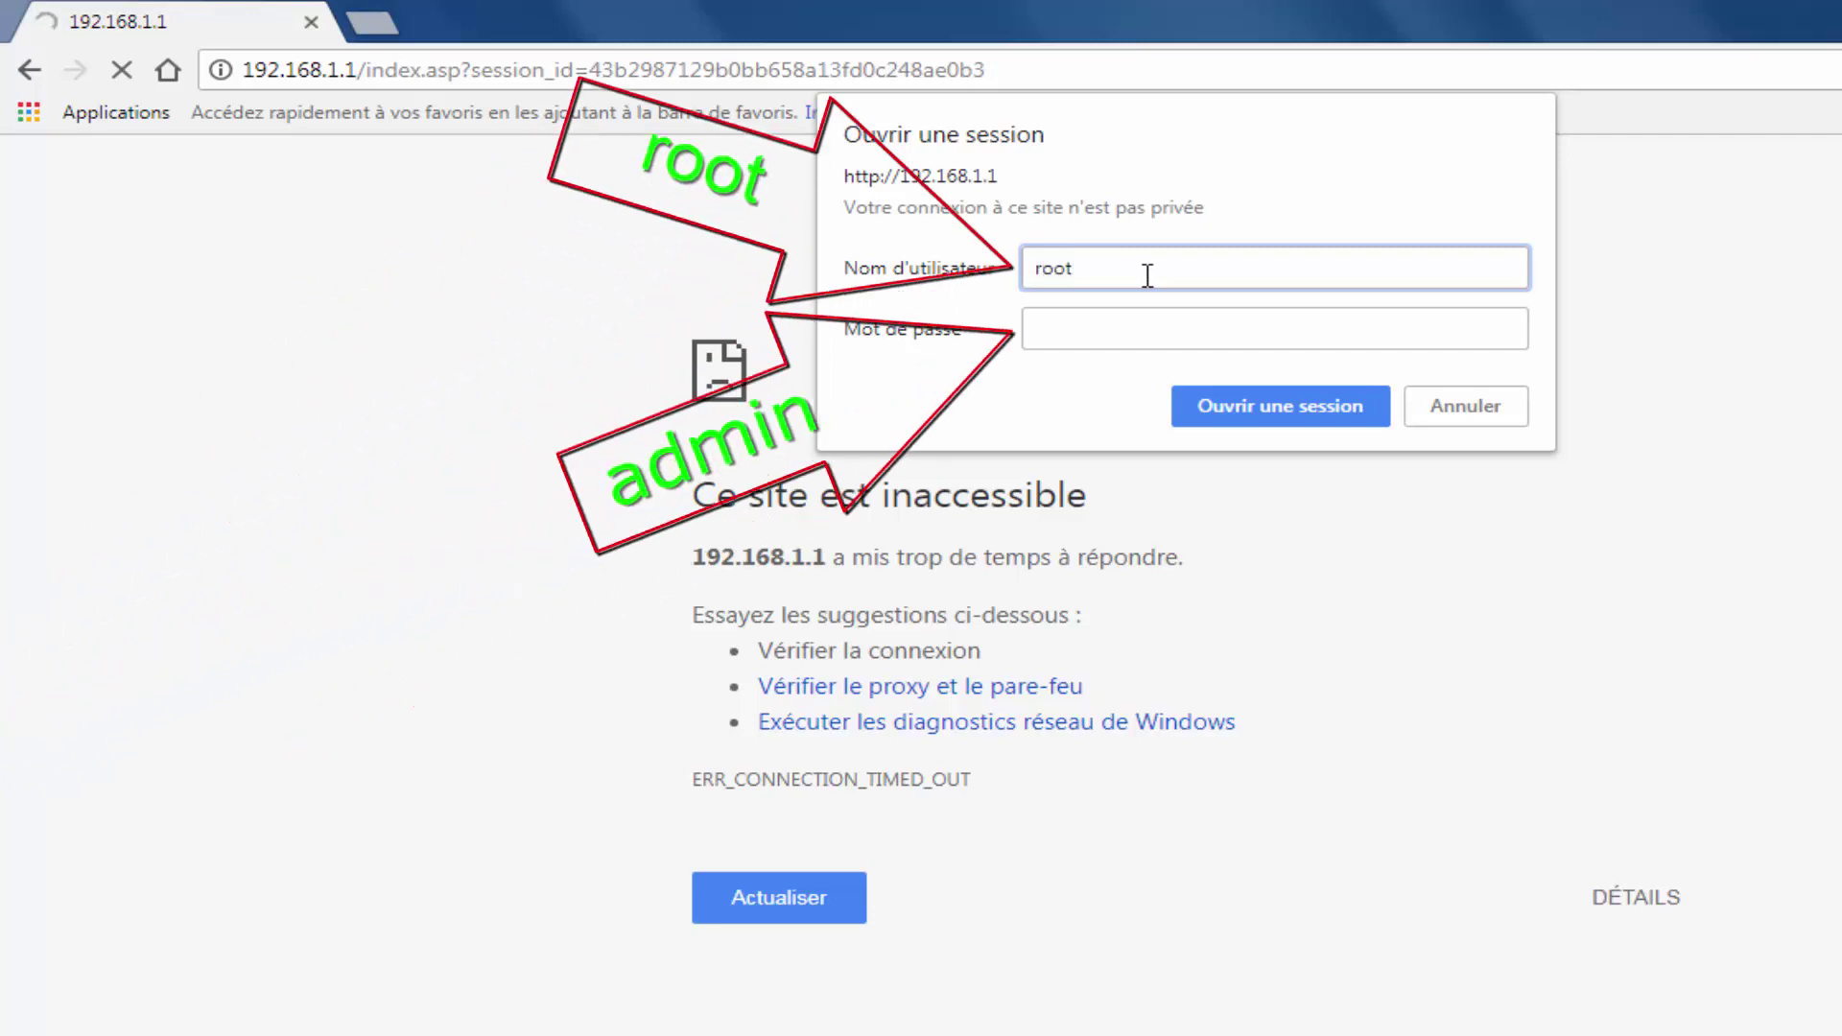
pyautogui.click(1138, 331)
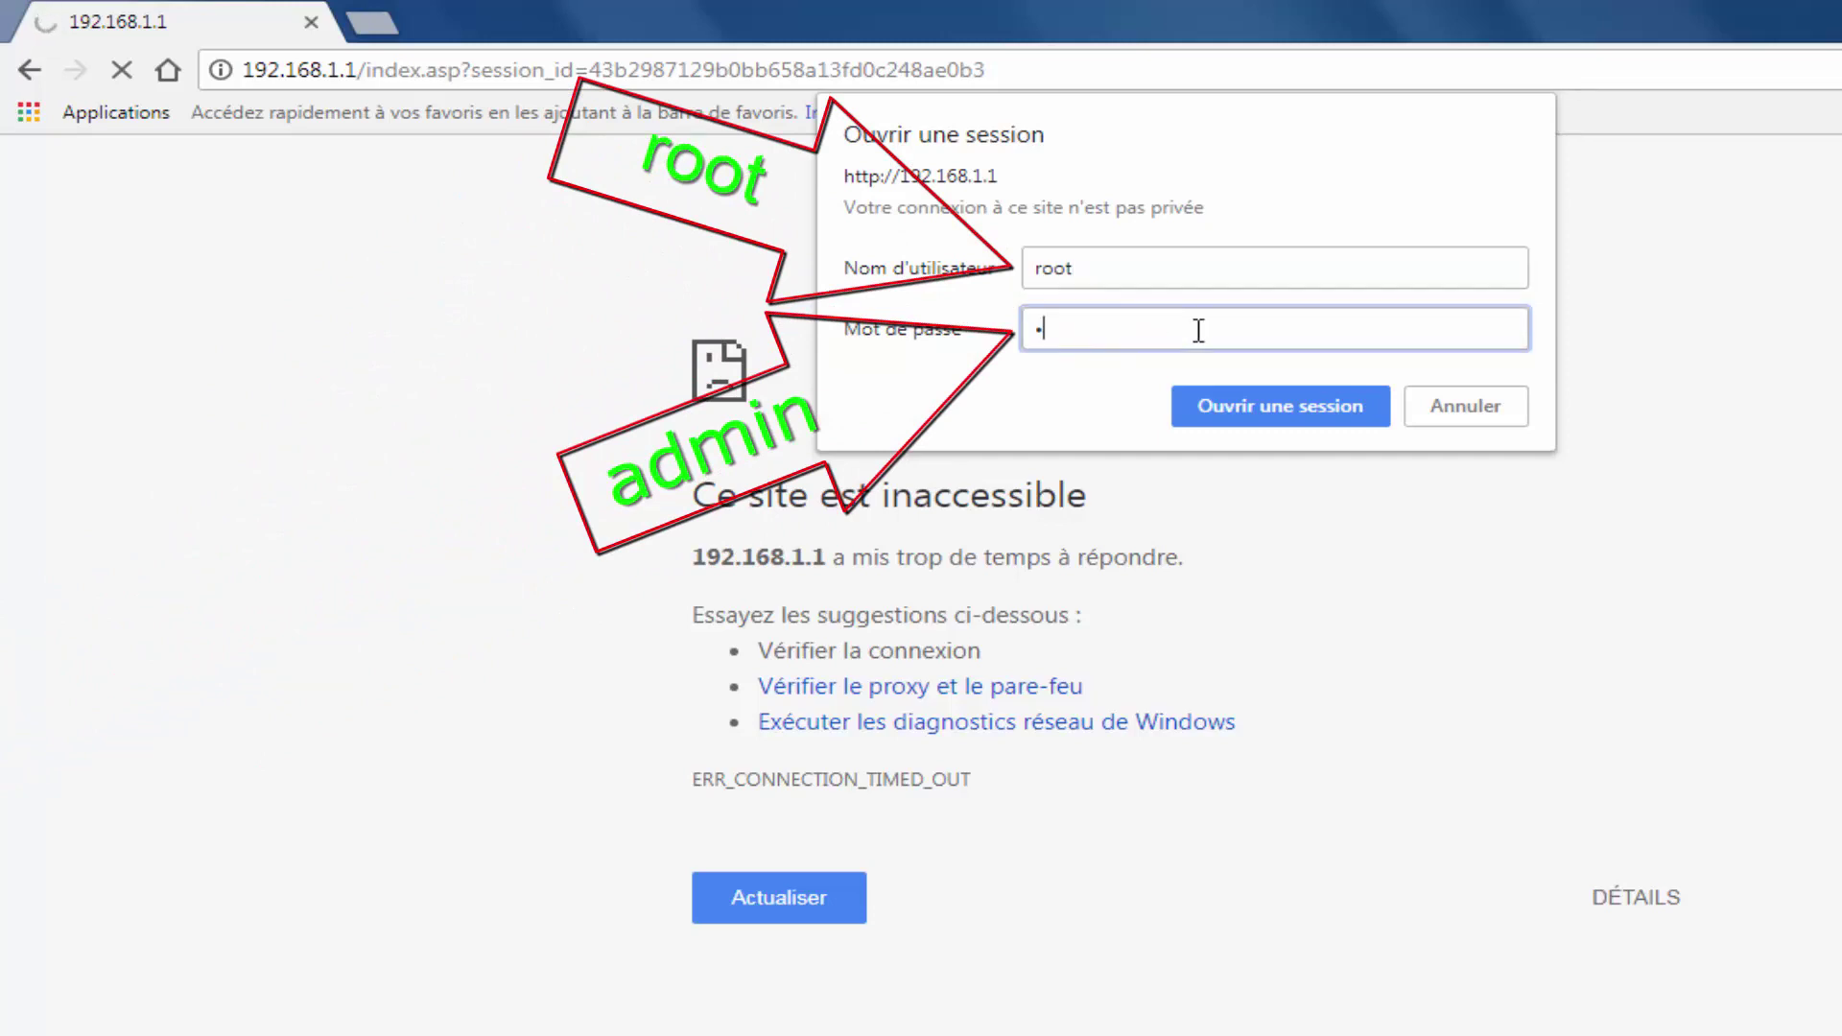
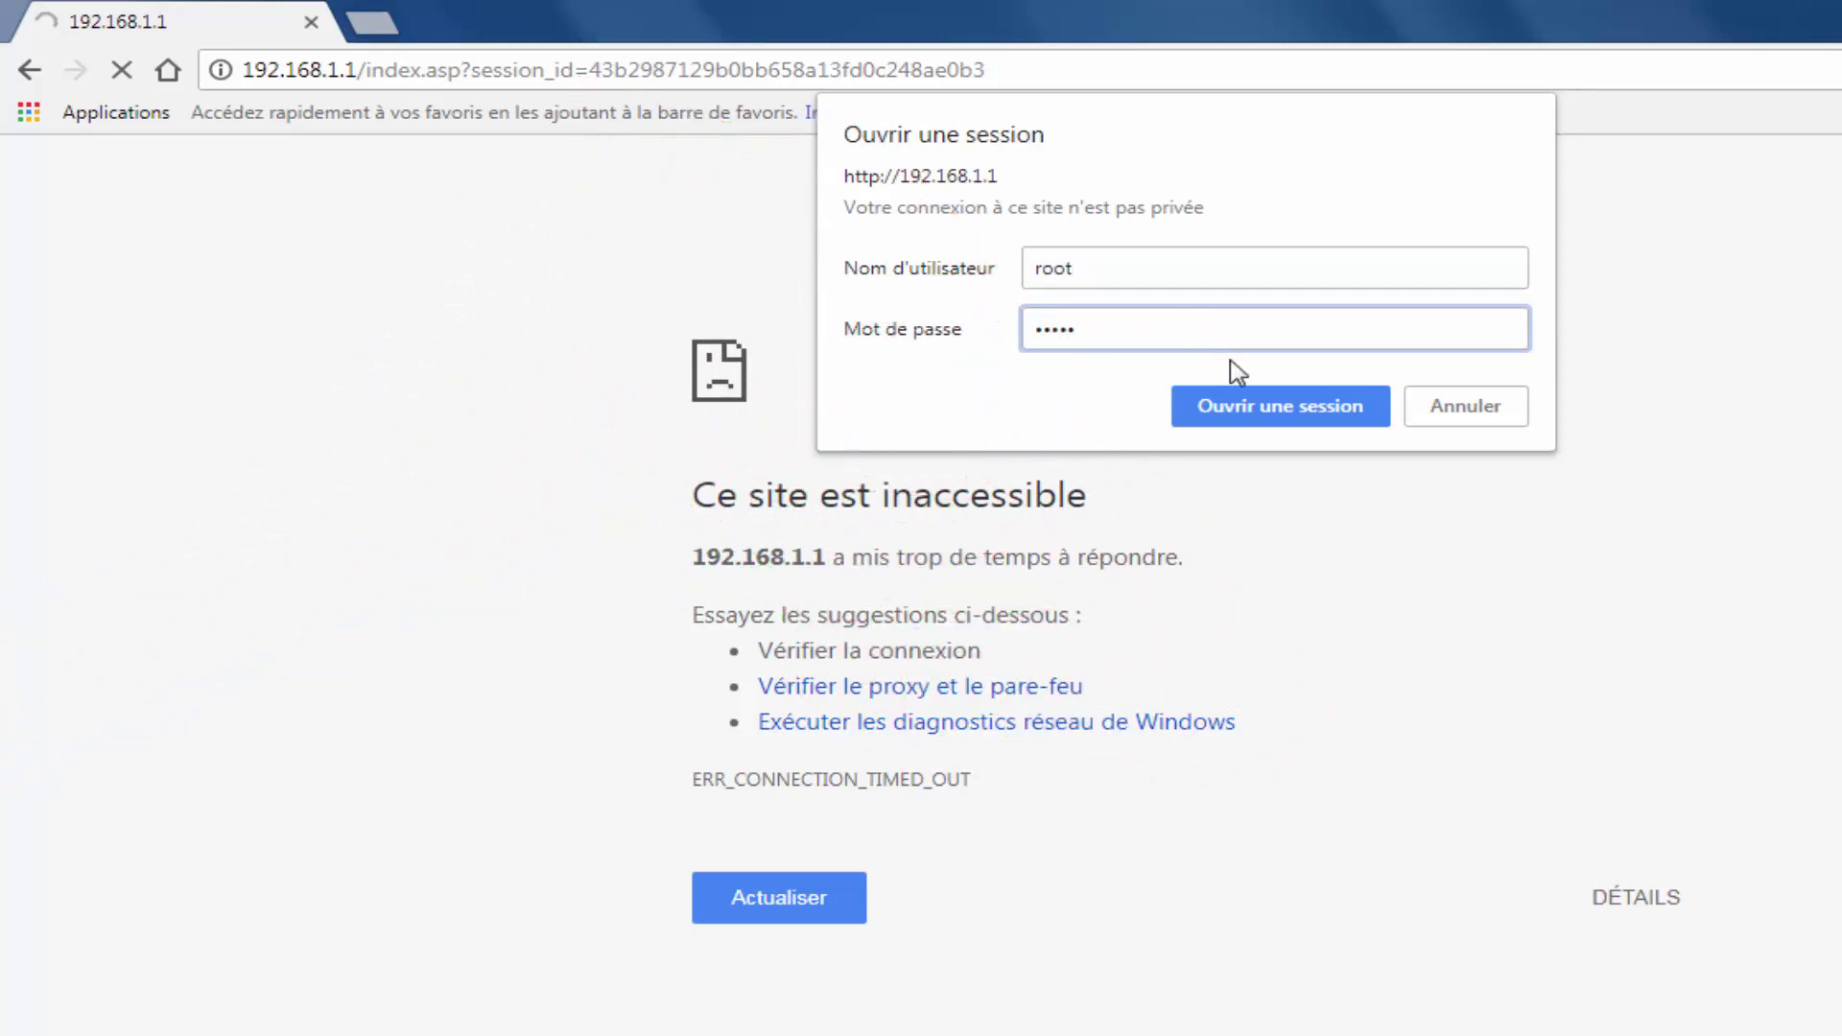
pyautogui.click(1287, 411)
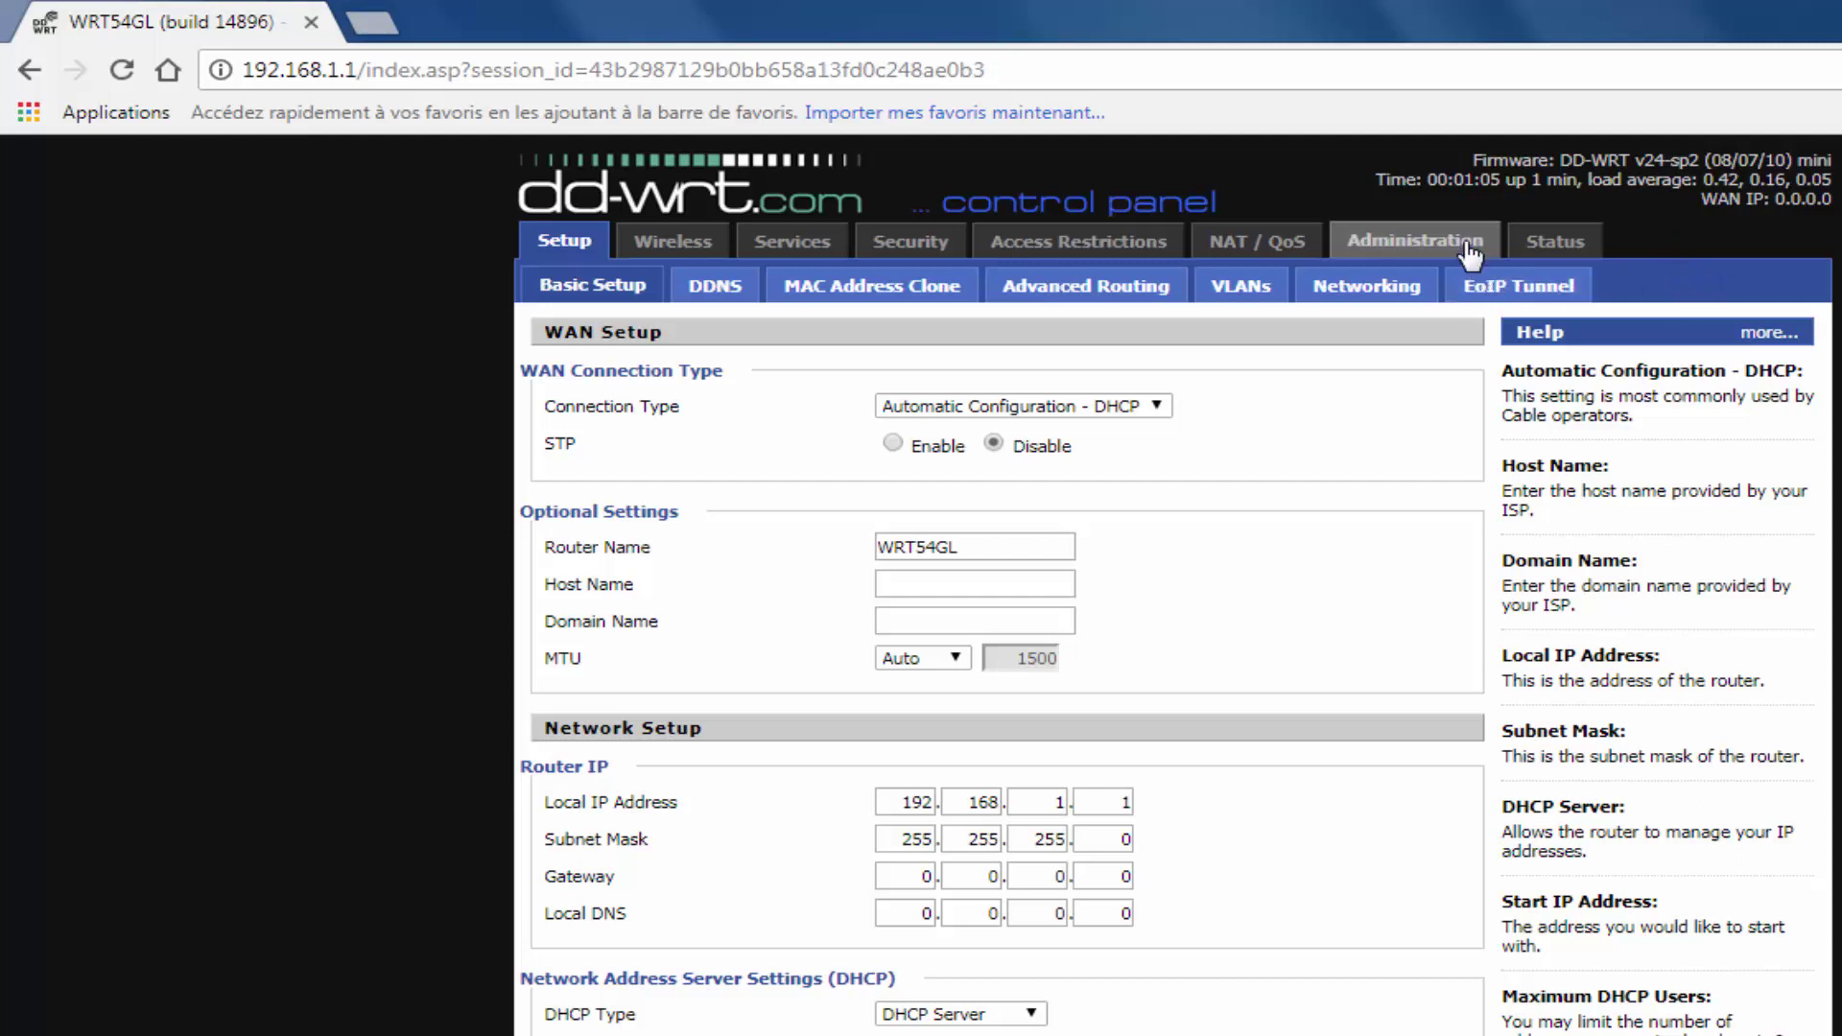
# Navigate to Administration > Firmware Upgrade in the DD-WRT panel
pyautogui.click(1409, 252)
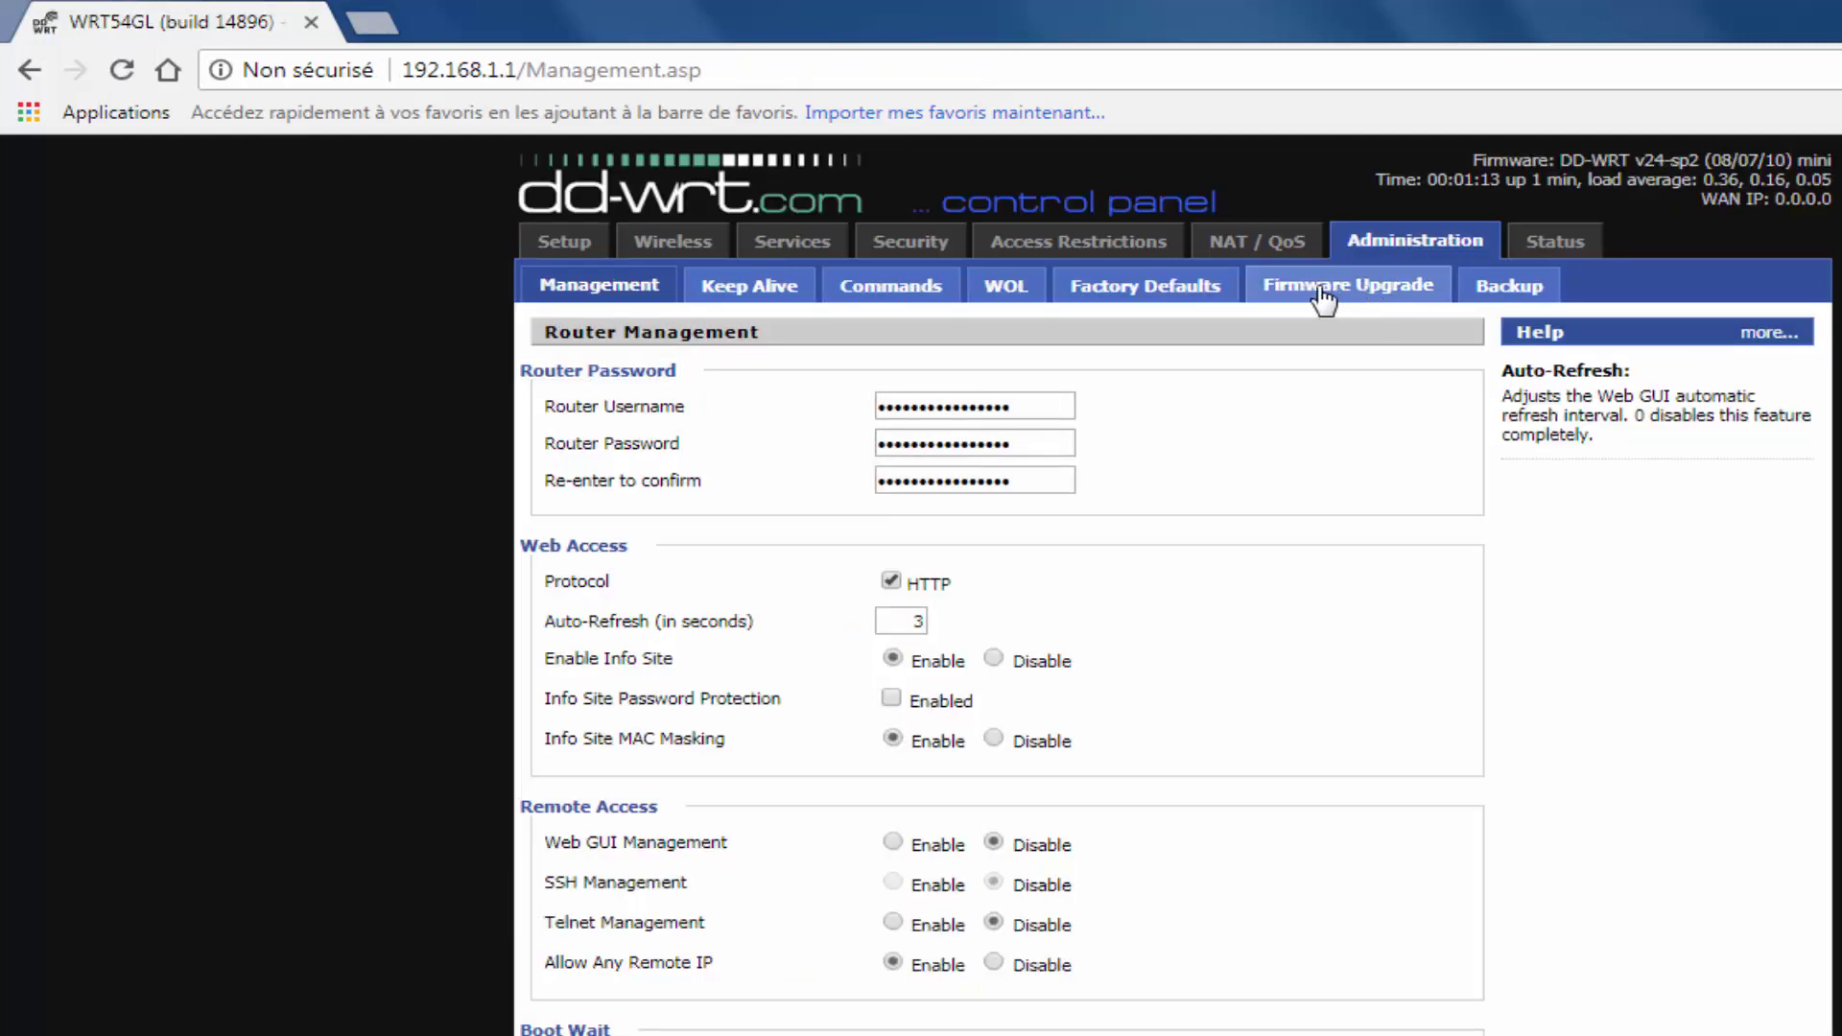
pyautogui.click(1361, 303)
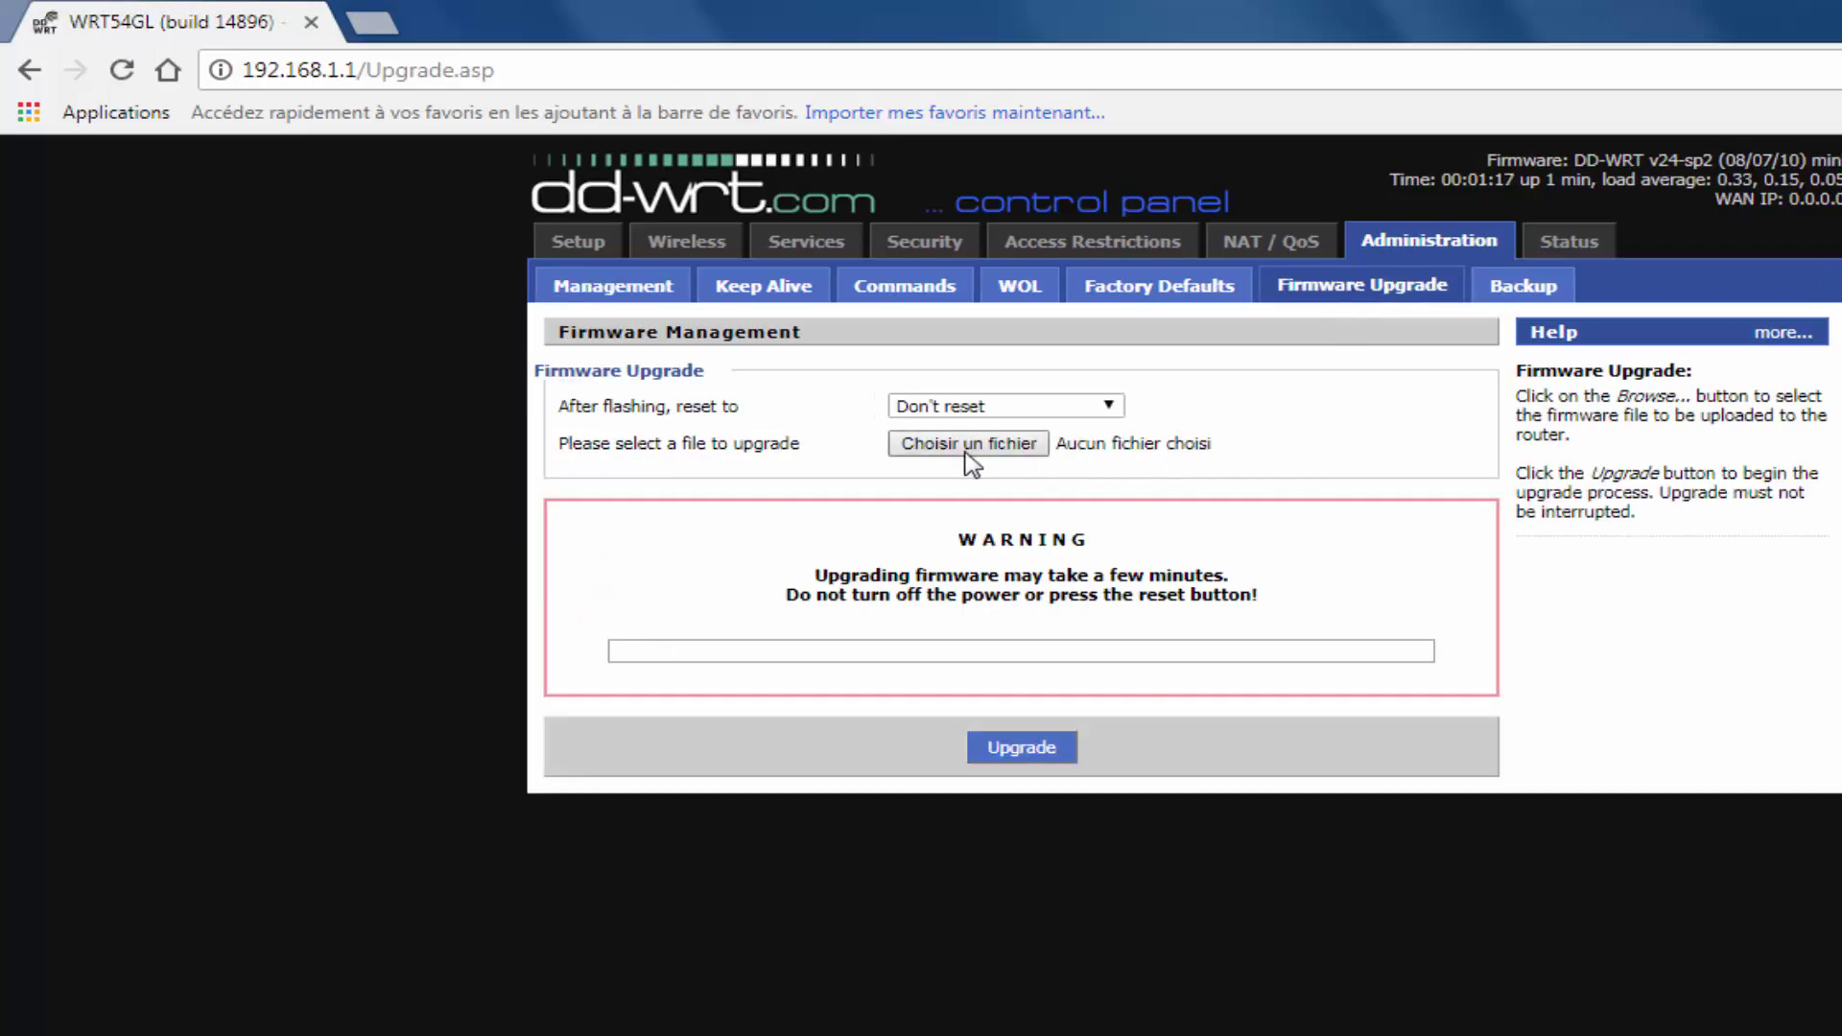
# Flash dd-wrt.v24_std_generic, resetting to default settings after flashing
pyautogui.click(970, 447)
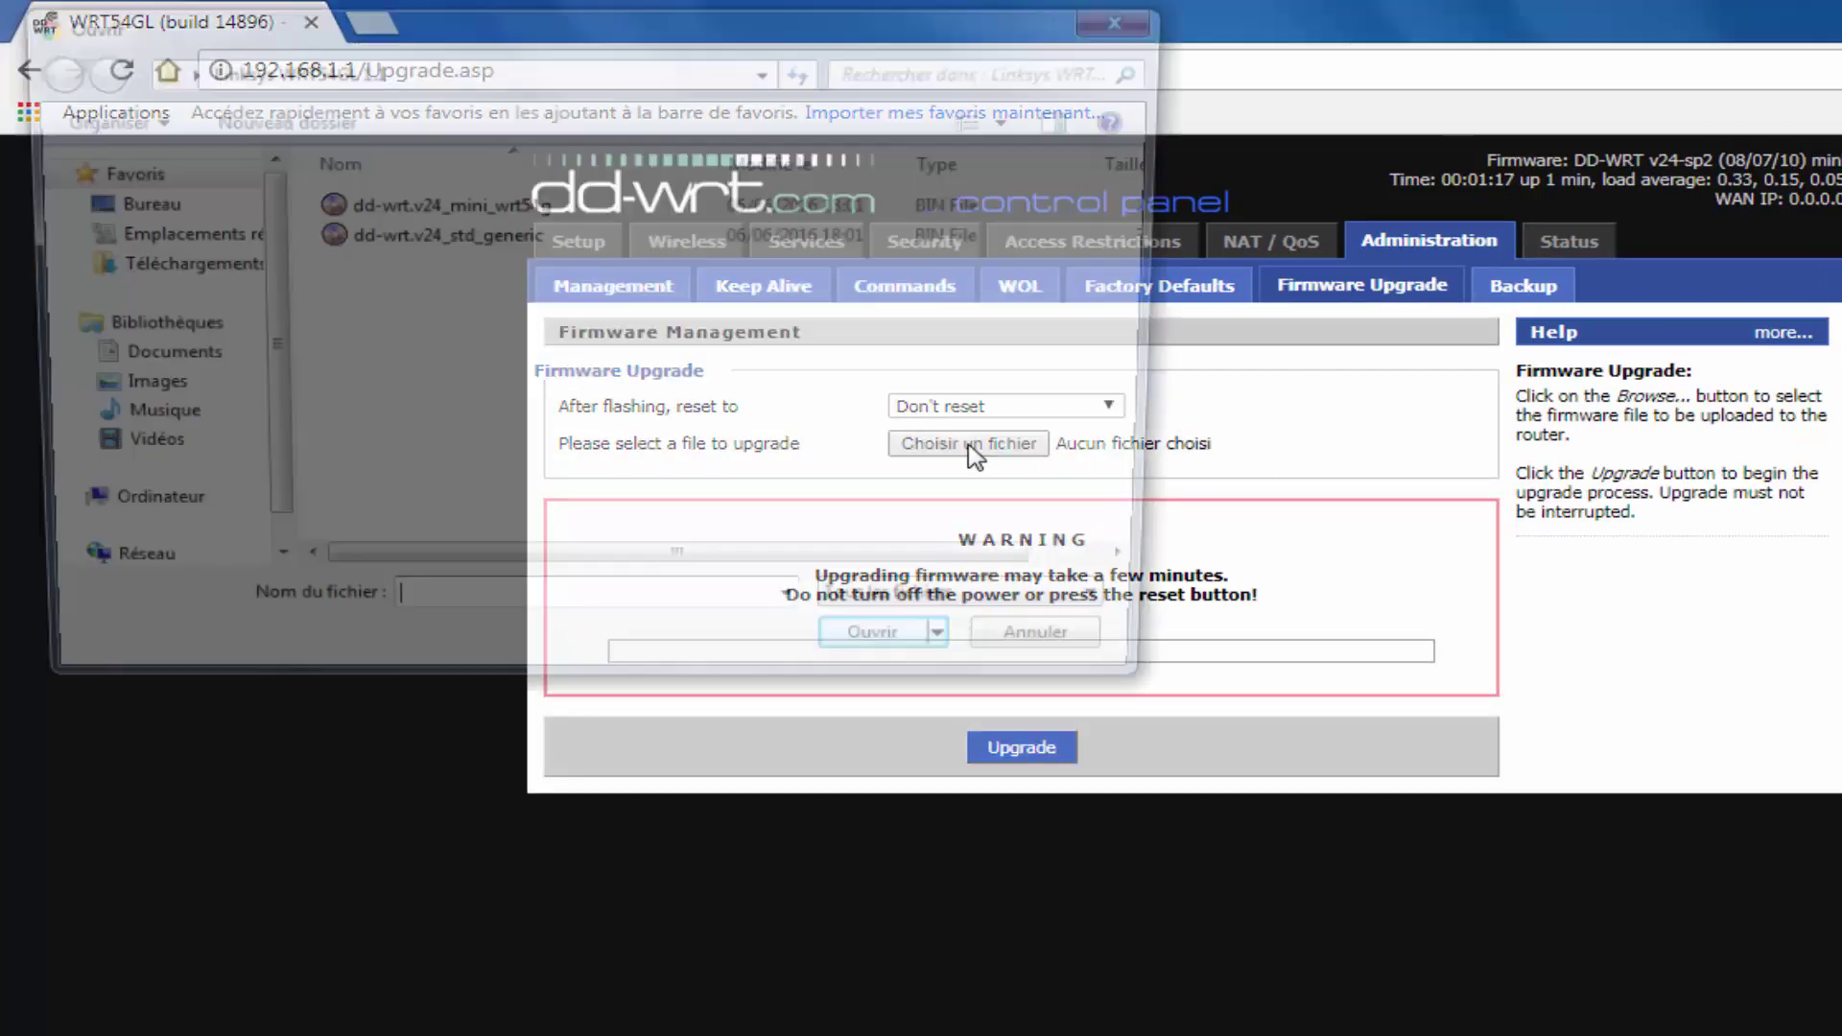
pyautogui.click(428, 240)
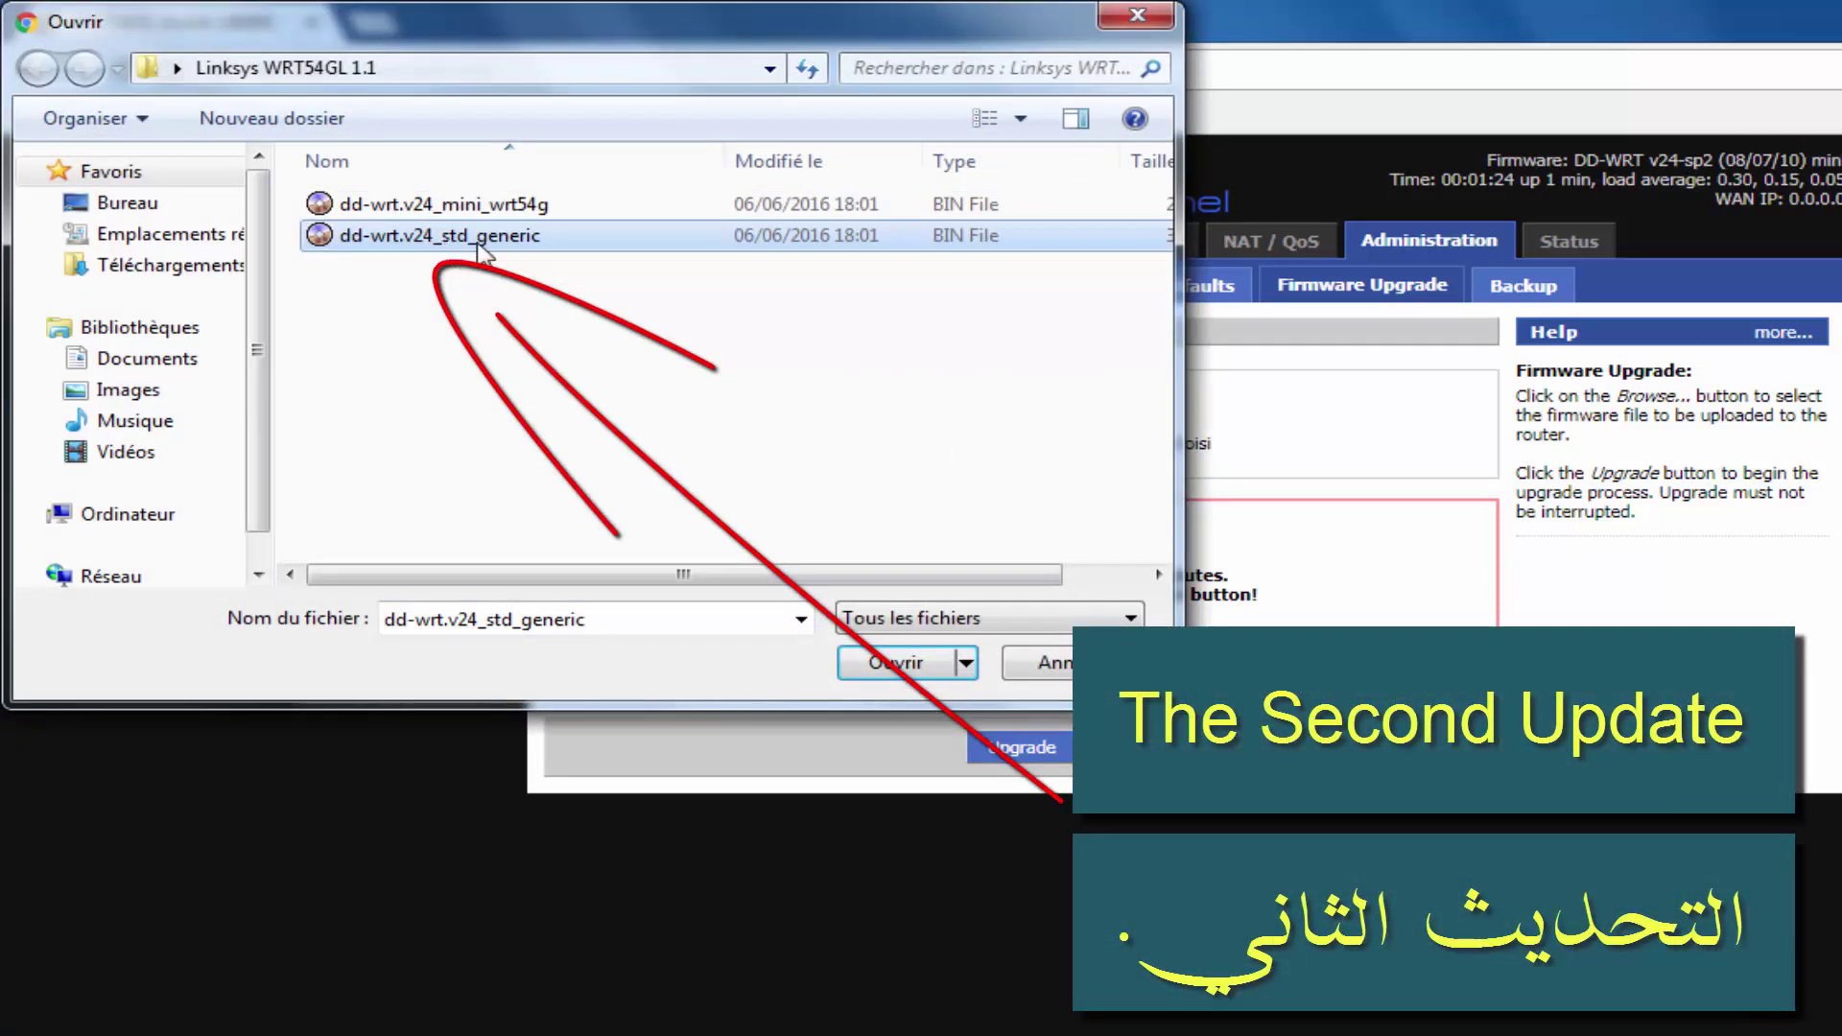
pyautogui.click(881, 666)
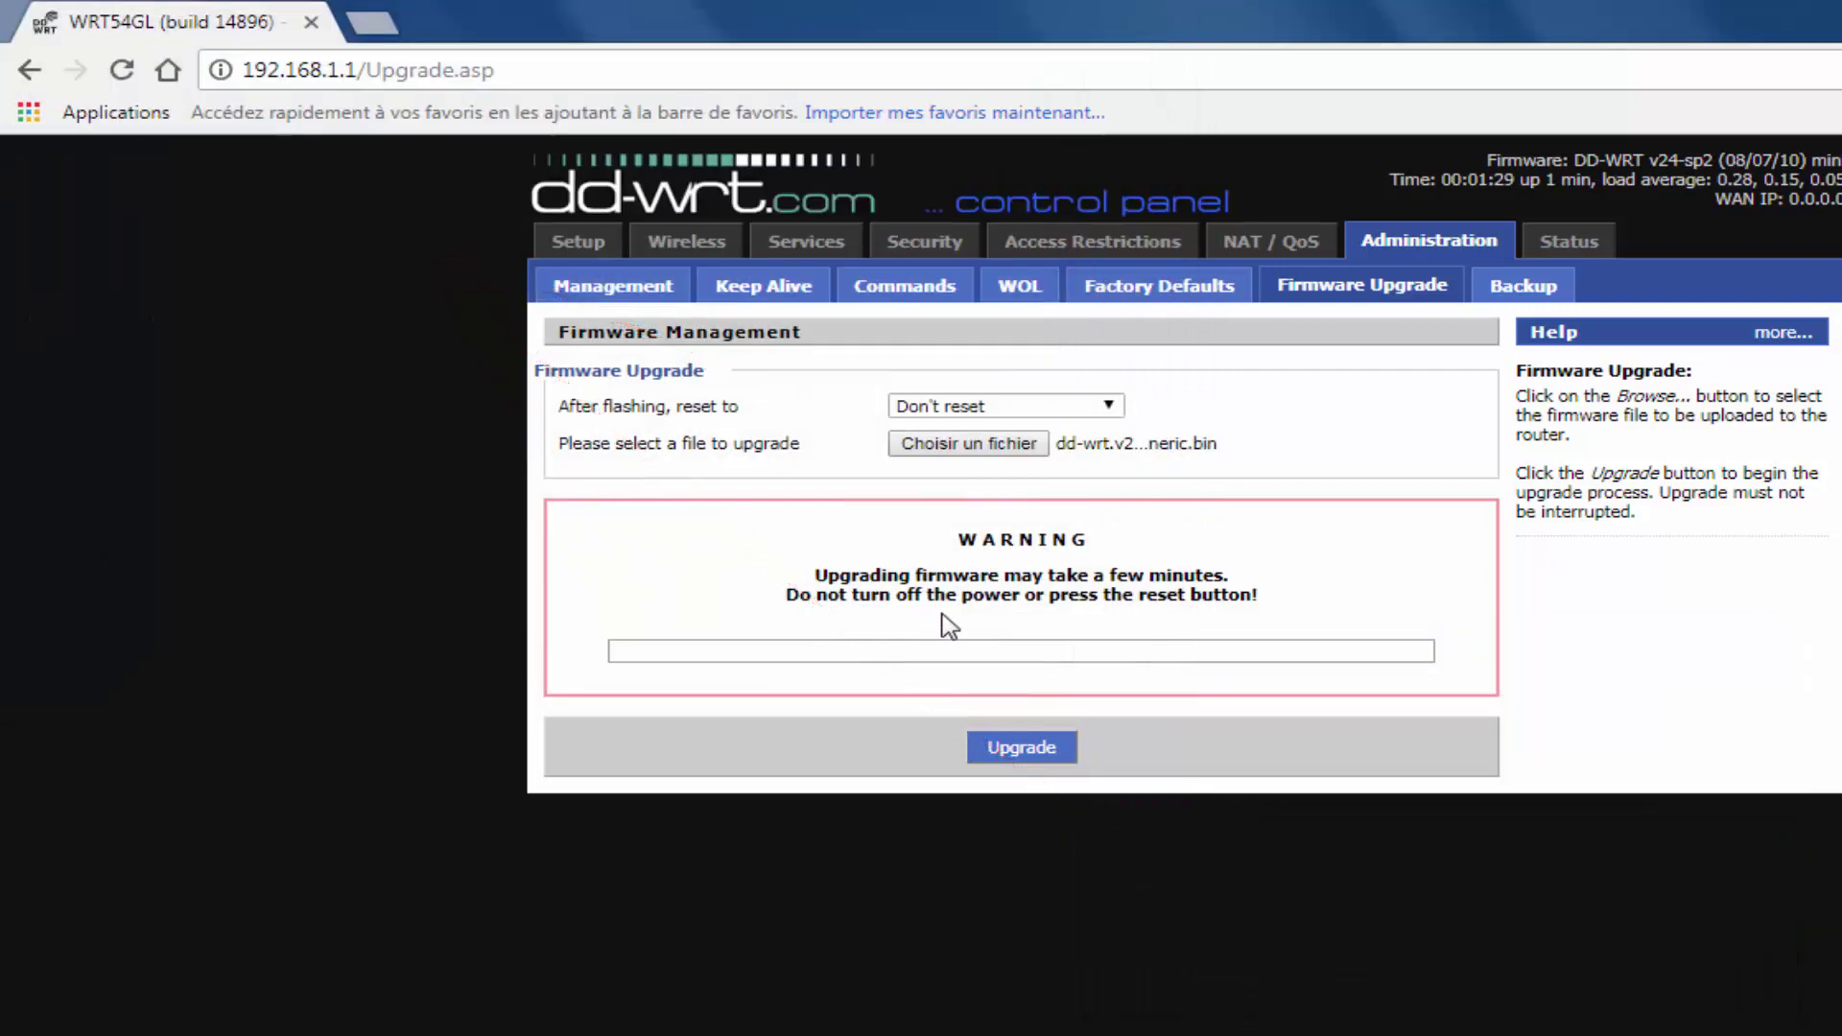
pyautogui.click(948, 404)
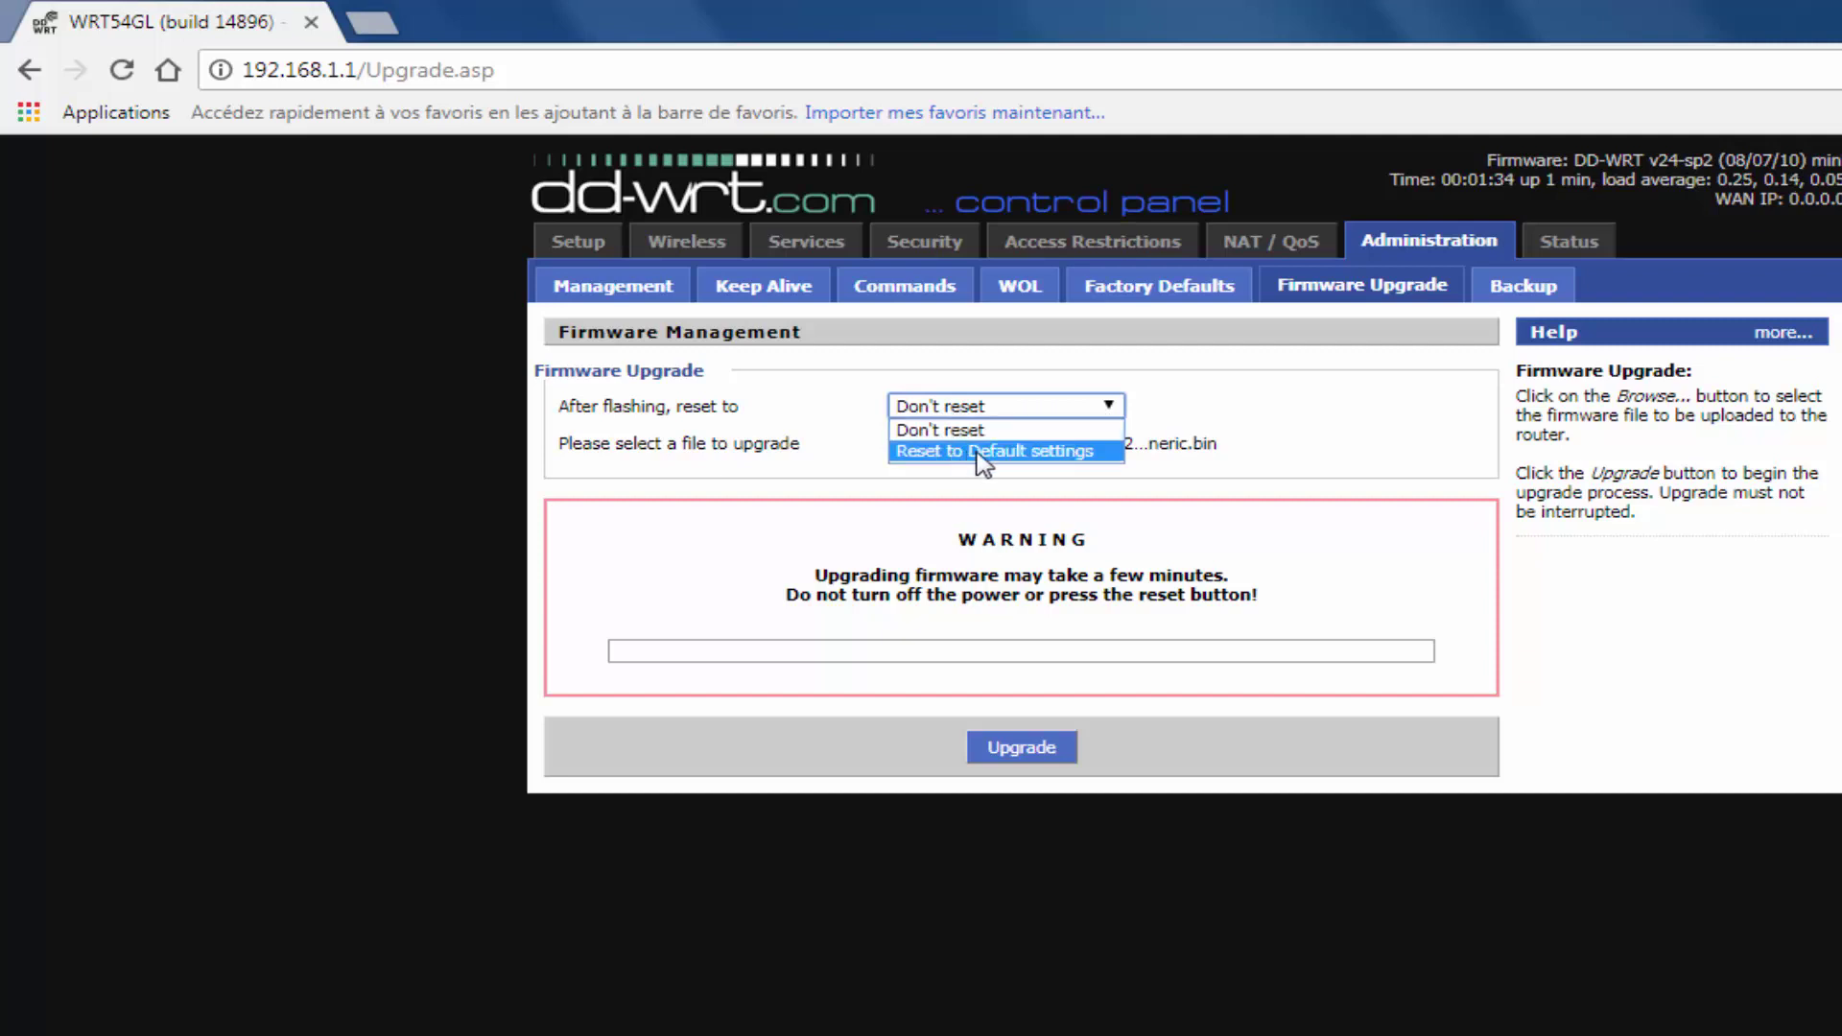
pyautogui.click(979, 451)
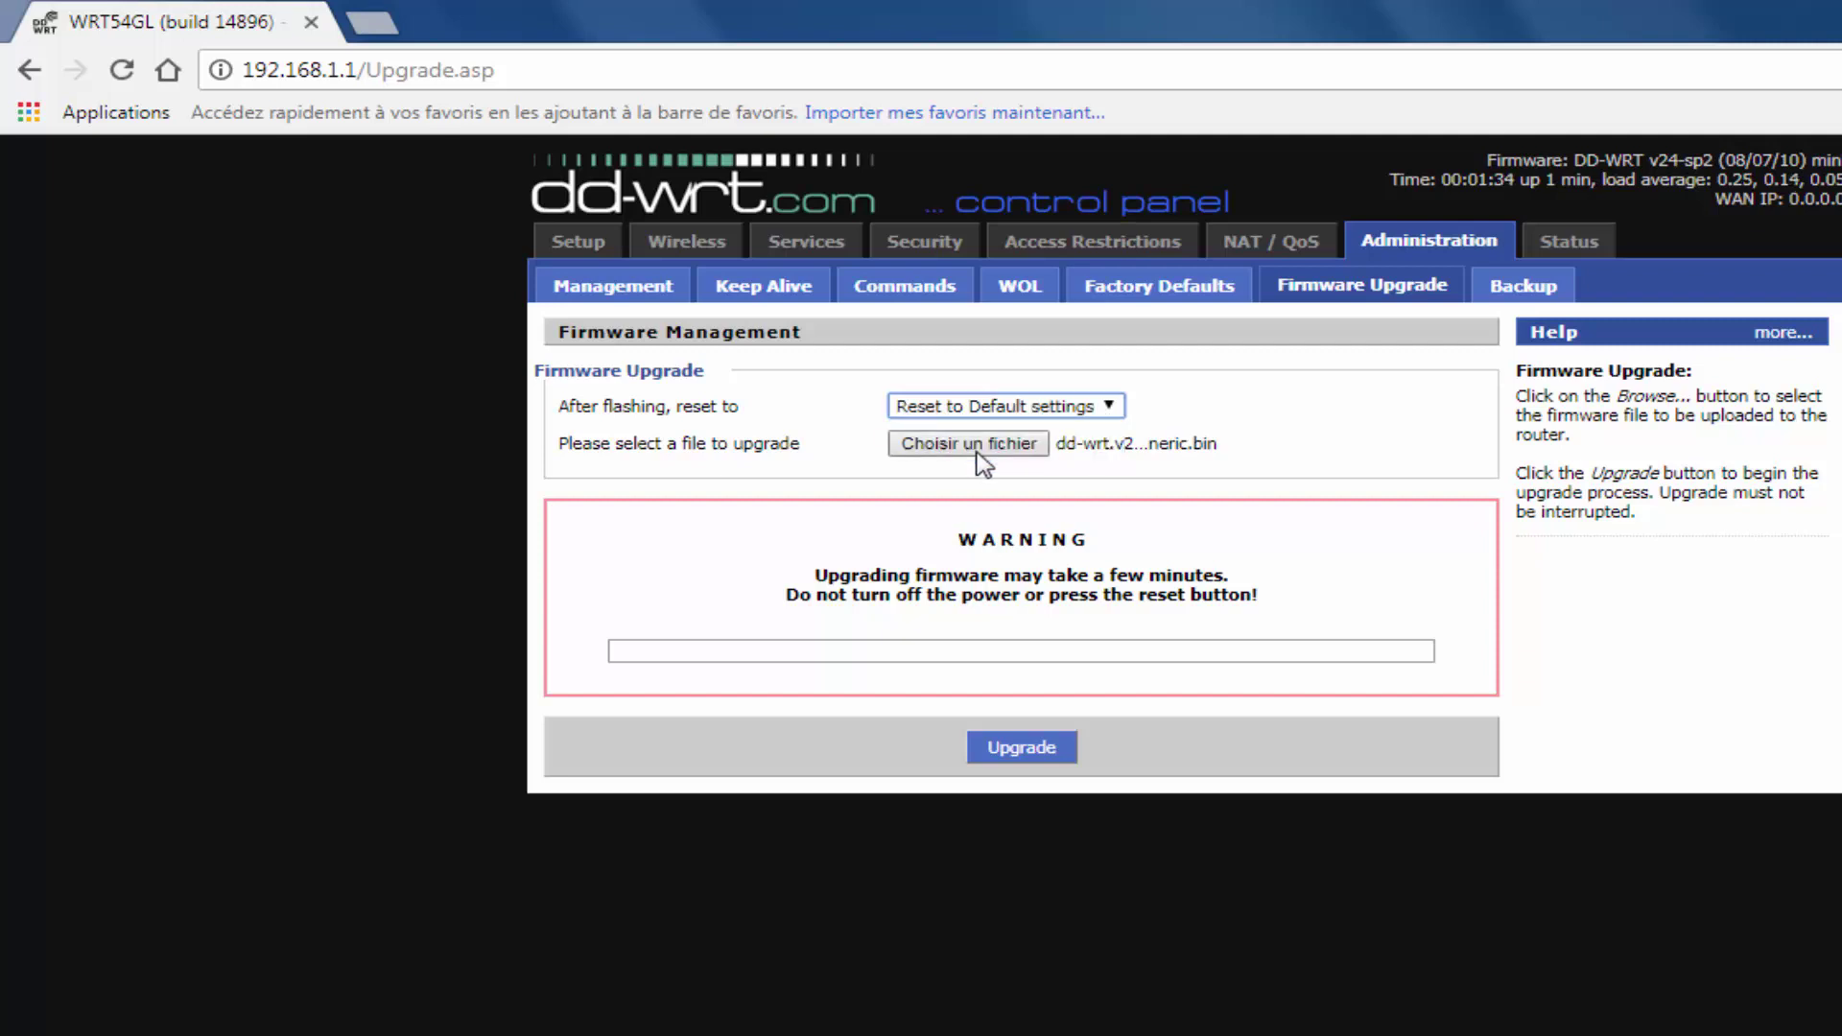
pyautogui.click(1031, 762)
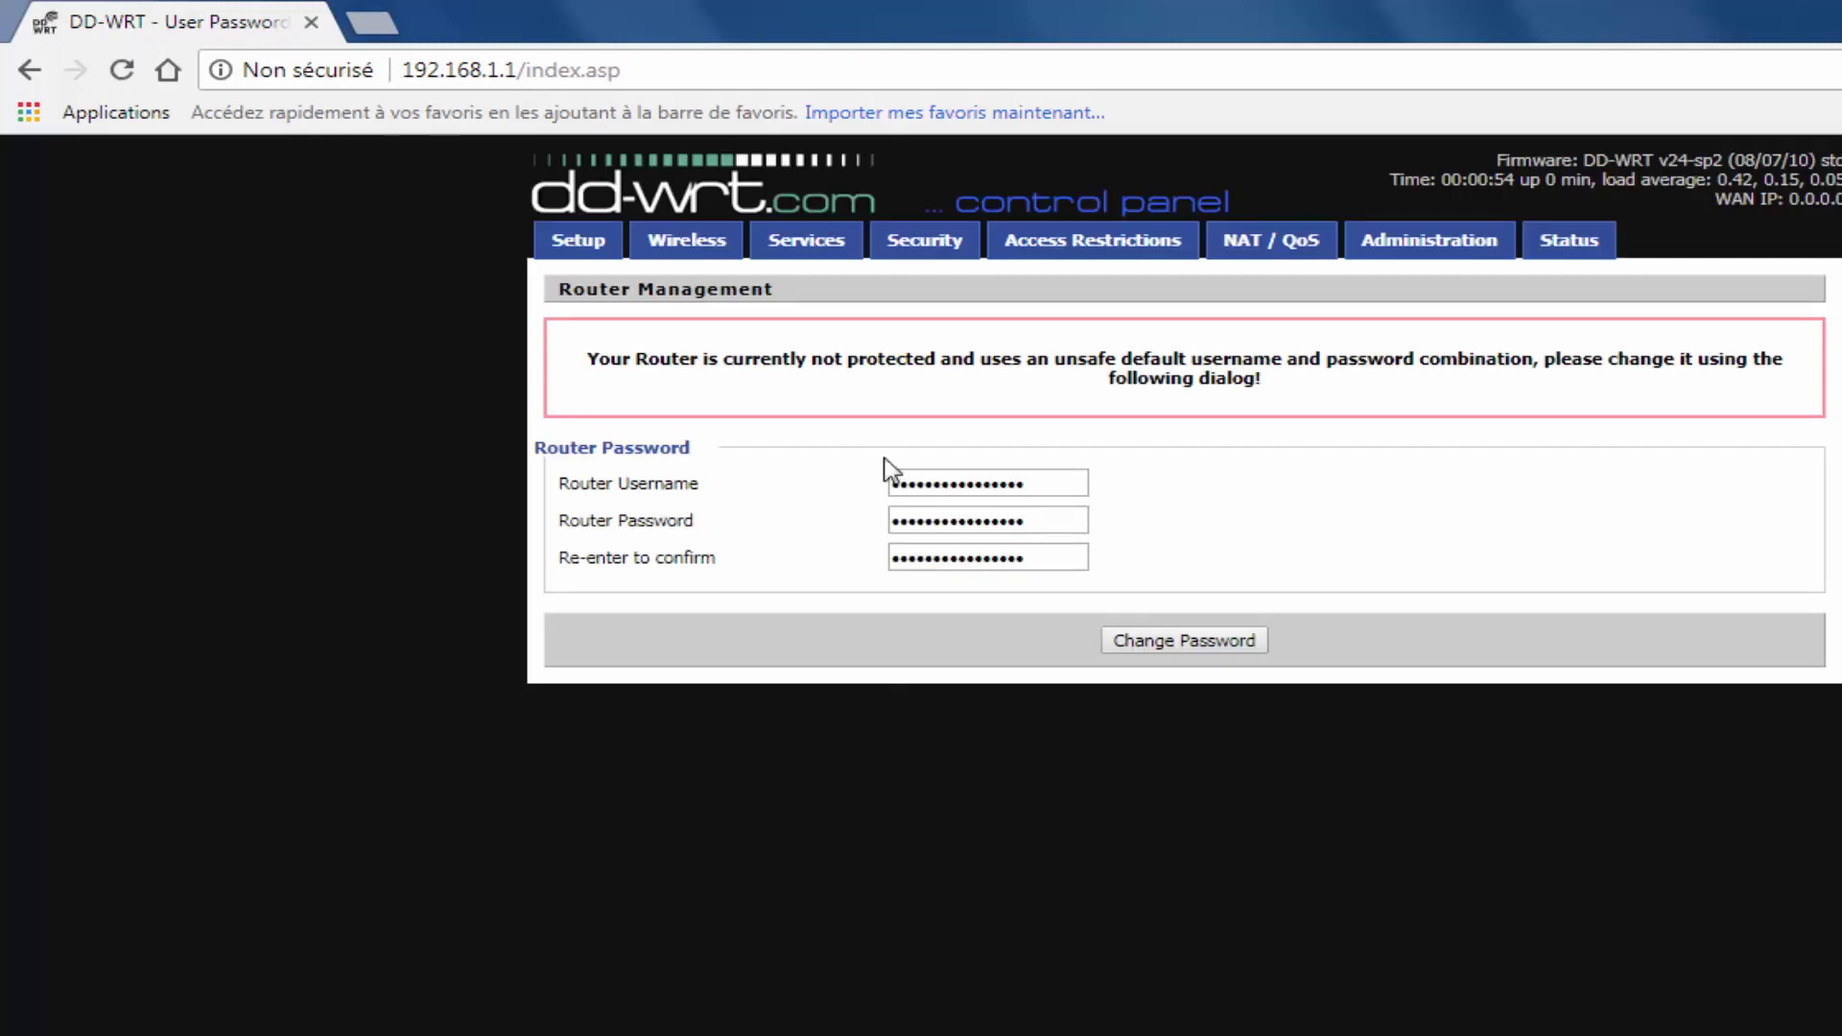
# Replace the default router username and password with new values, confirm, and apply via Change Password
pyautogui.moveTo(1067, 484); pyautogui.dragTo(803, 495)
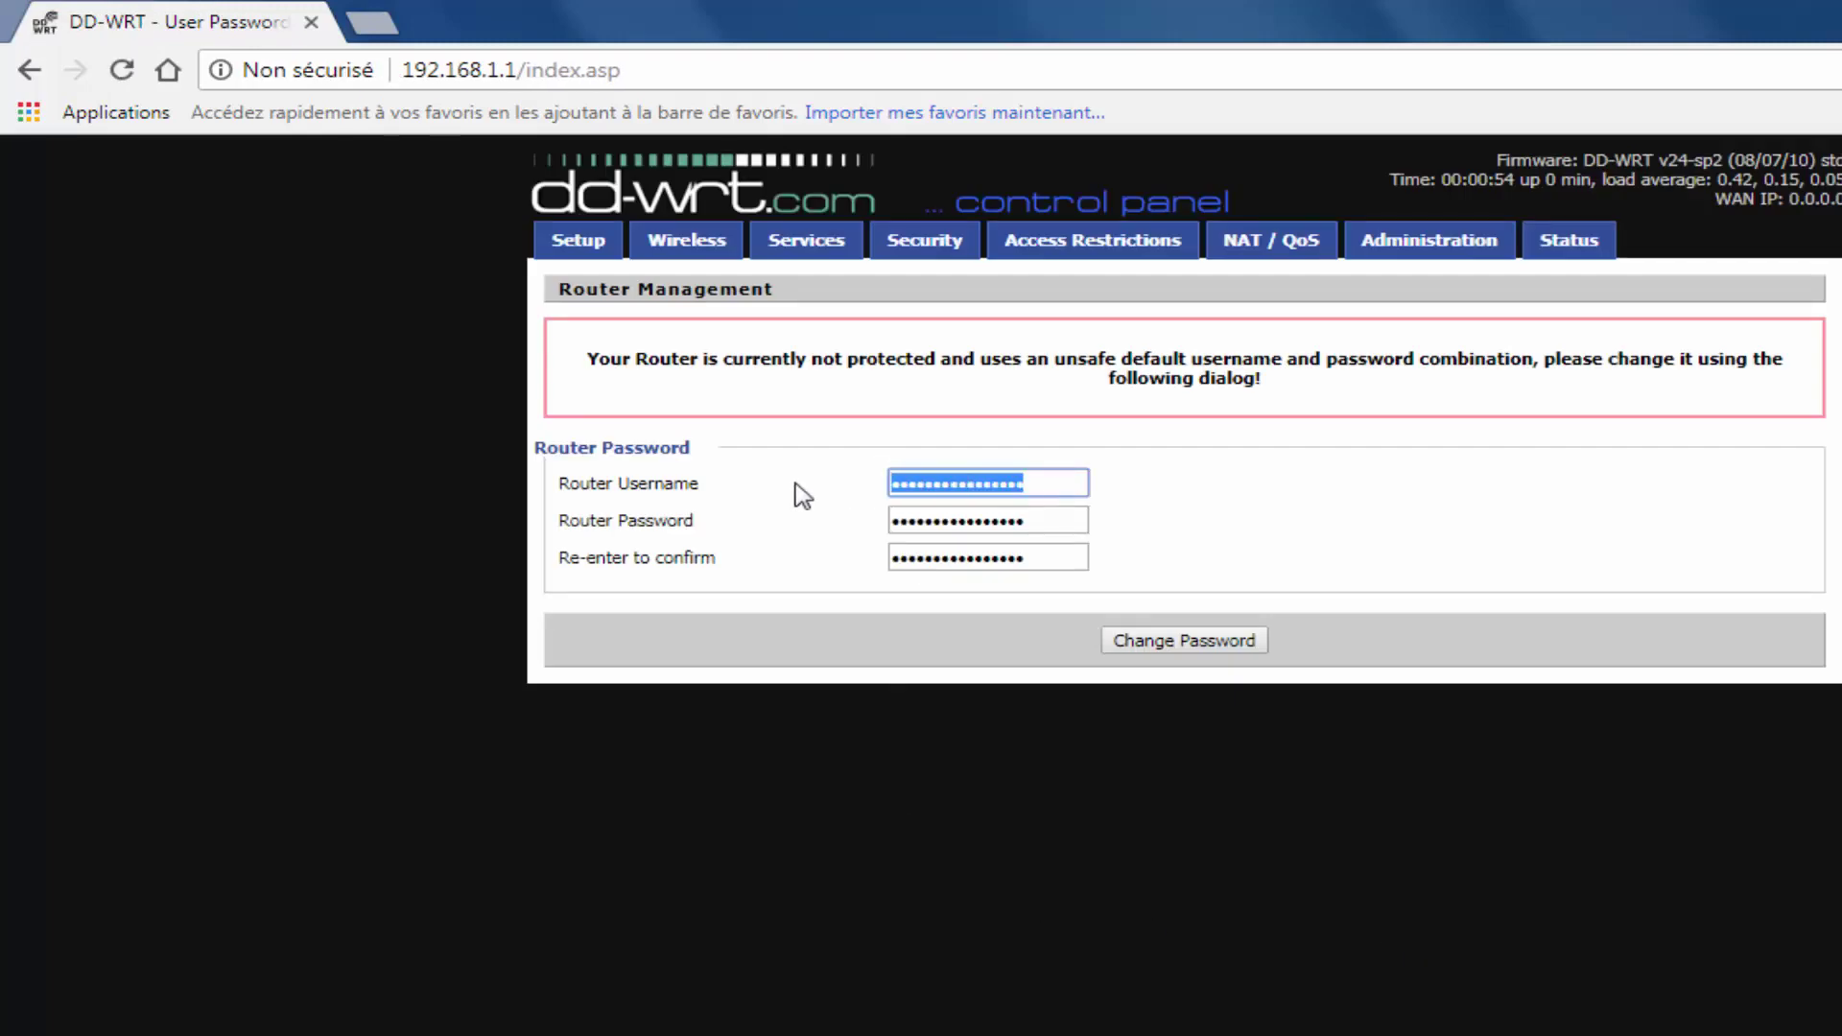
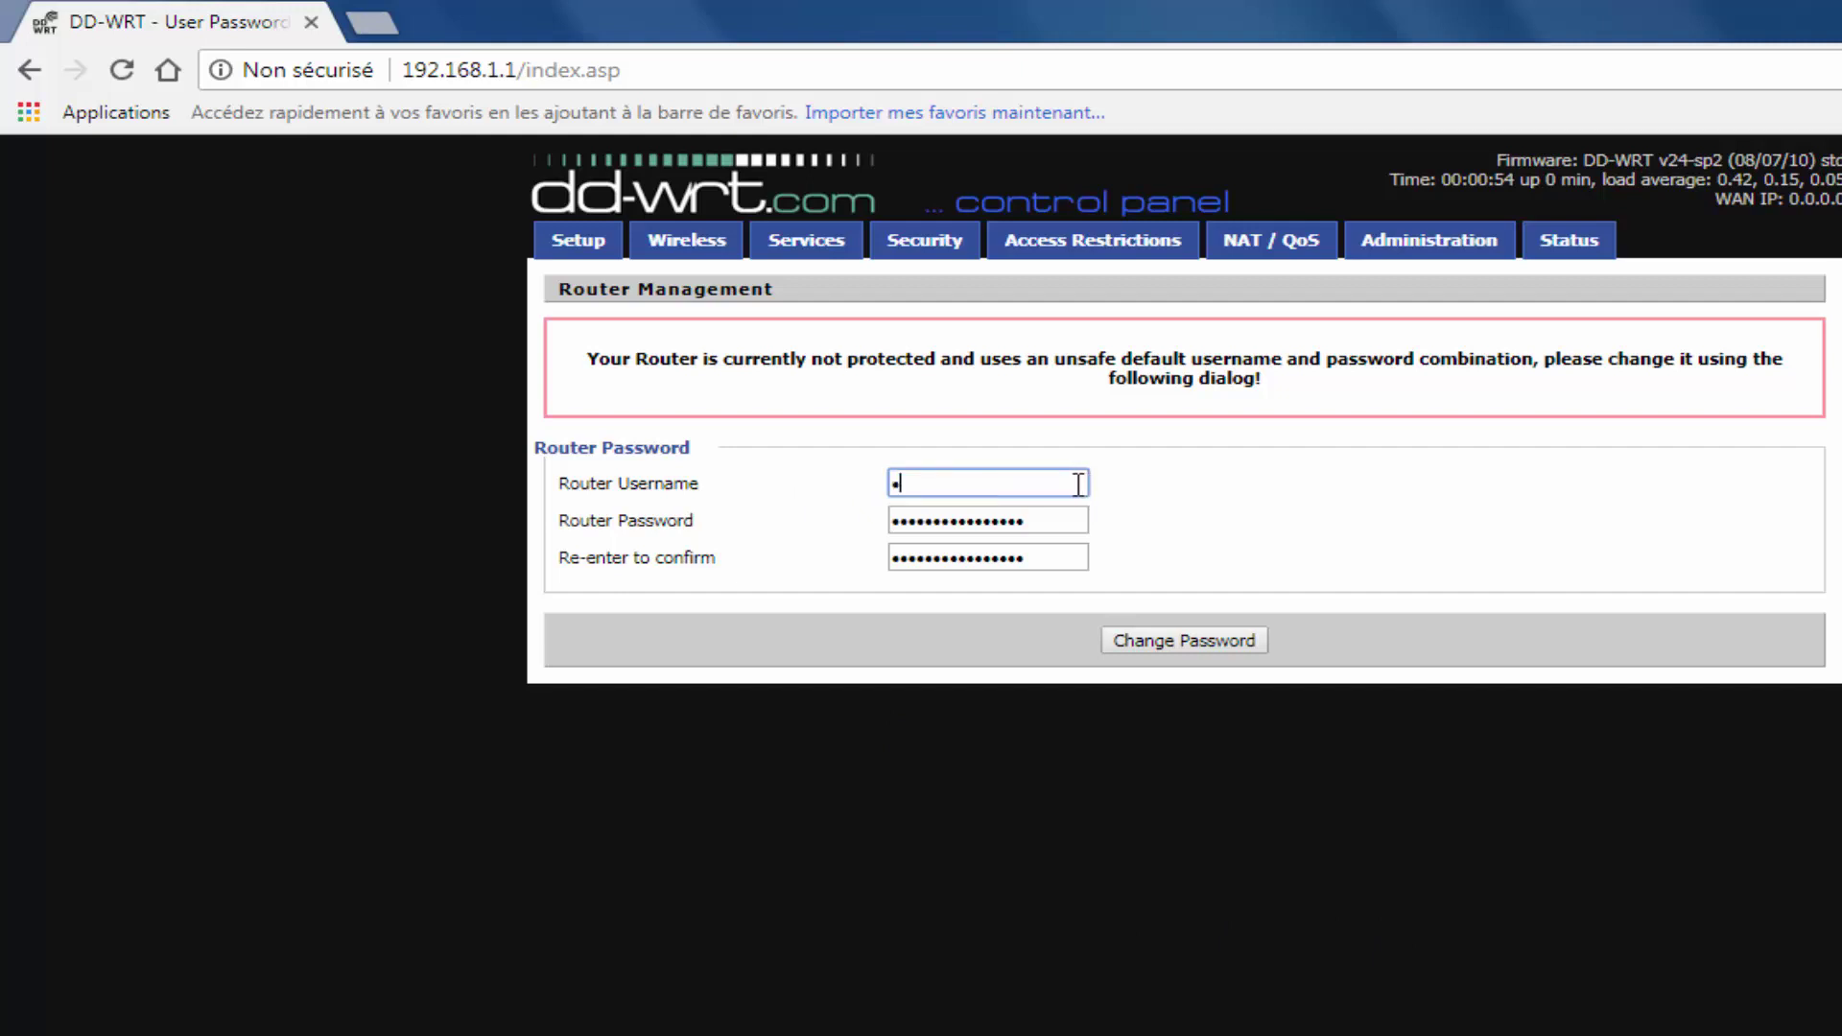
pyautogui.doubleClick(1071, 520)
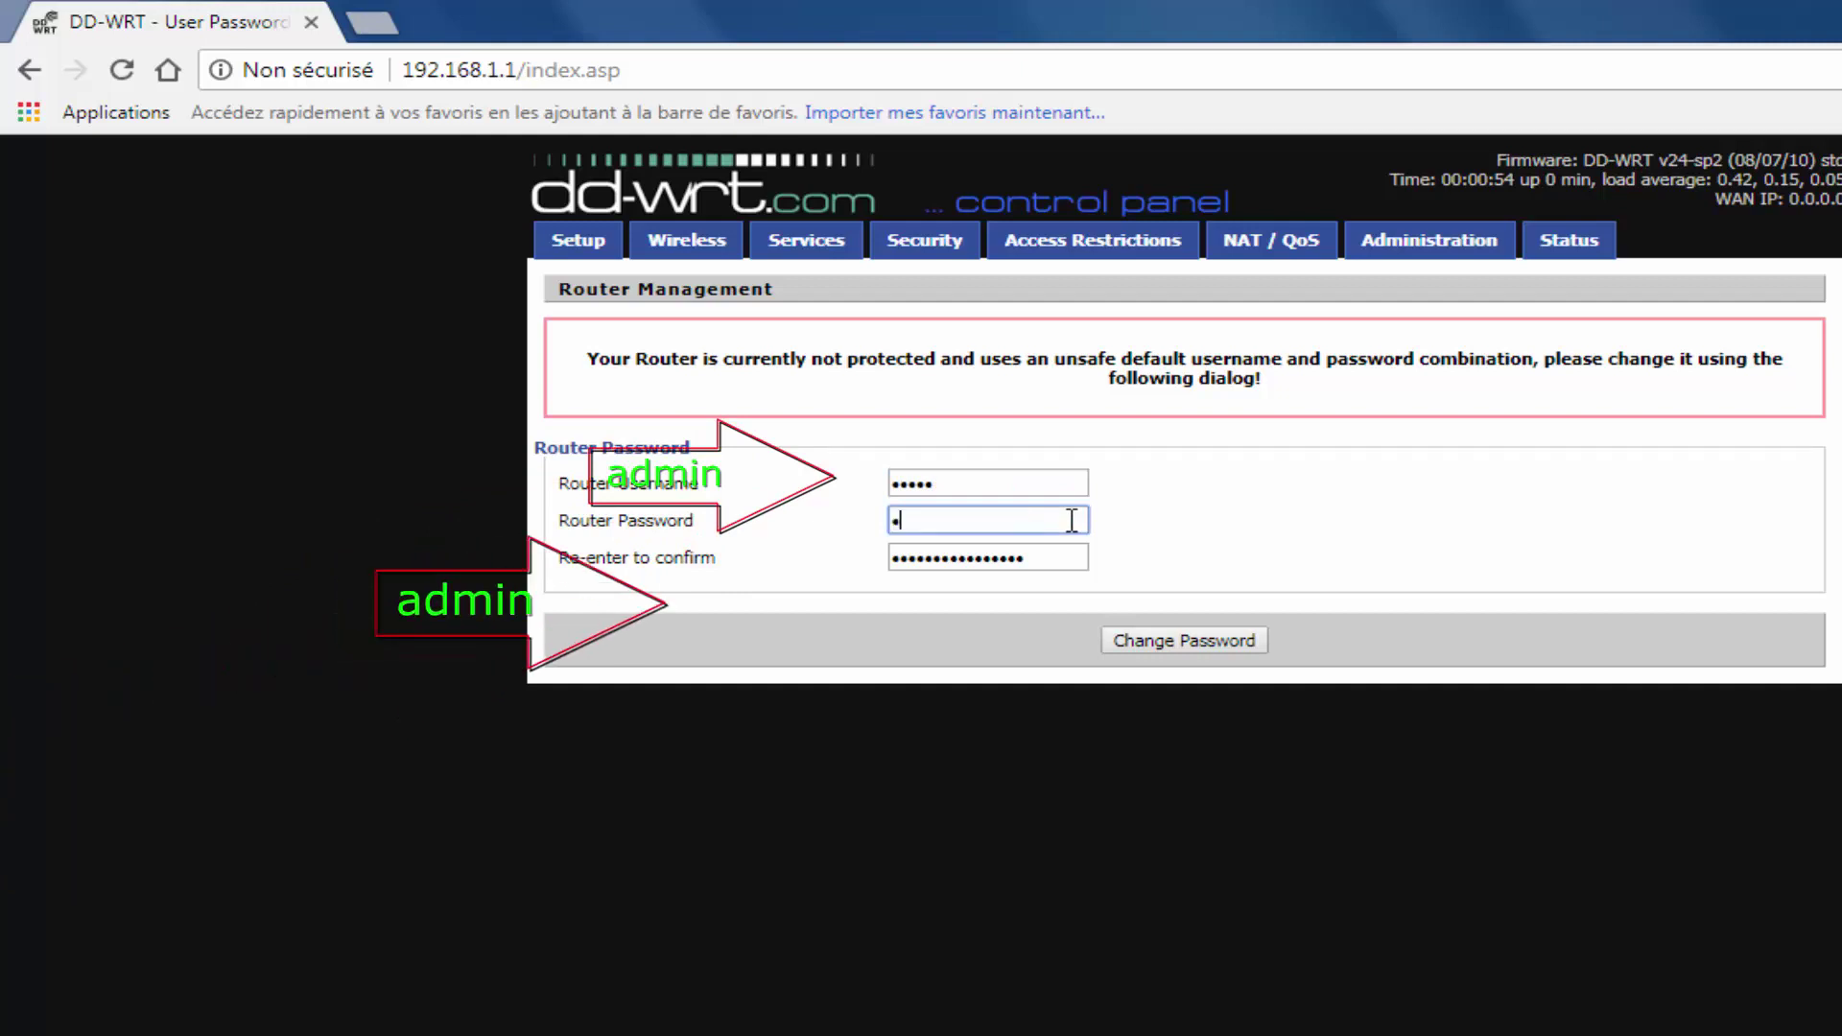
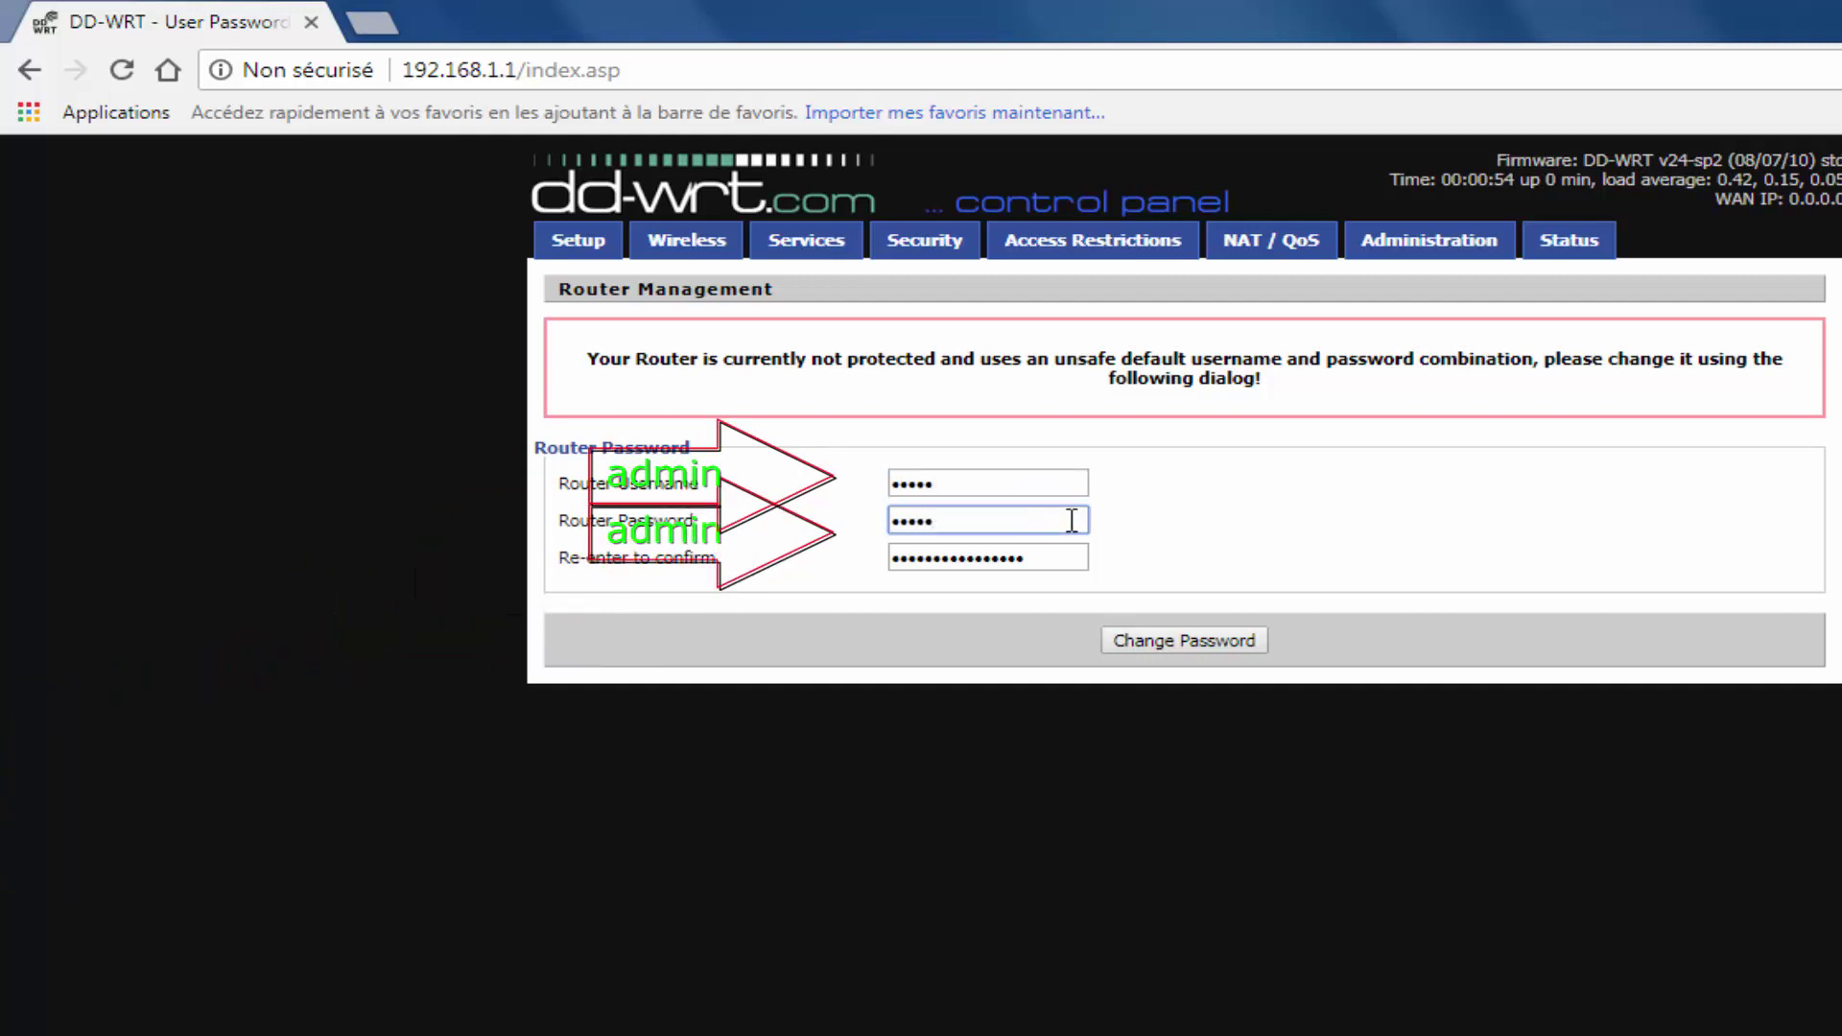
pyautogui.doubleClick(1056, 563)
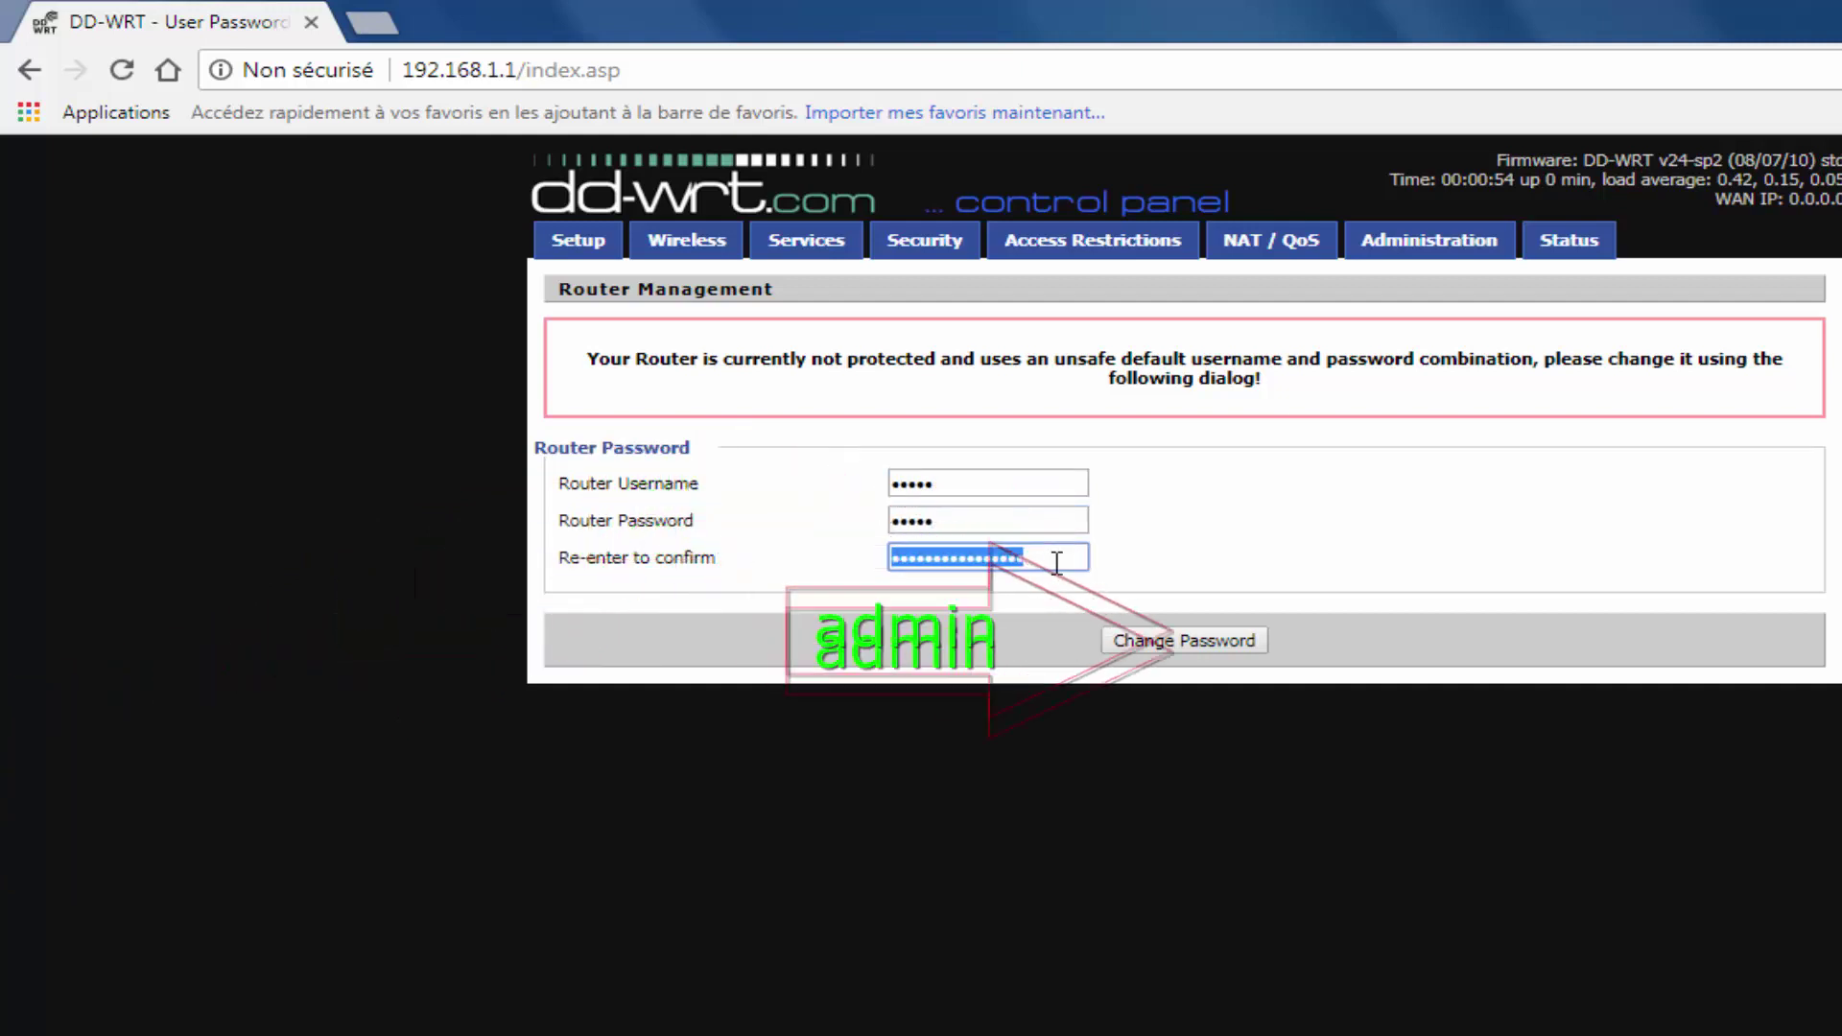
pyautogui.write('a')
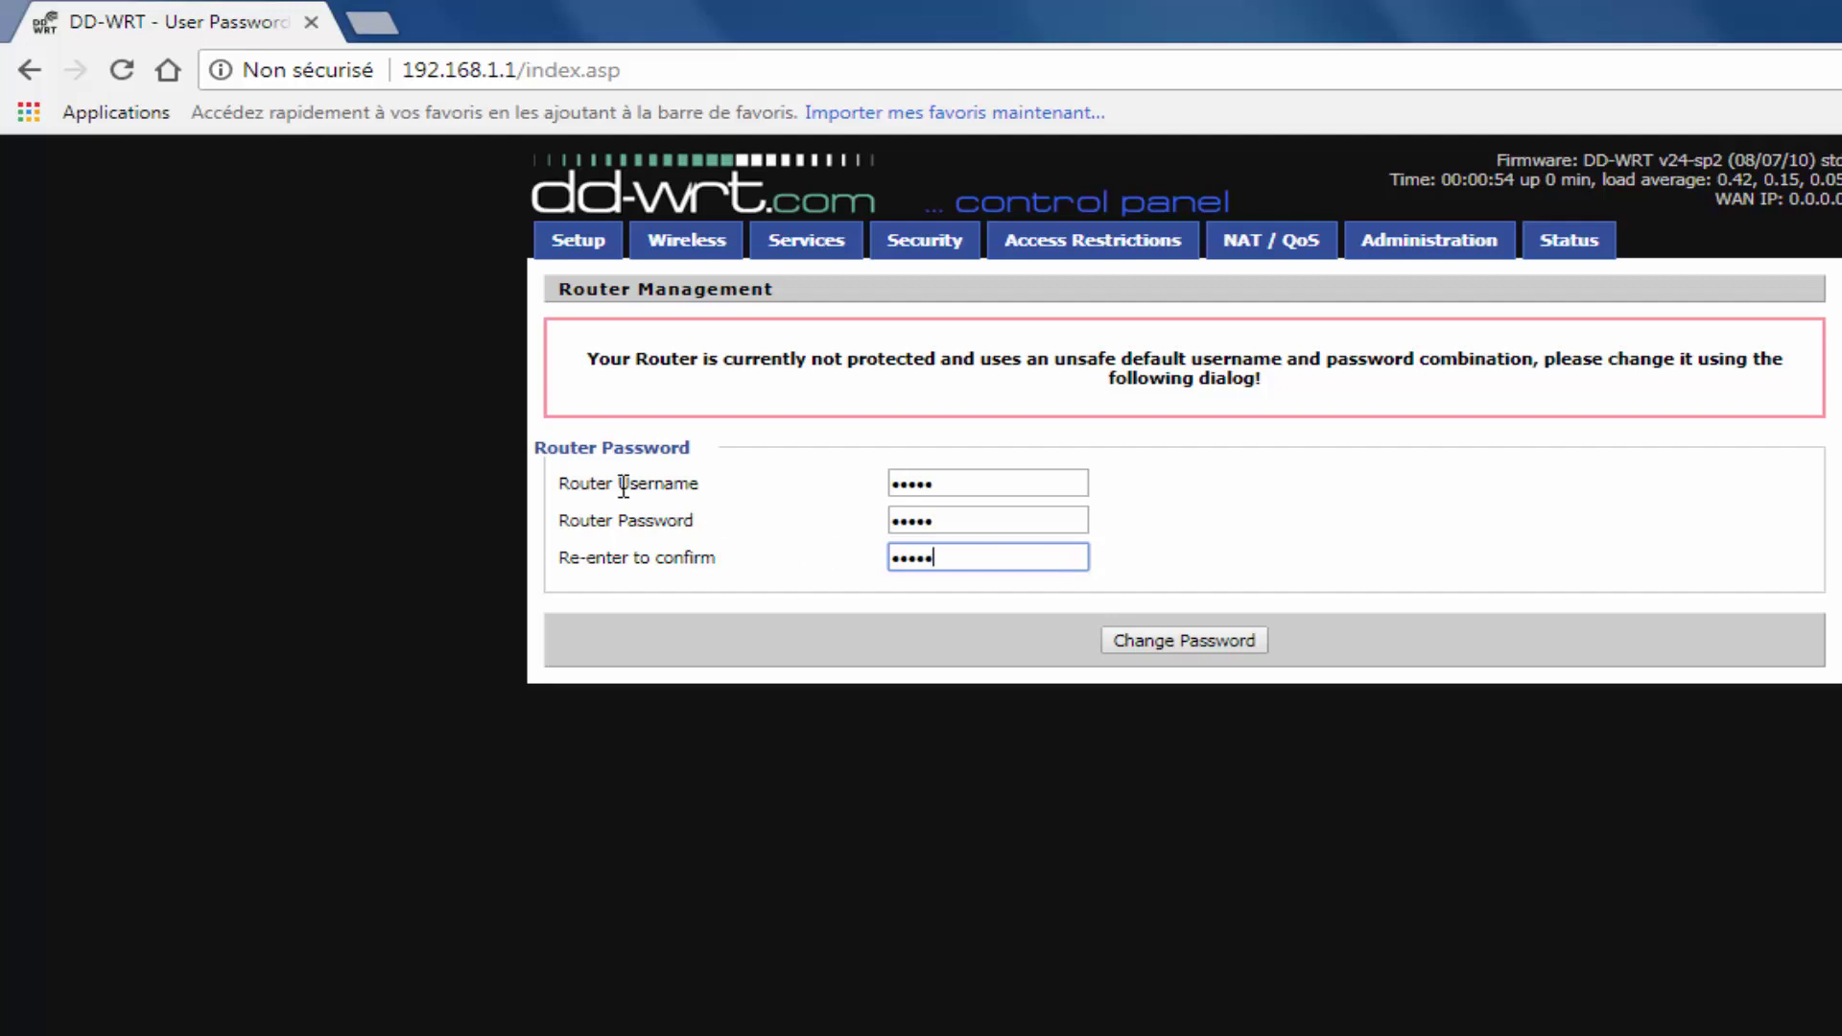
pyautogui.moveTo(613, 484); pyautogui.dragTo(698, 528)
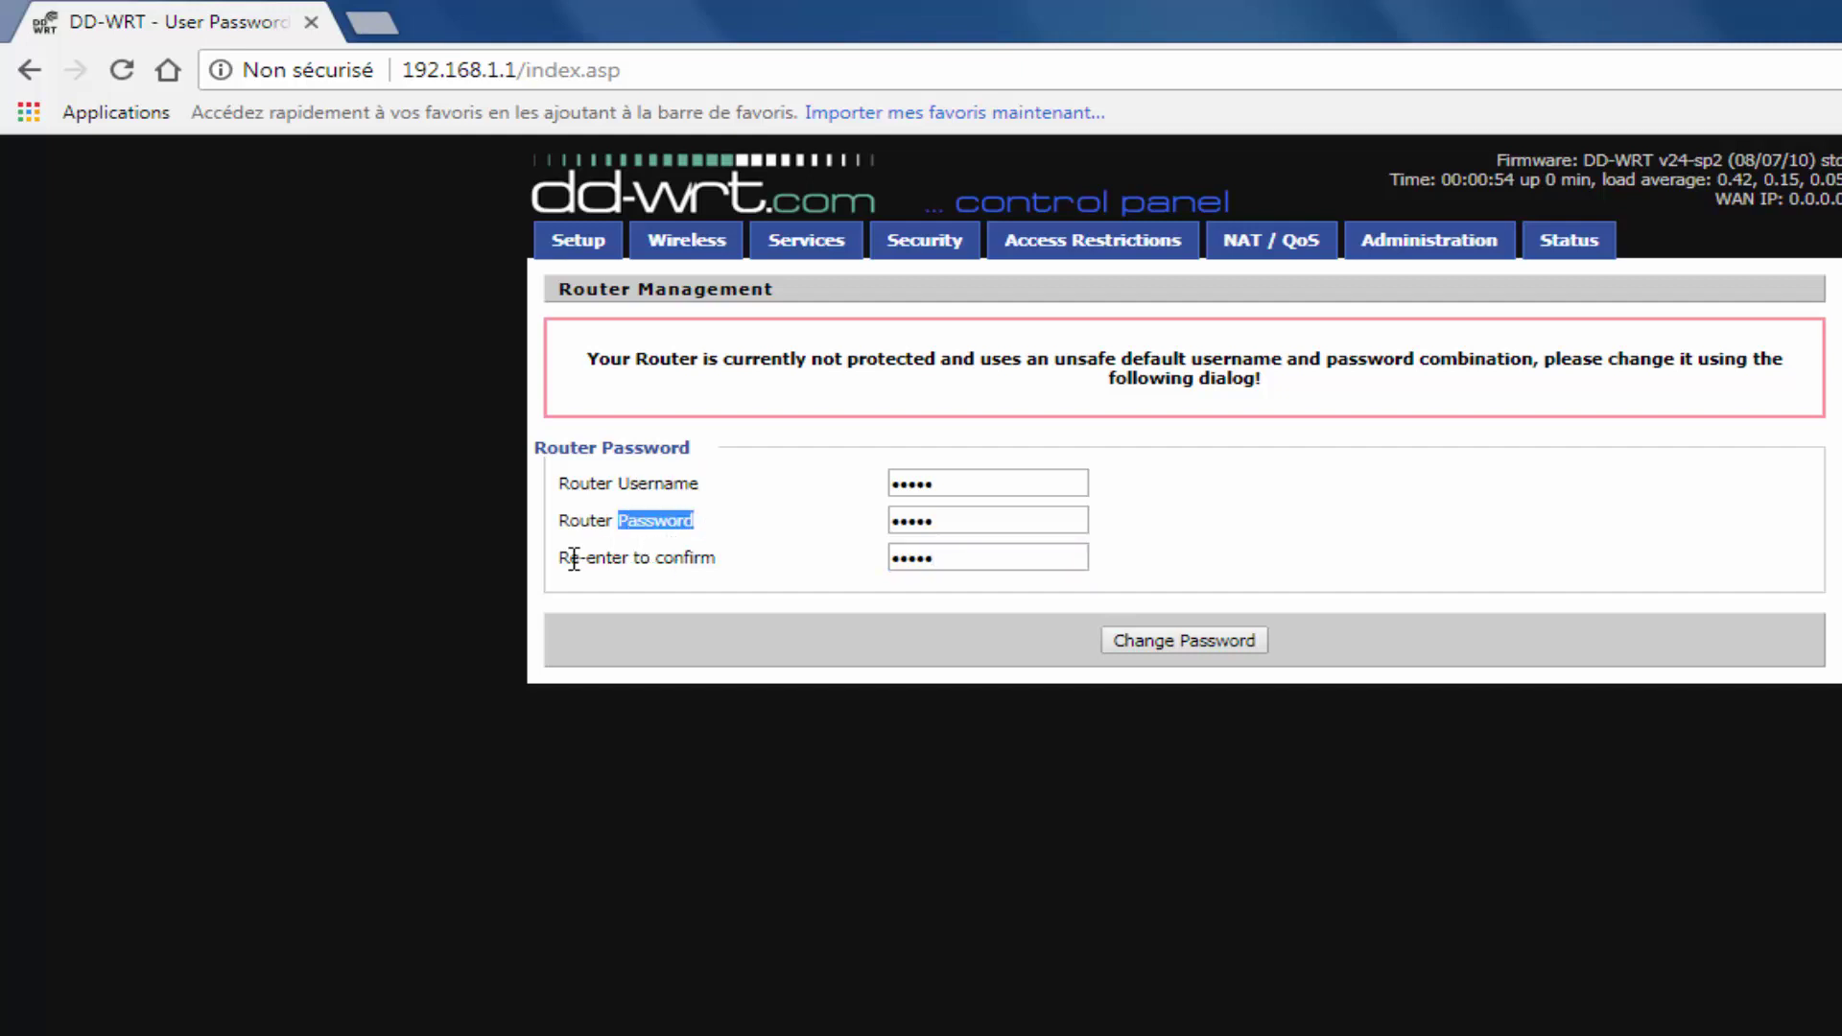
pyautogui.moveTo(574, 559); pyautogui.dragTo(723, 561)
pyautogui.click(756, 573)
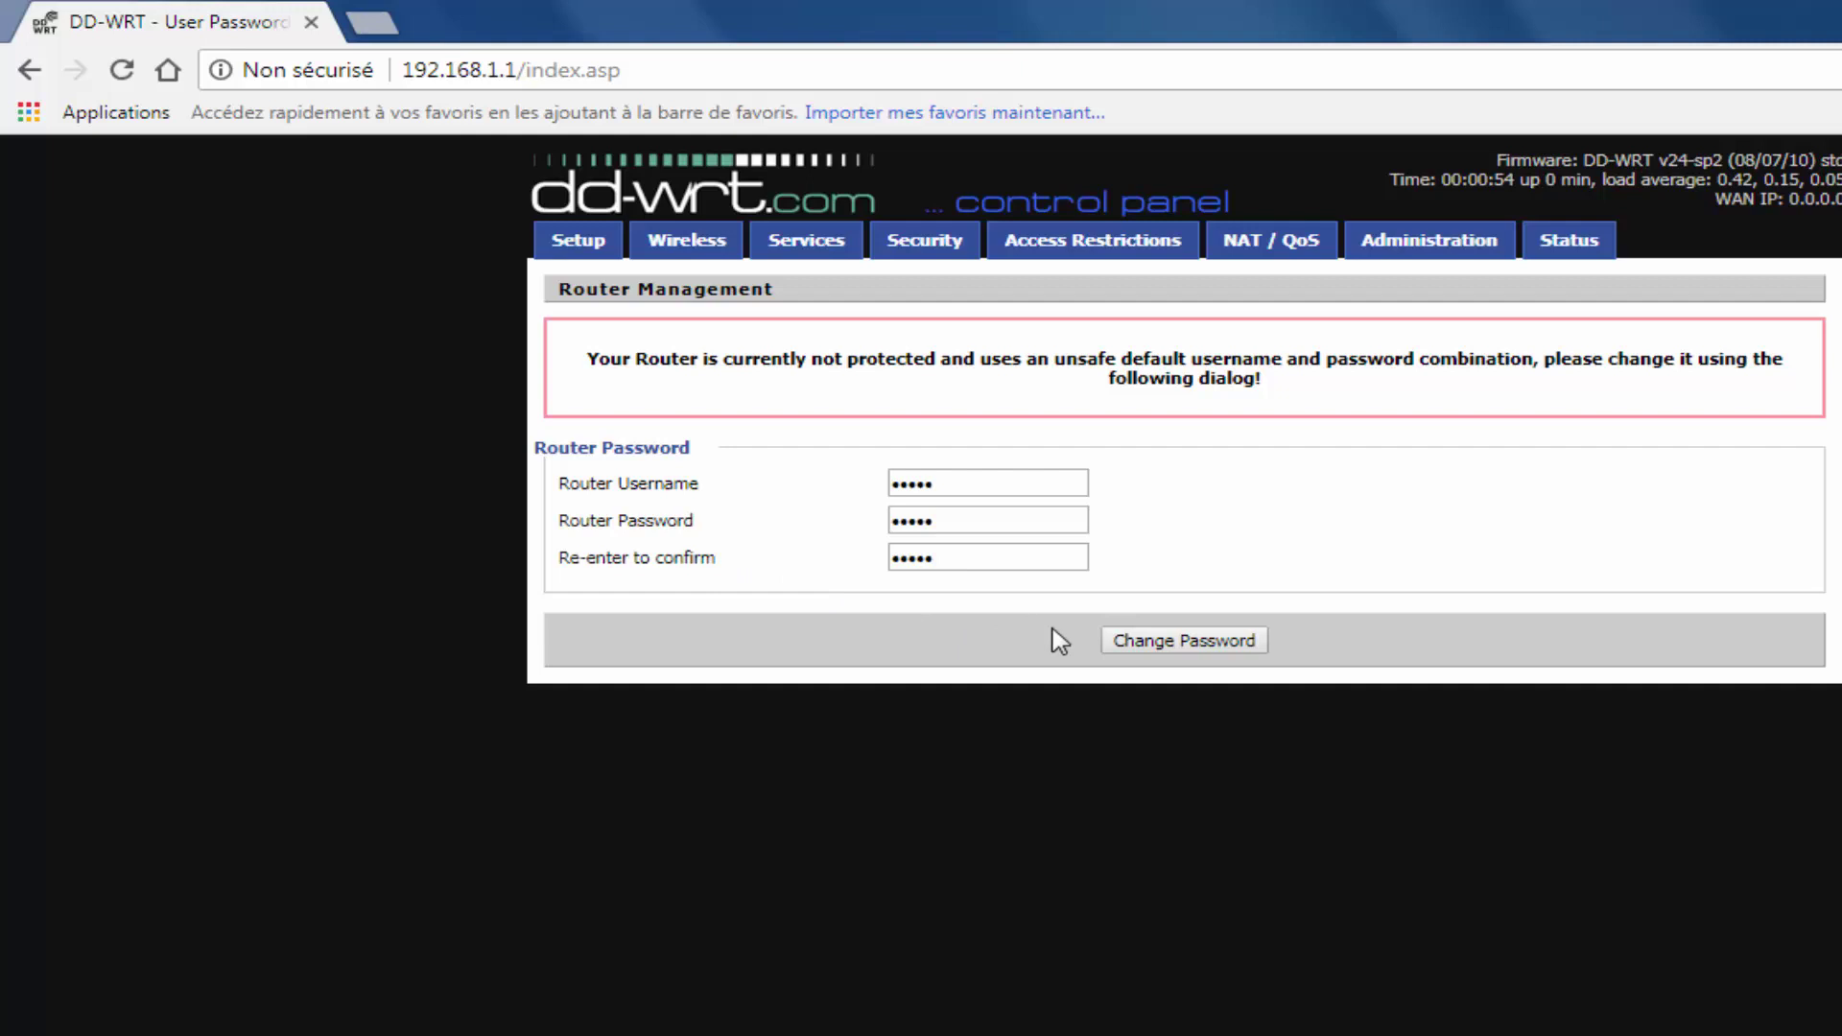
pyautogui.click(1186, 641)
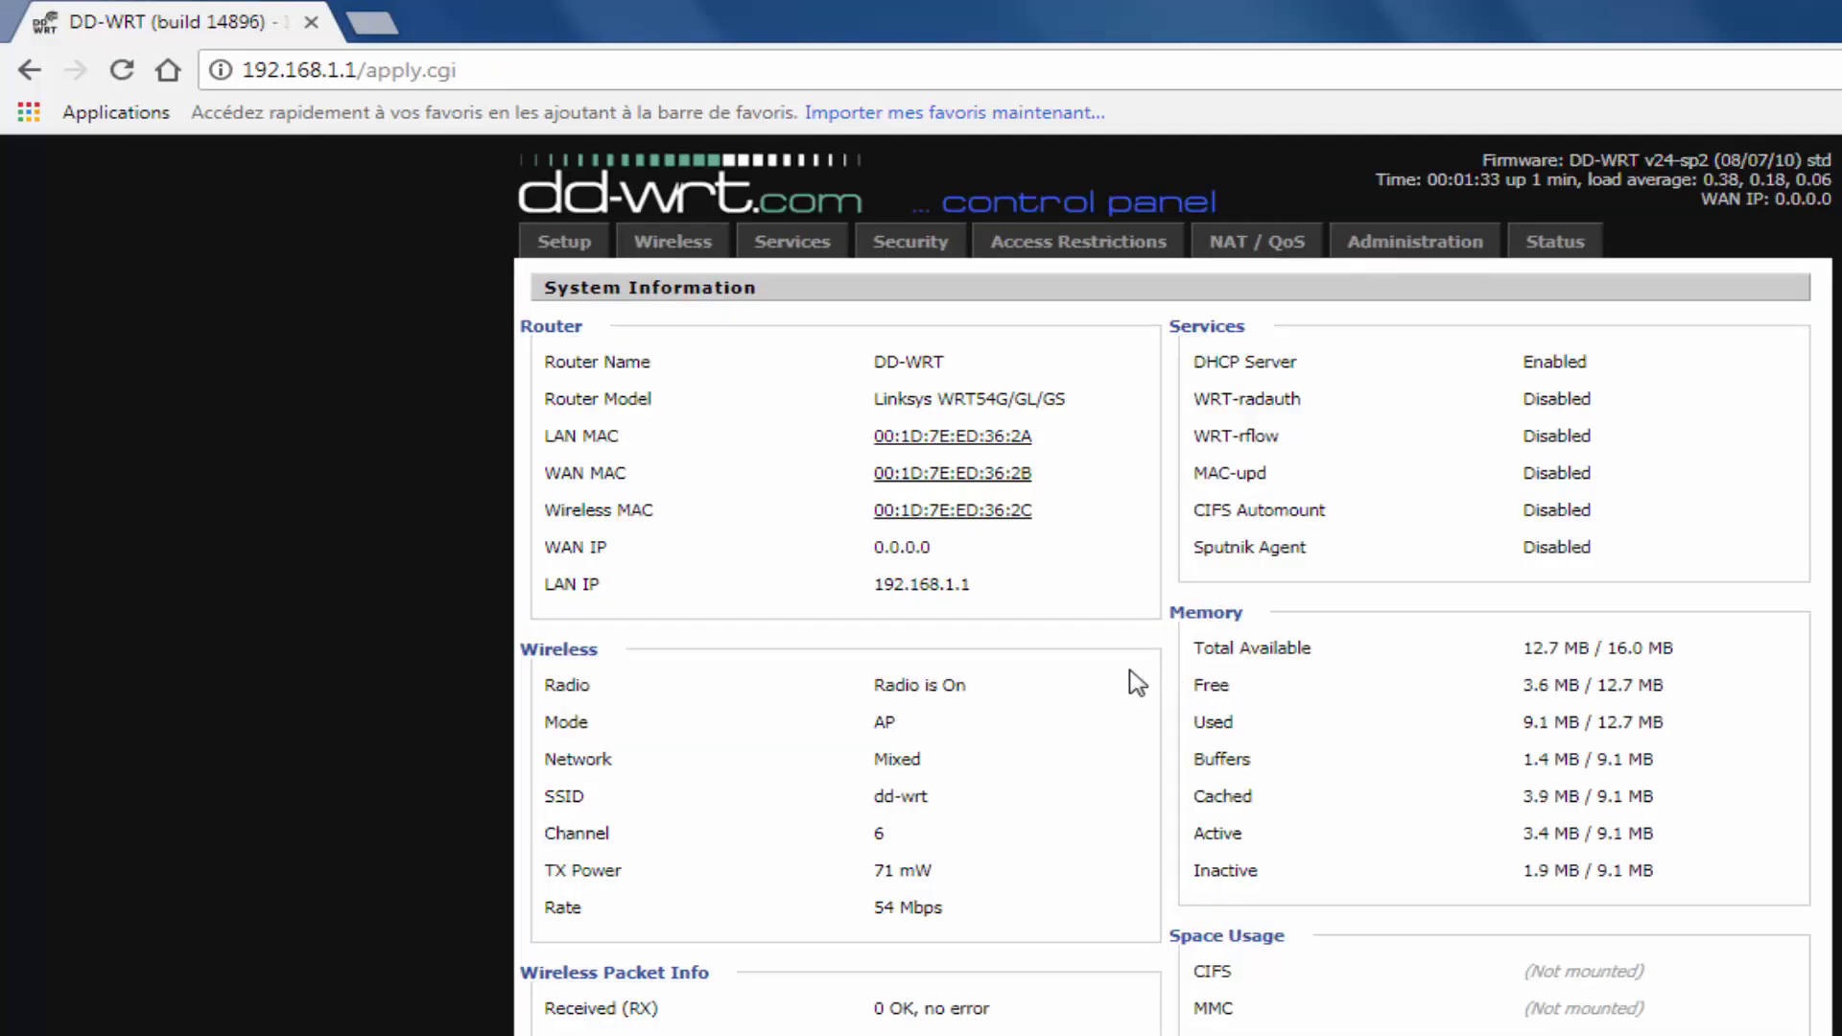
# Open the Setup tab and log in with the new router username and password
pyautogui.click(552, 249)
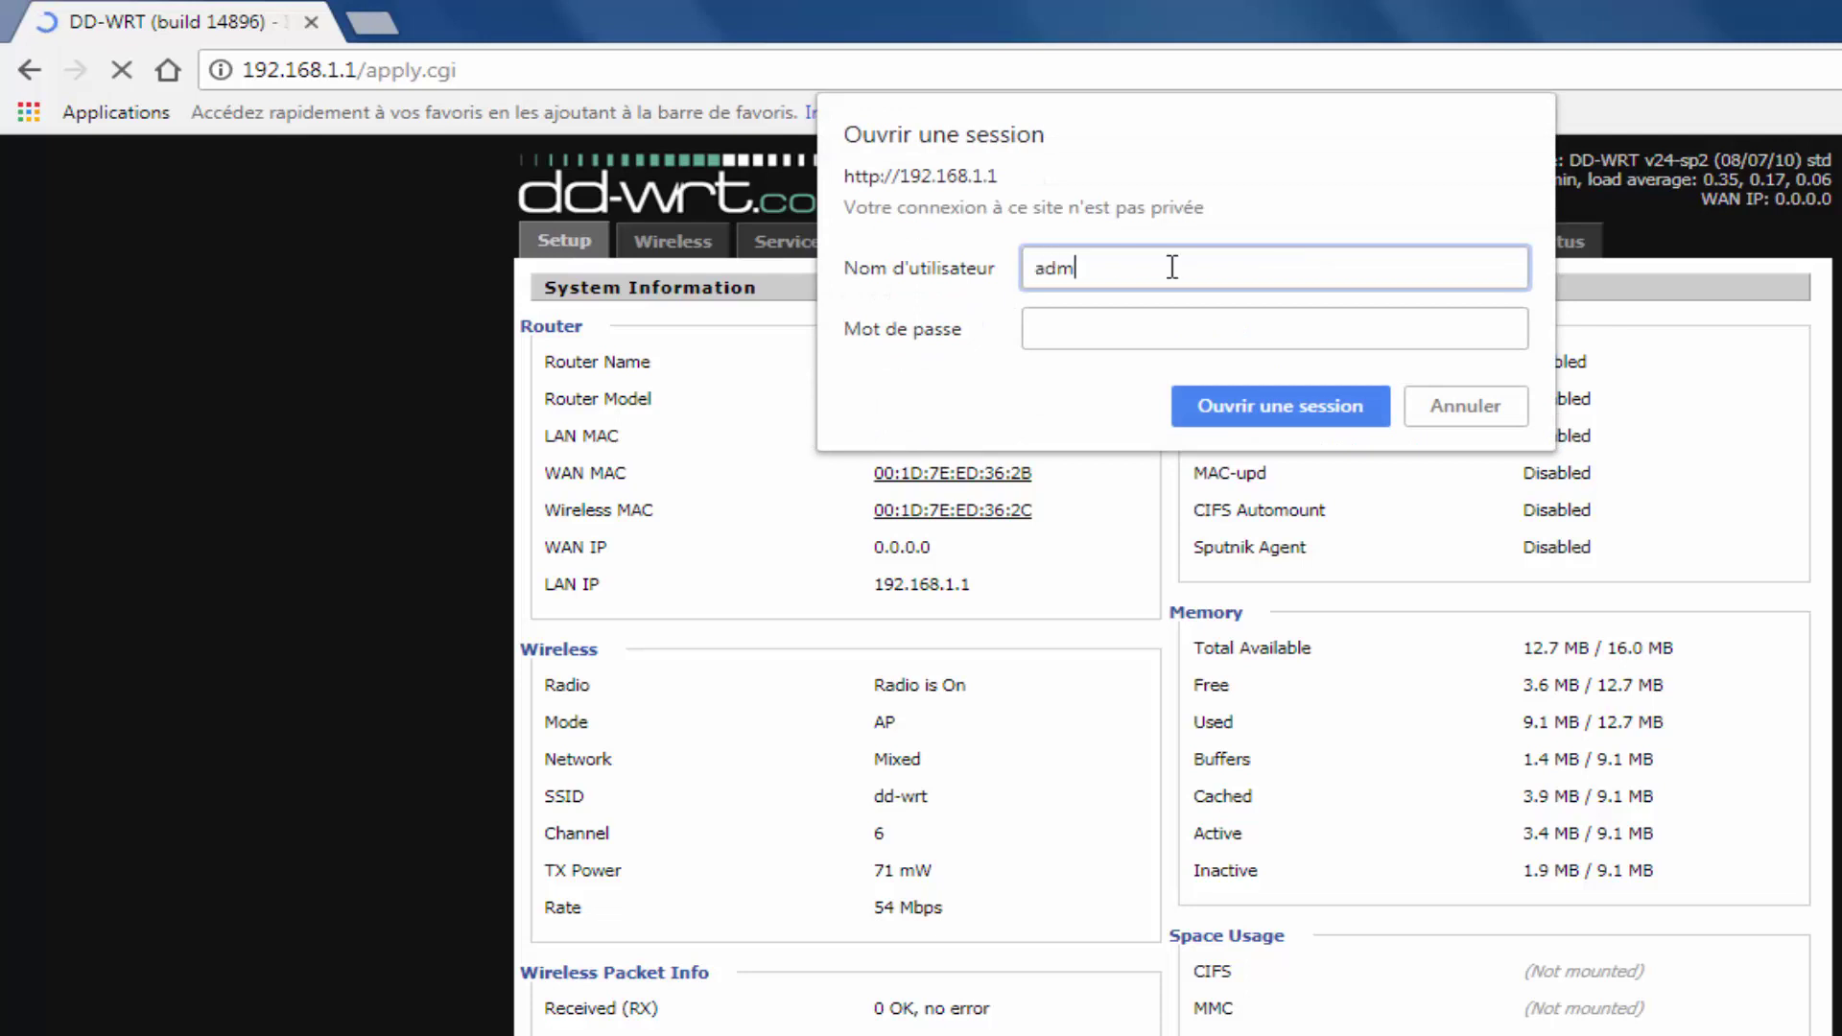
pyautogui.click(1212, 333)
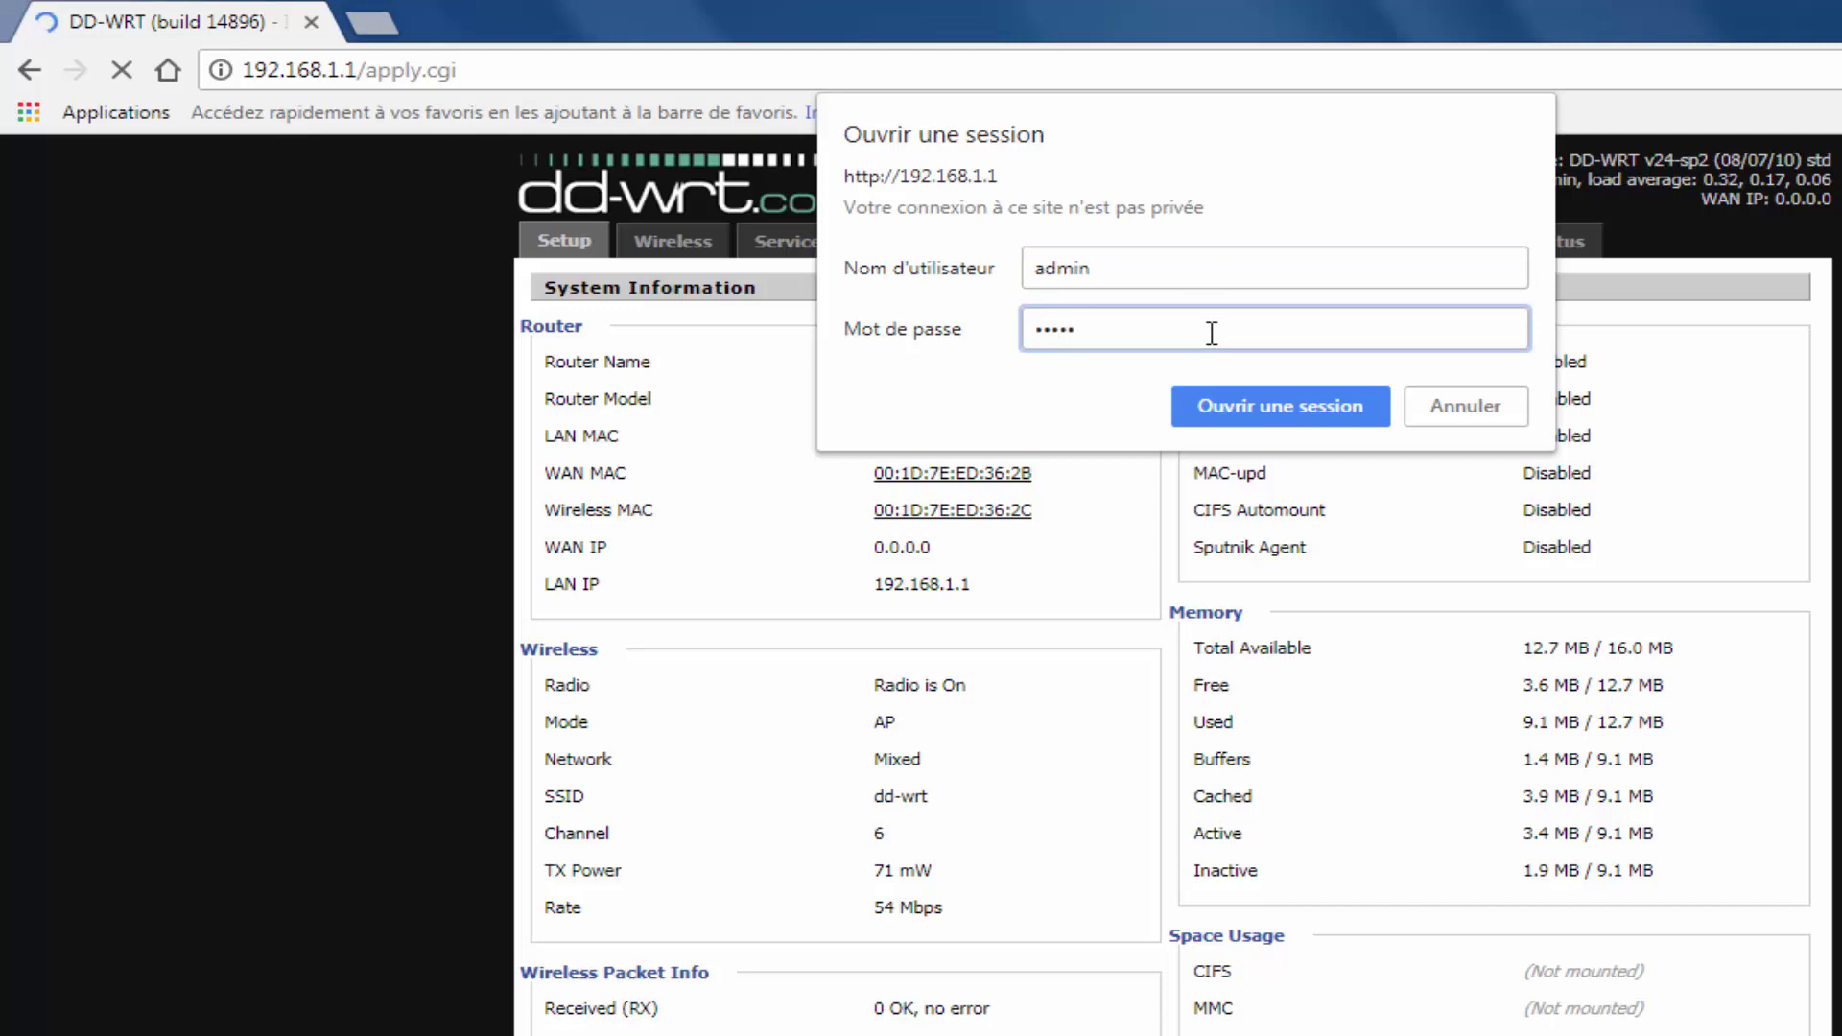
pyautogui.click(1263, 411)
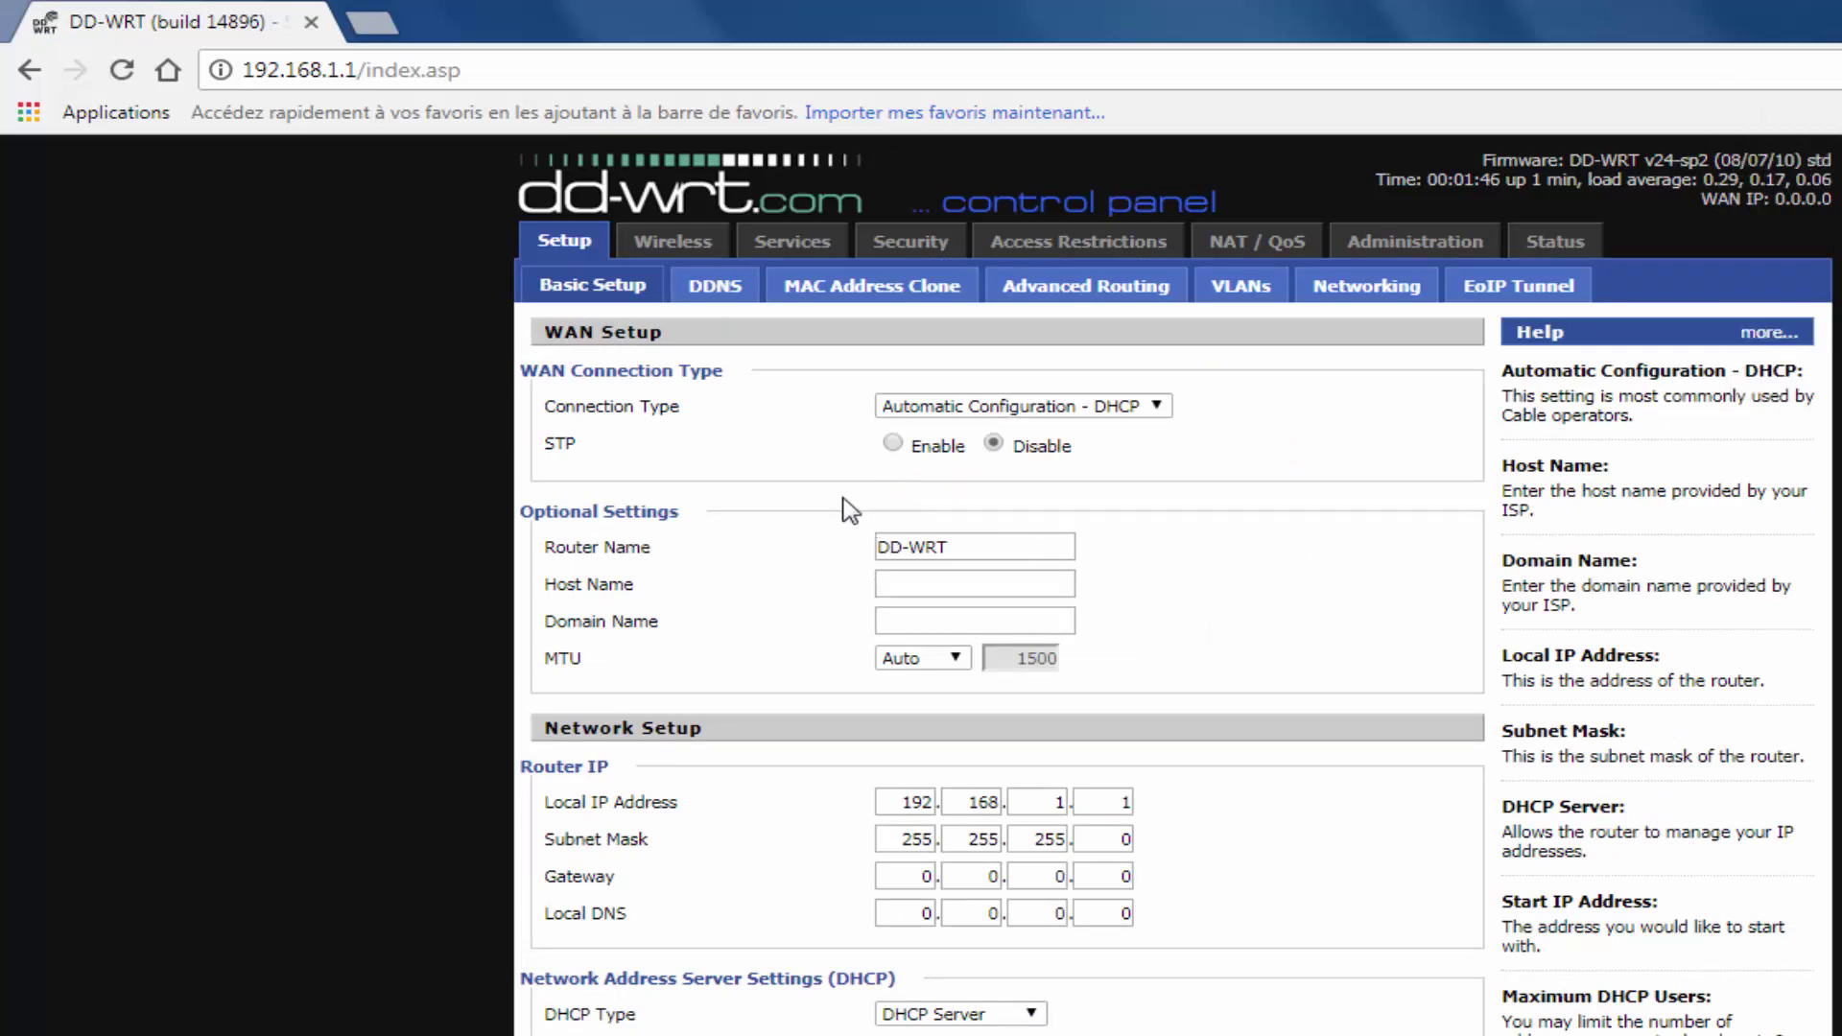
# Change the Local IP Address's third octet to 100 (192.168.100.1), then save and apply
pyautogui.scroll(-2, 849, 509)
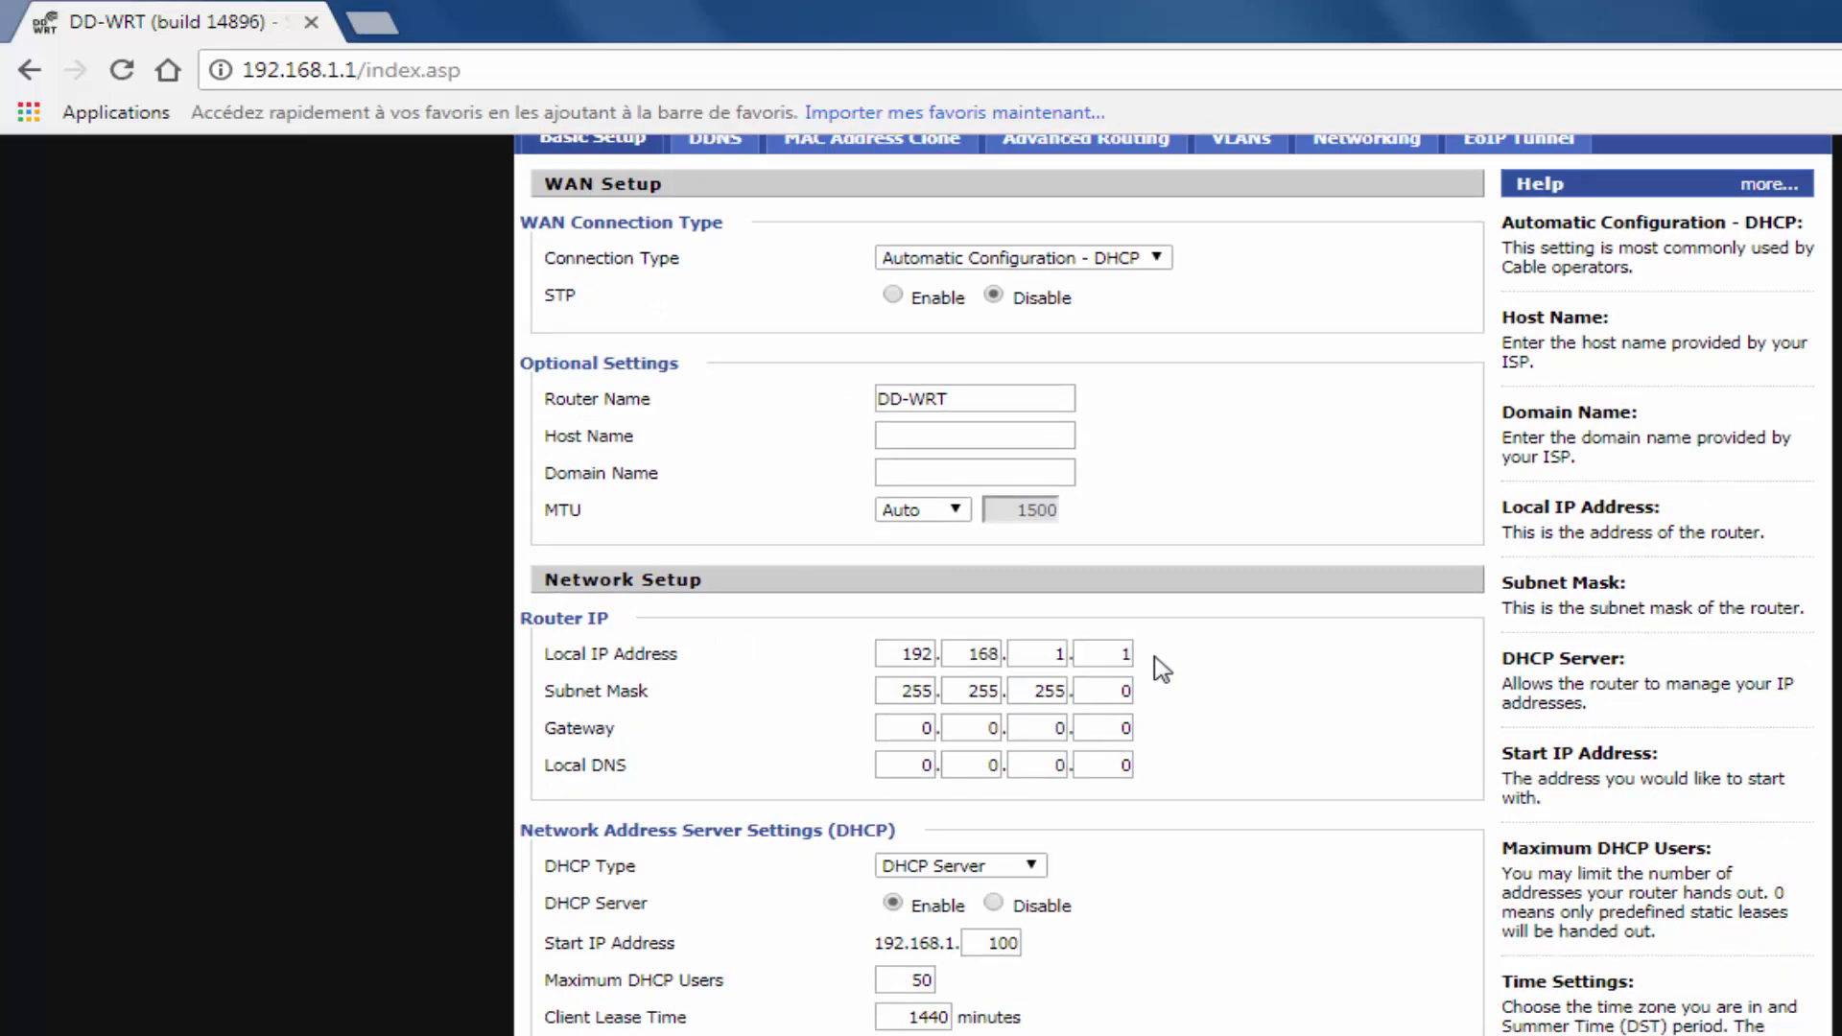
pyautogui.moveTo(1051, 656); pyautogui.dragTo(1075, 656)
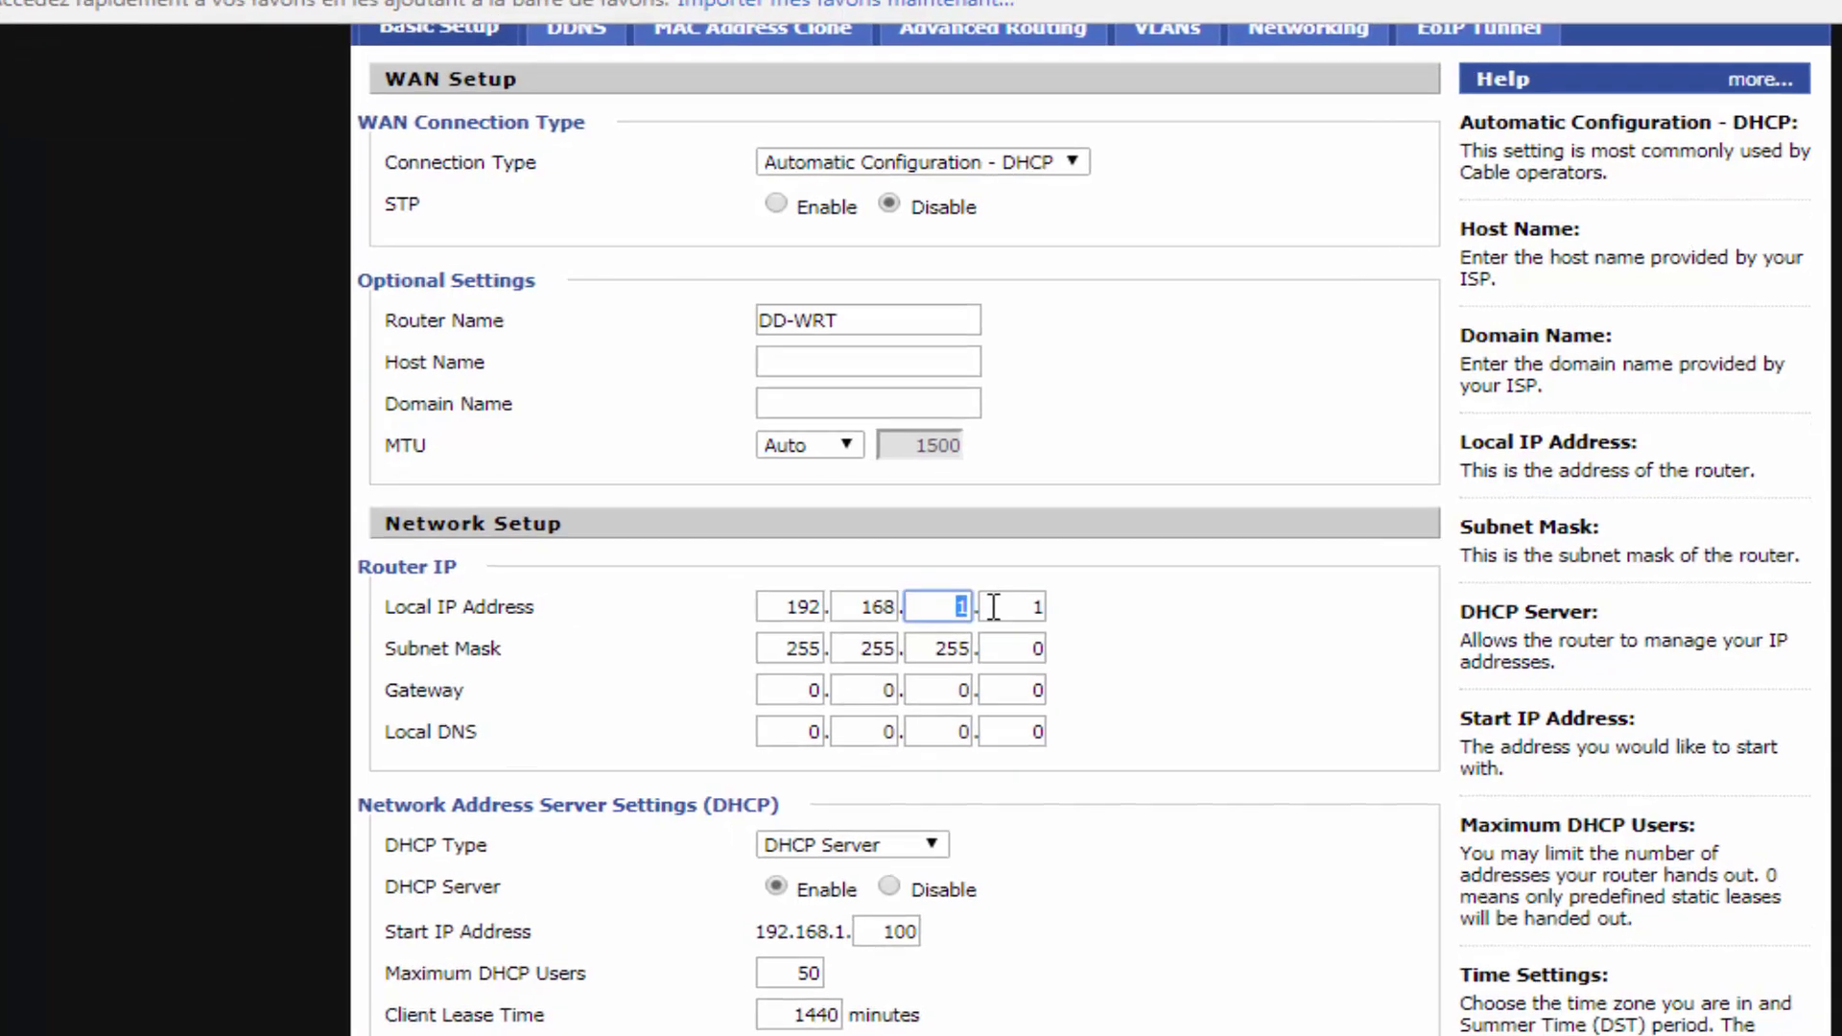
pyautogui.write('10')
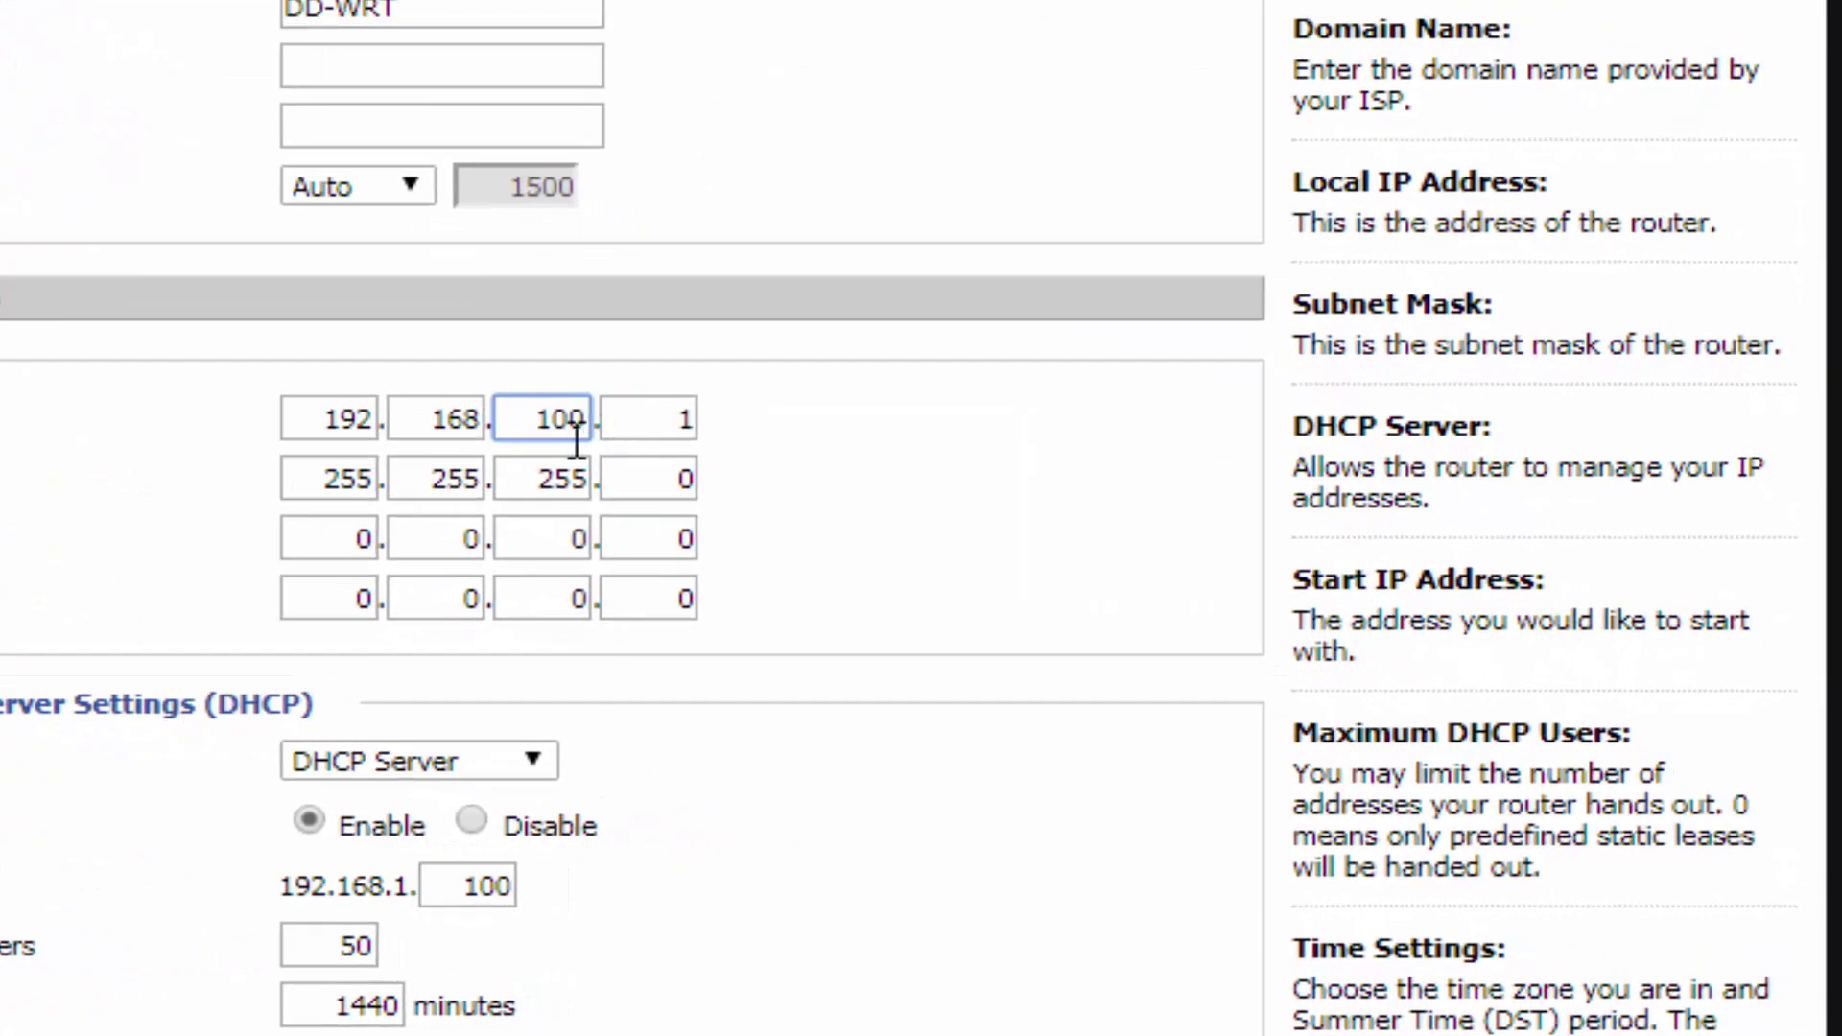
pyautogui.write('0')
pyautogui.moveTo(531, 424); pyautogui.dragTo(630, 419)
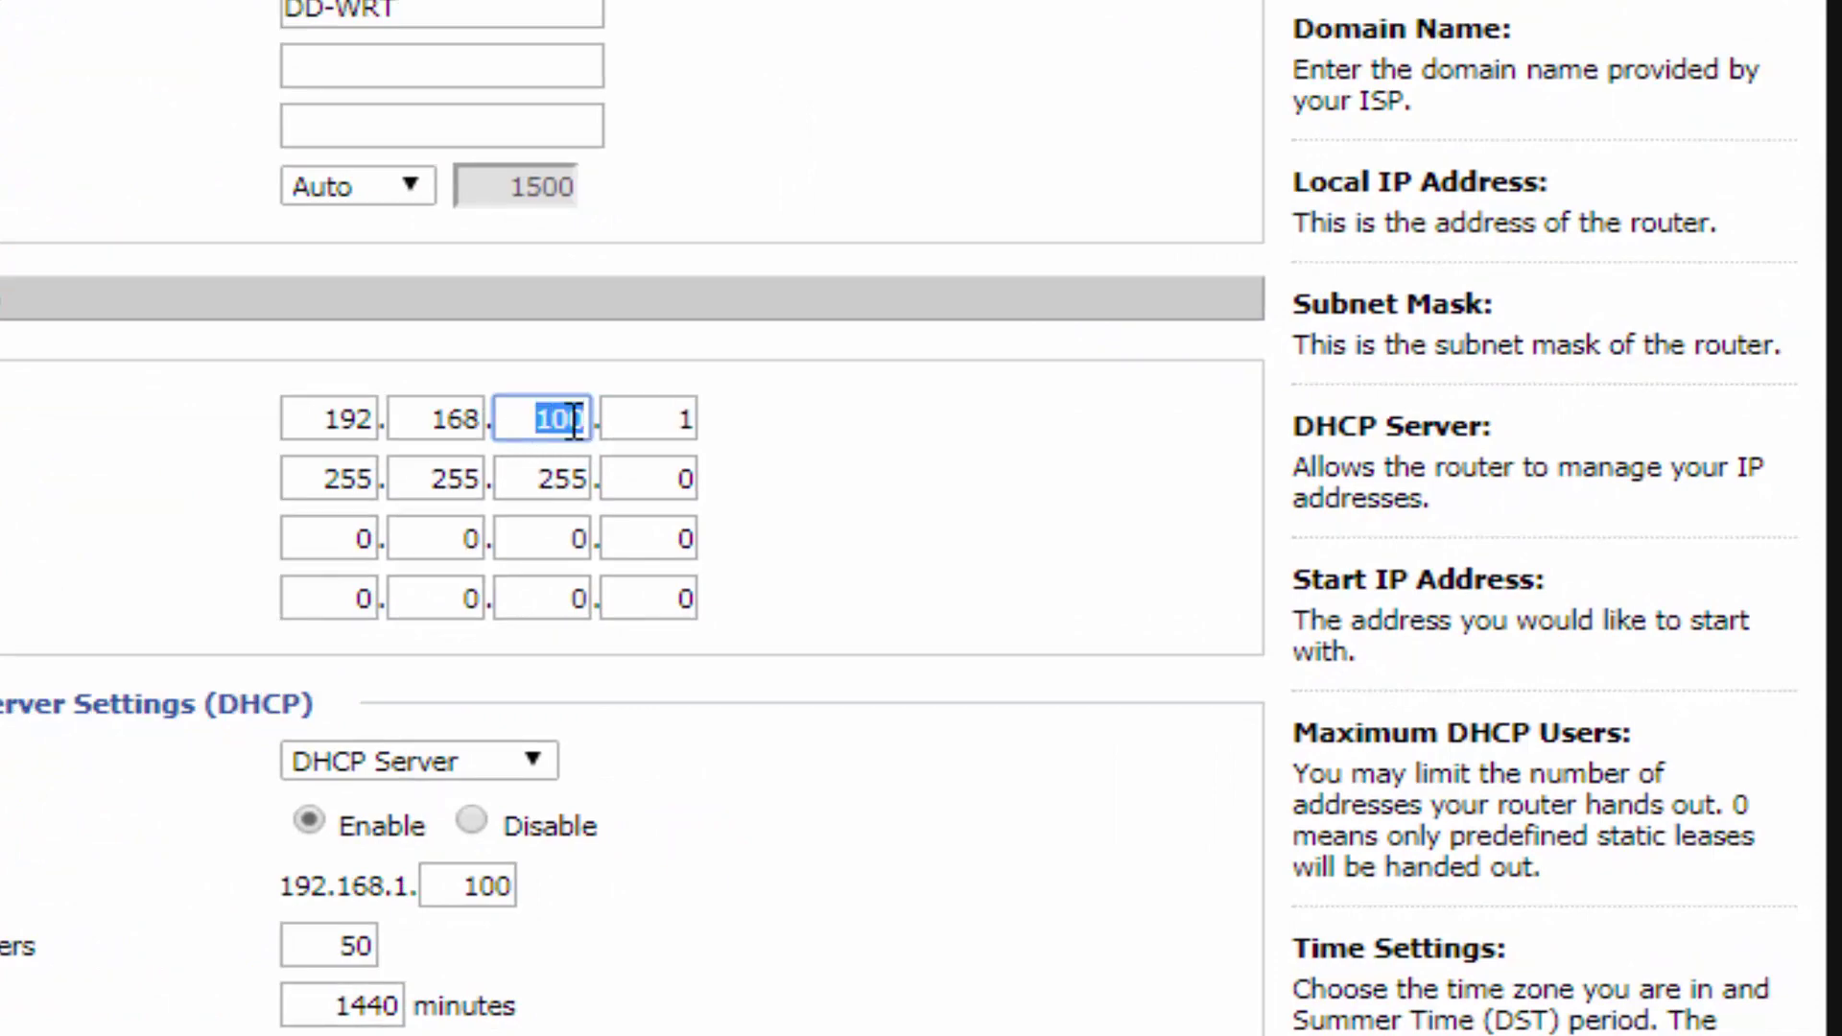
pyautogui.click(573, 423)
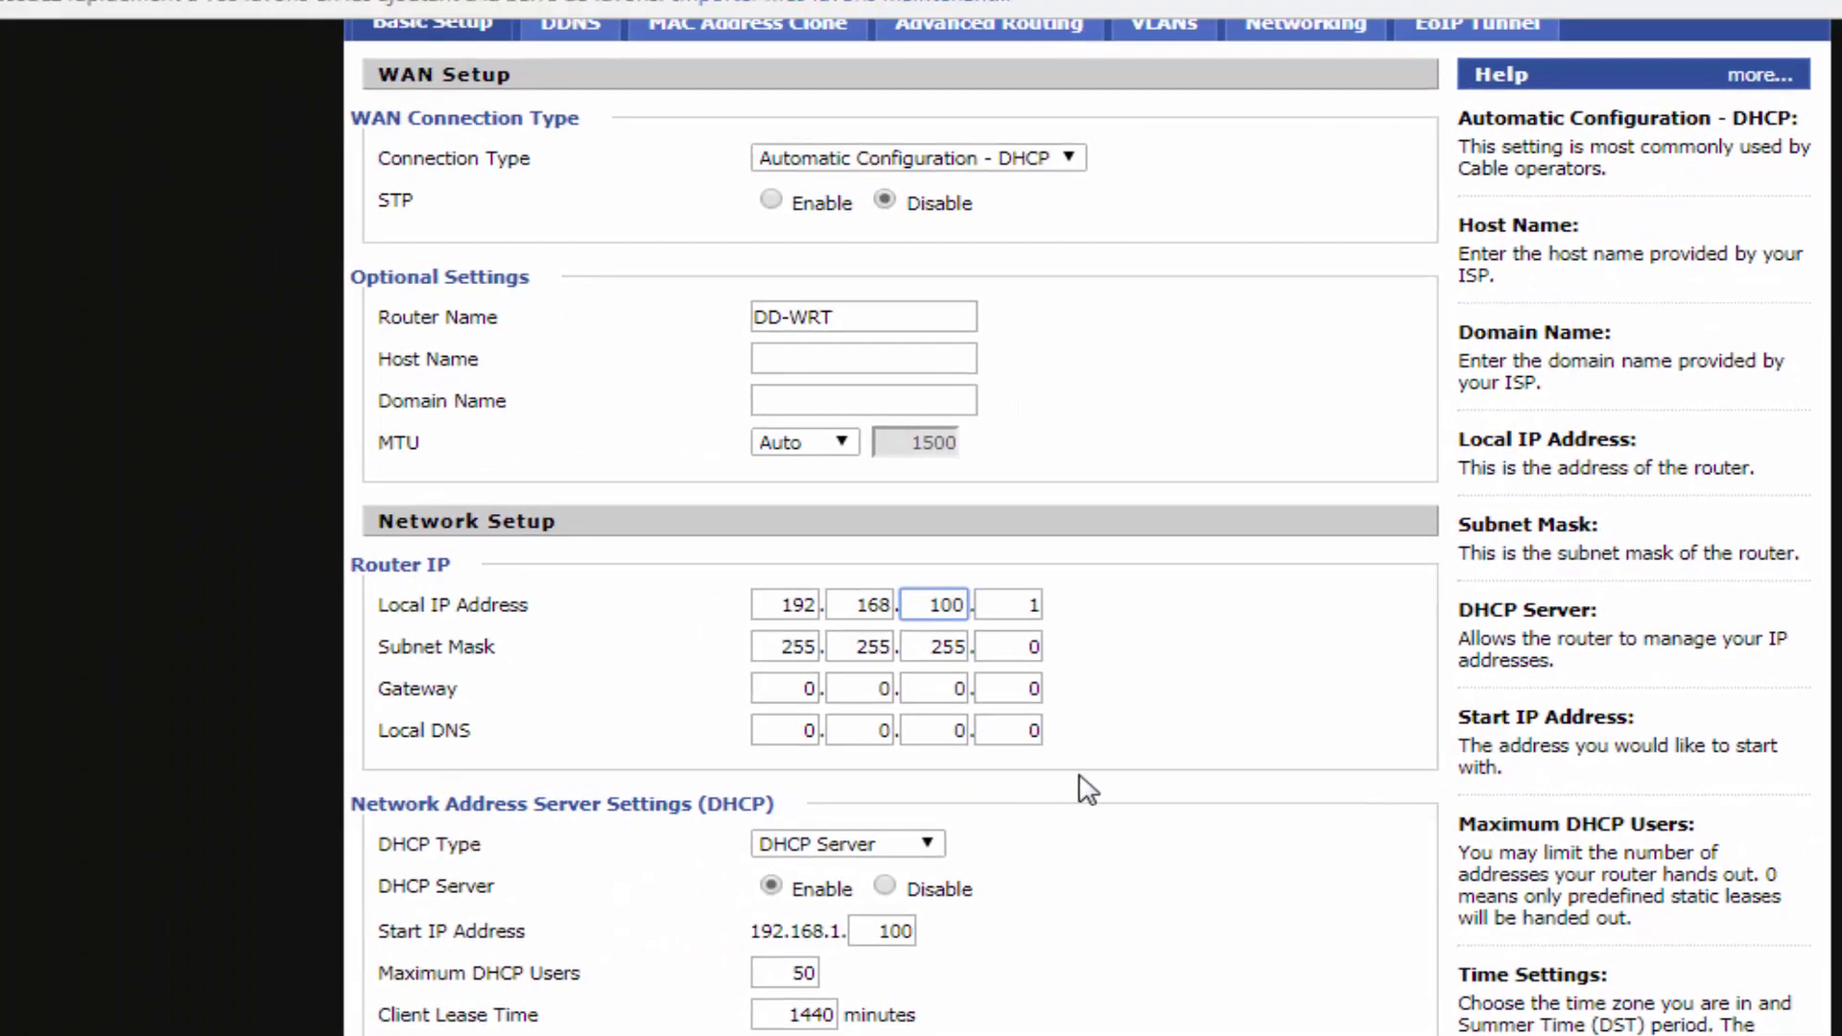
pyautogui.scroll(-4, 1142, 752)
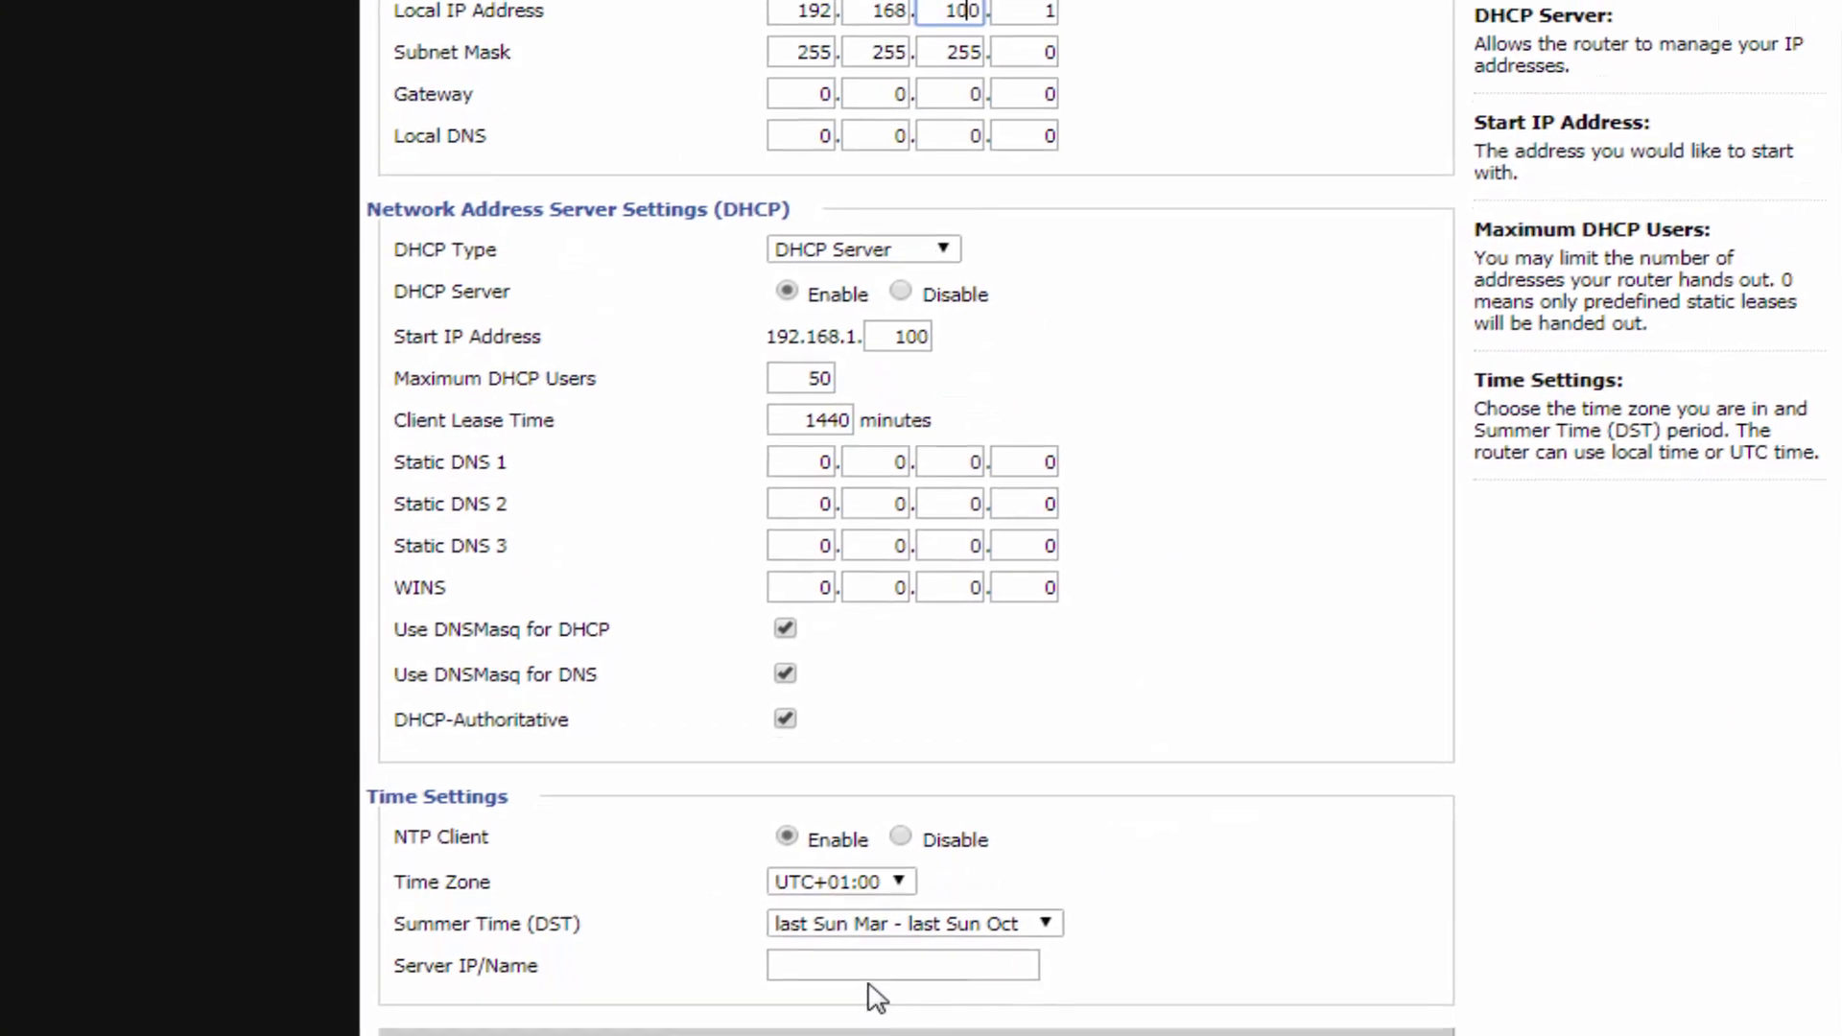
pyautogui.click(725, 1017)
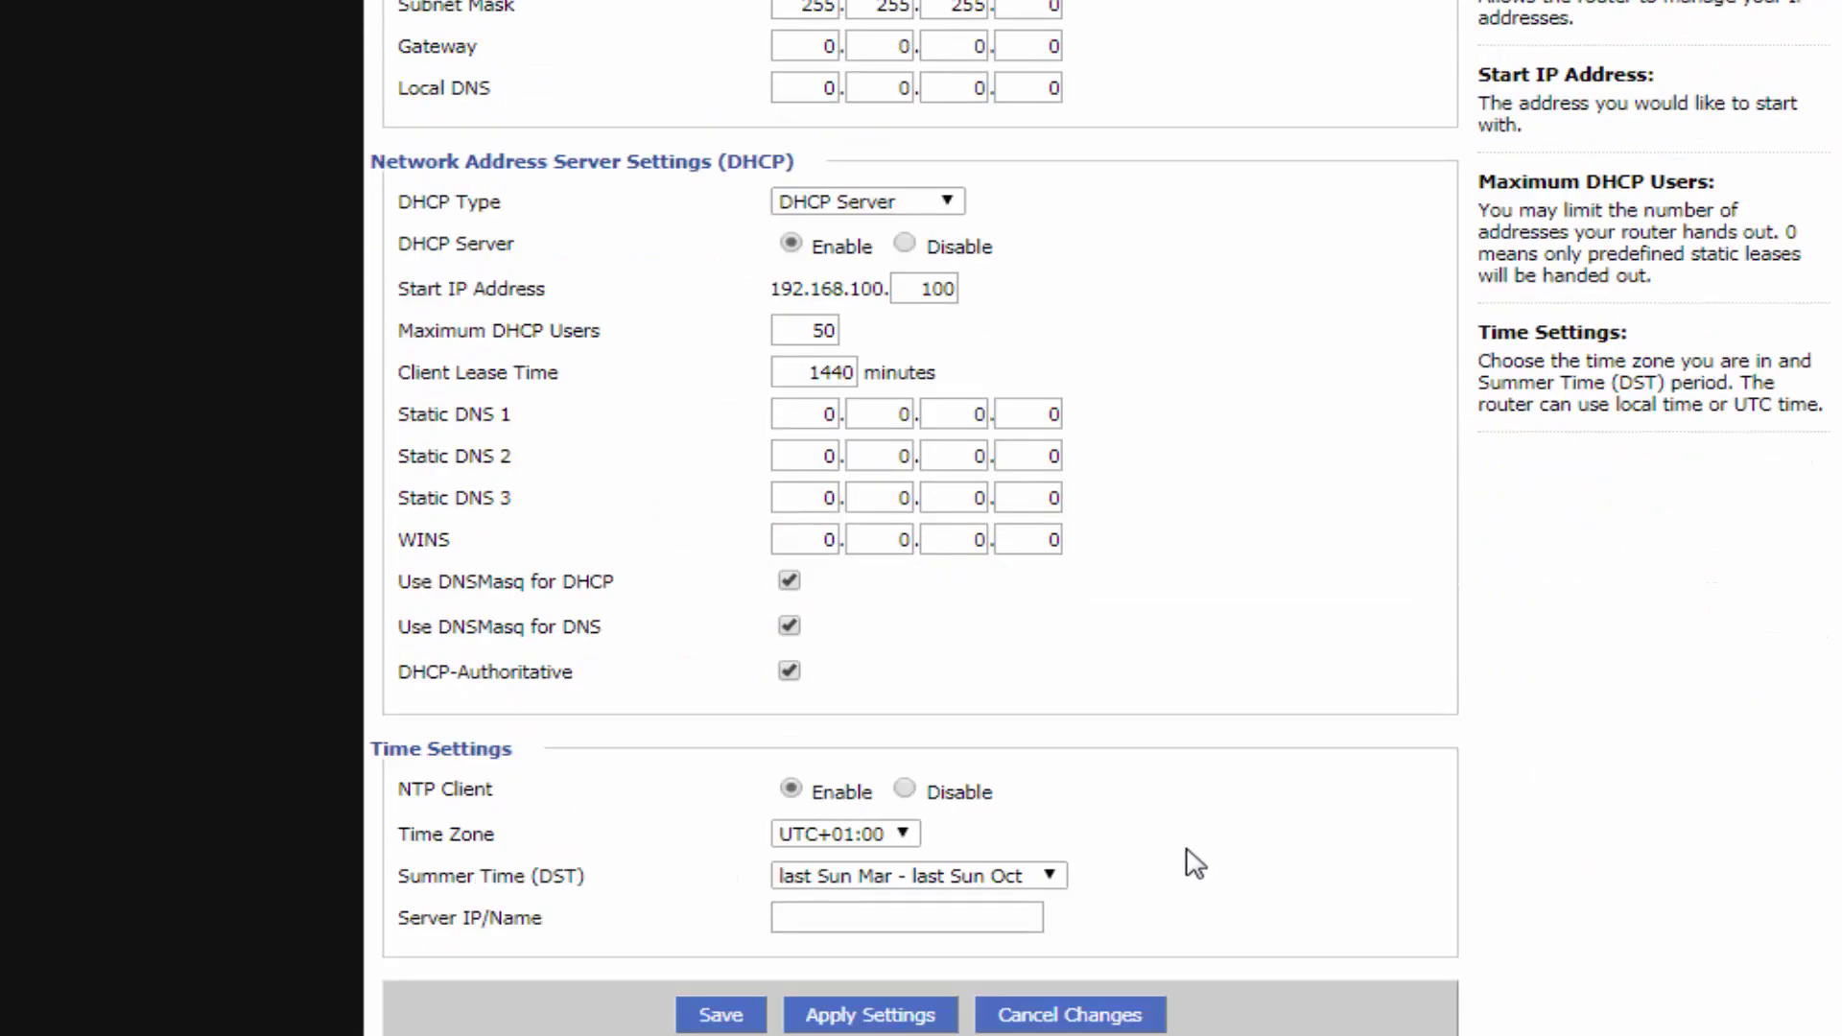
pyautogui.click(869, 1018)
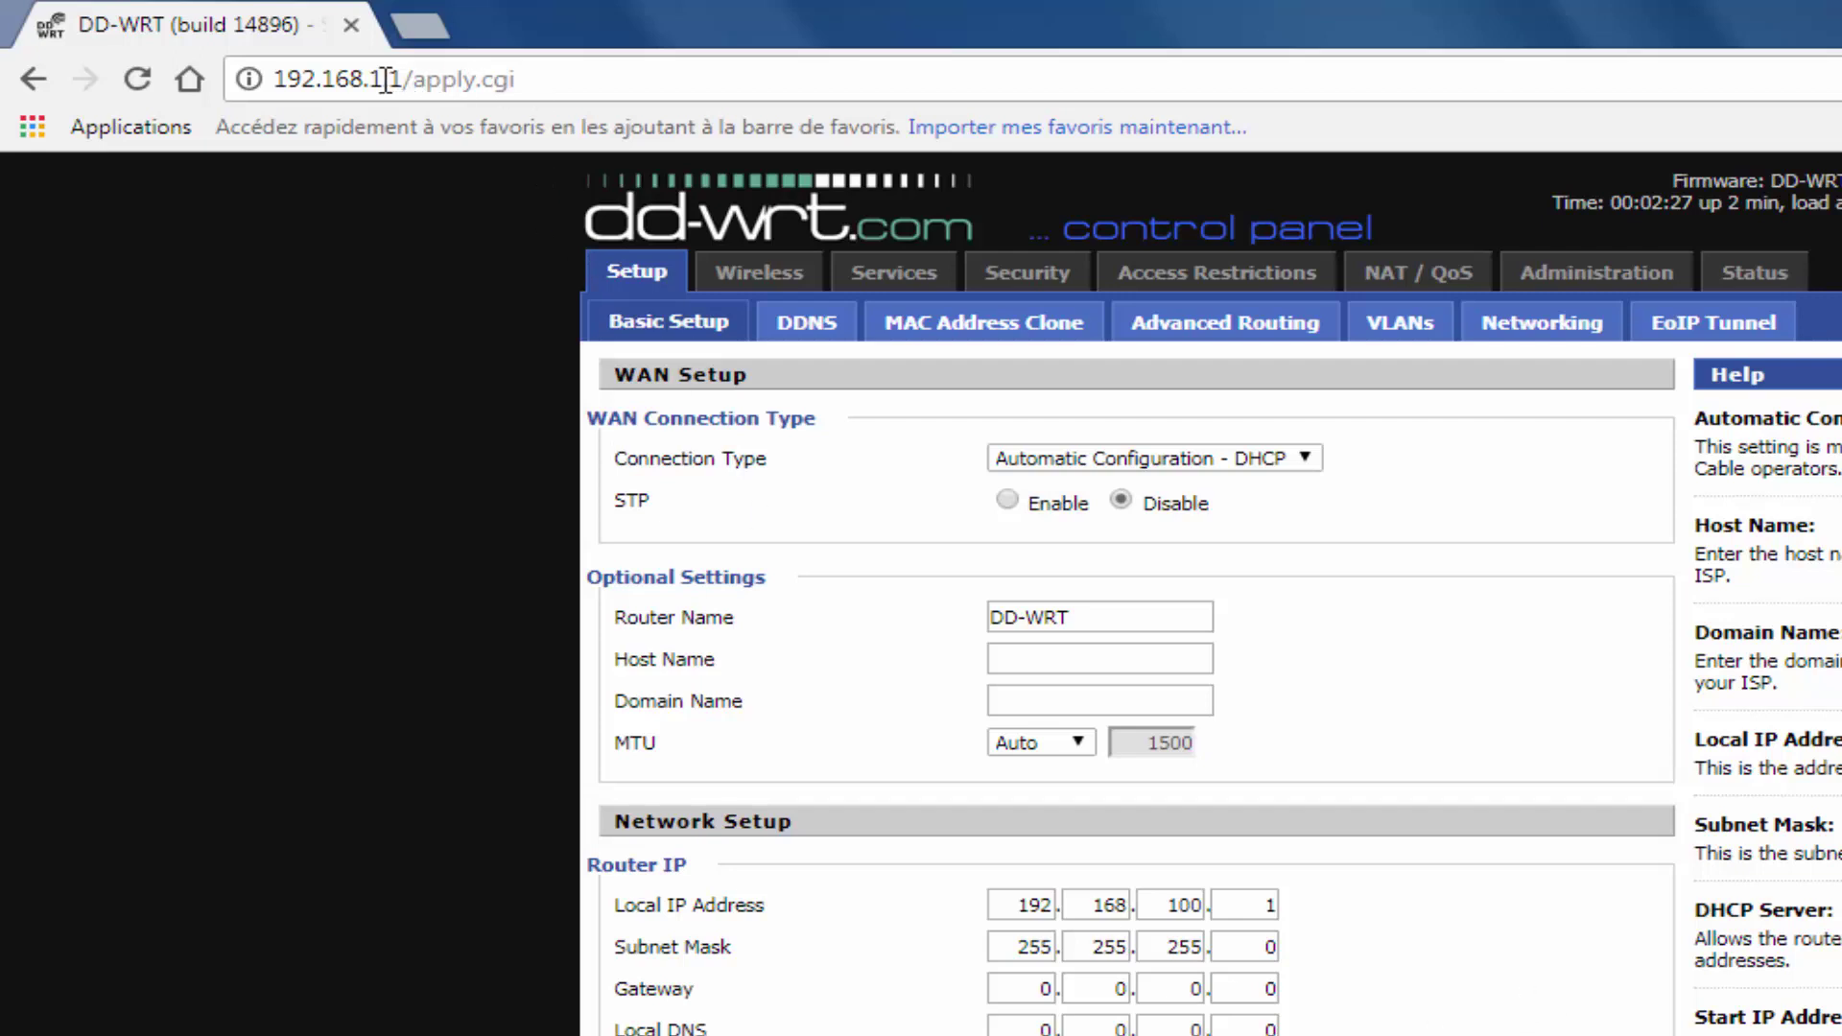
# Load the control panel at 192.168.100.1, then minimize Chrome to show the desktop
pyautogui.moveTo(371, 79); pyautogui.dragTo(596, 82)
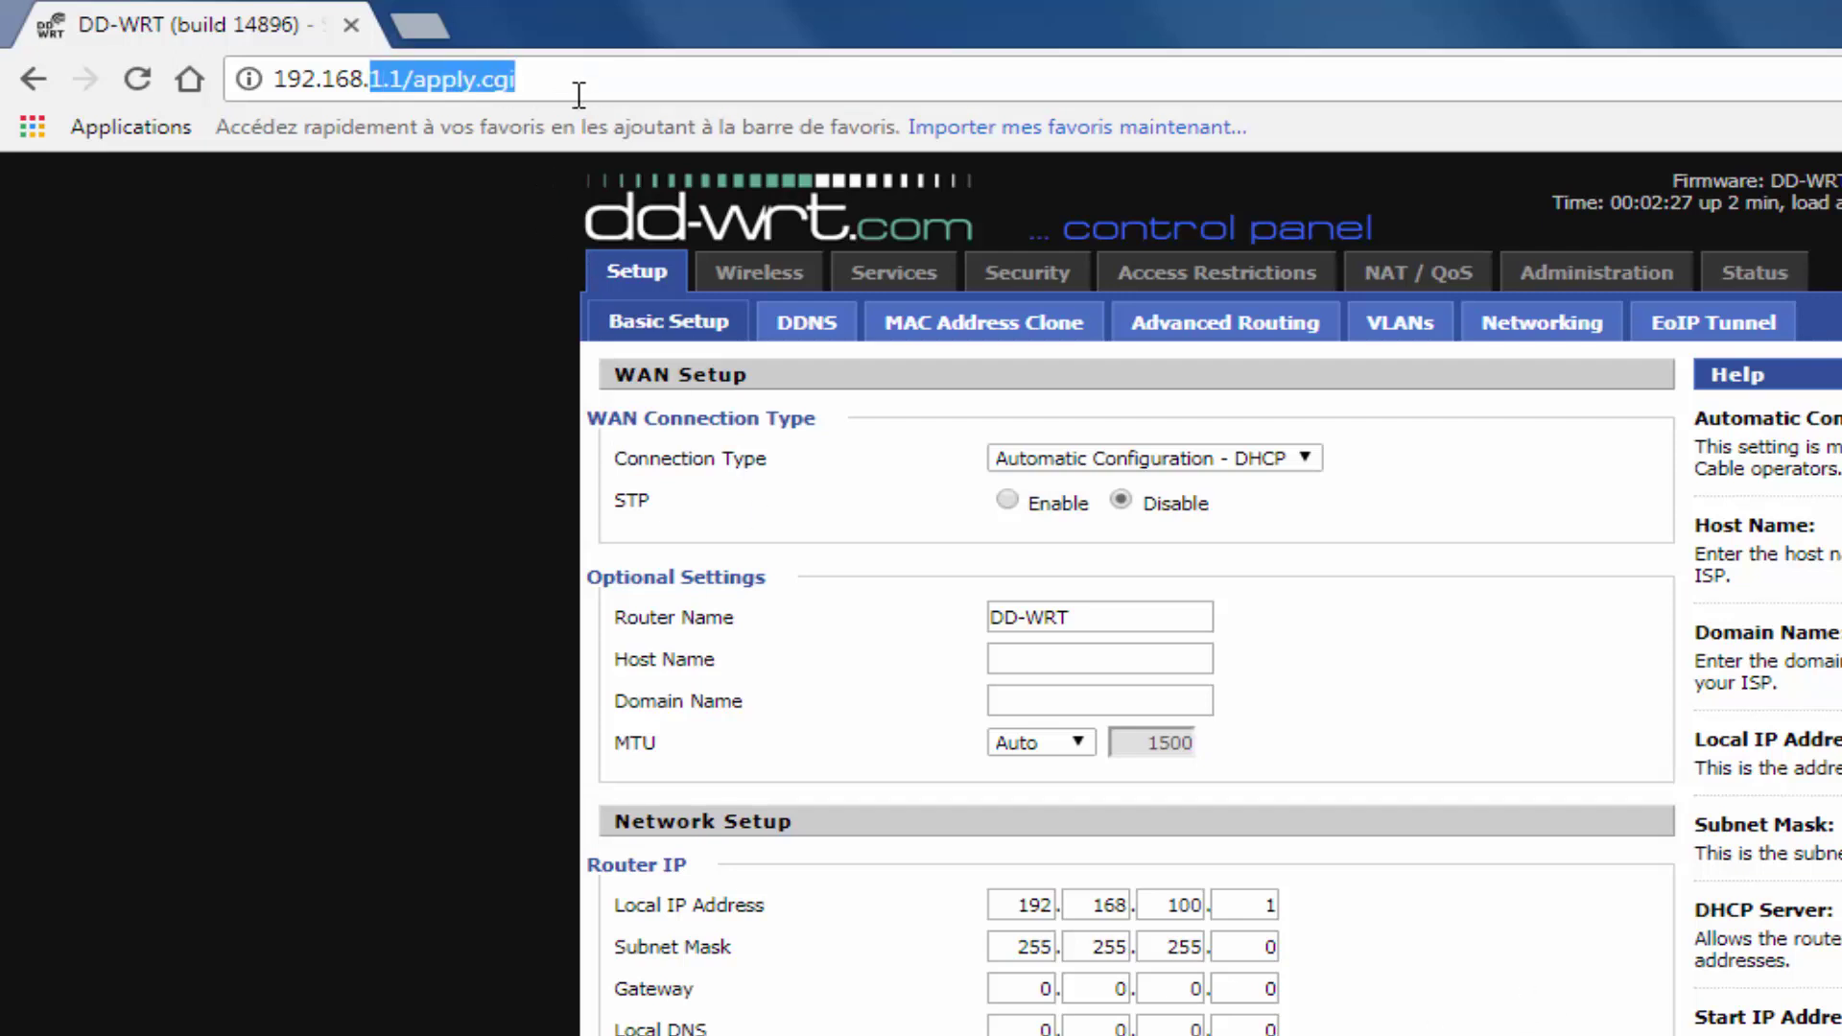
pyautogui.write('100.1')
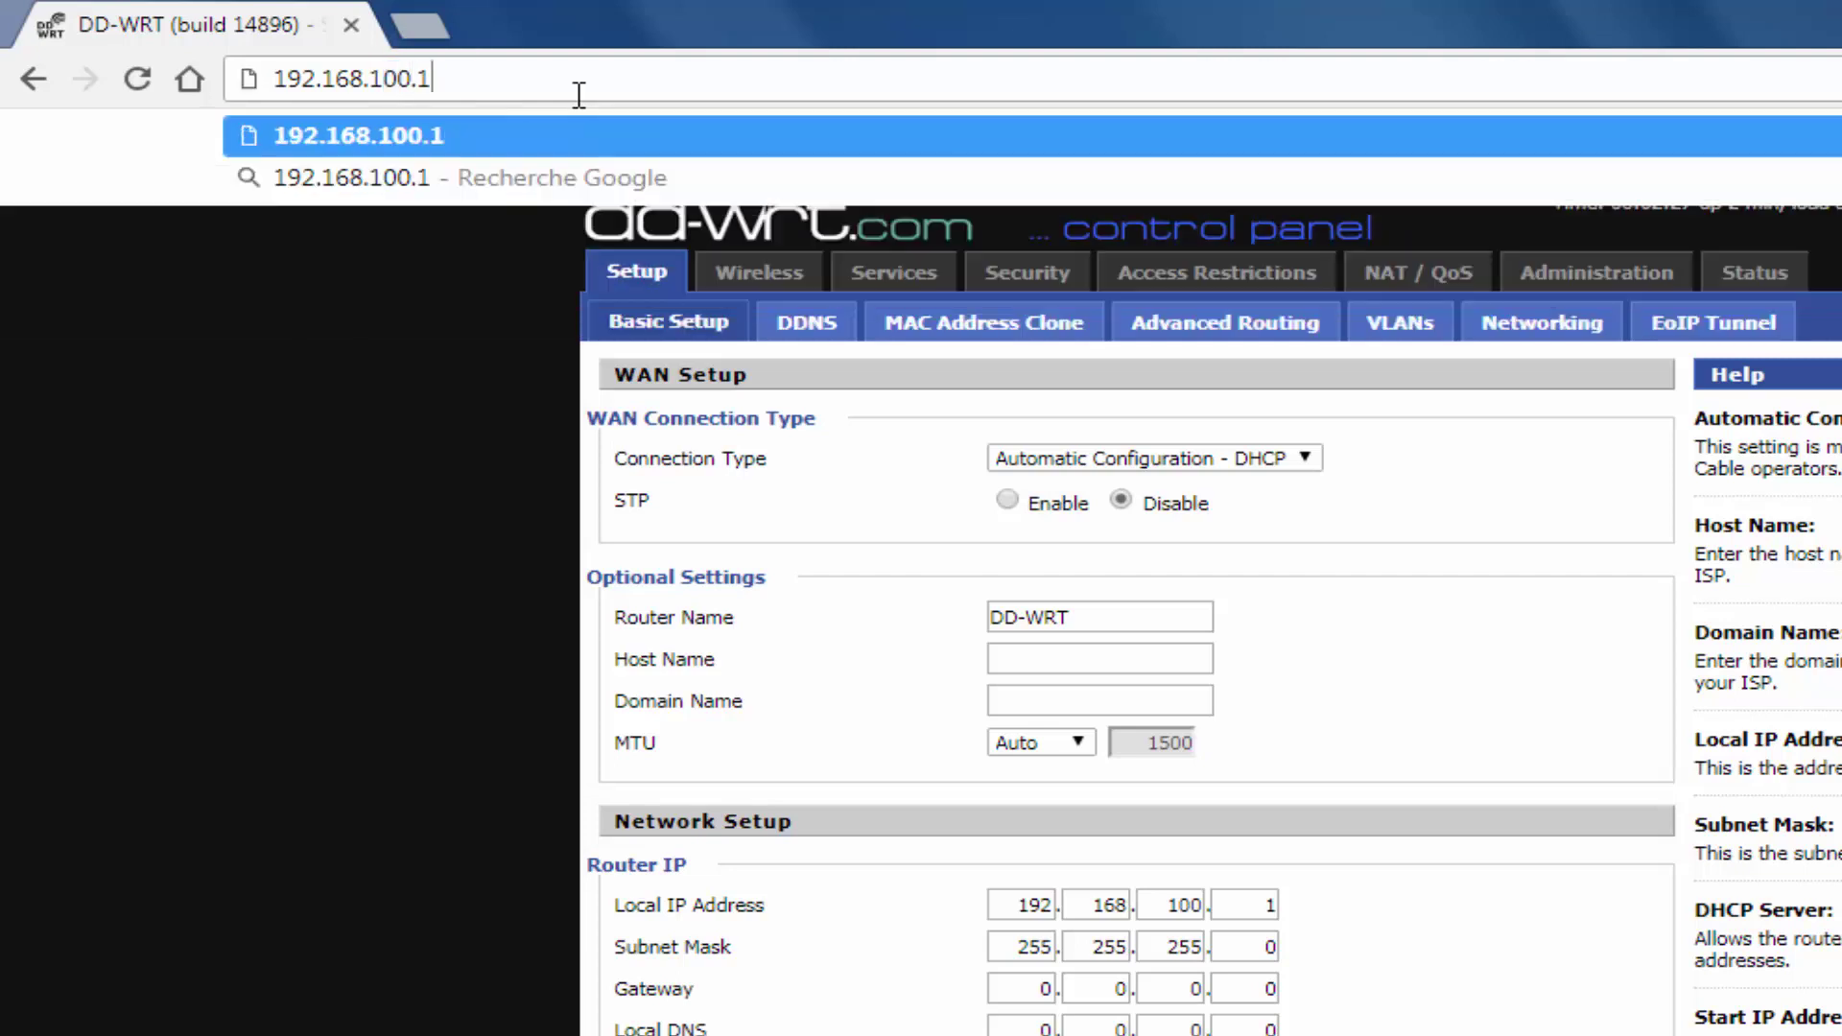
pyautogui.press('Return')
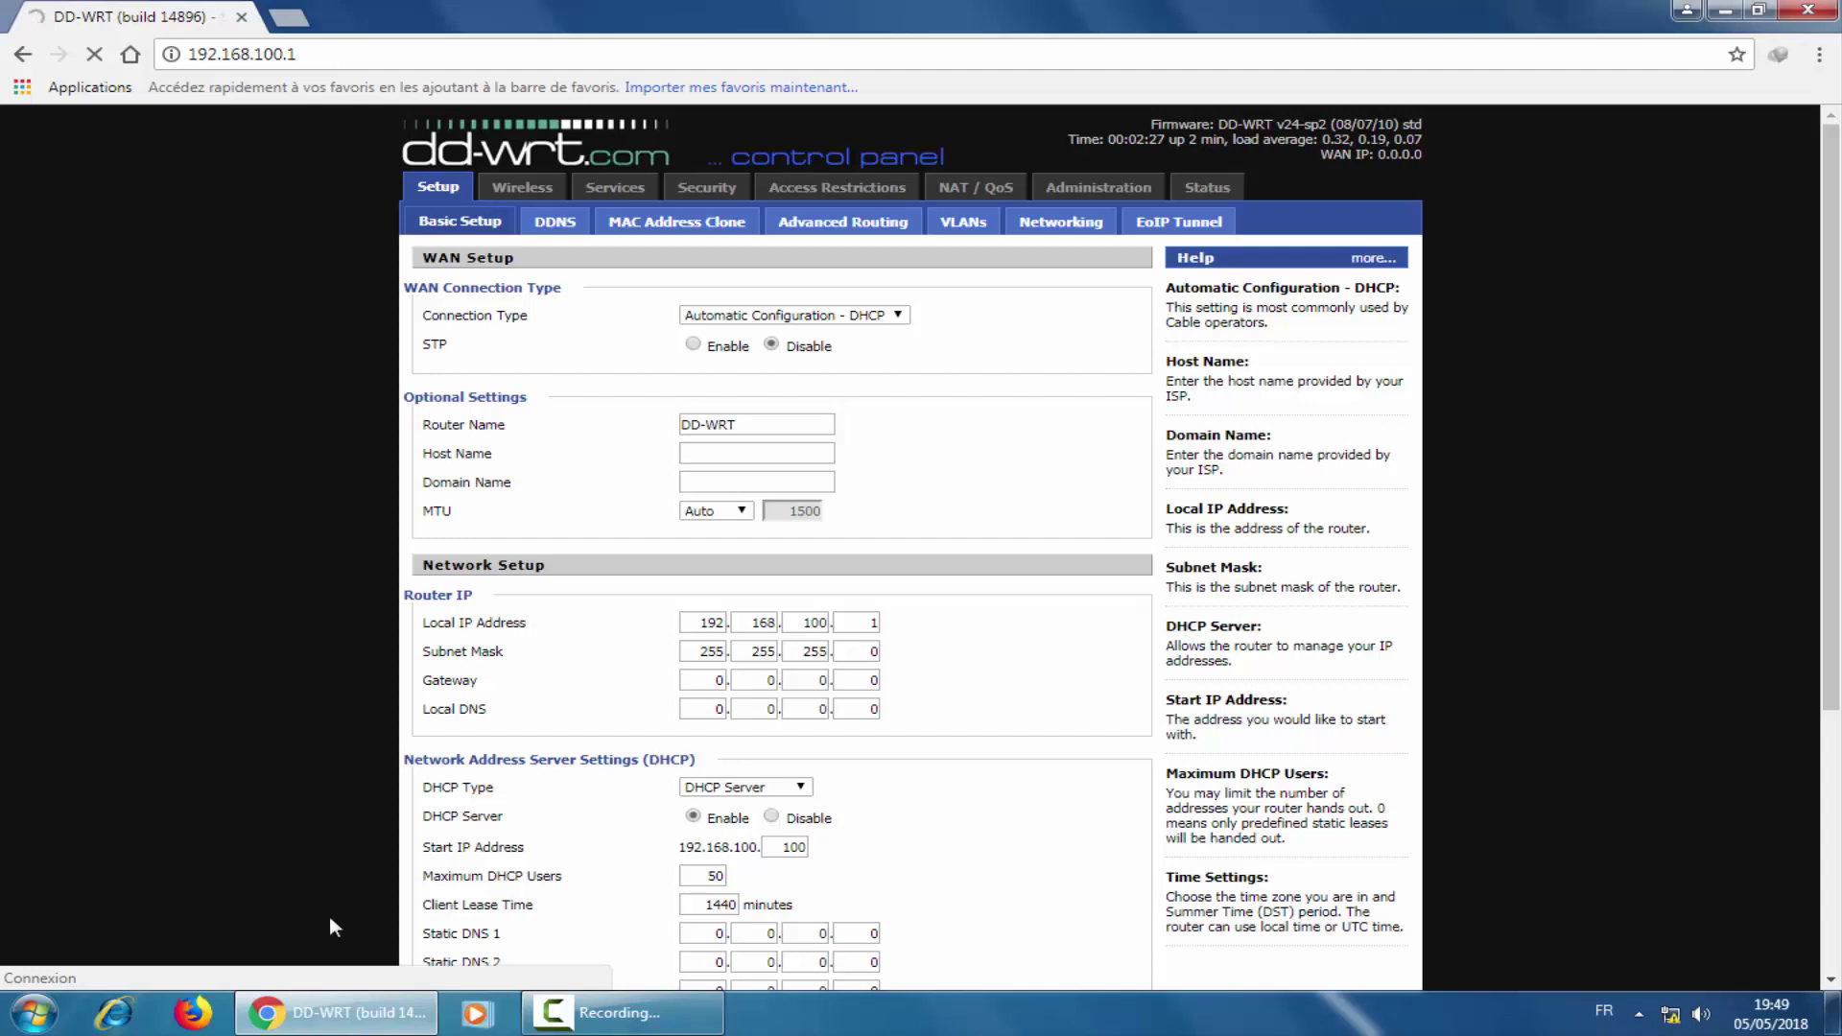
pyautogui.click(336, 1012)
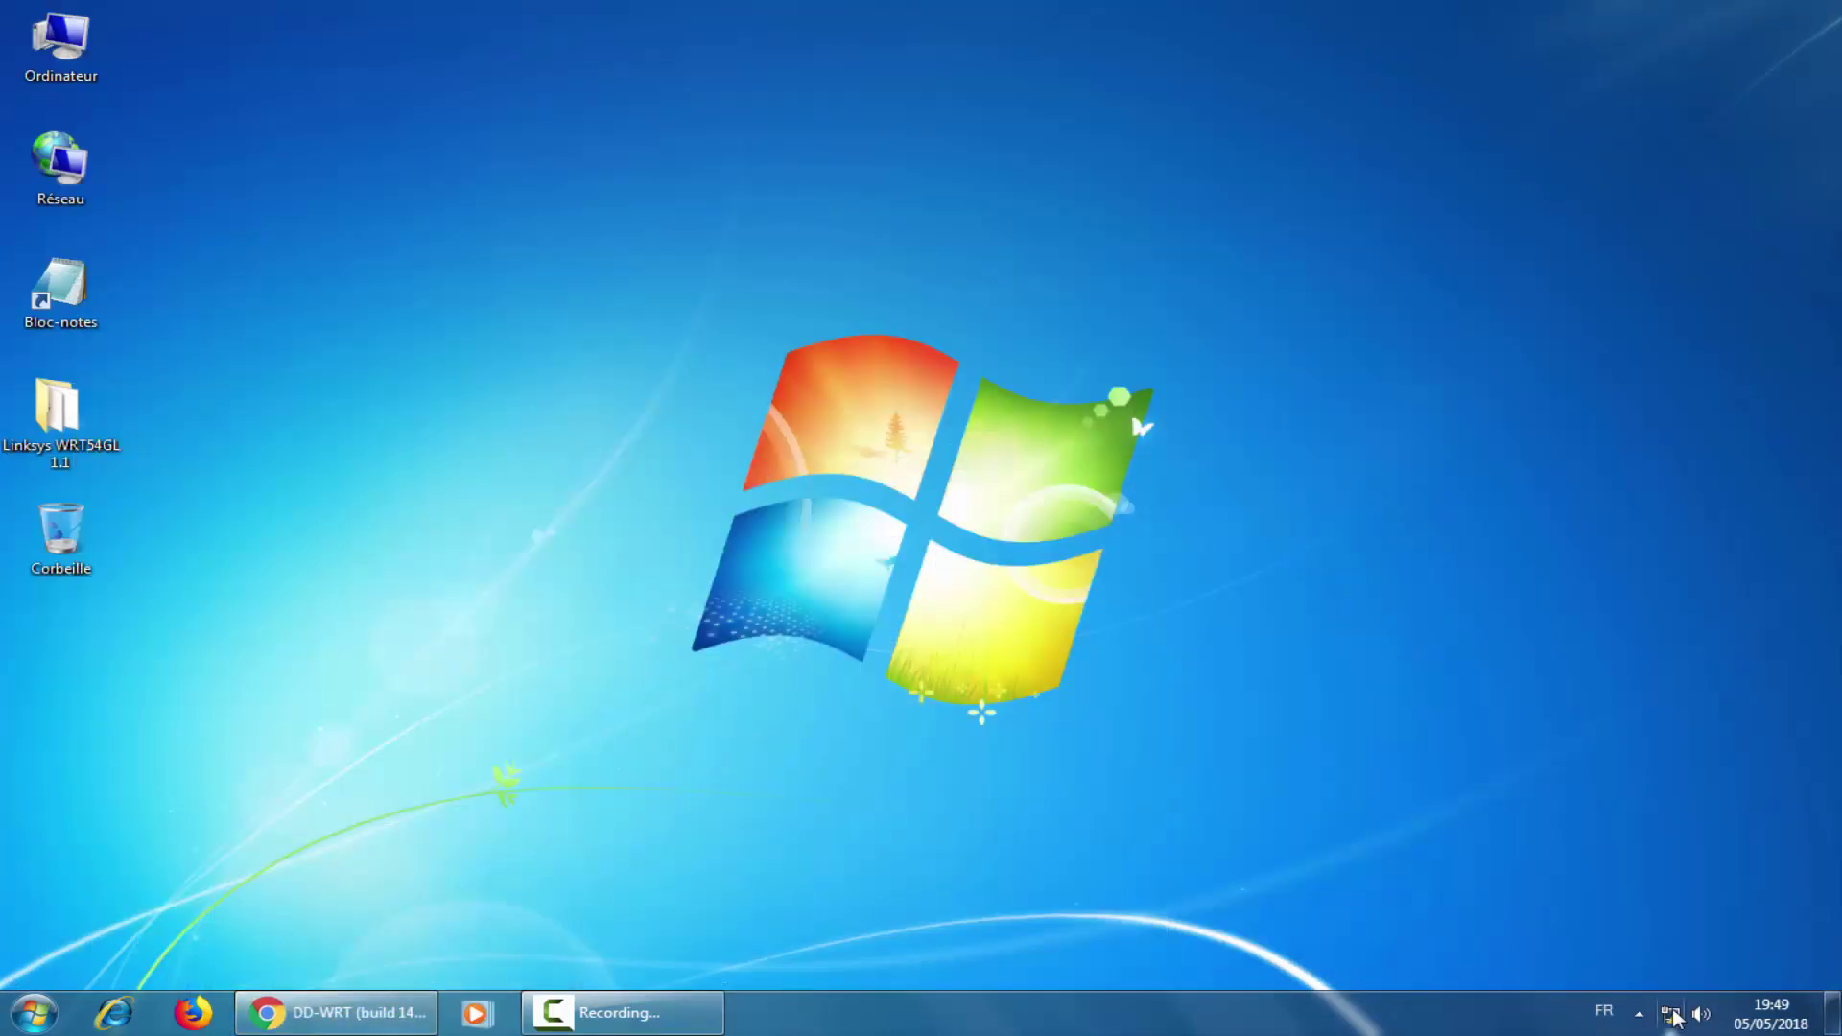
# Disable and re-enable Local Area Connection from the Network and Sharing Center adapter settings
pyautogui.rightClick(1671, 1015)
pyautogui.click(1665, 994)
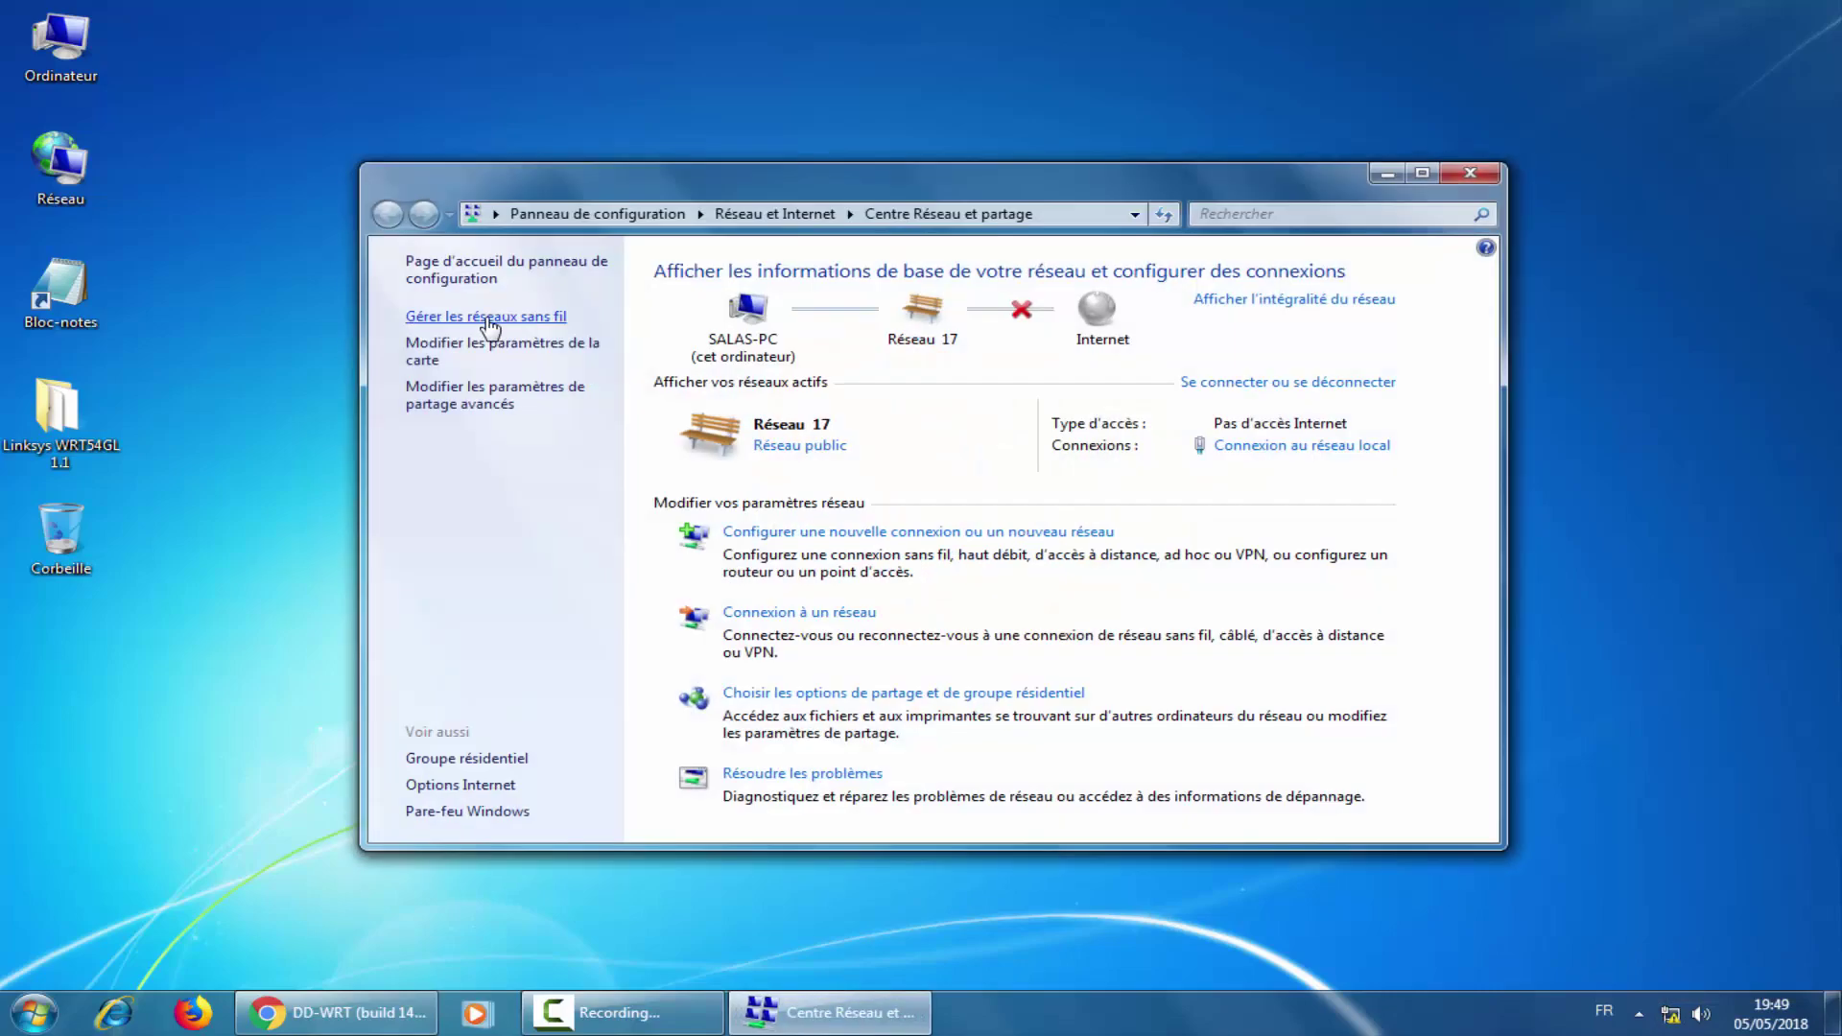
pyautogui.click(473, 349)
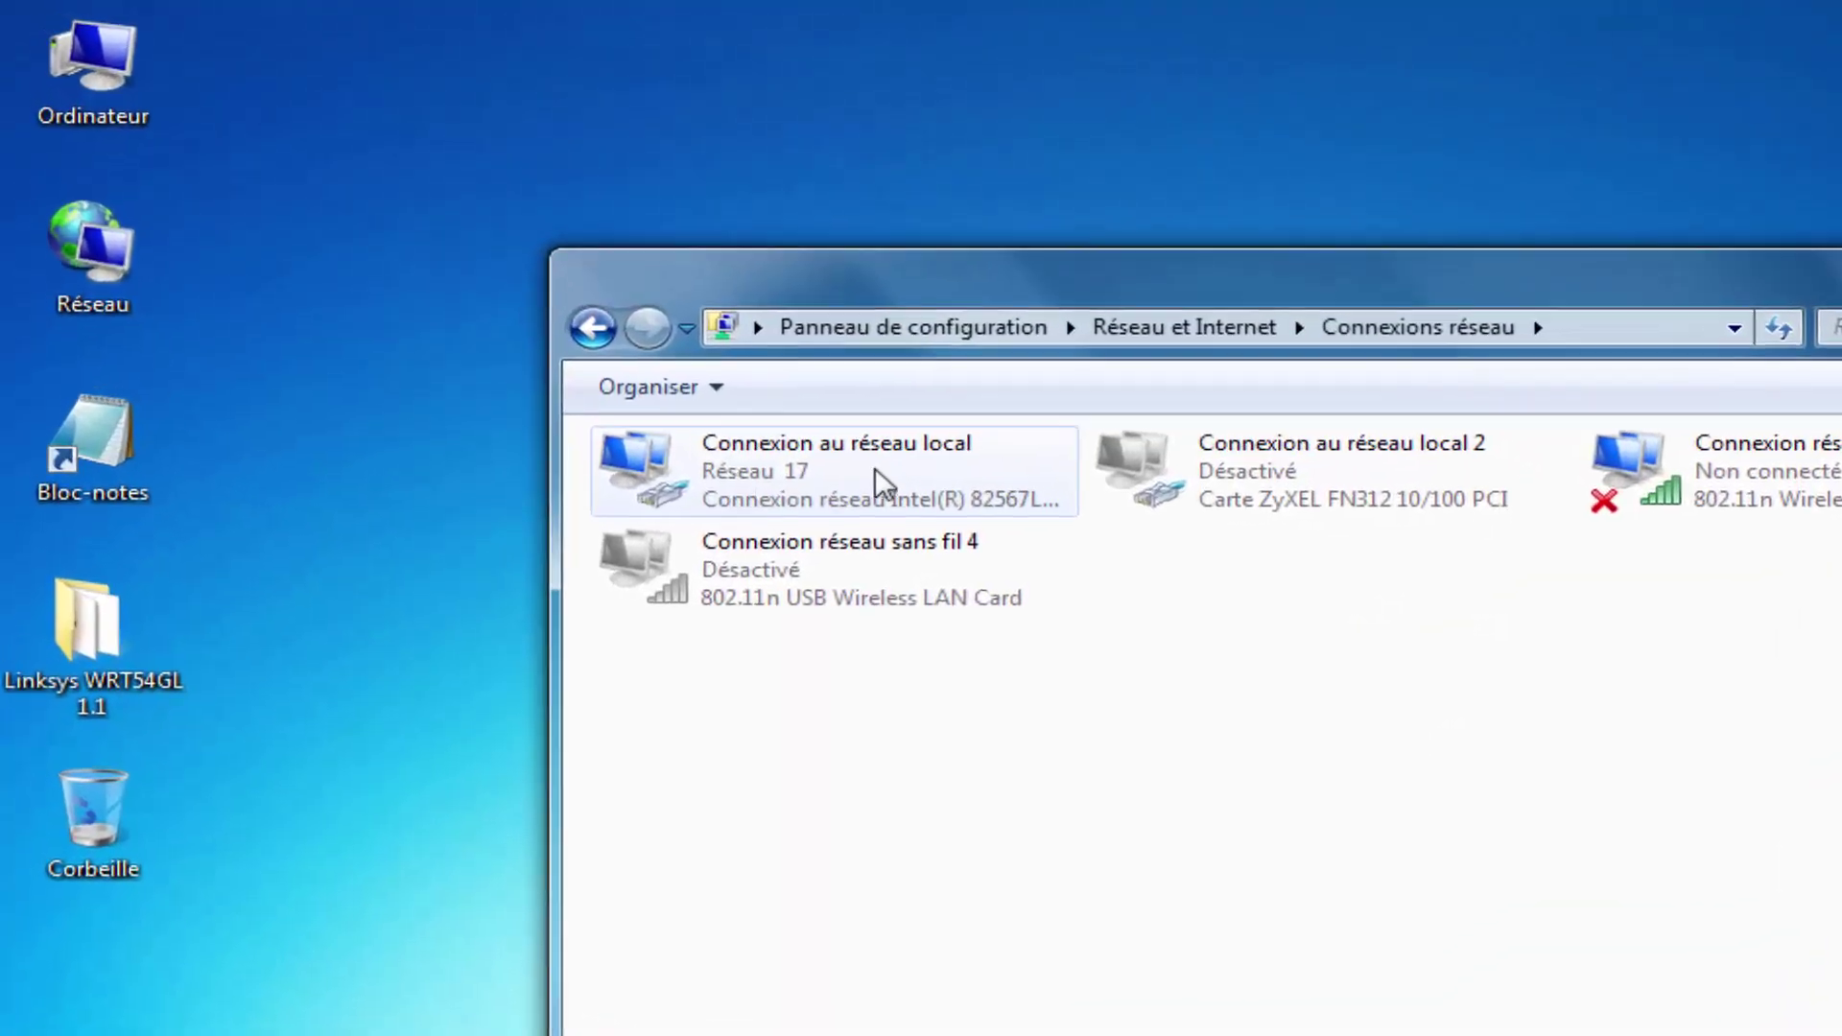
pyautogui.rightClick(523, 305)
pyautogui.click(948, 513)
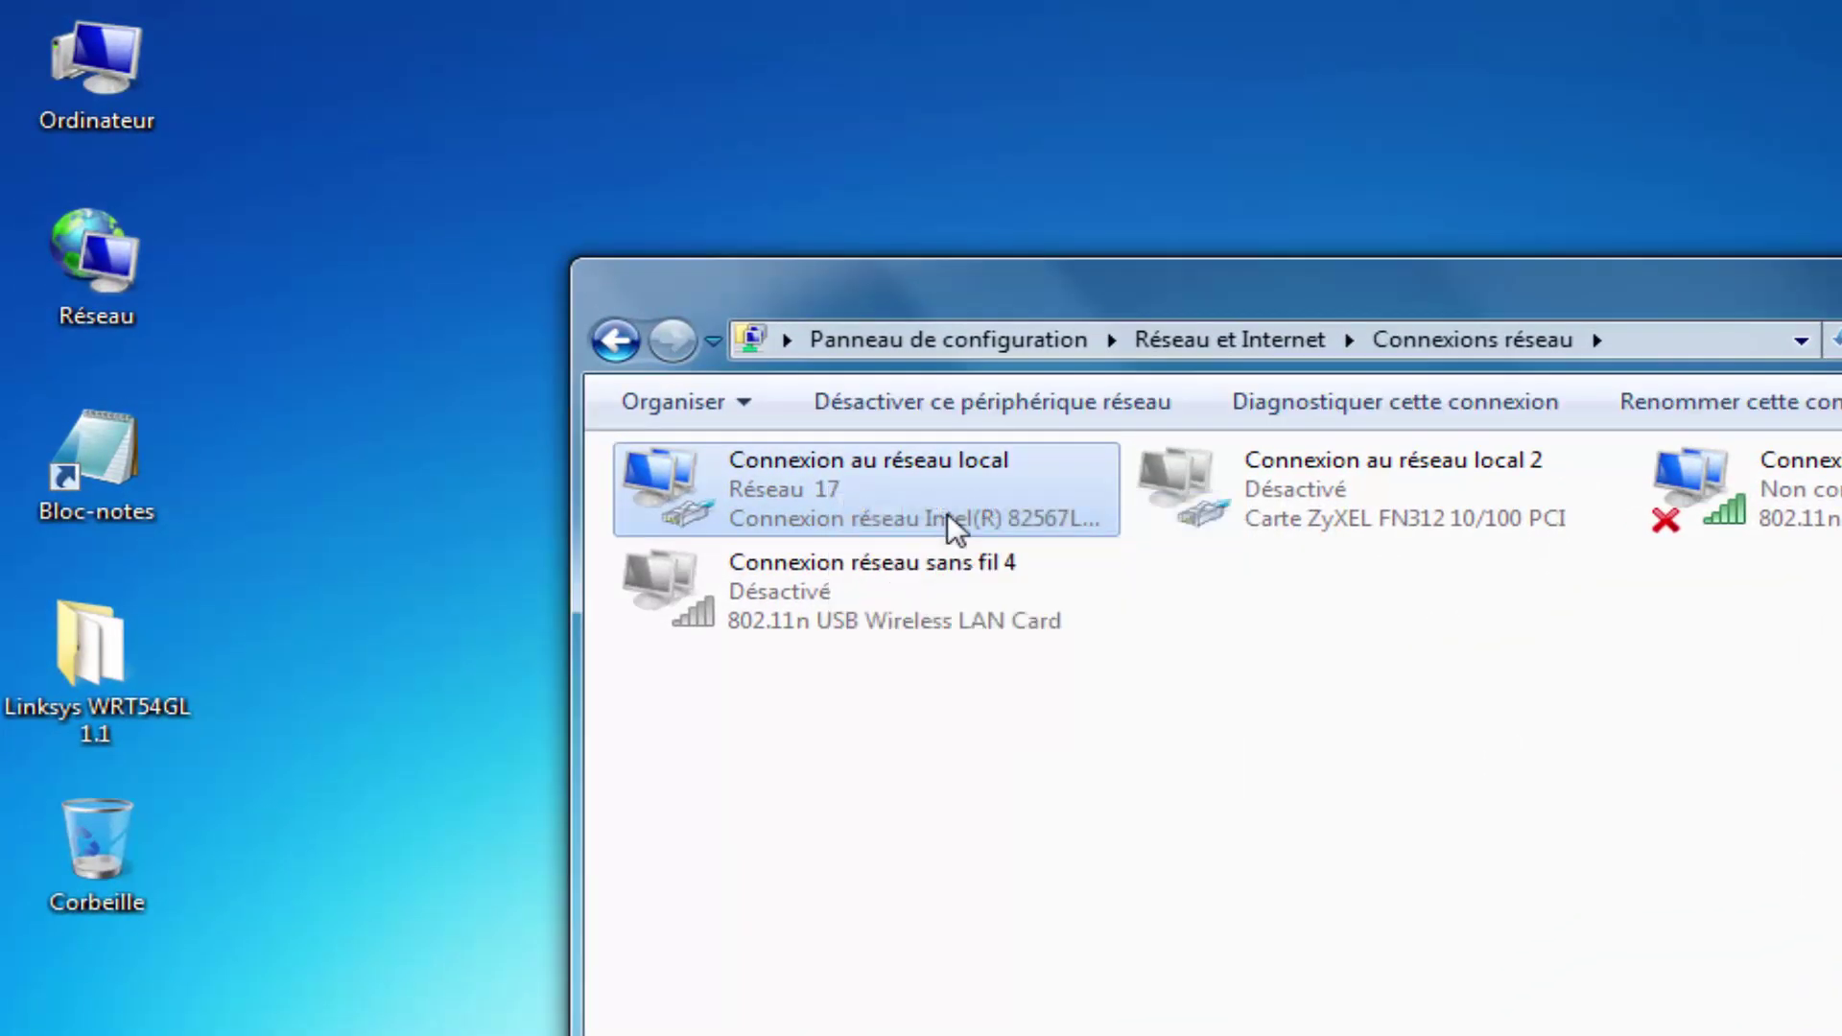
pyautogui.rightClick(779, 488)
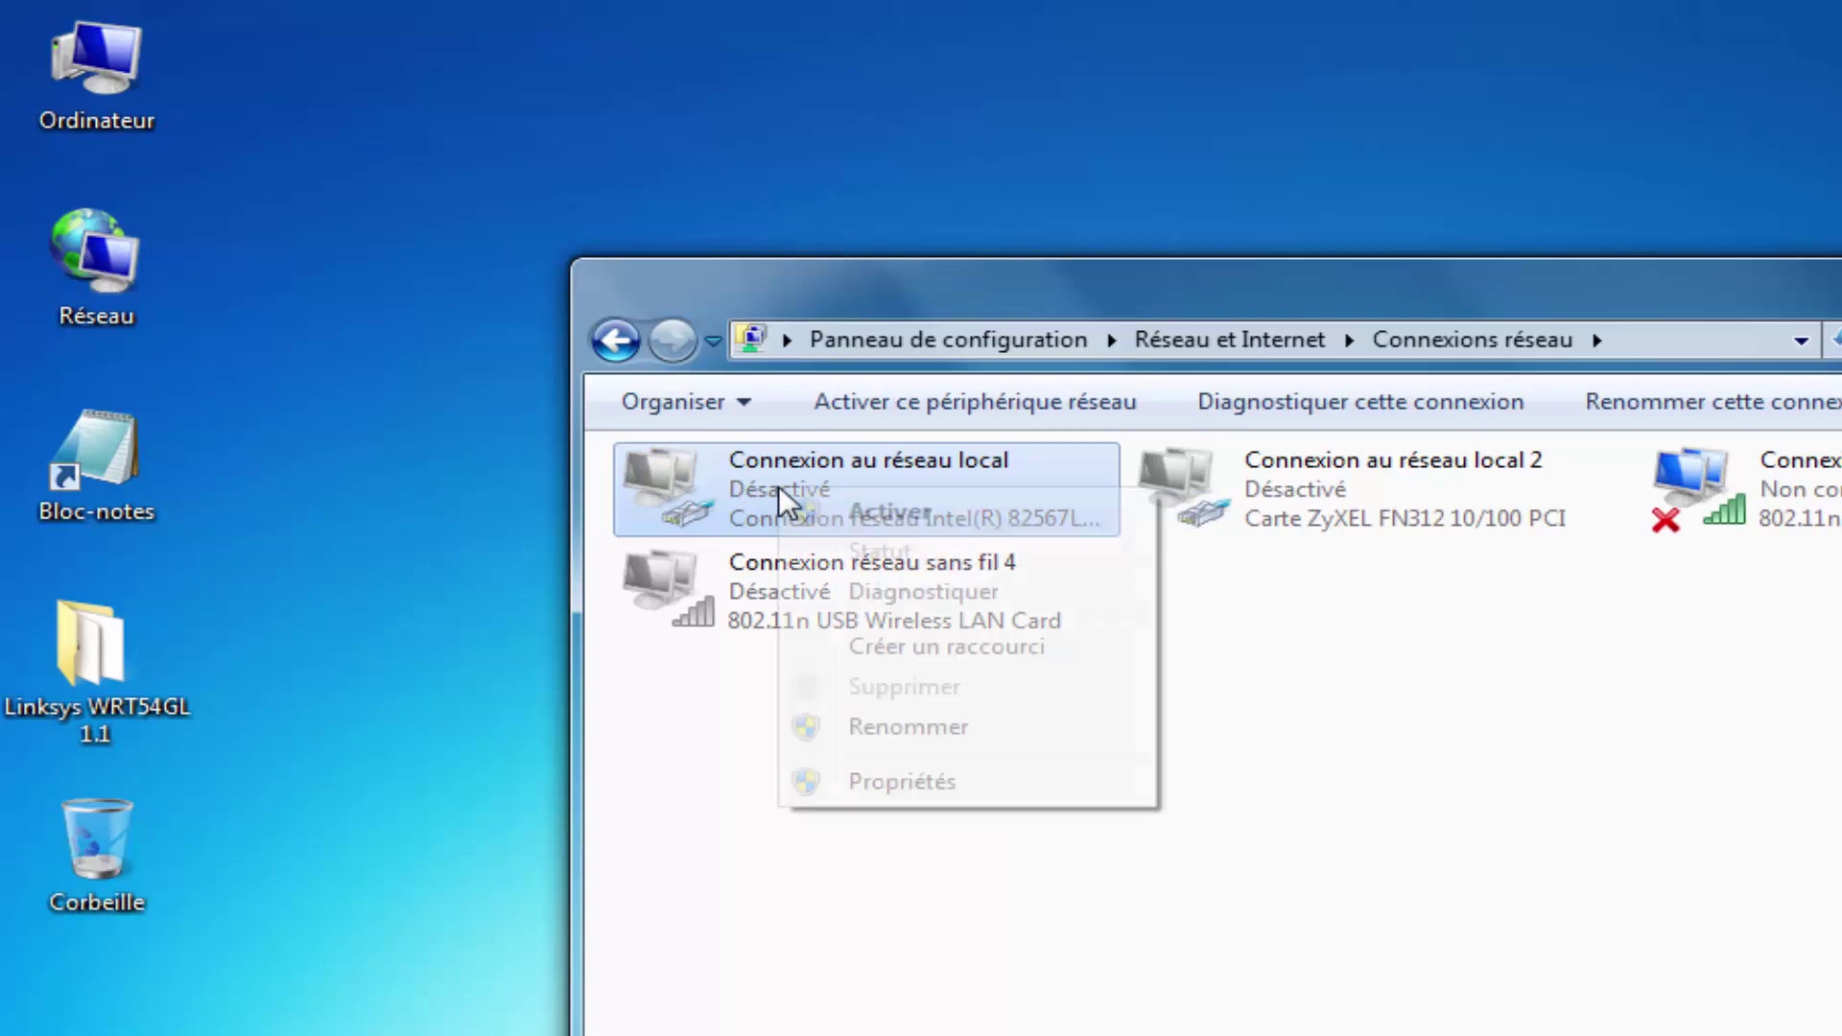
pyautogui.click(872, 510)
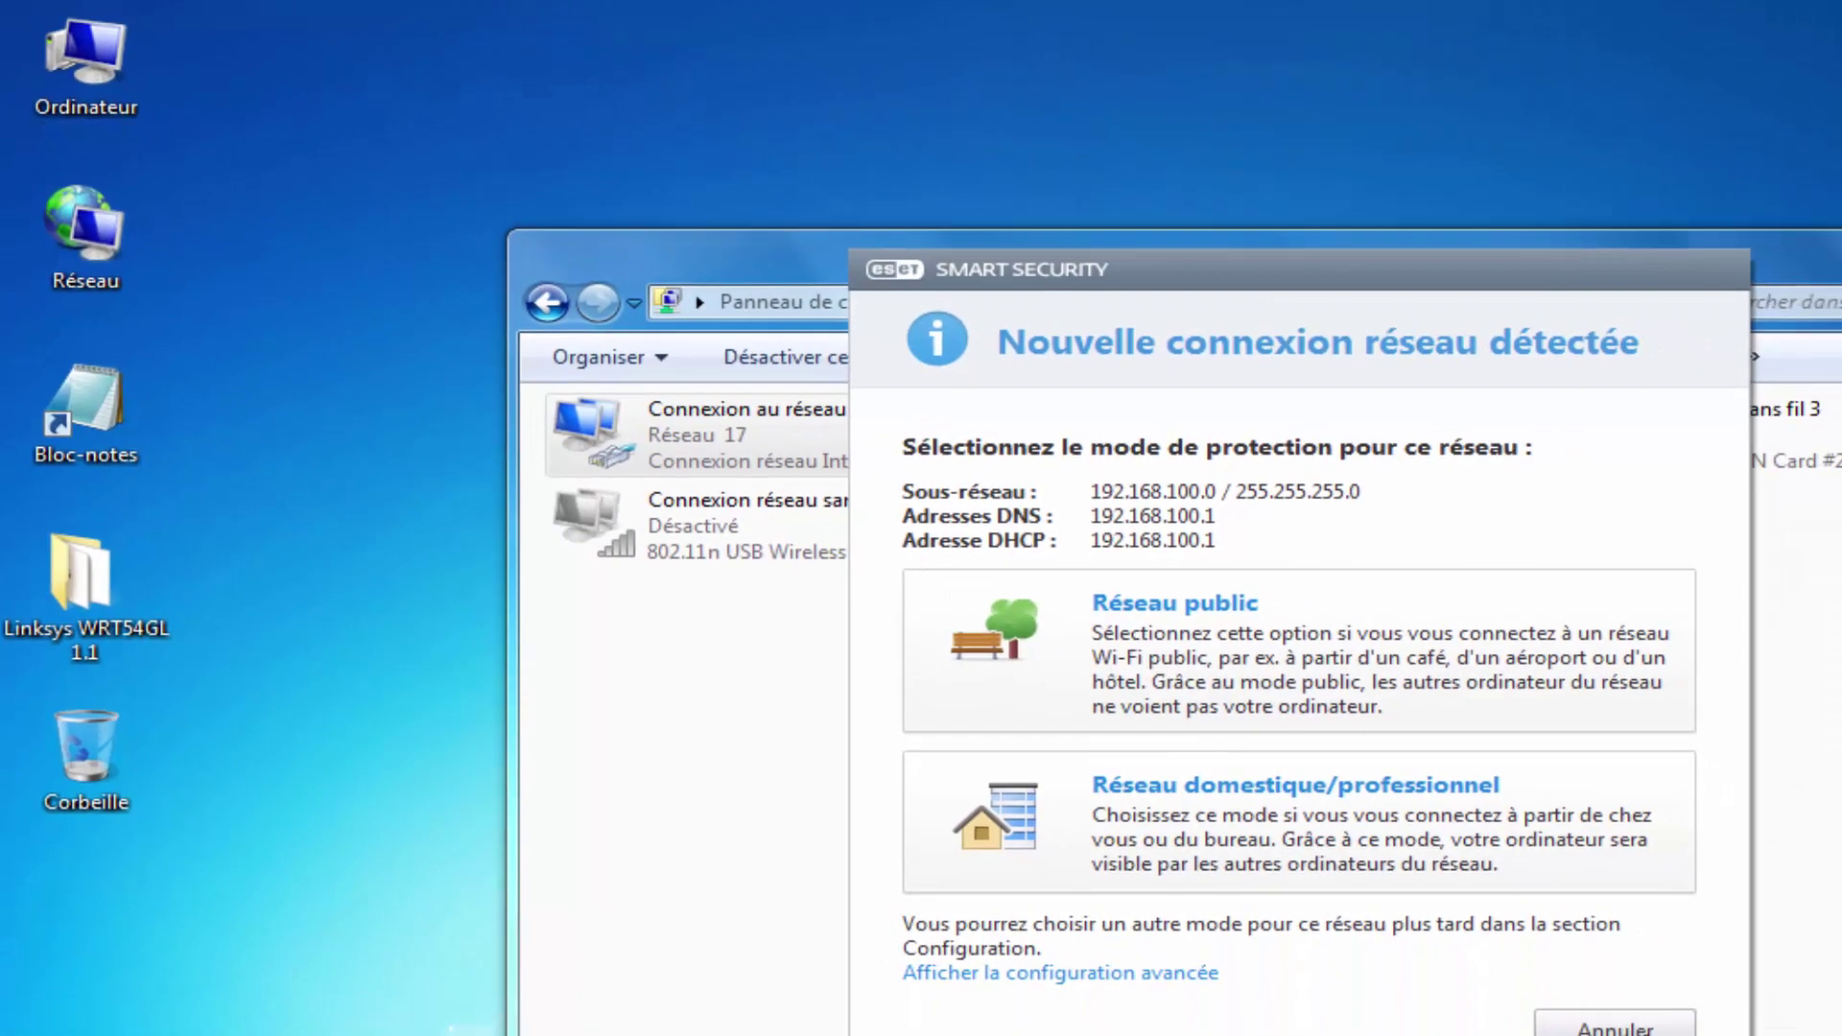
# Dismiss the new-network prompt, close Network Connections and return to the router page in Chrome
pyautogui.click(1612, 1023)
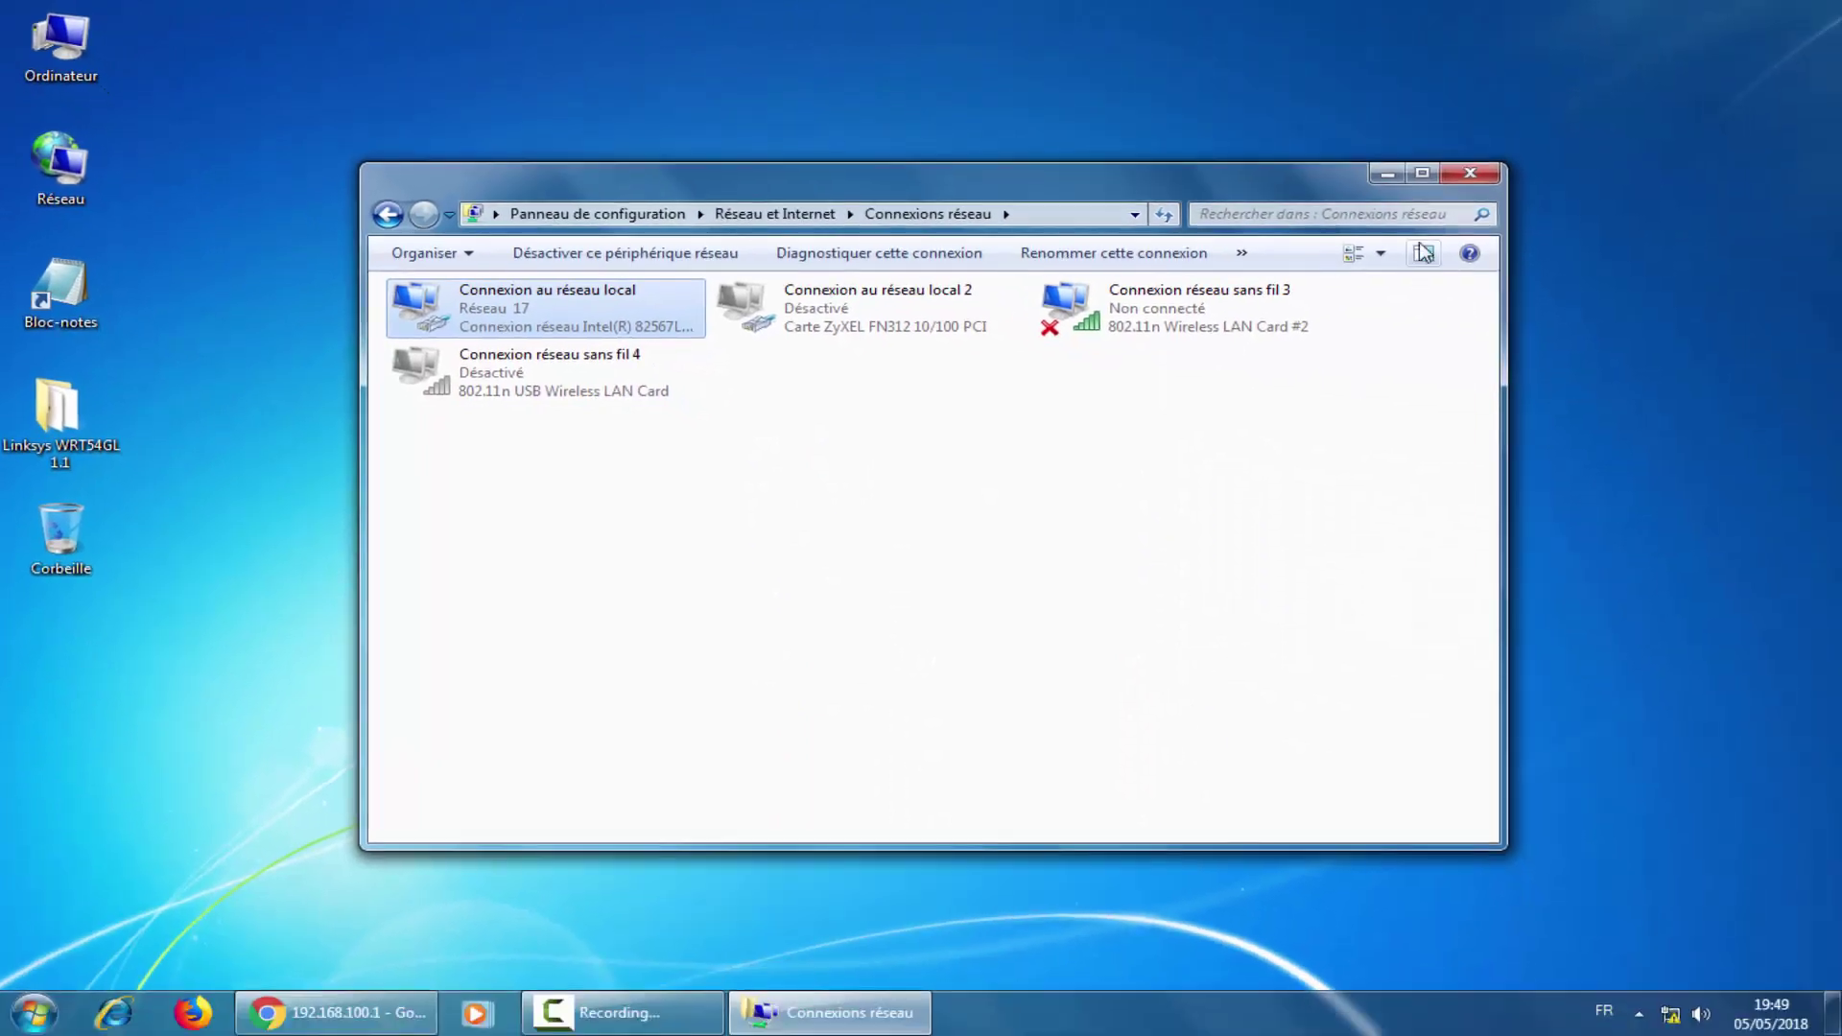
pyautogui.click(1470, 173)
pyautogui.click(382, 1012)
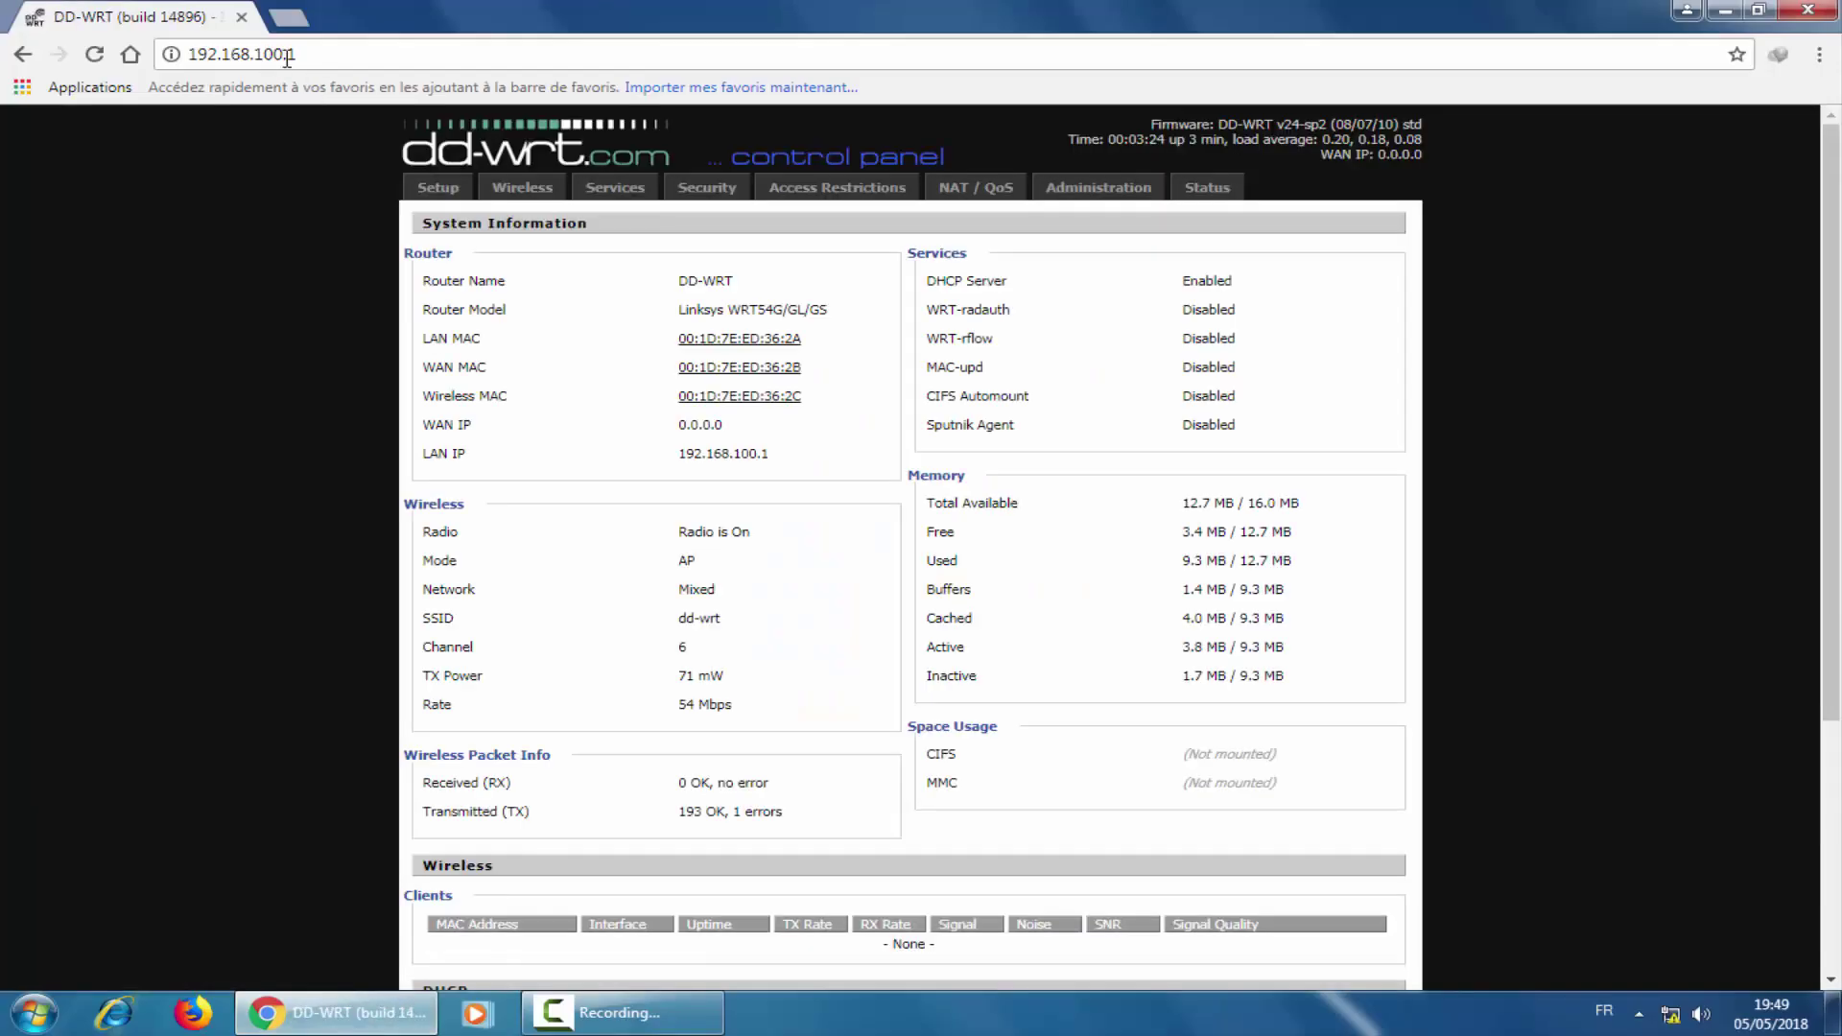
# Reload the router page at 192.168.100.1
pyautogui.click(187, 56)
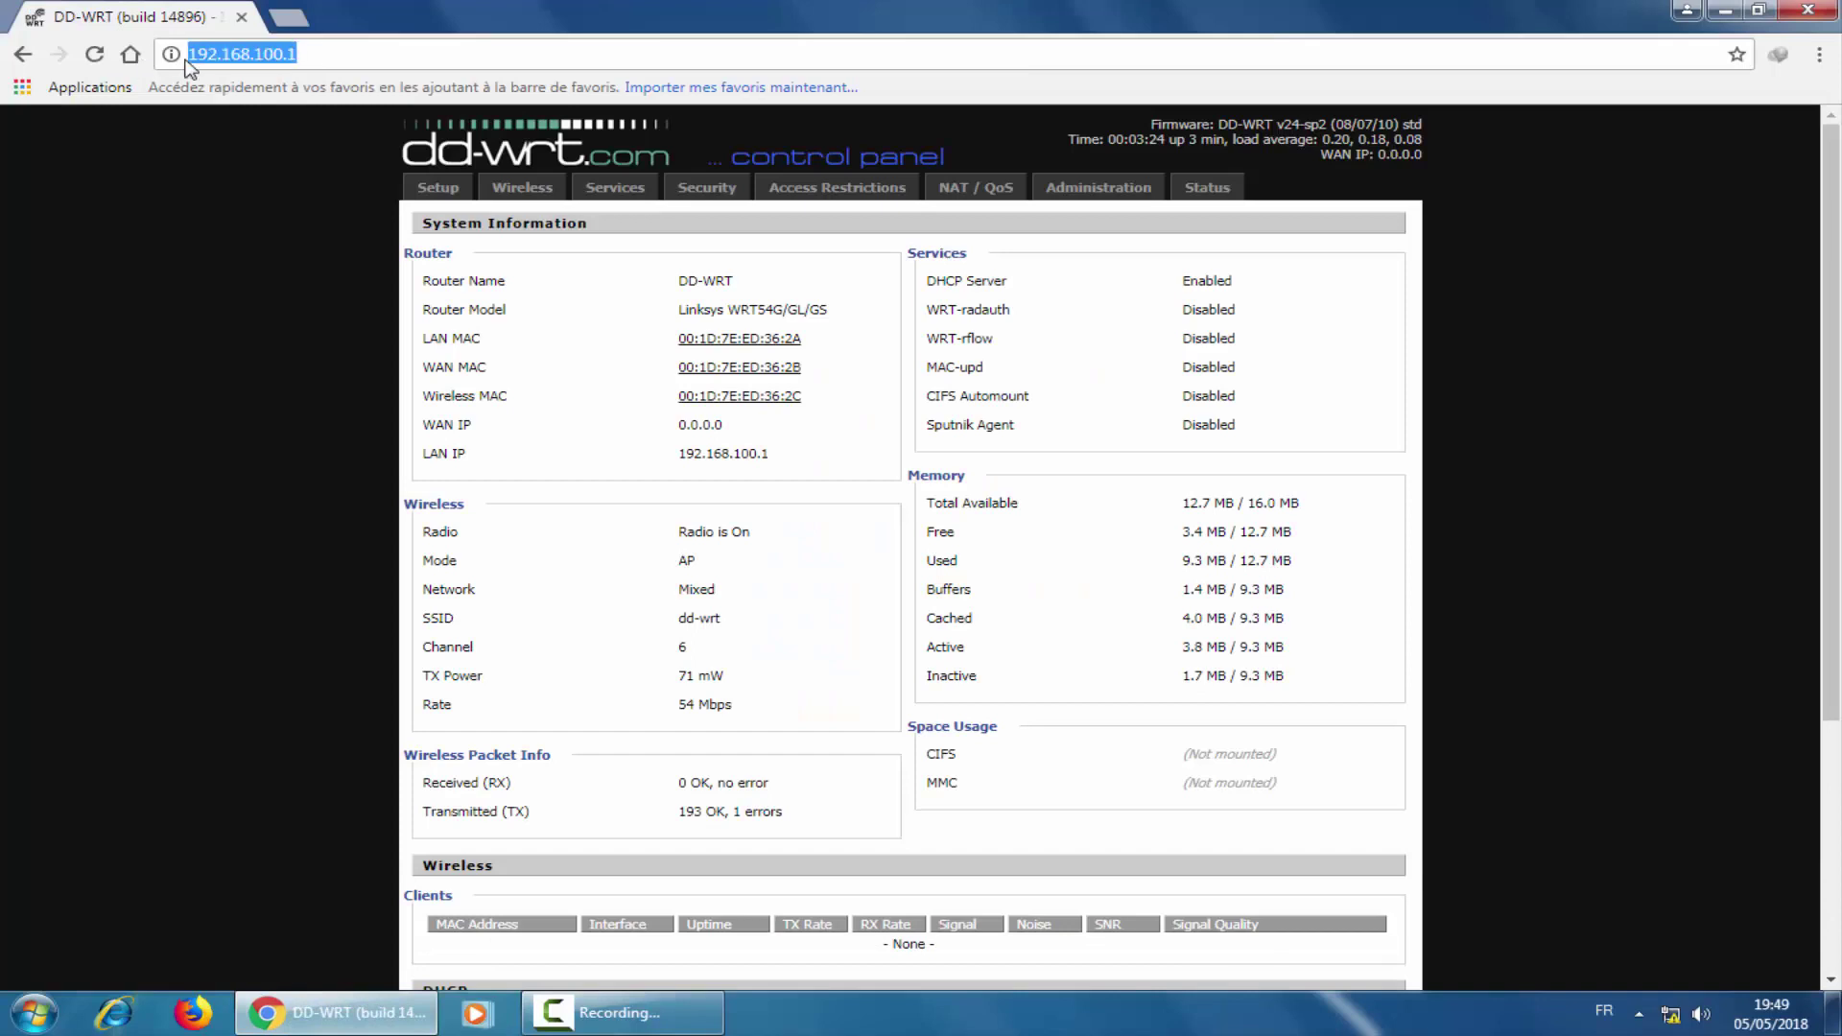
pyautogui.click(312, 55)
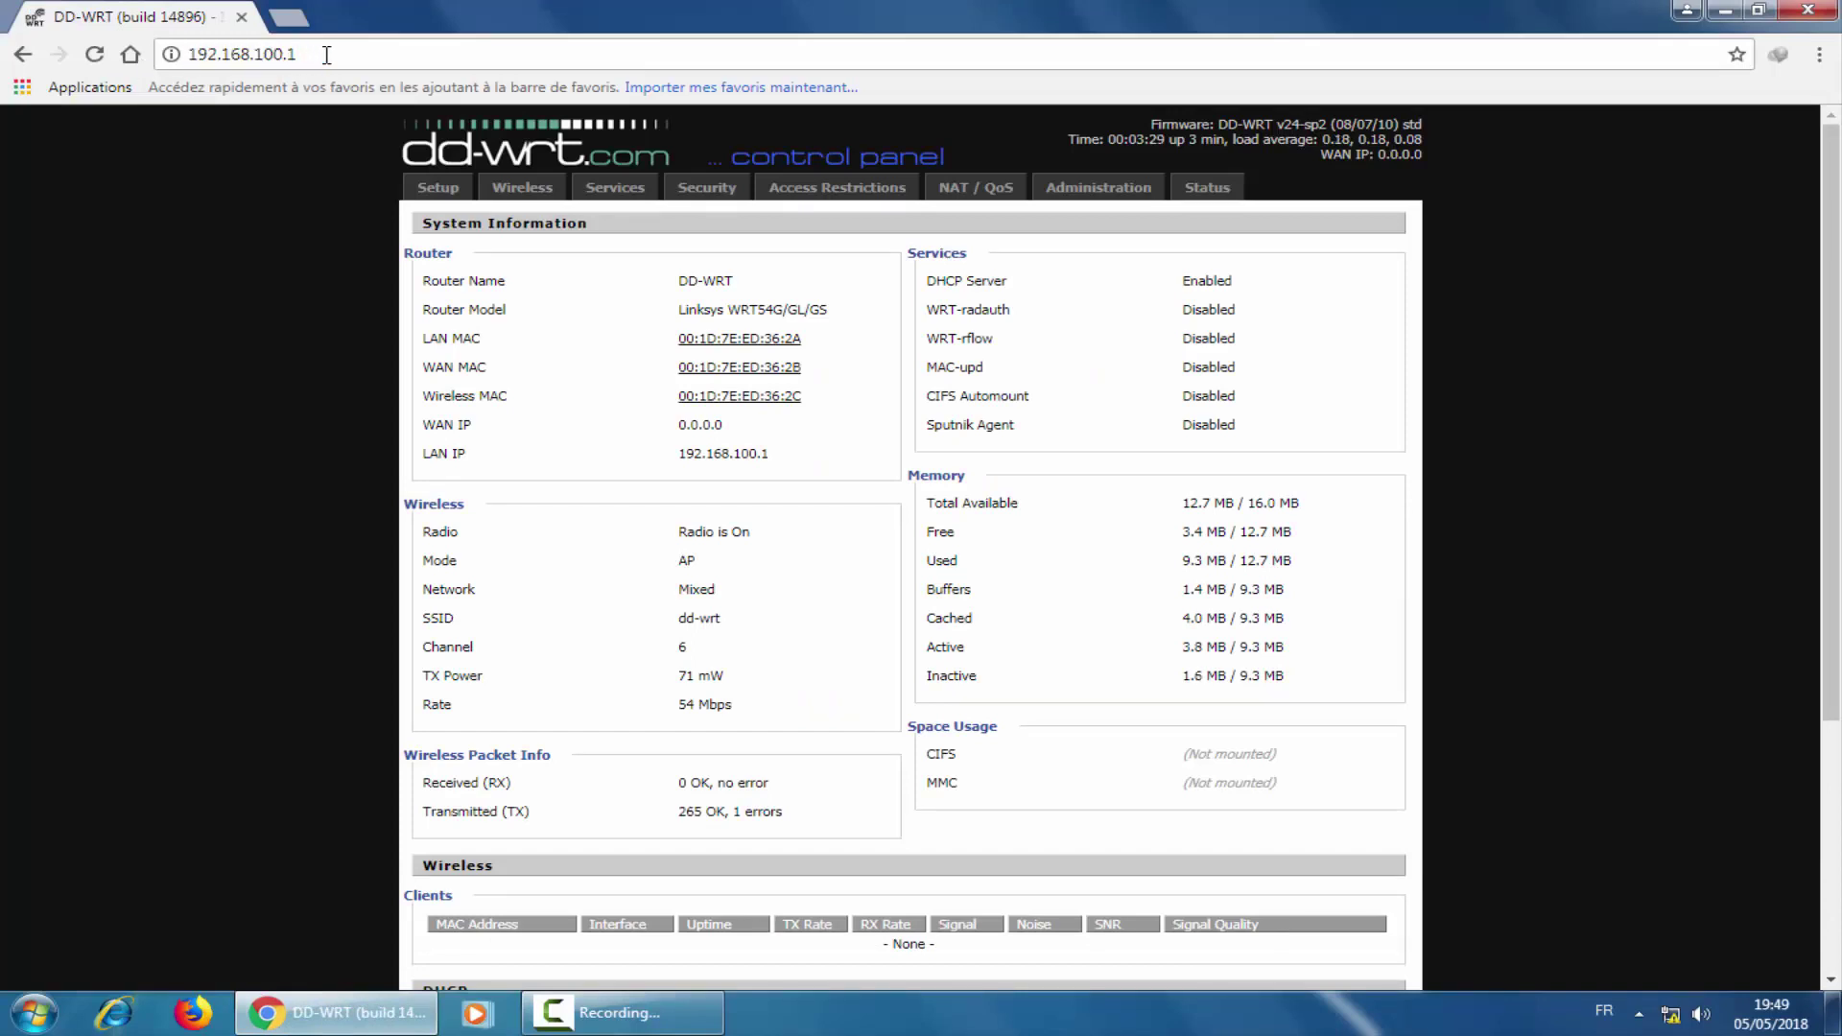
pyautogui.press('Return')
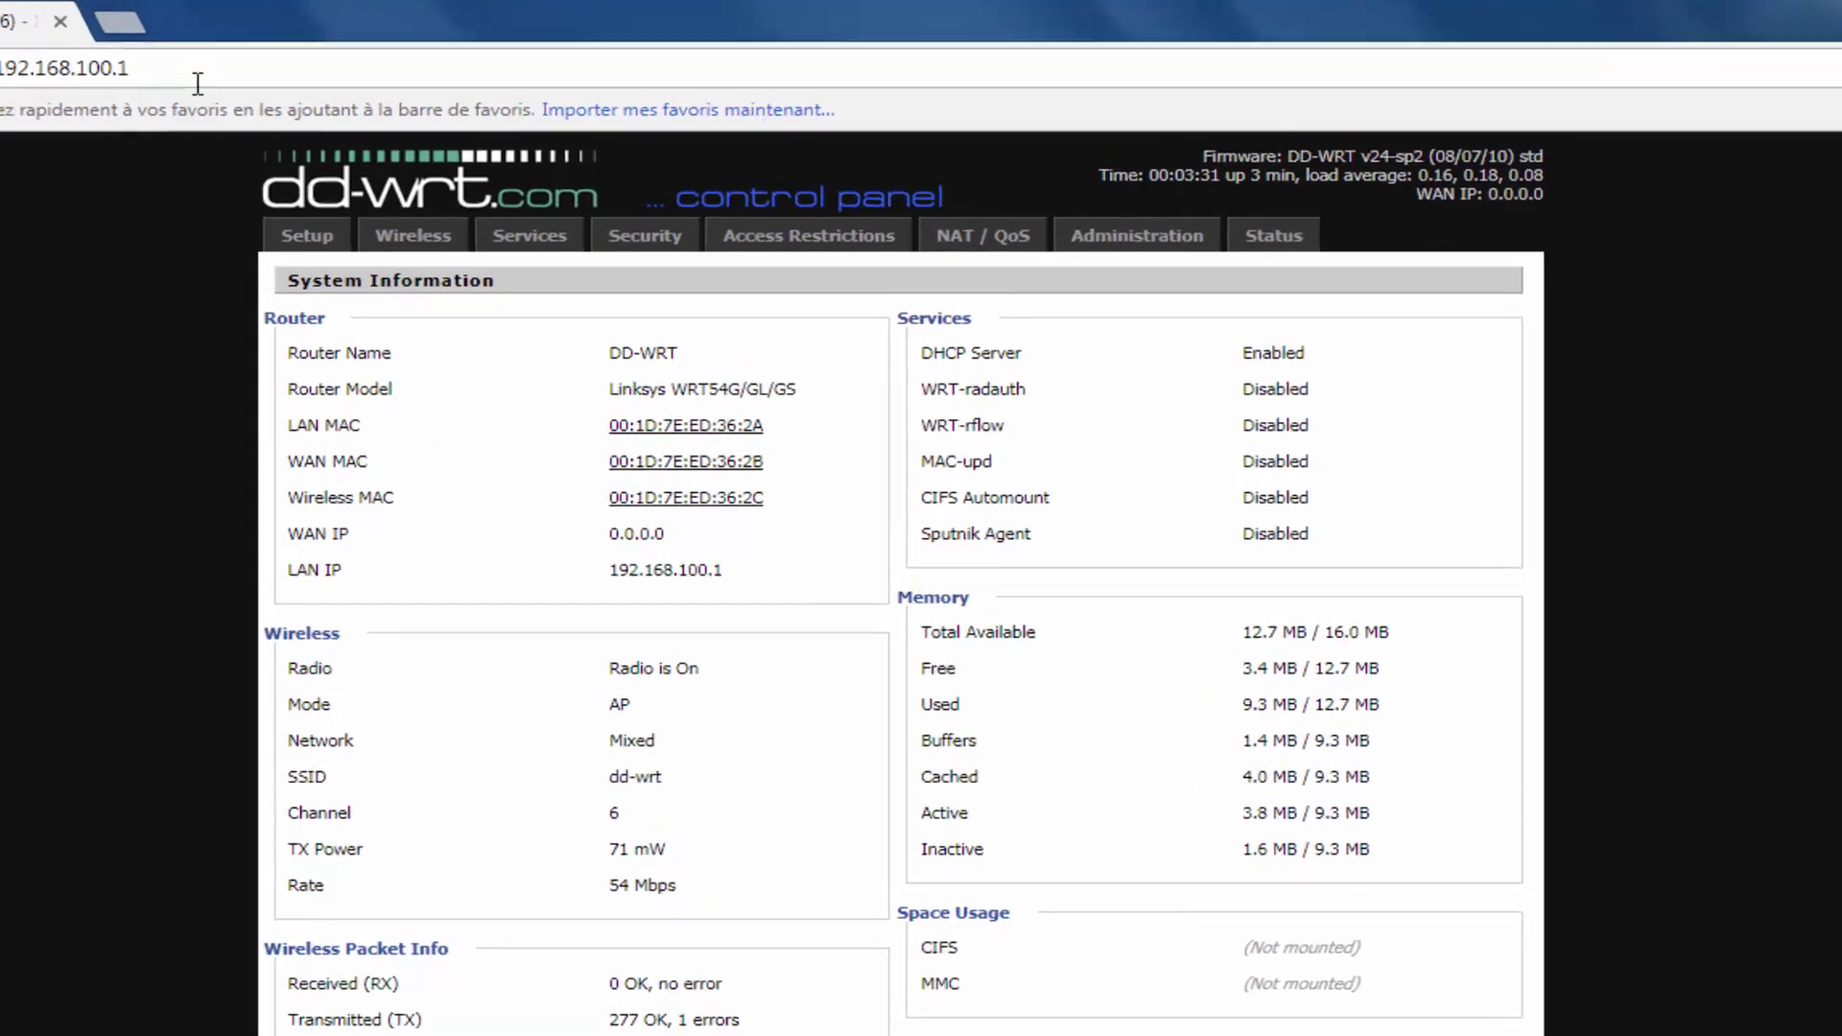
# Open a protected page and log in with the administrator username and password
pyautogui.click(1306, 257)
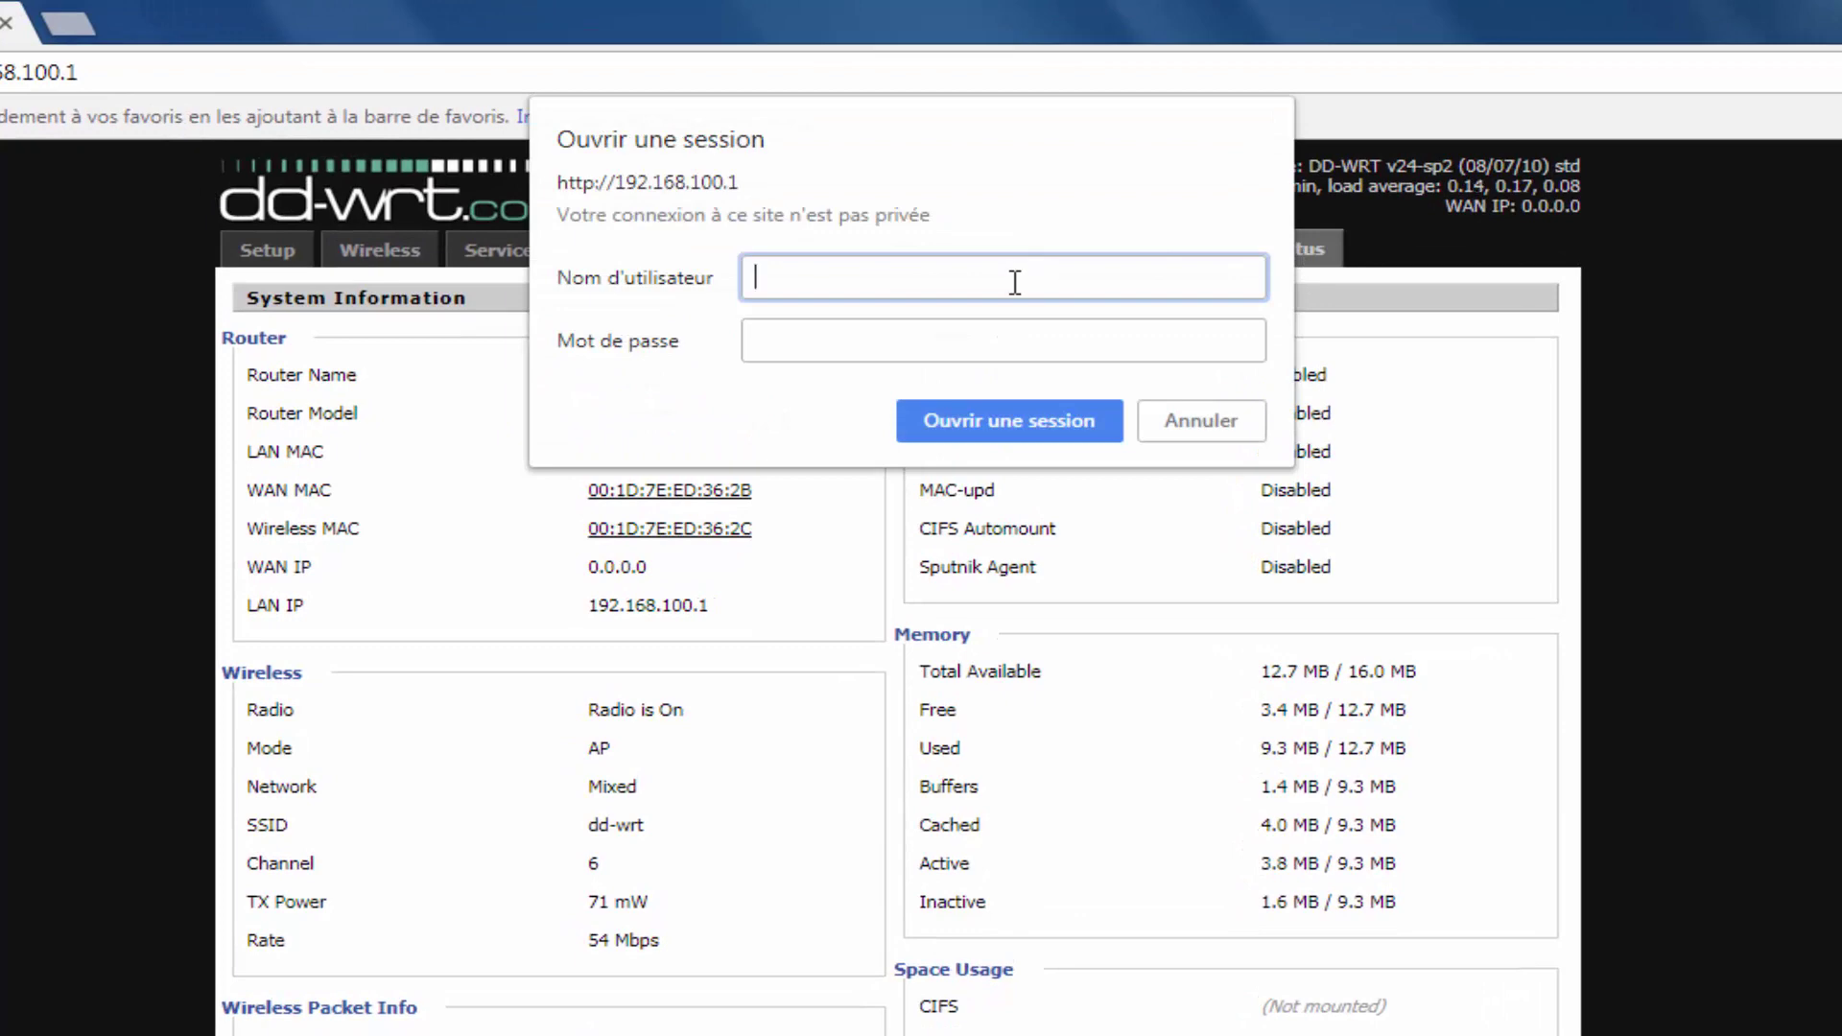
pyautogui.press('Tab')
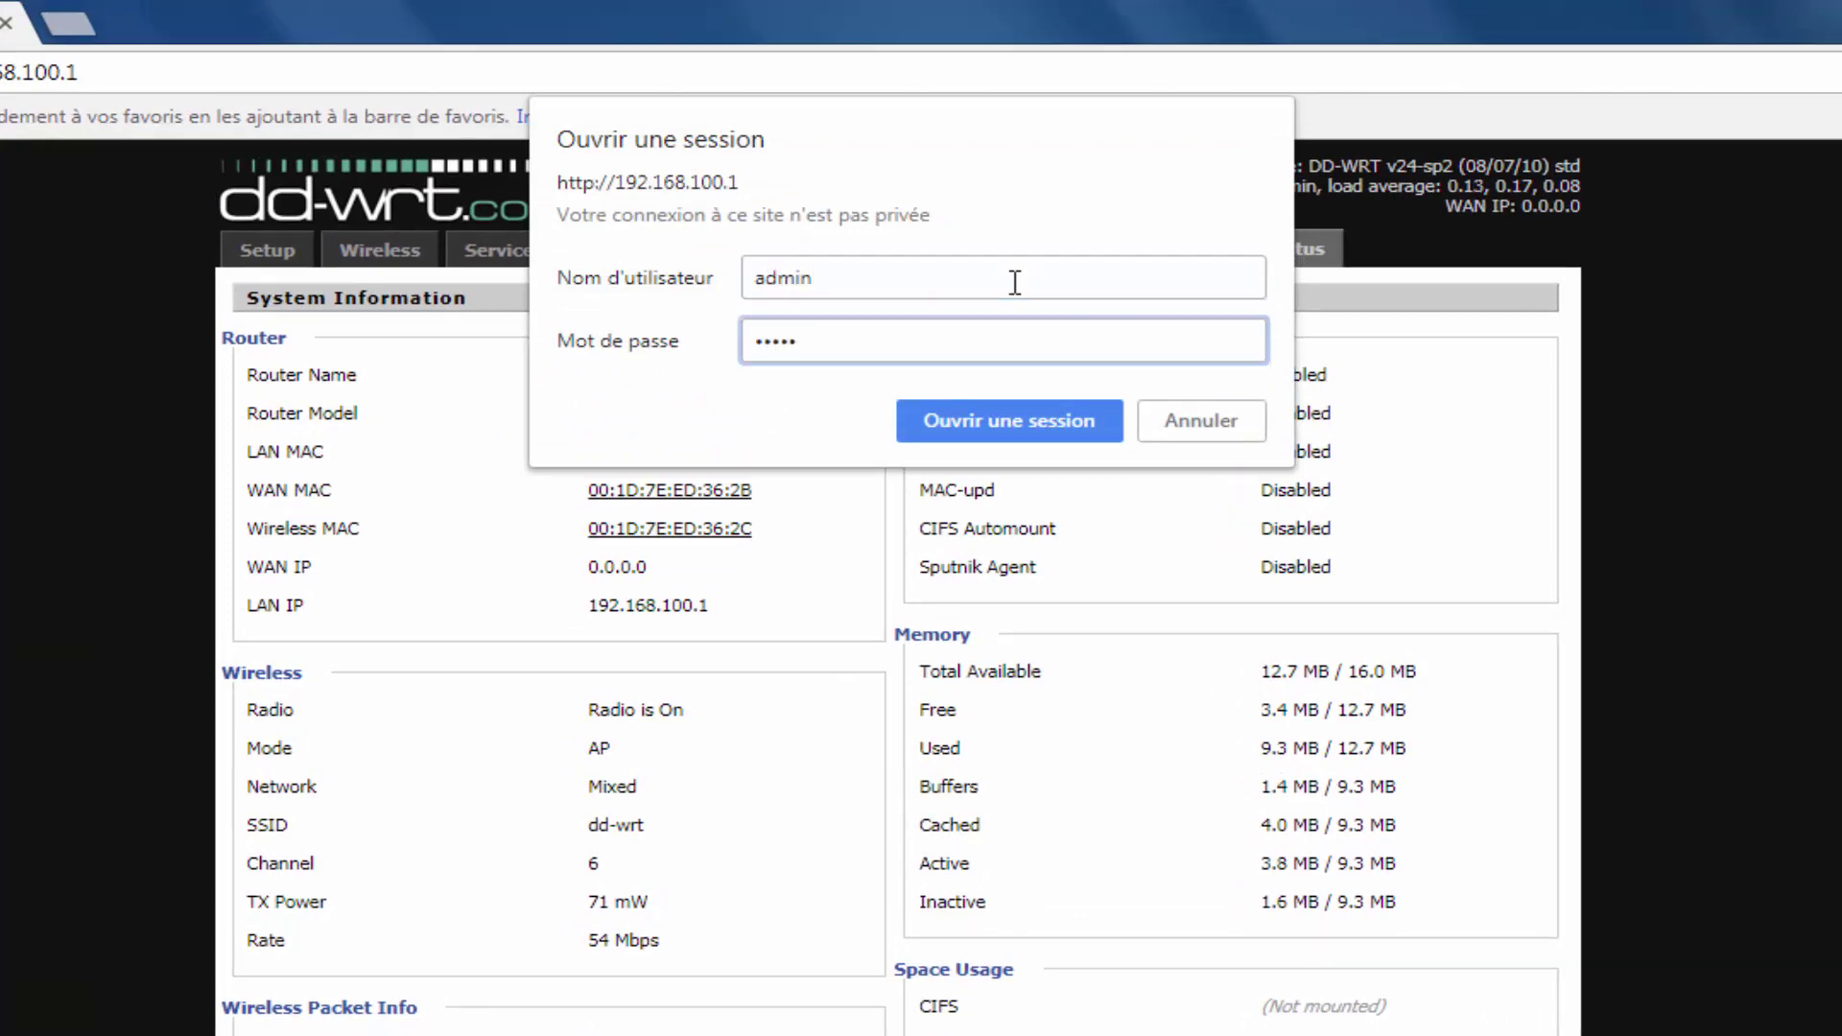
pyautogui.click(950, 430)
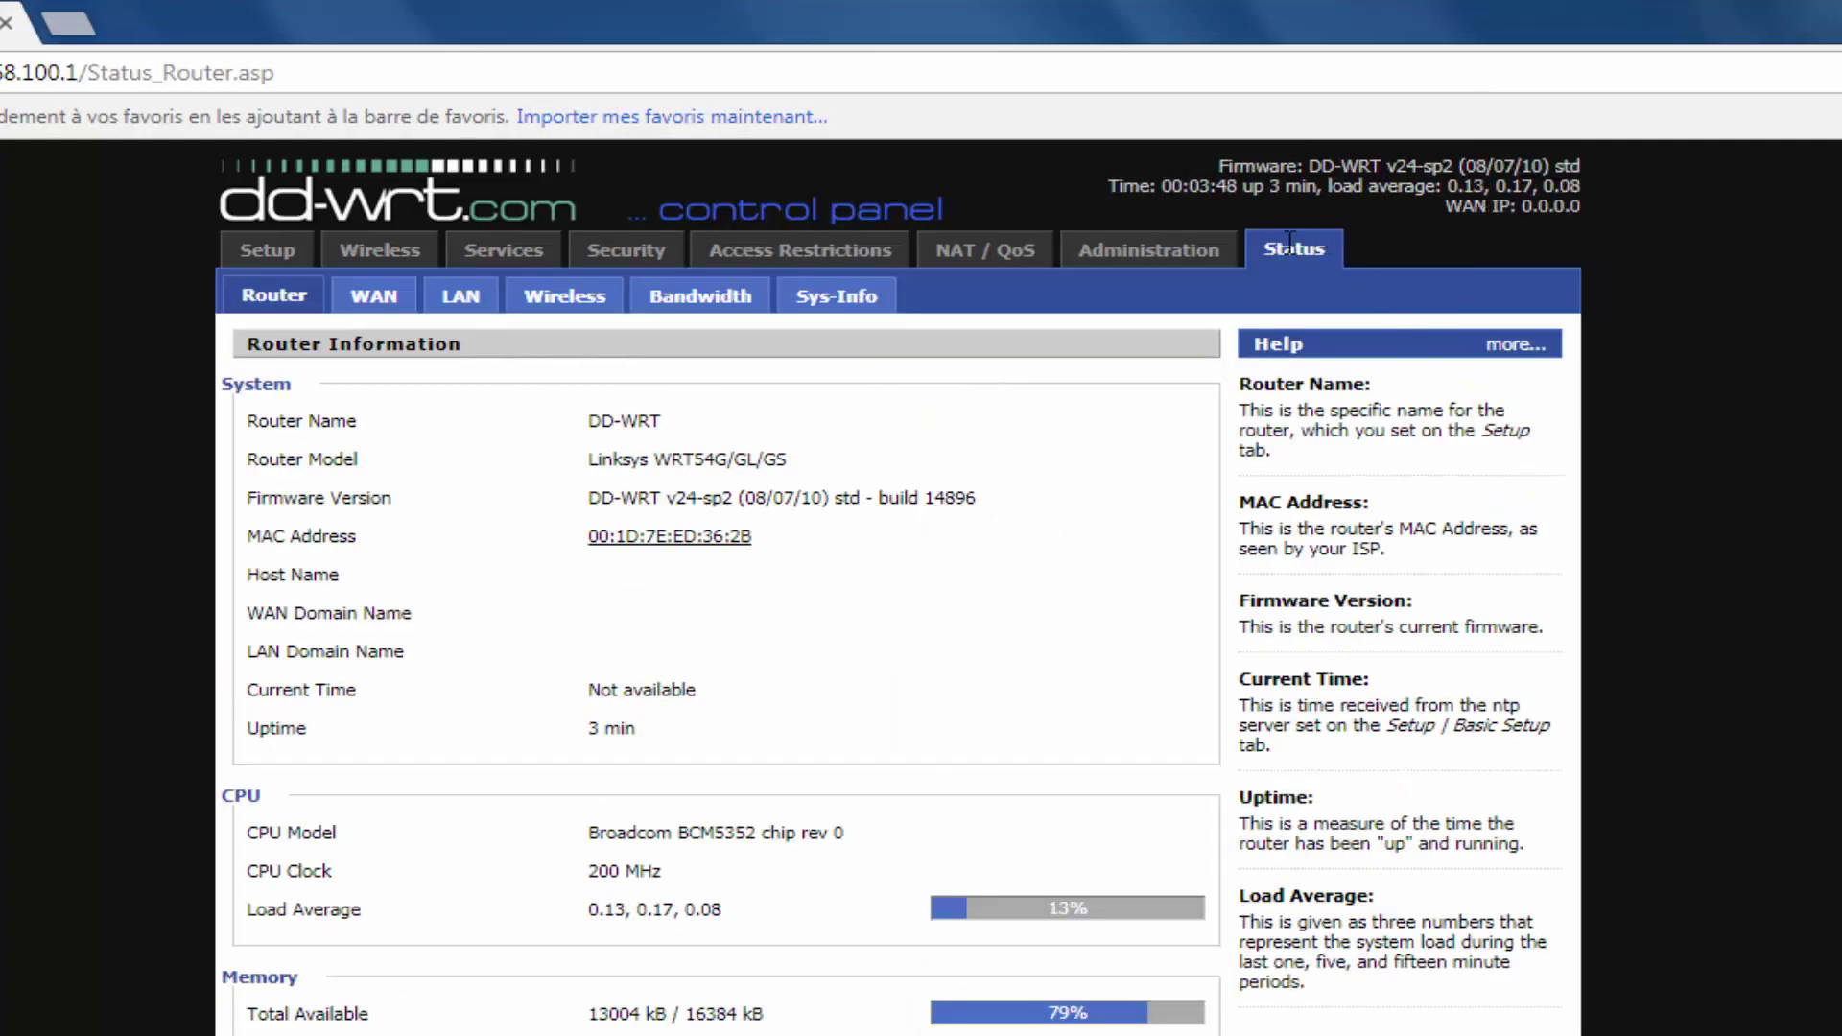
# From Status > Wireless, run a Site Survey, join the Tenda network and continue
pyautogui.click(568, 303)
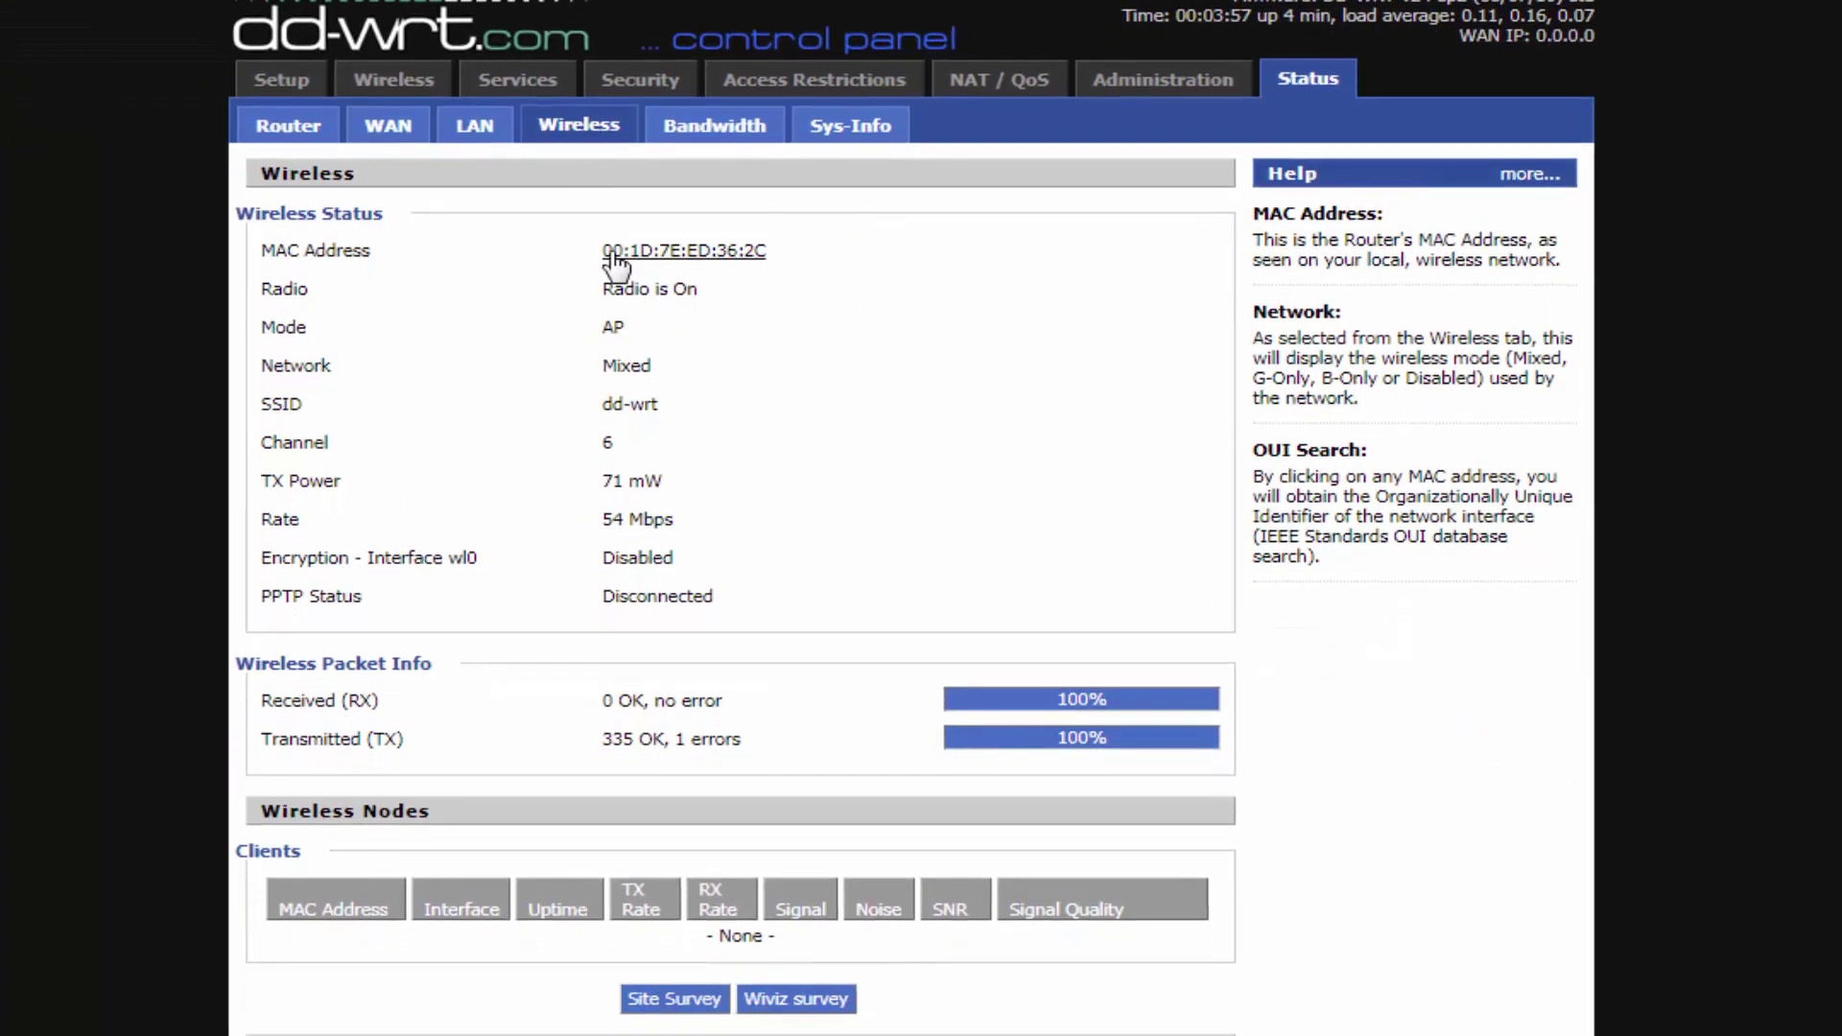
pyautogui.click(669, 1003)
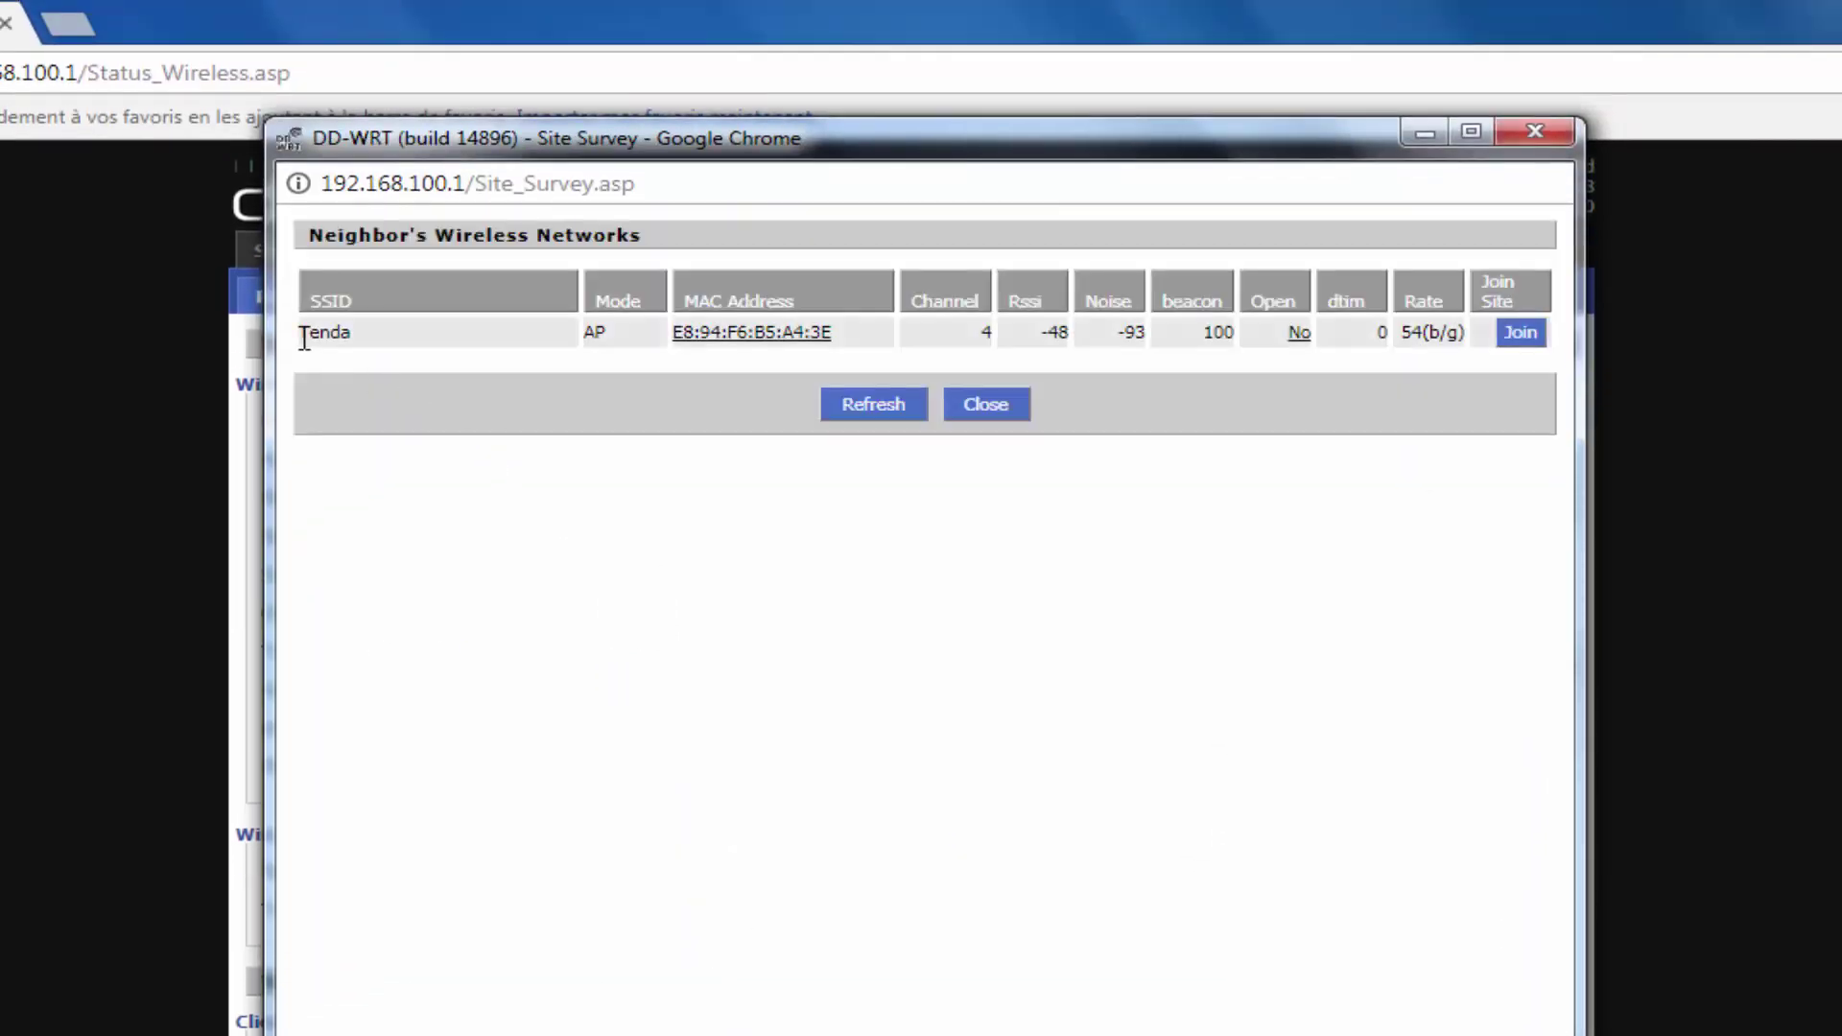
pyautogui.moveTo(304, 338); pyautogui.dragTo(362, 347)
pyautogui.click(376, 357)
pyautogui.moveTo(909, 300); pyautogui.dragTo(977, 321)
pyautogui.click(979, 329)
pyautogui.click(1522, 336)
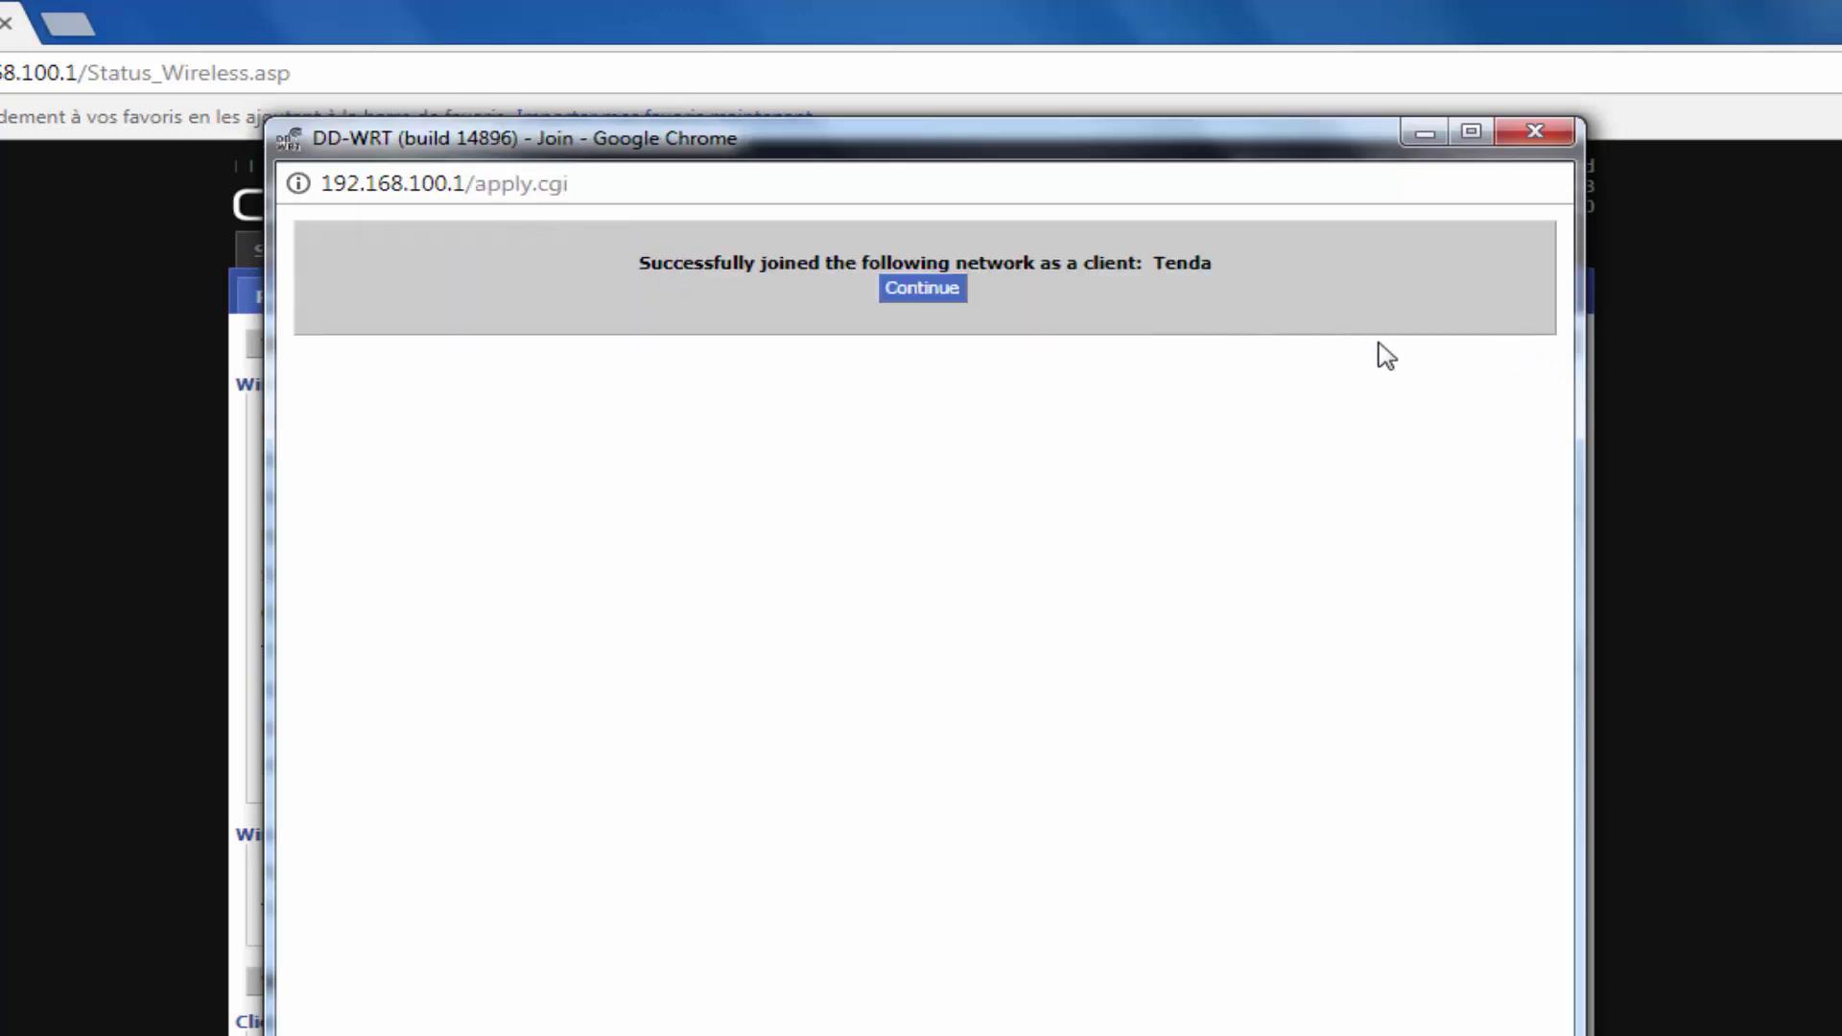
pyautogui.click(947, 300)
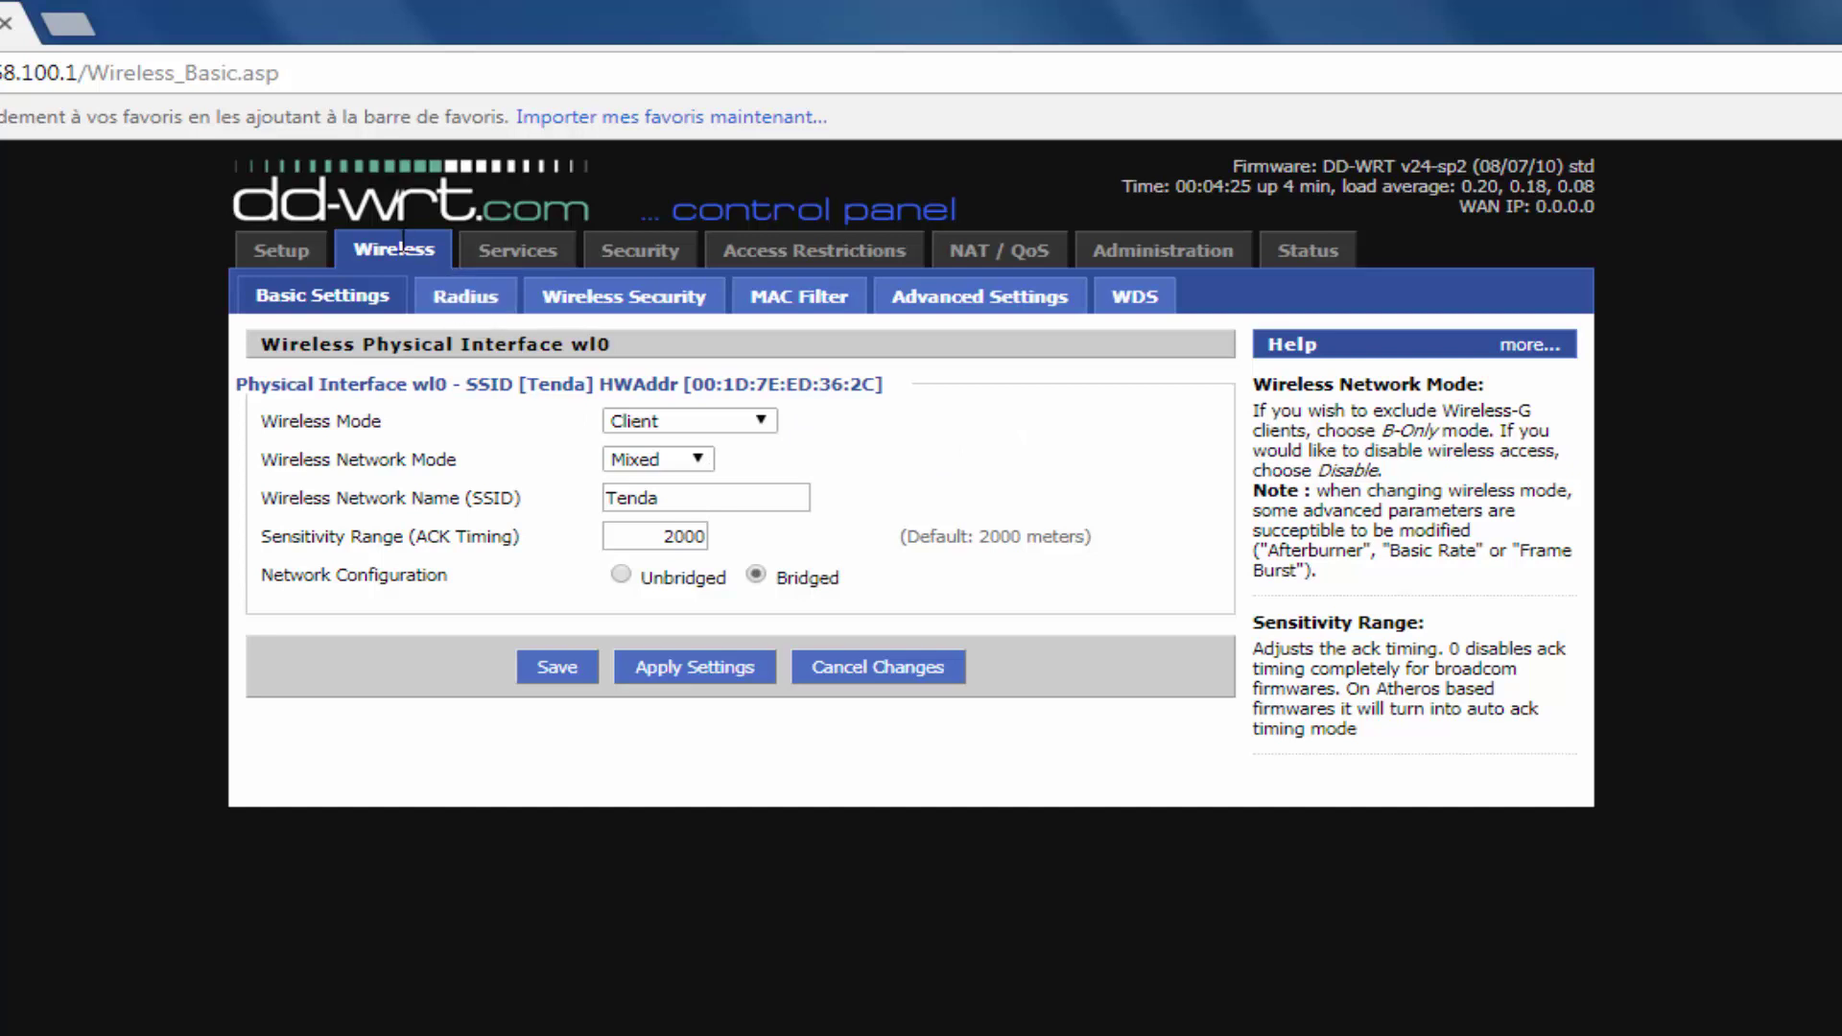
# Set Wireless Mode to Repeater in Wireless Basic Settings and save
pyautogui.click(671, 425)
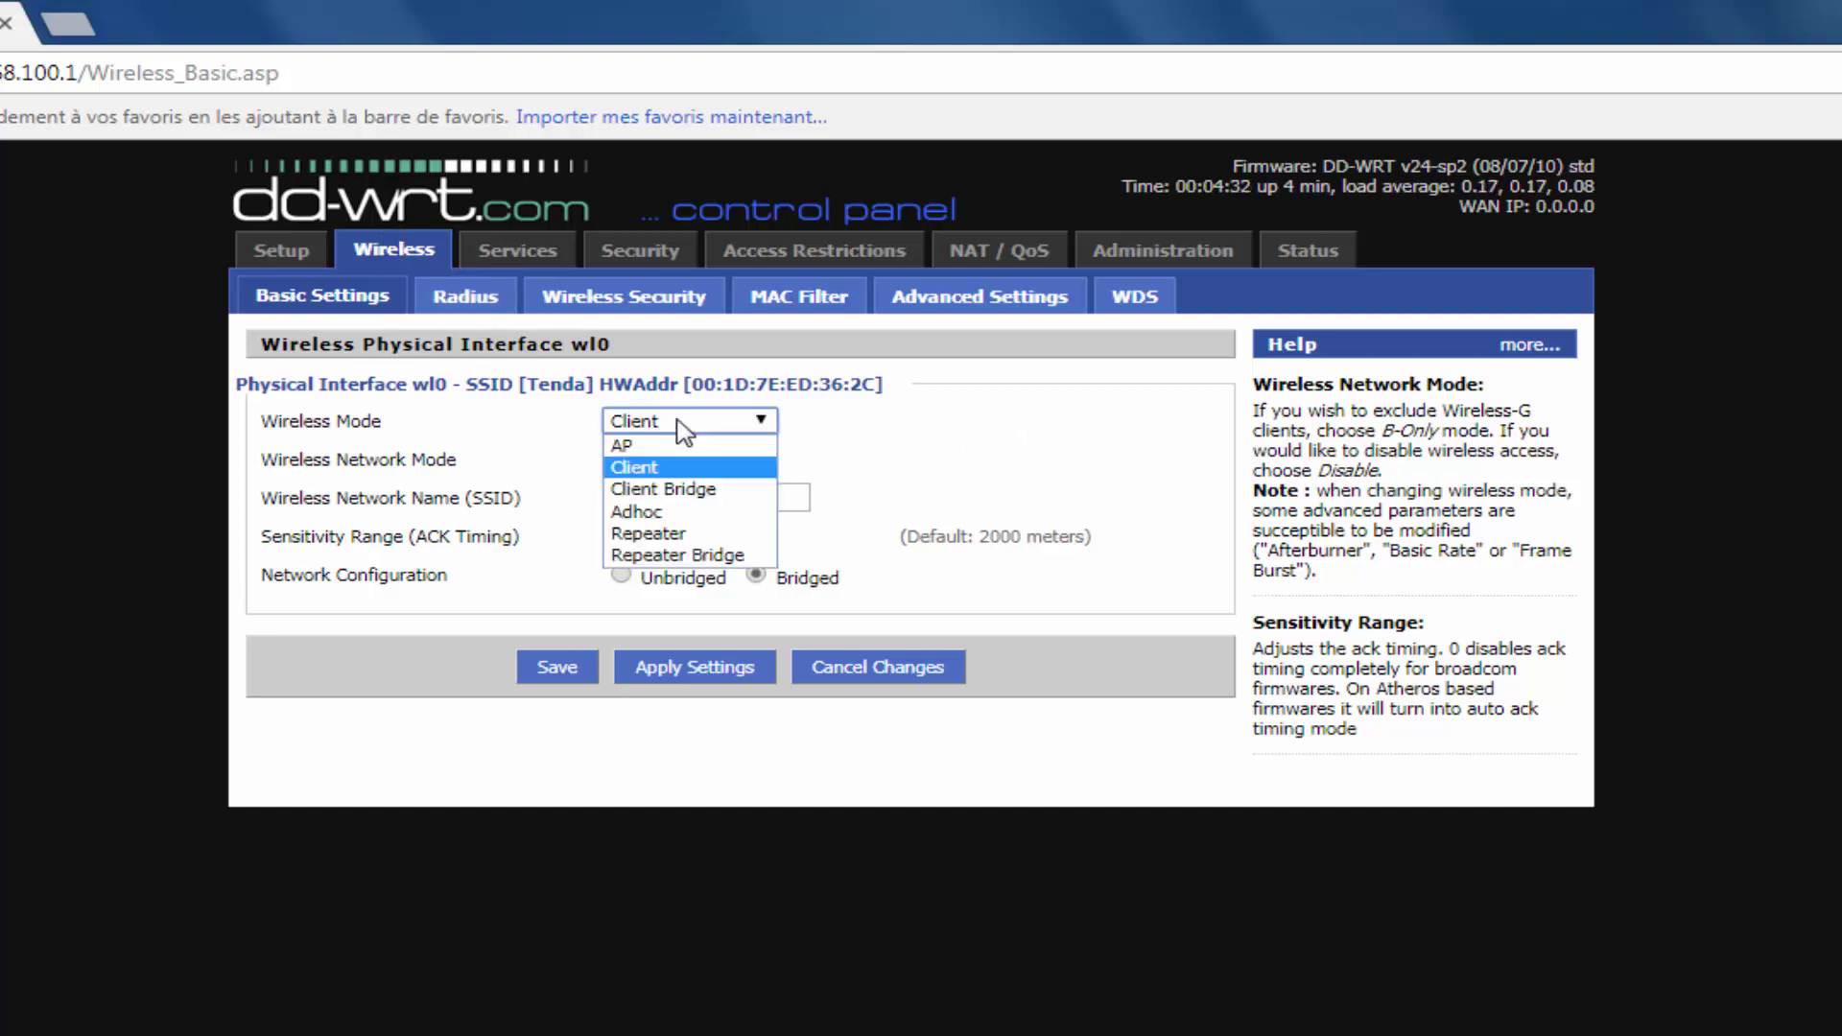
pyautogui.click(676, 535)
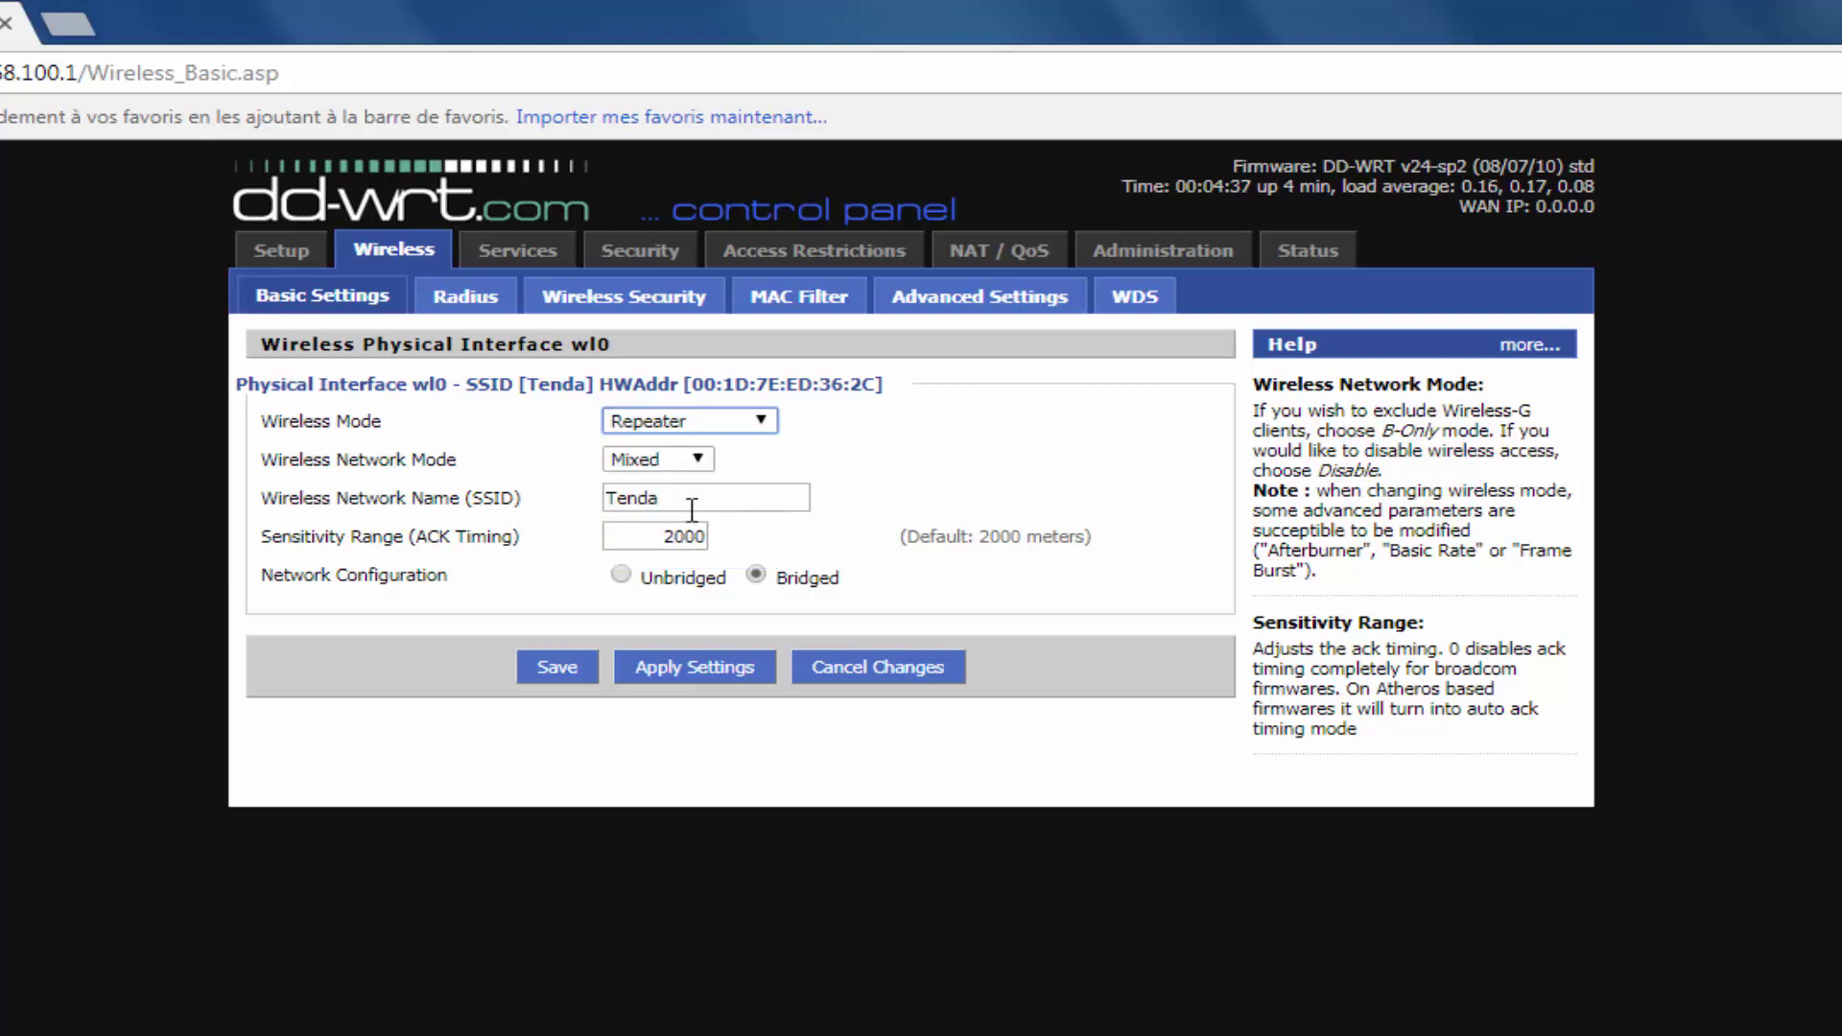
pyautogui.click(555, 672)
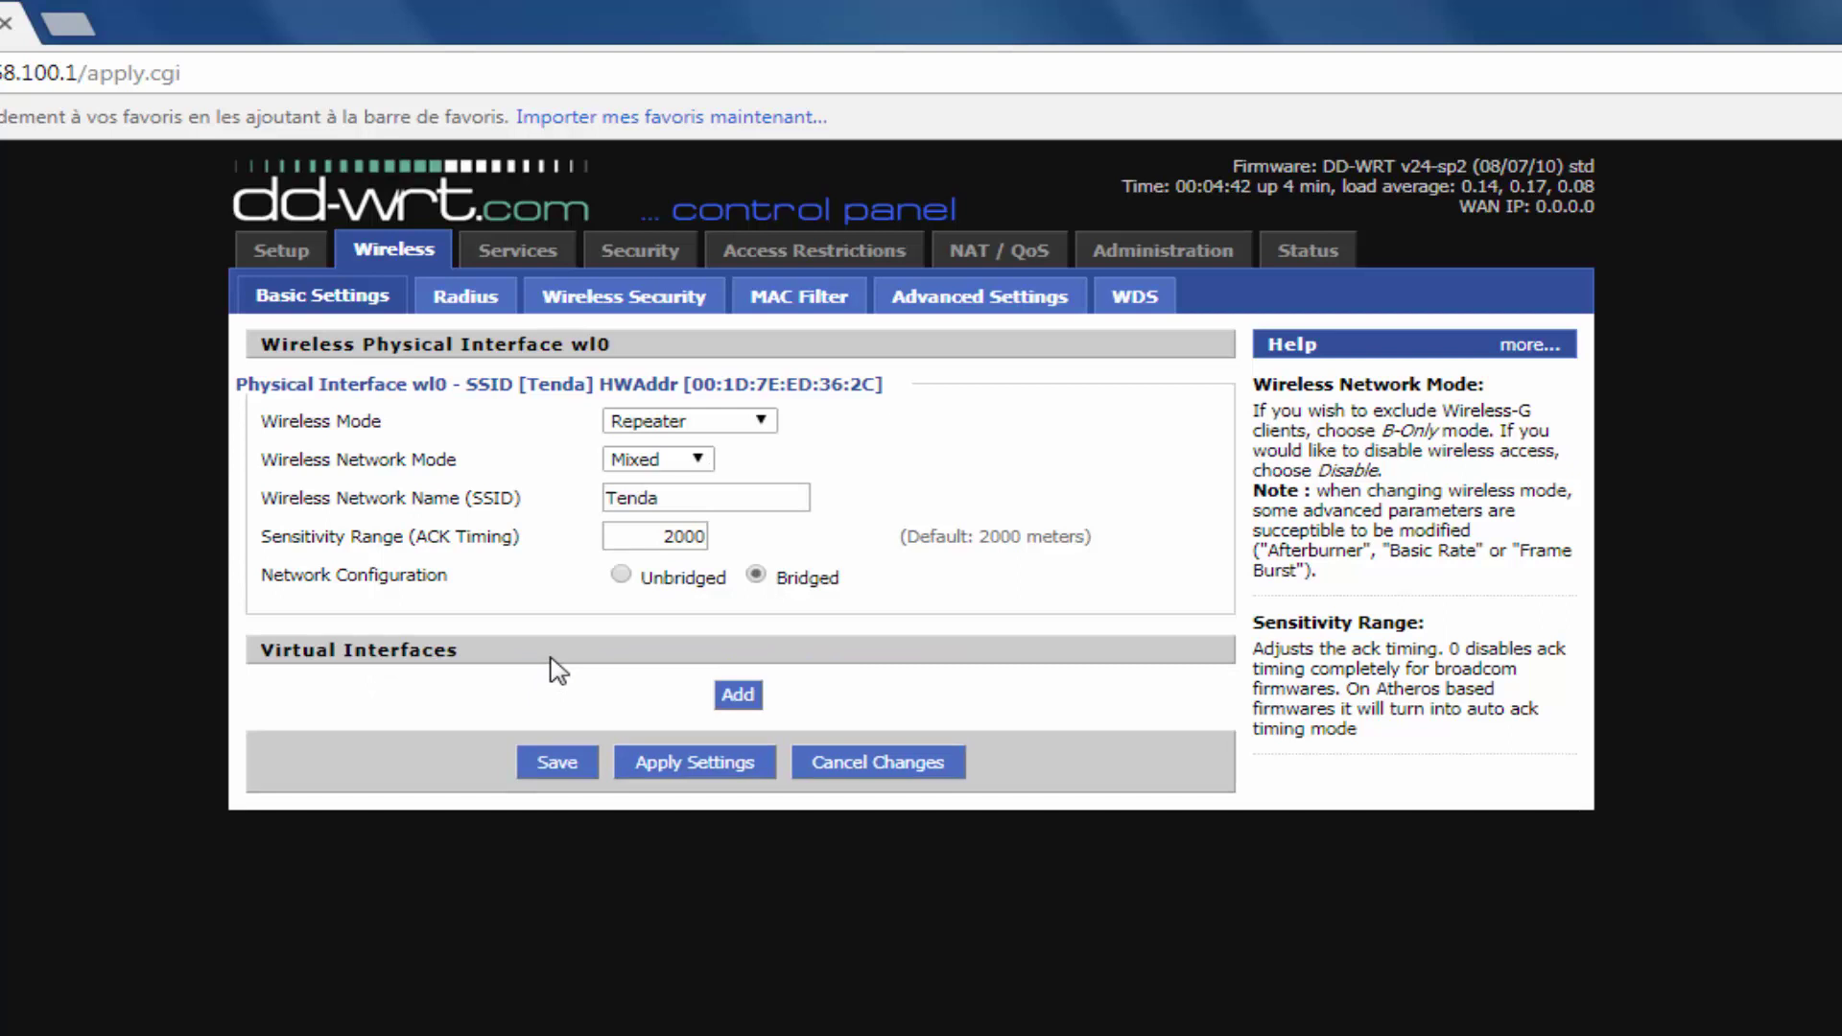
# Set wl0 security to WPA2 Personal with AES, enter the shared key, then save and apply
pyautogui.click(620, 305)
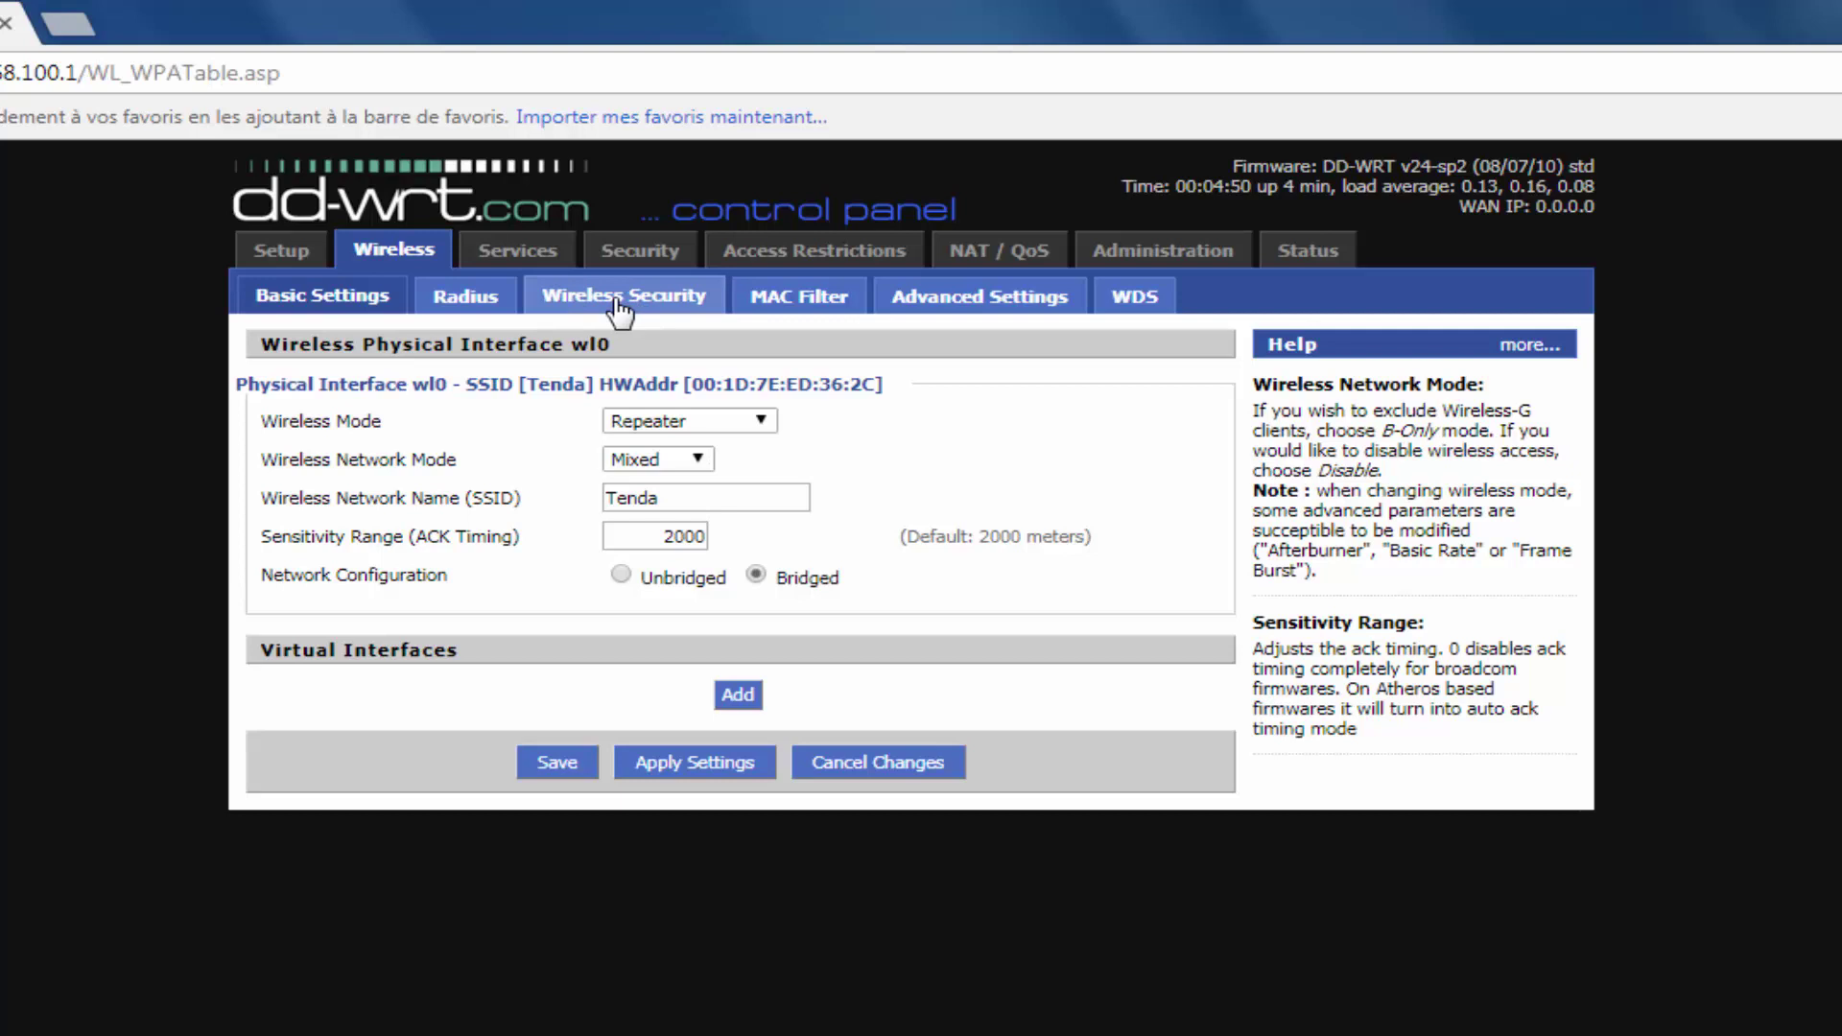
pyautogui.click(700, 428)
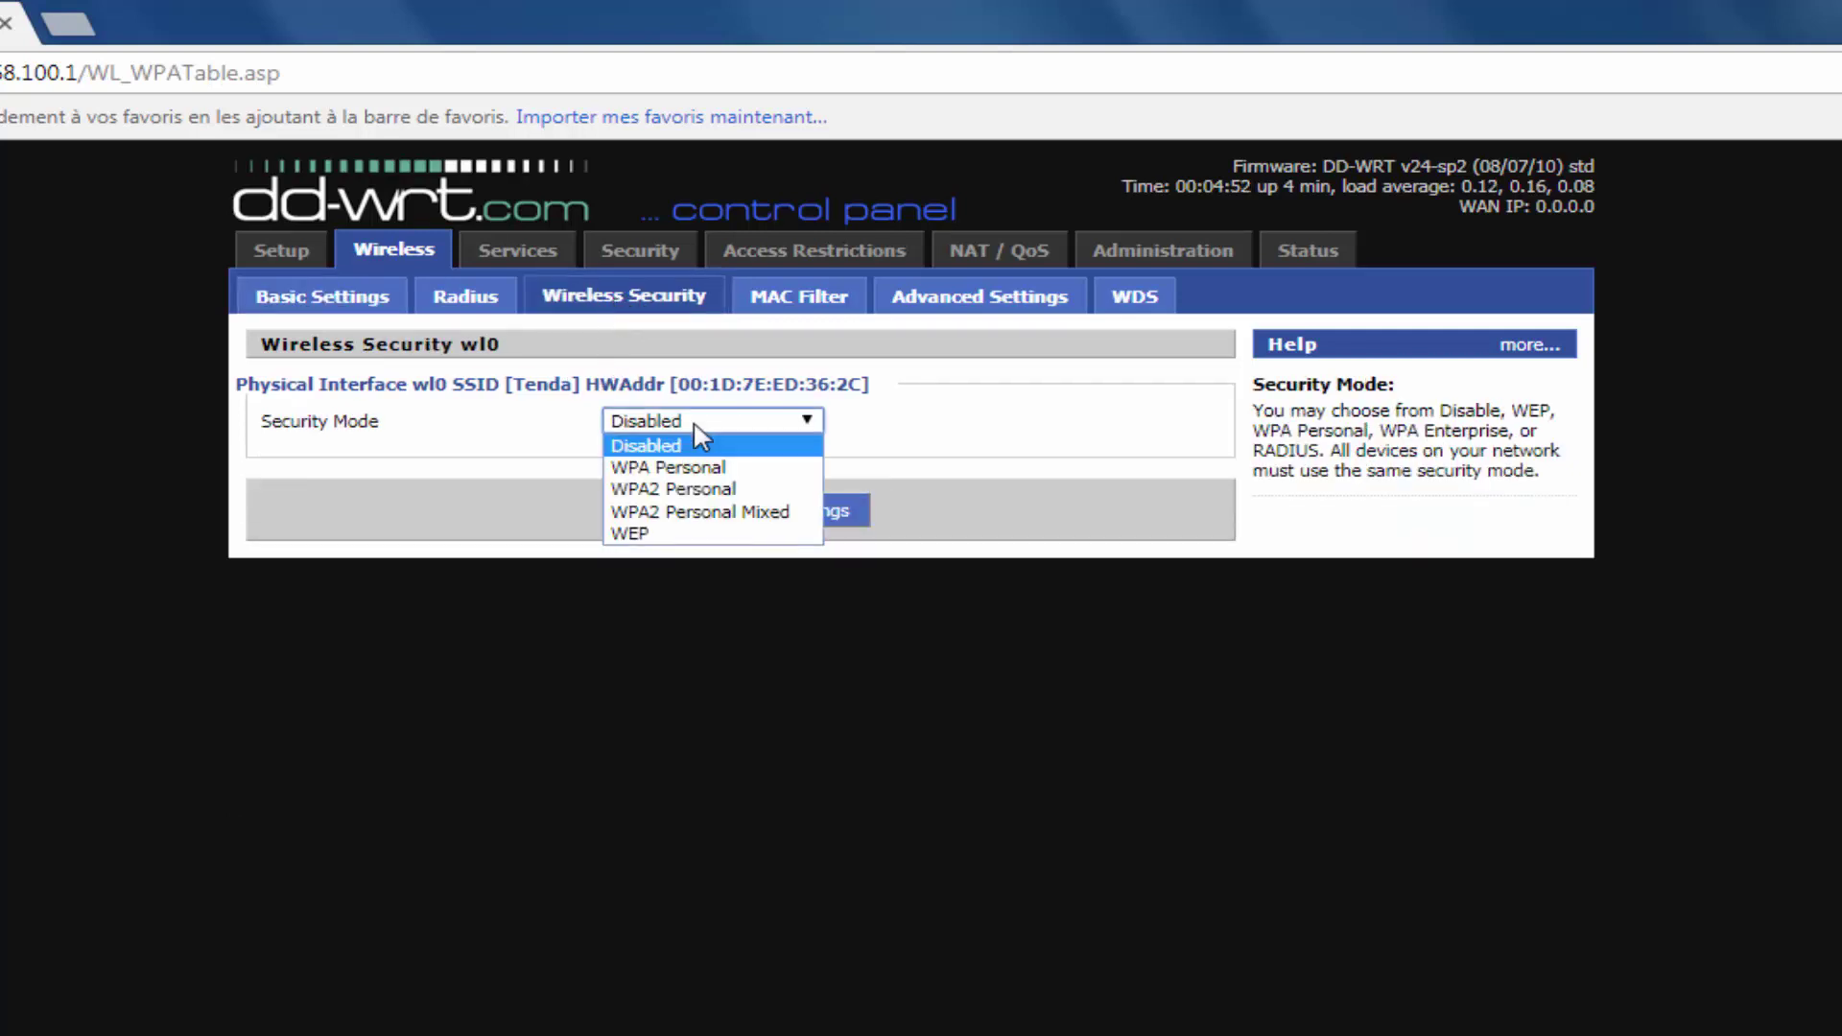
pyautogui.click(702, 490)
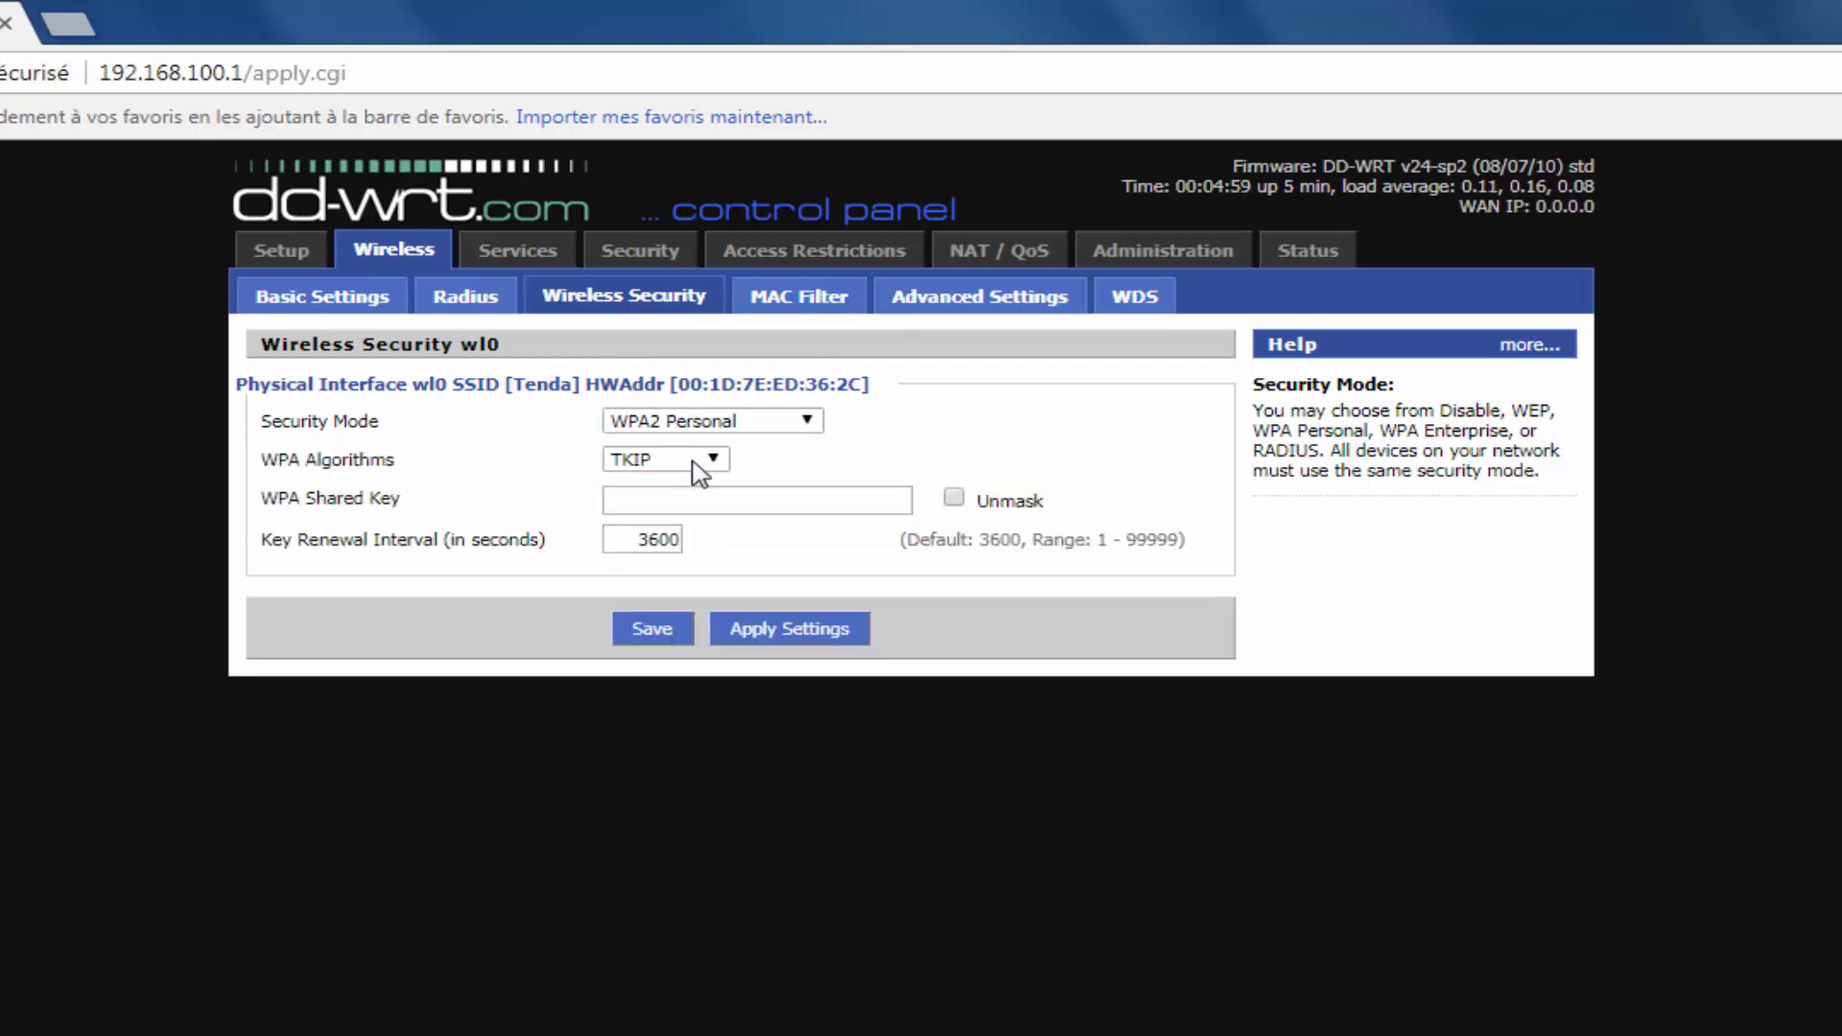
pyautogui.click(693, 461)
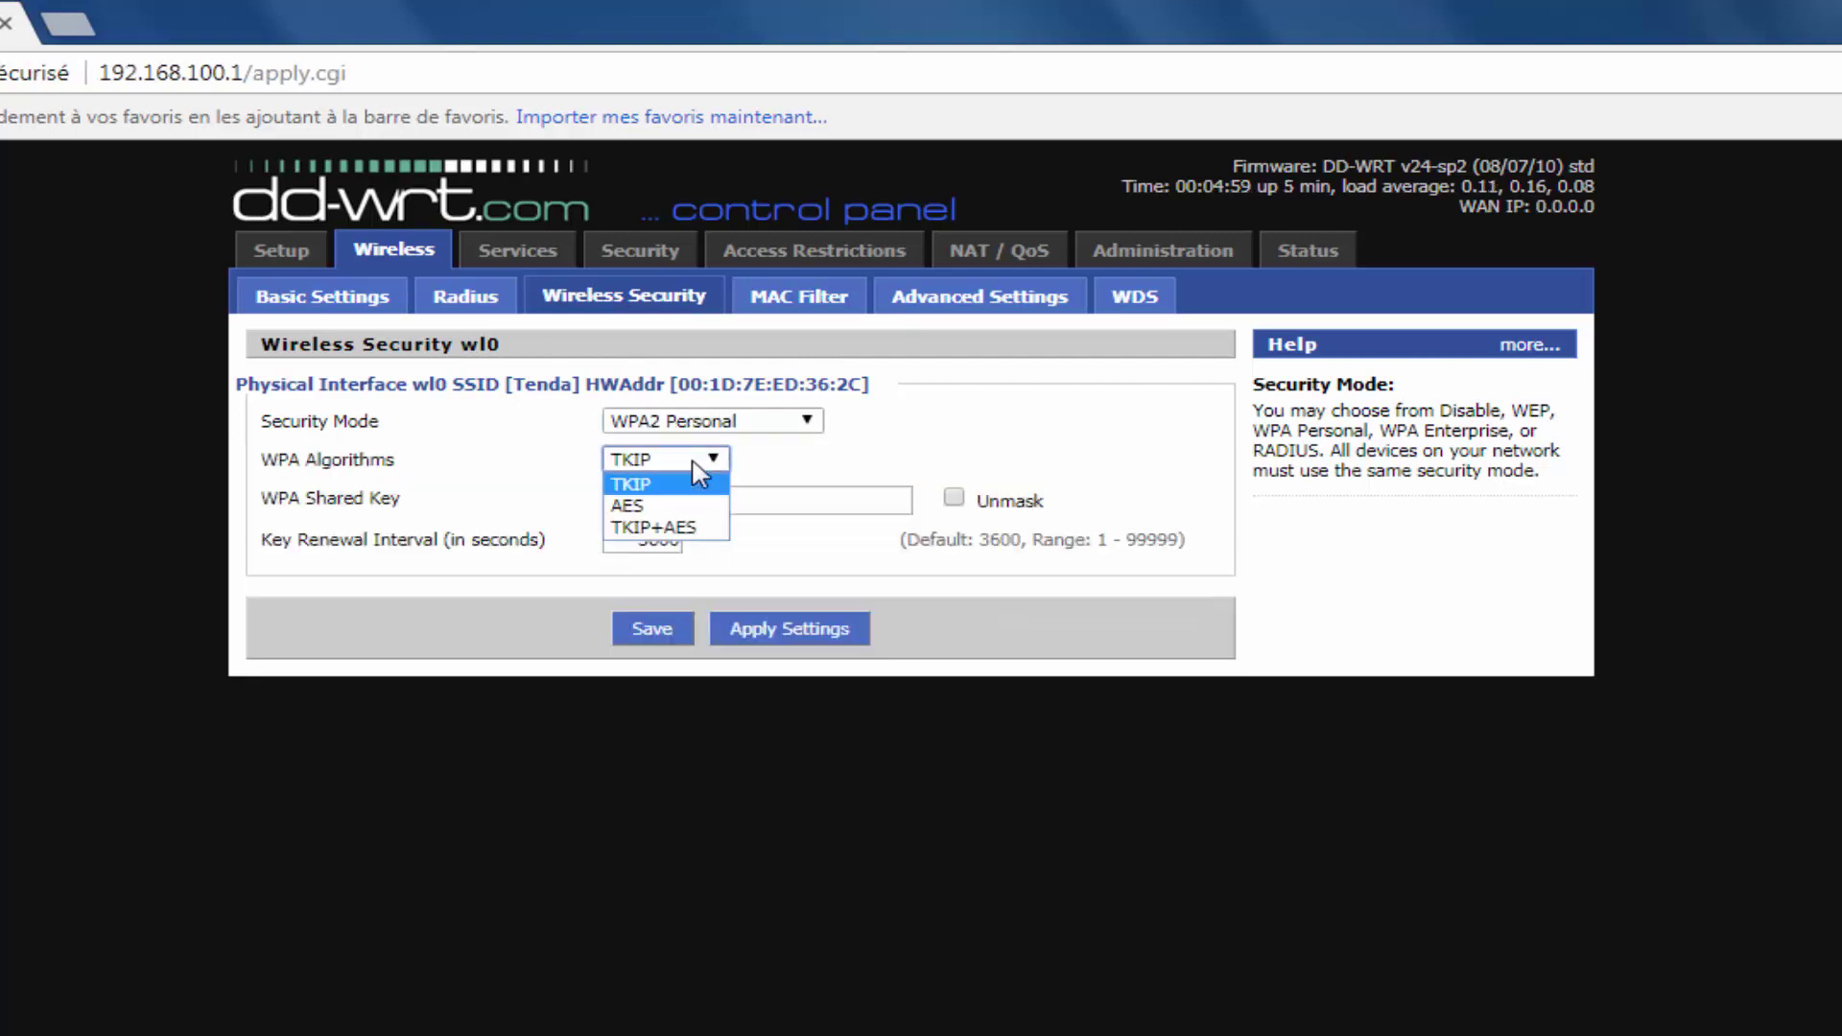
pyautogui.click(640, 508)
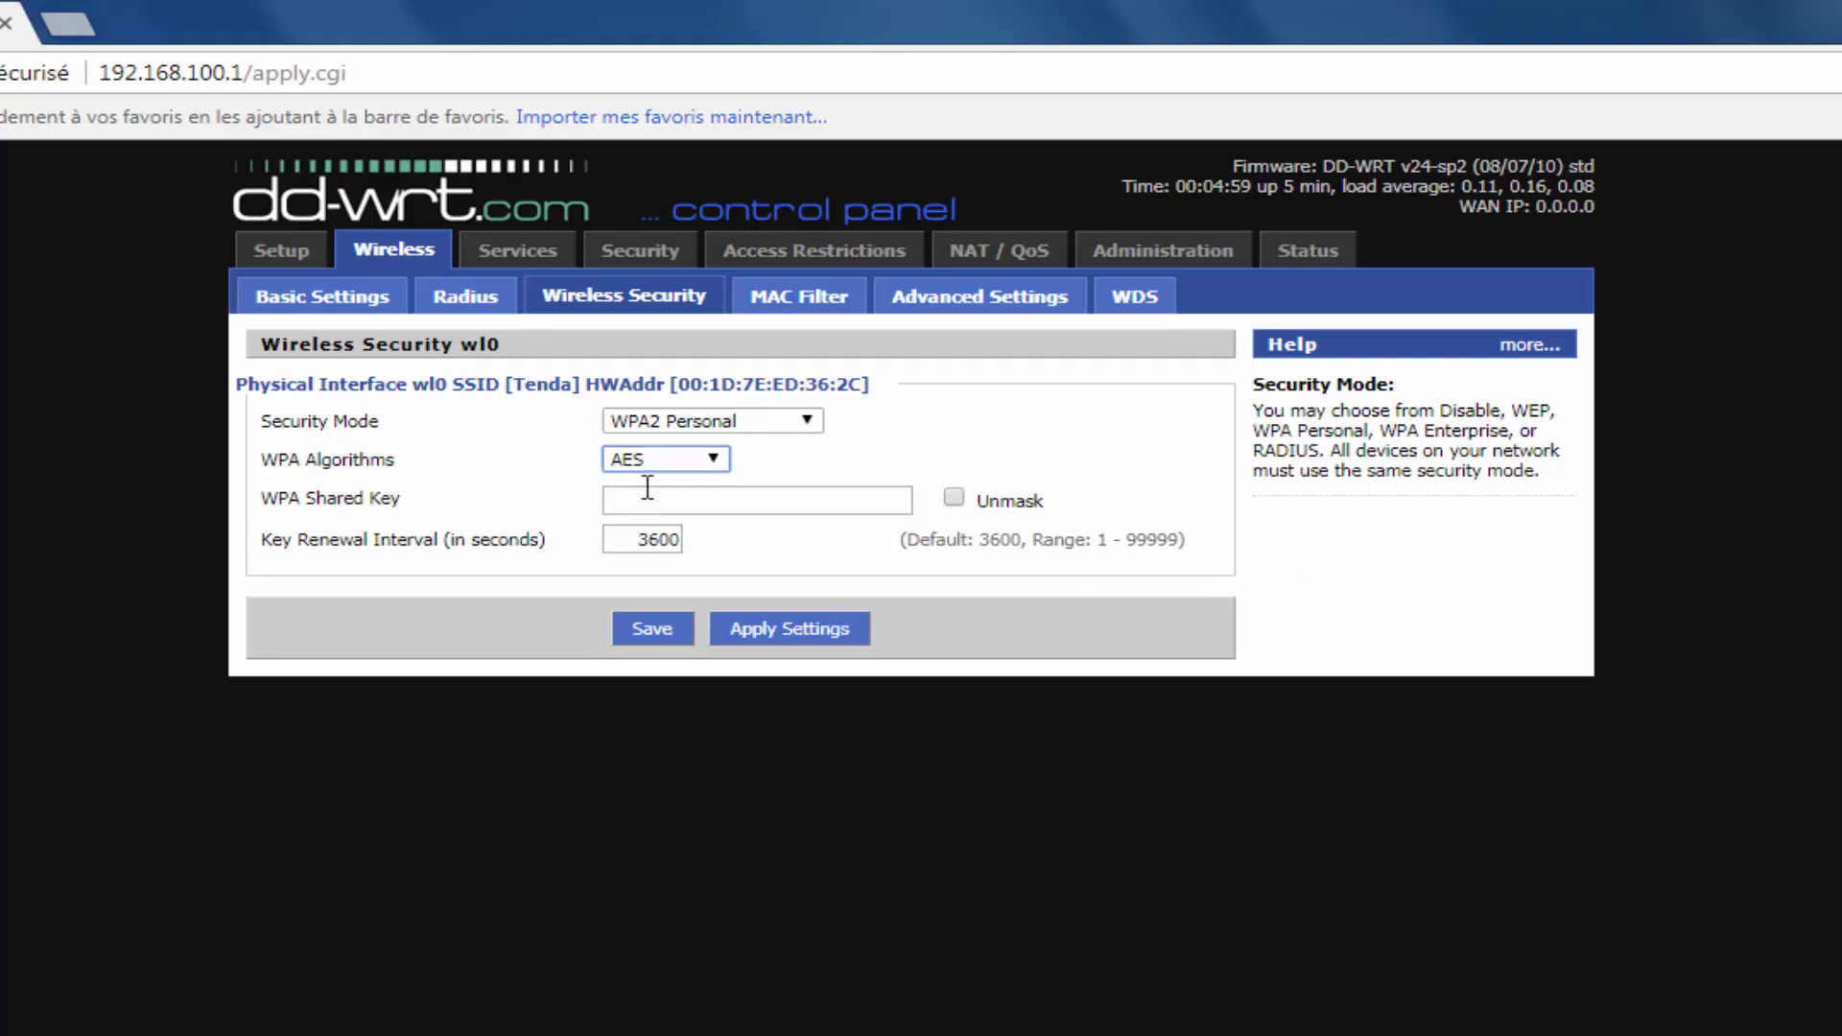
pyautogui.click(683, 499)
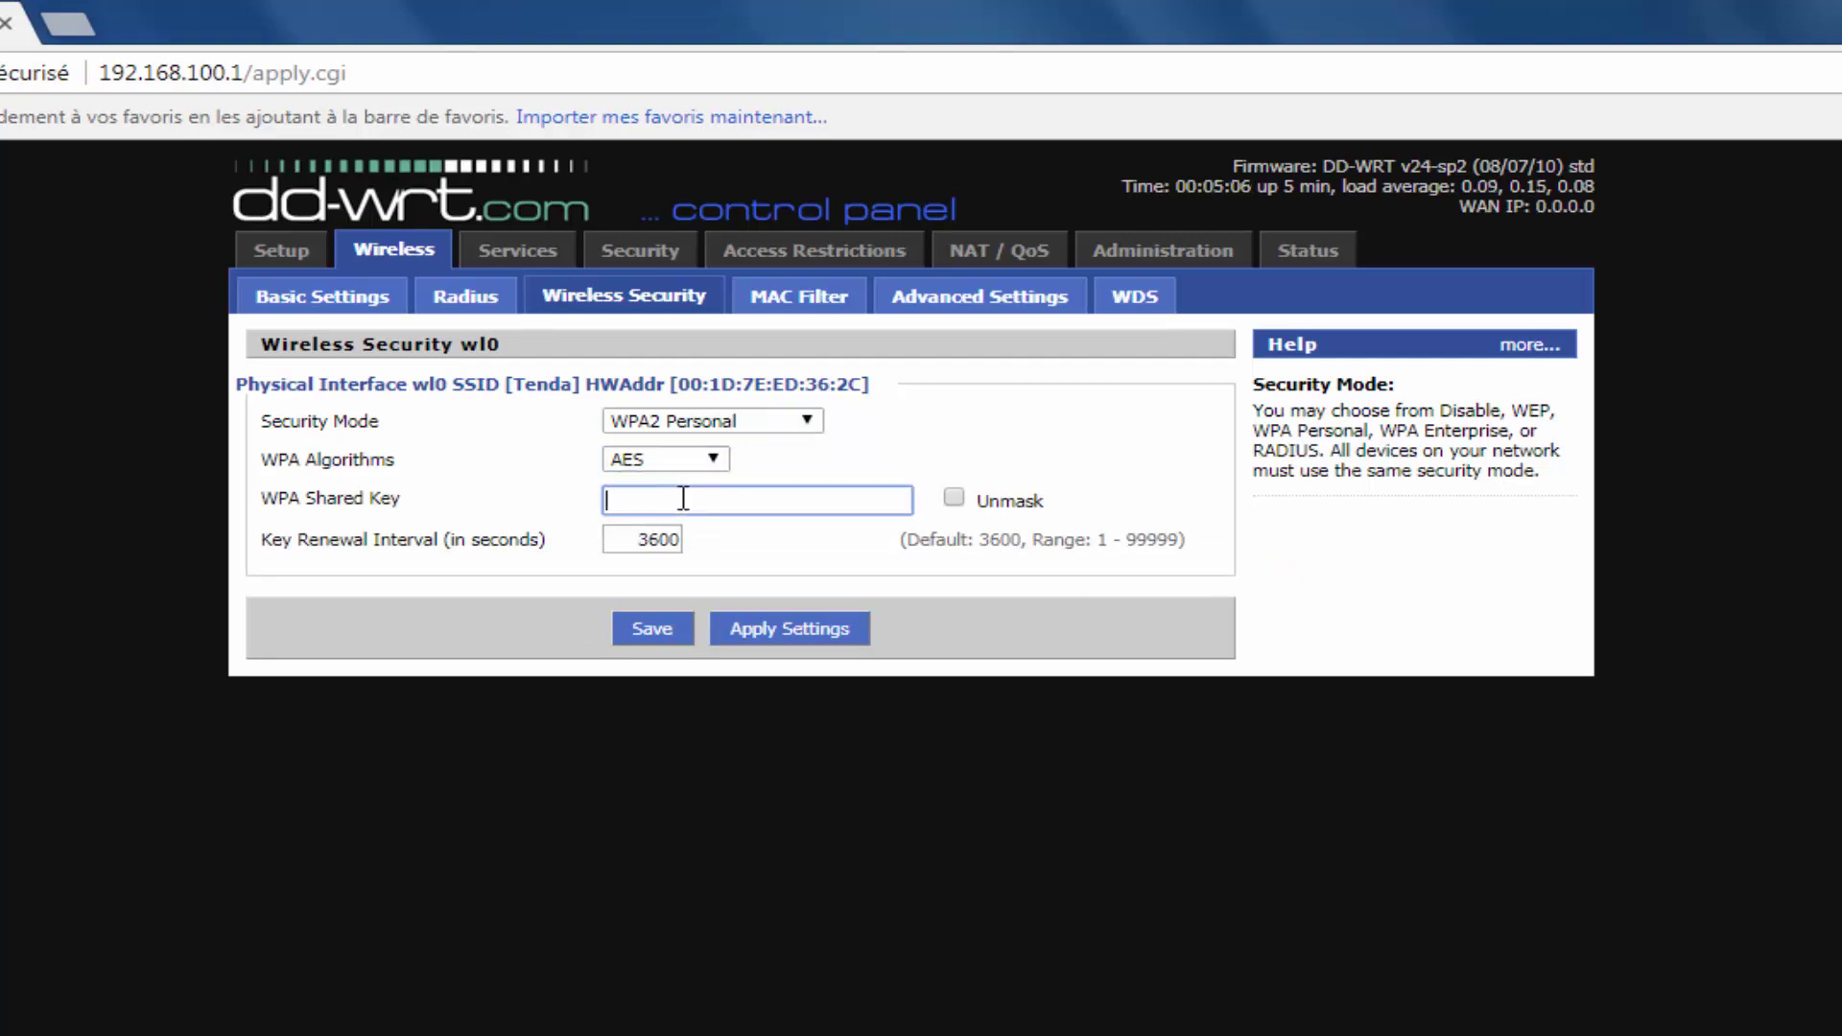
pyautogui.write('••••')
pyautogui.click(654, 630)
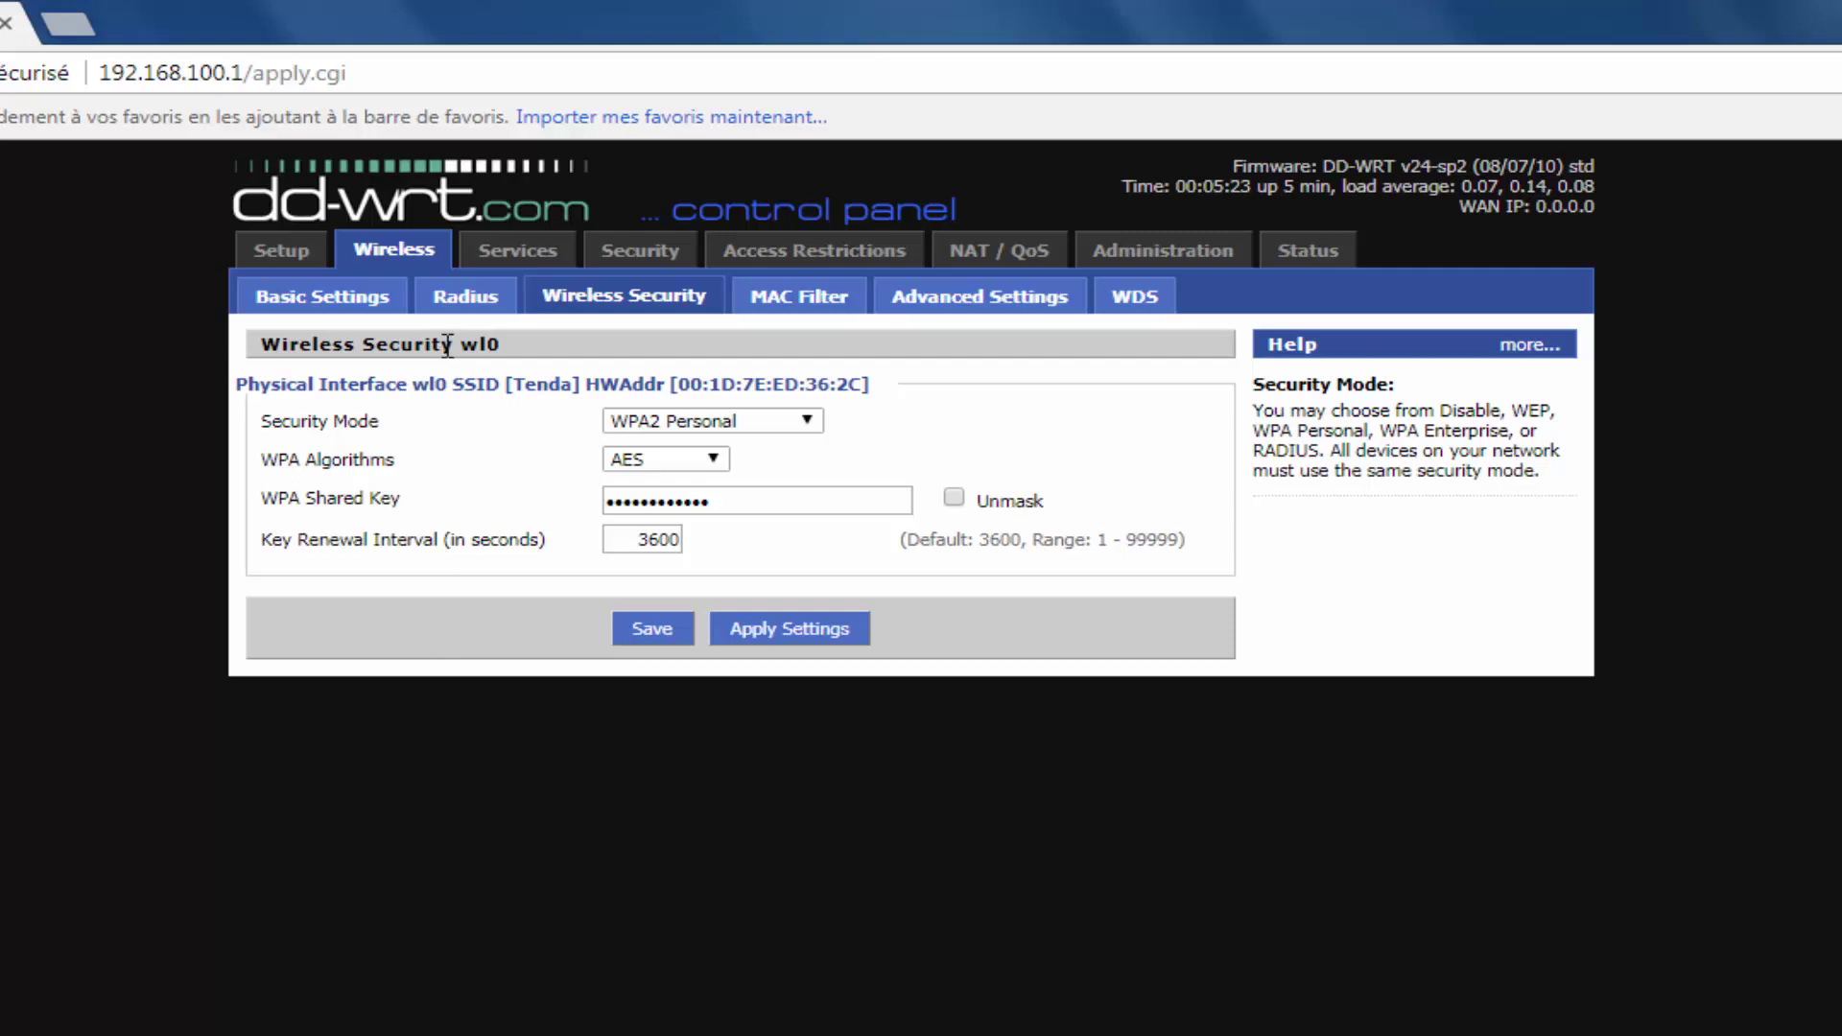
pyautogui.click(774, 636)
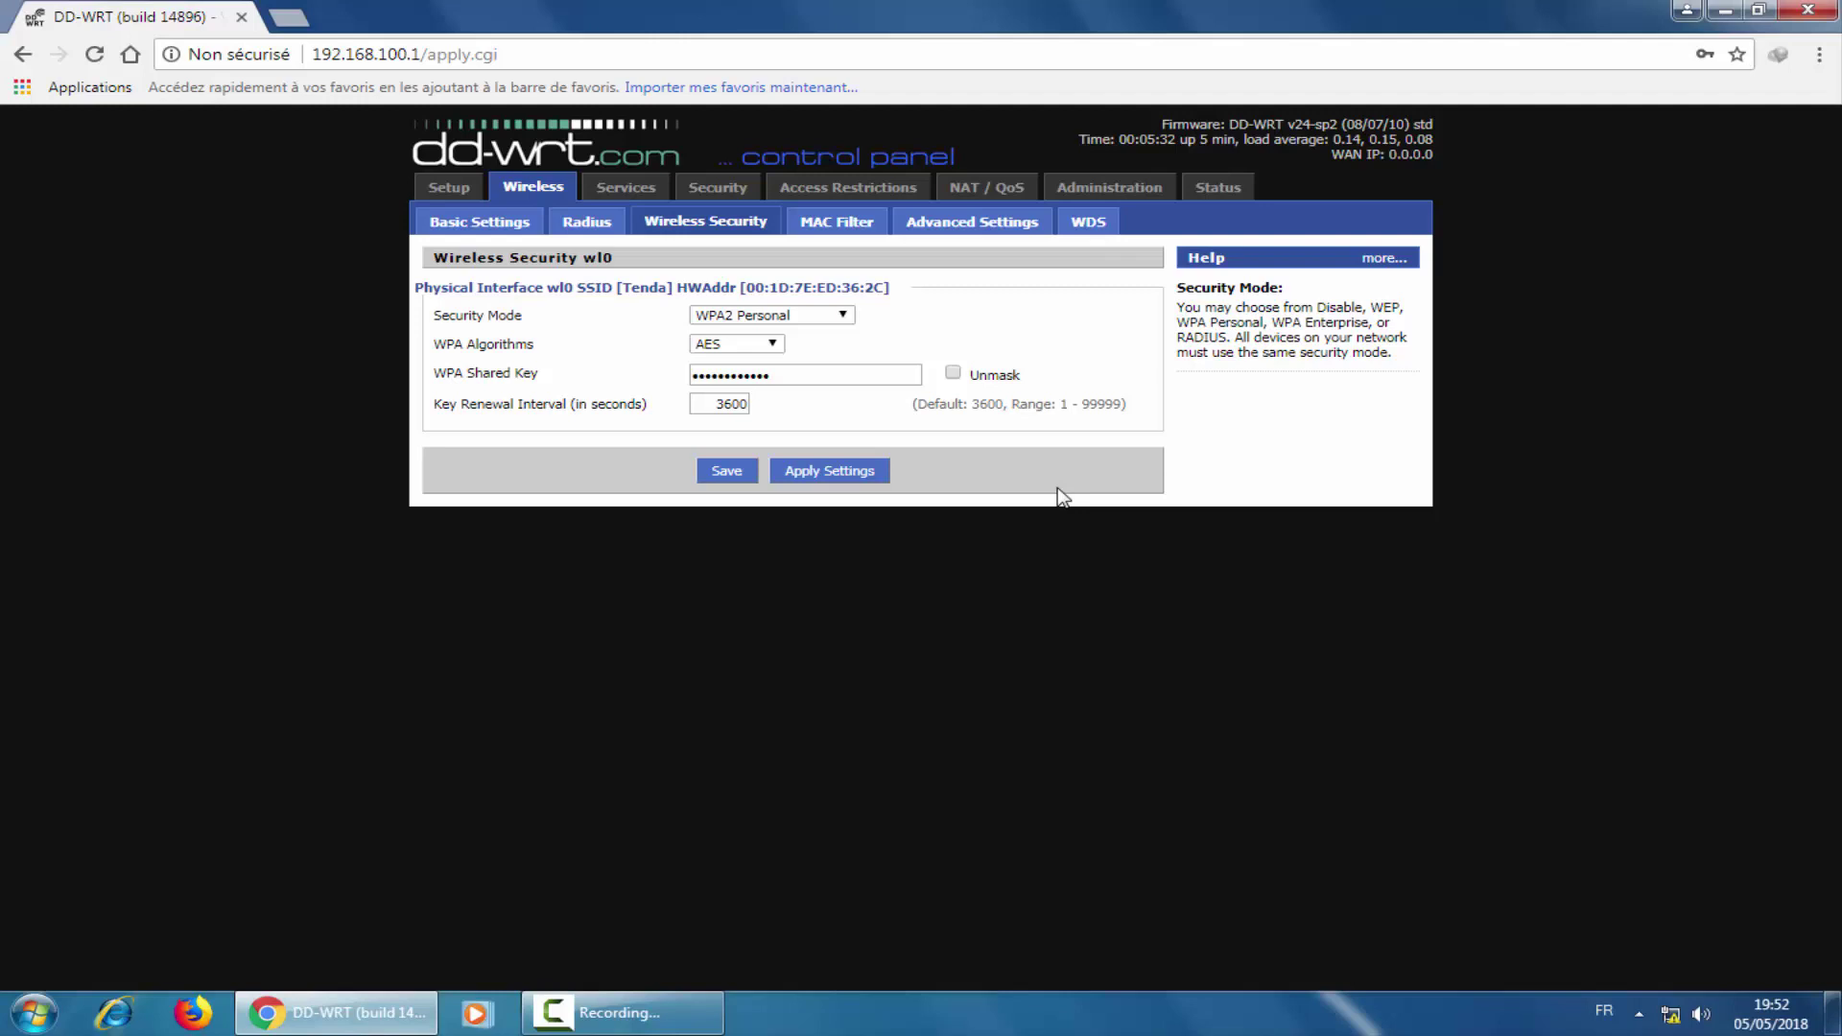
# Return to Wireless Basic Settings, now showing Repeater mode and WAN IP 192.168.1.9
pyautogui.click(477, 227)
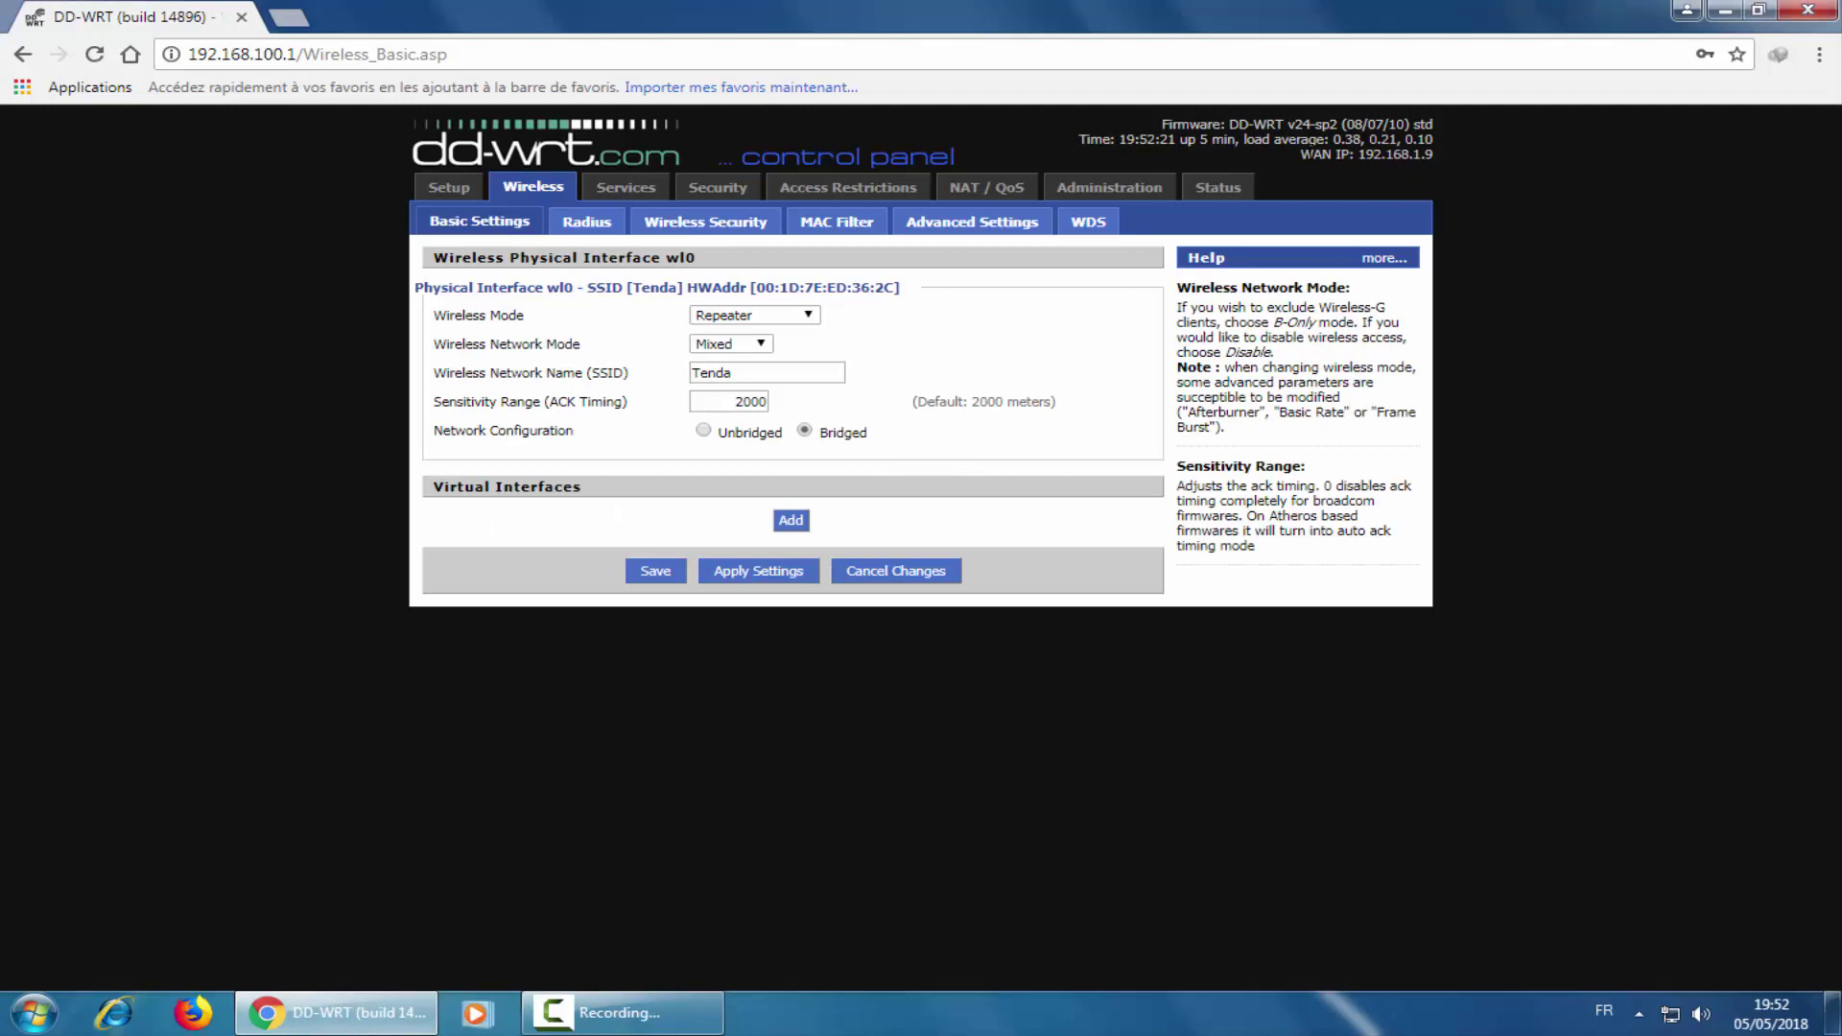
pyautogui.hotkey('ctrl', 'a')
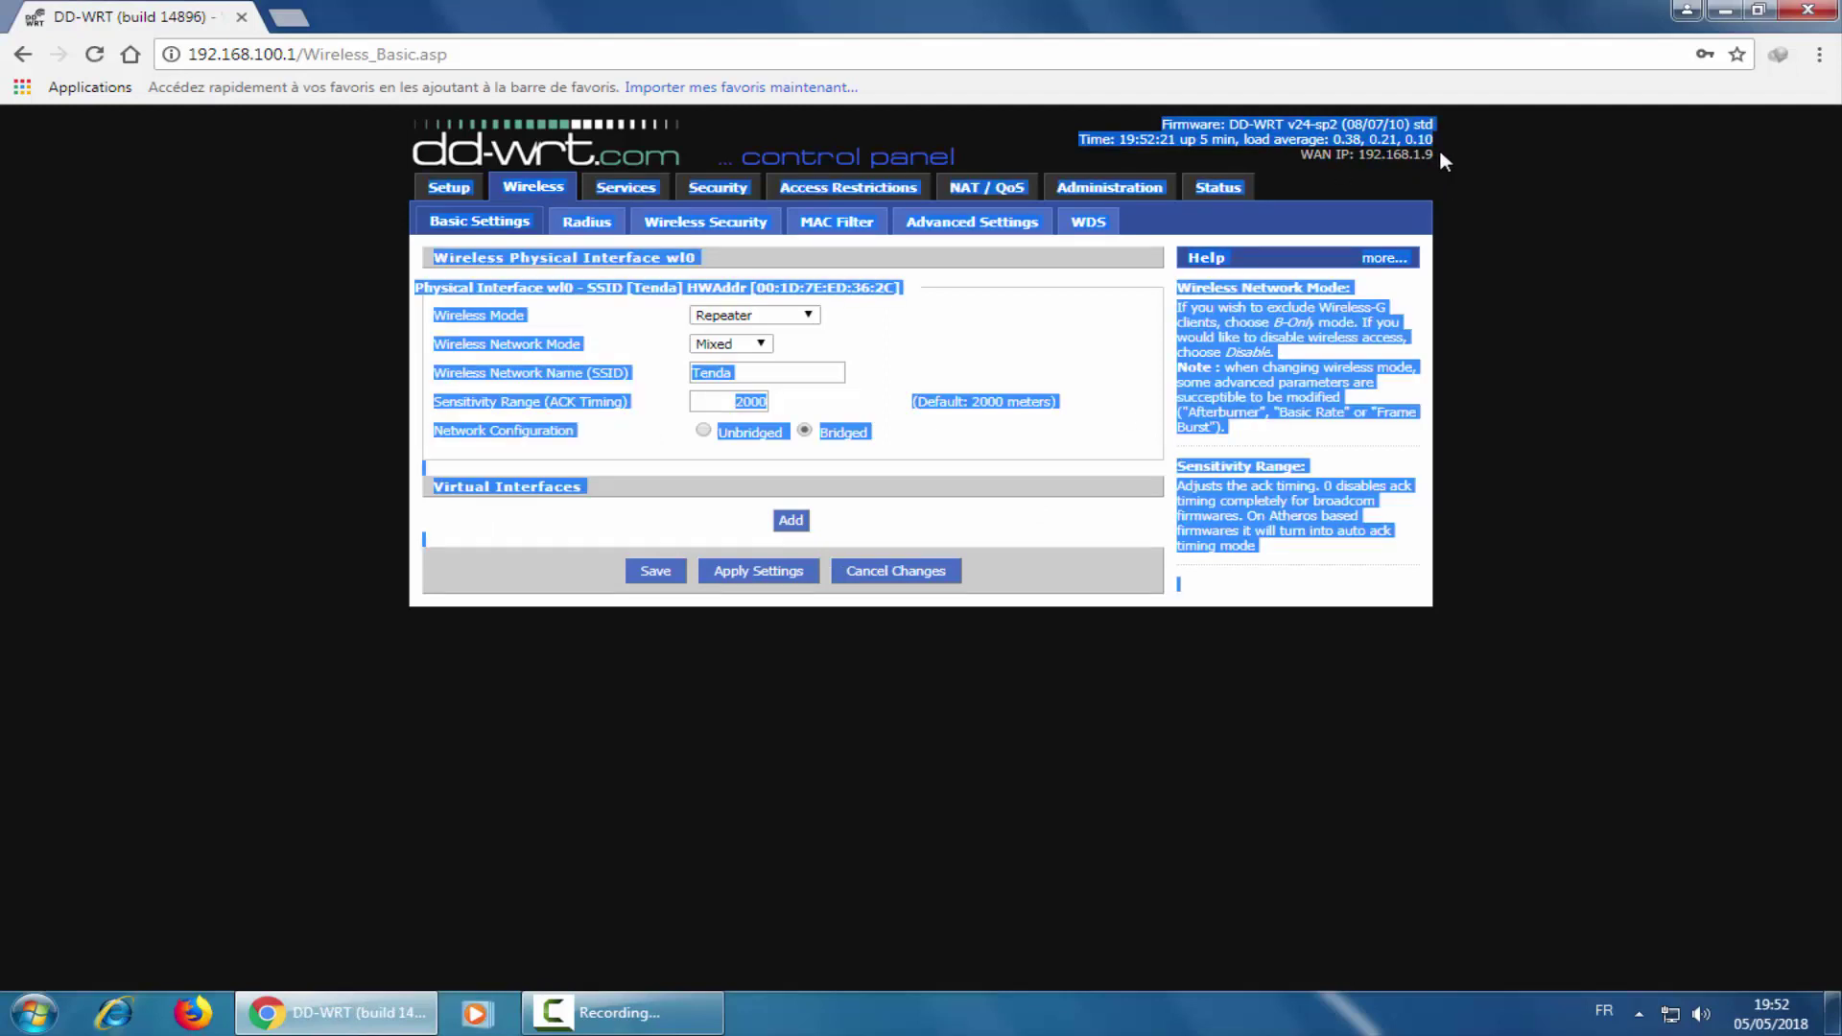
pyautogui.click(1436, 151)
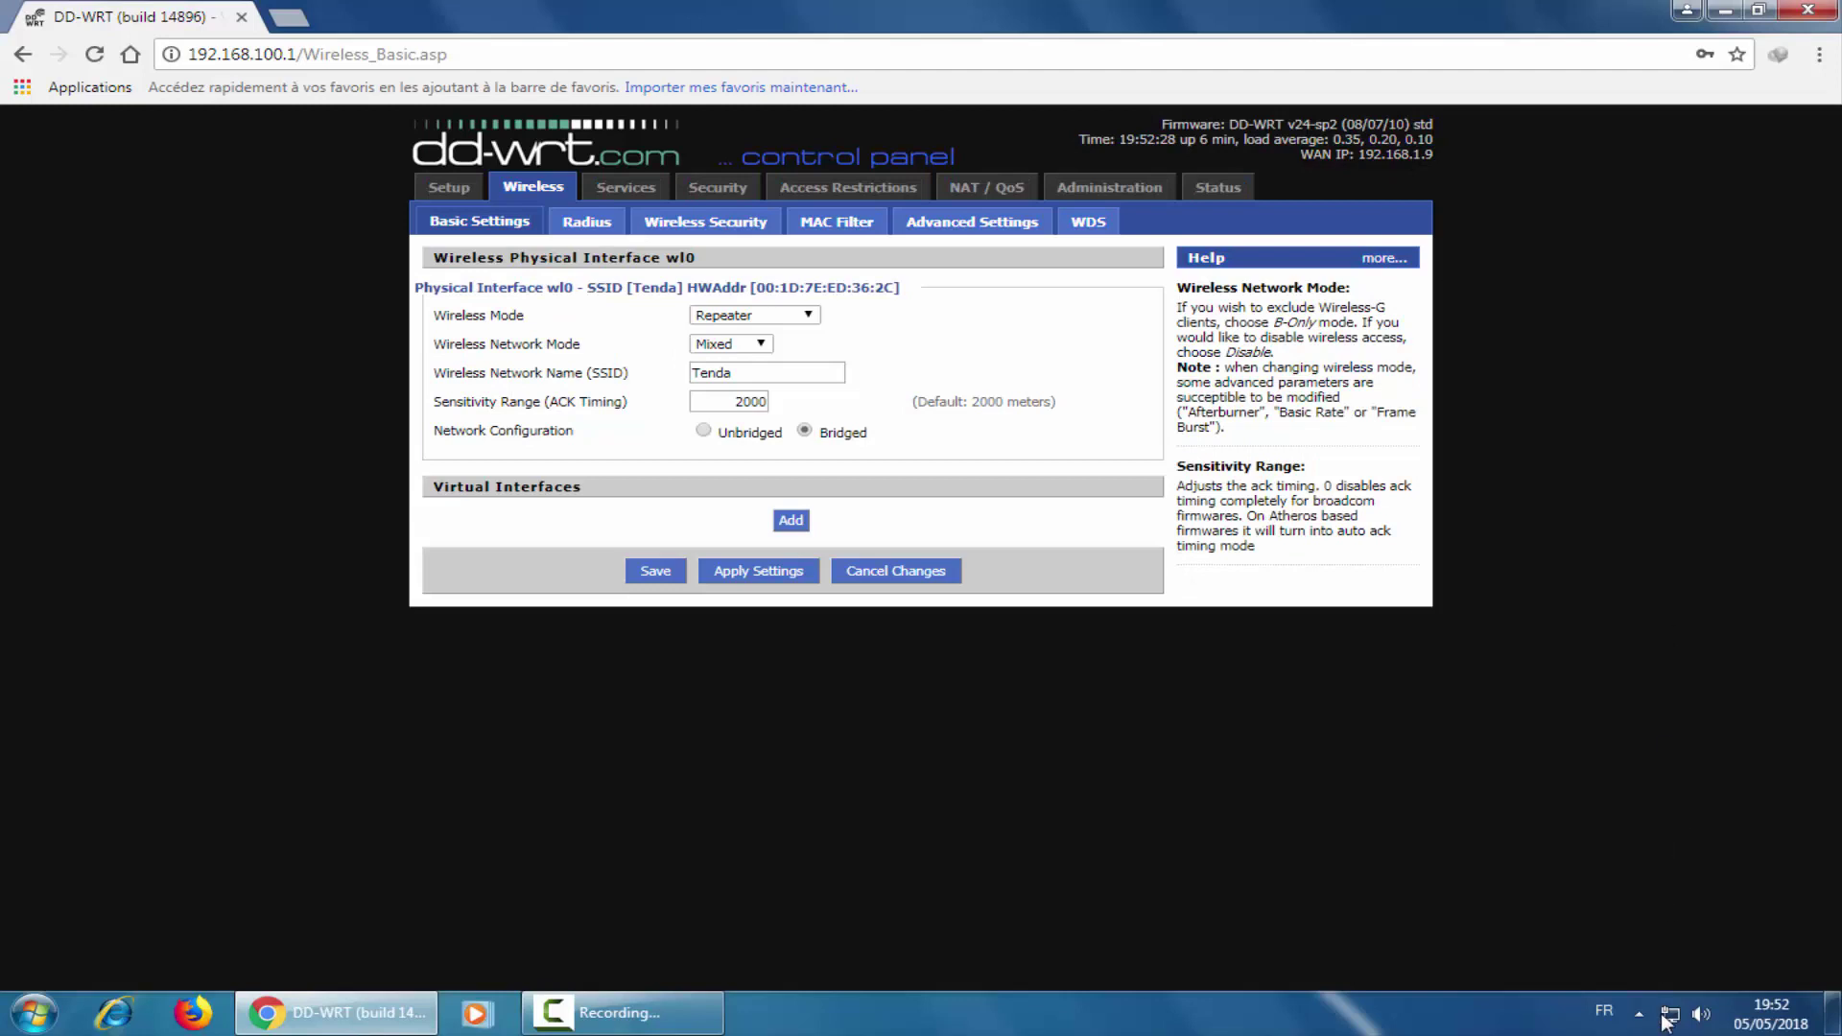
pyautogui.moveTo(1673, 1021)
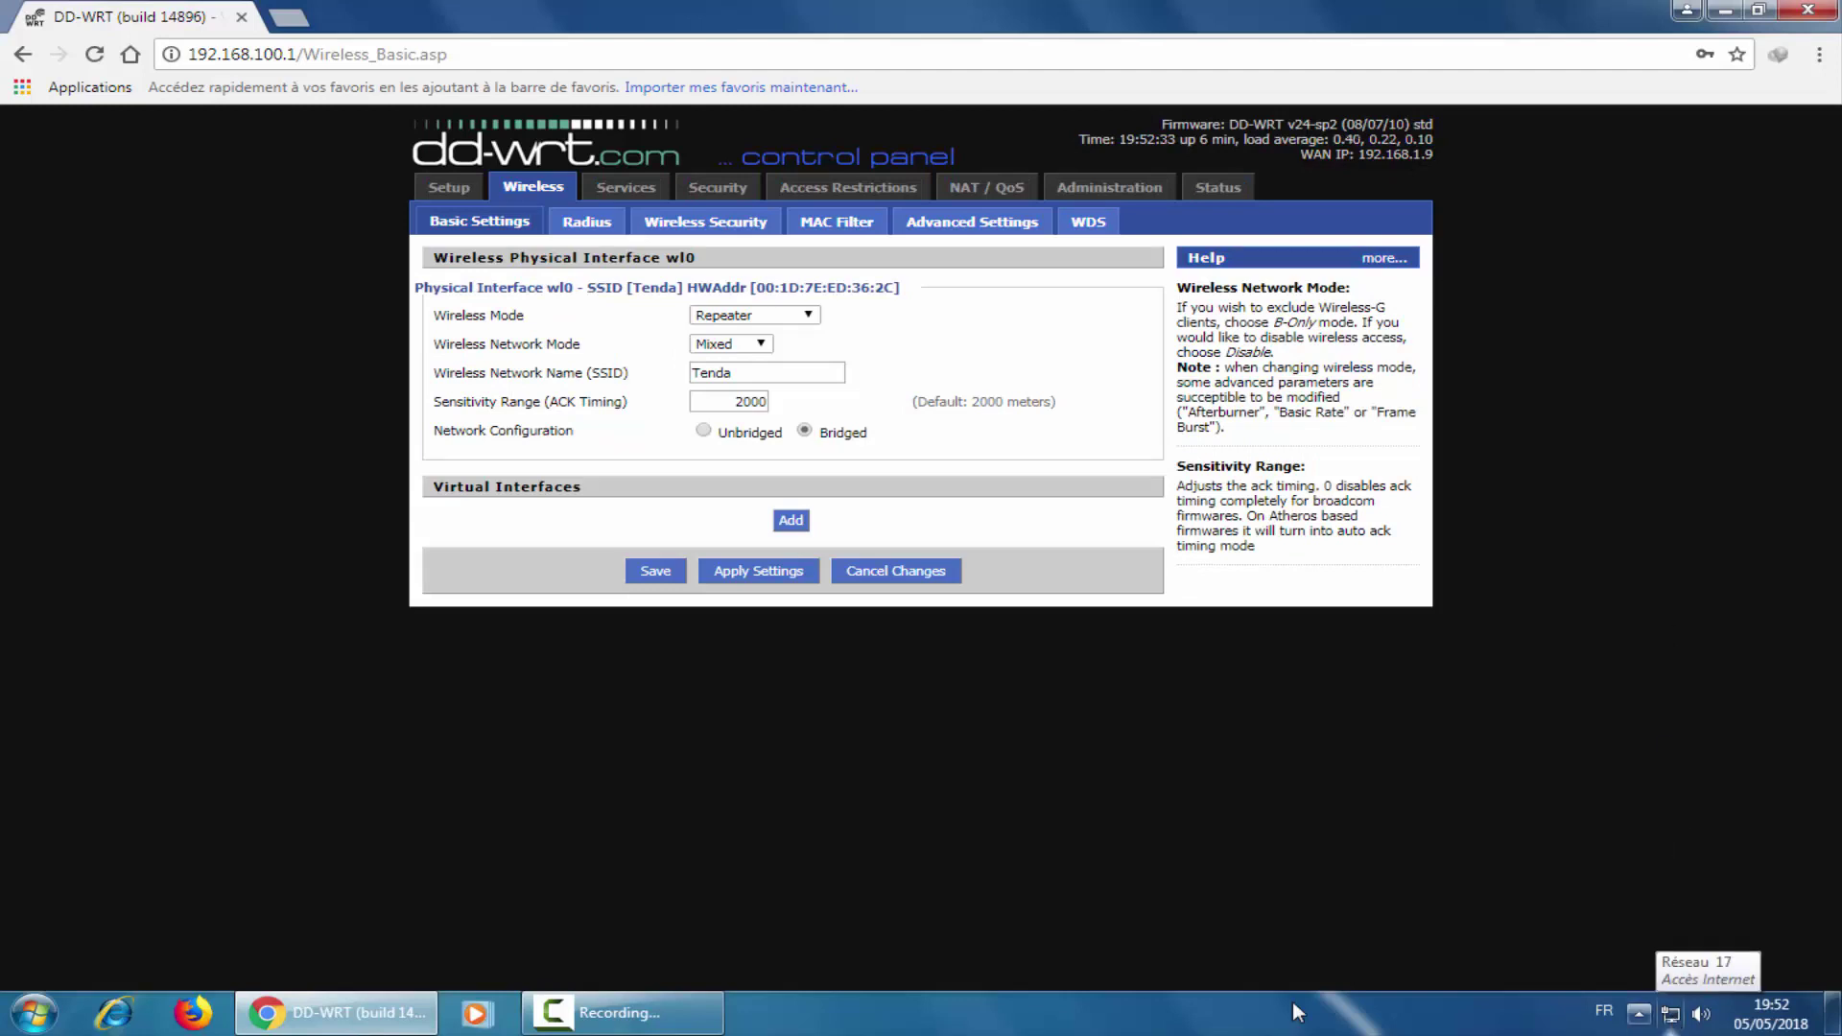
# Load Google, then YouTube from the apps grid to confirm internet access, and close that tab
pyautogui.click(130, 54)
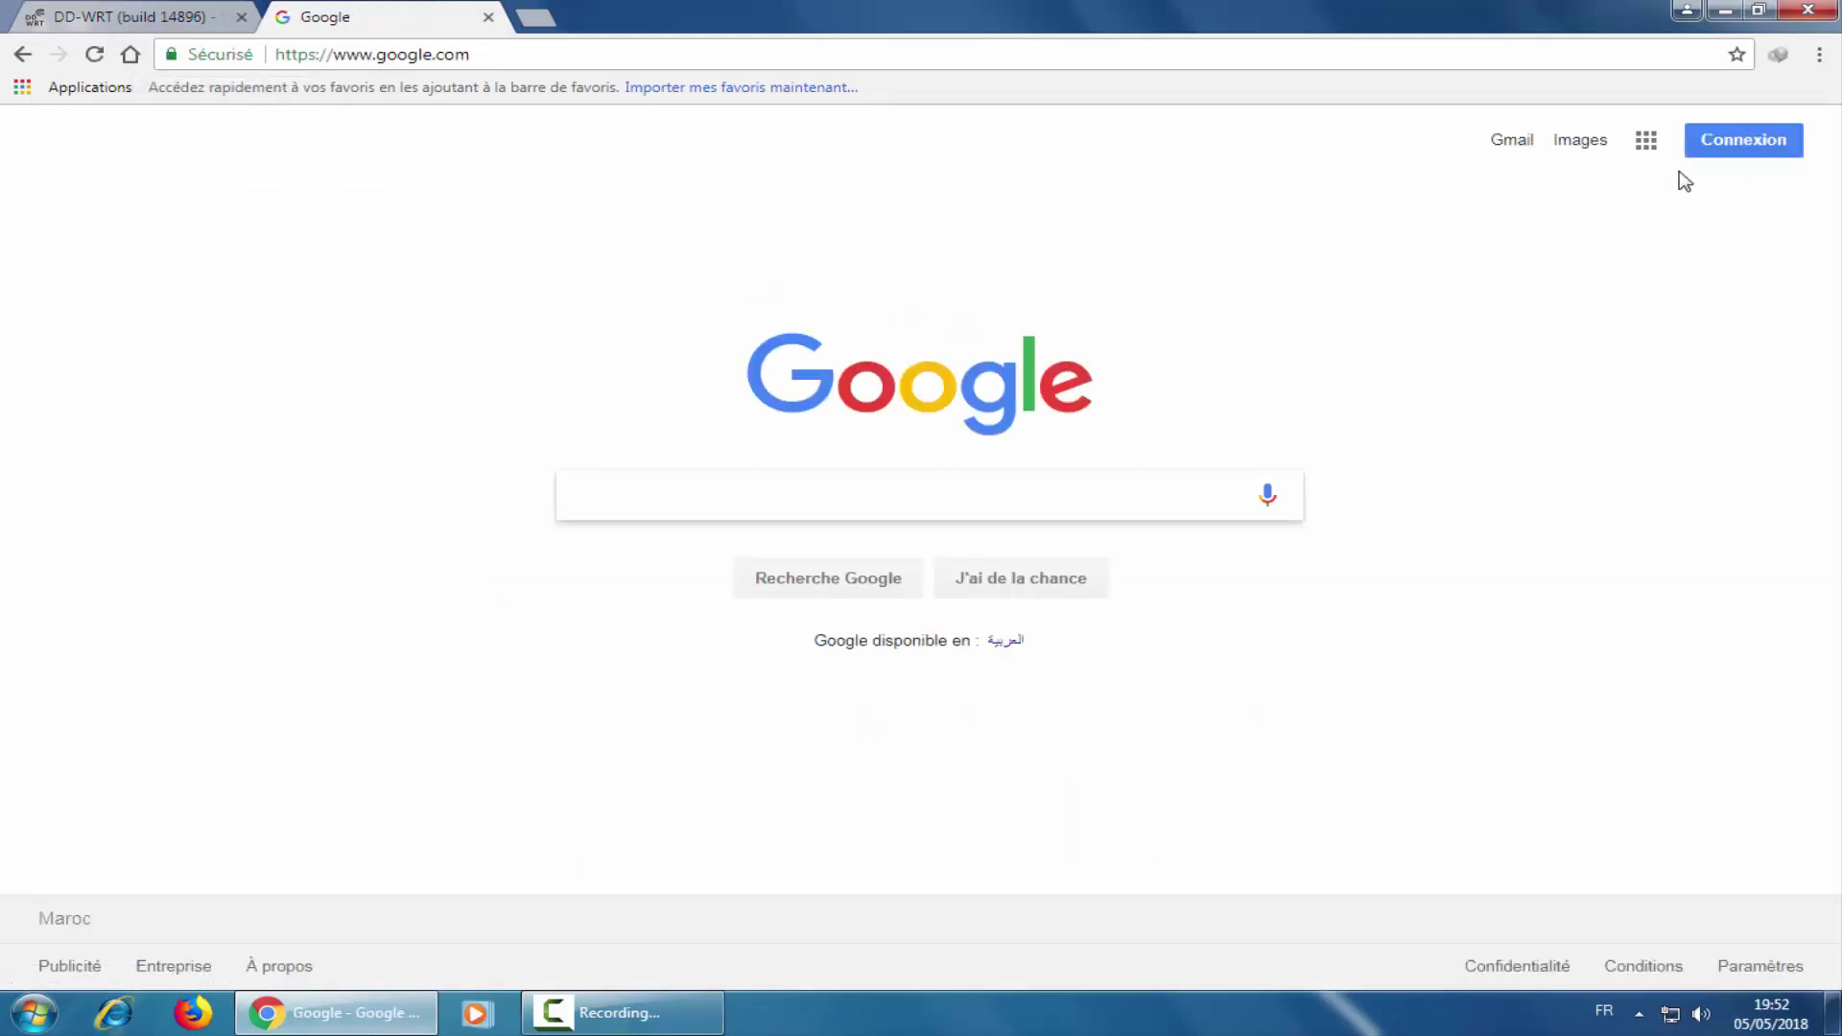
pyautogui.click(1646, 142)
pyautogui.click(1712, 267)
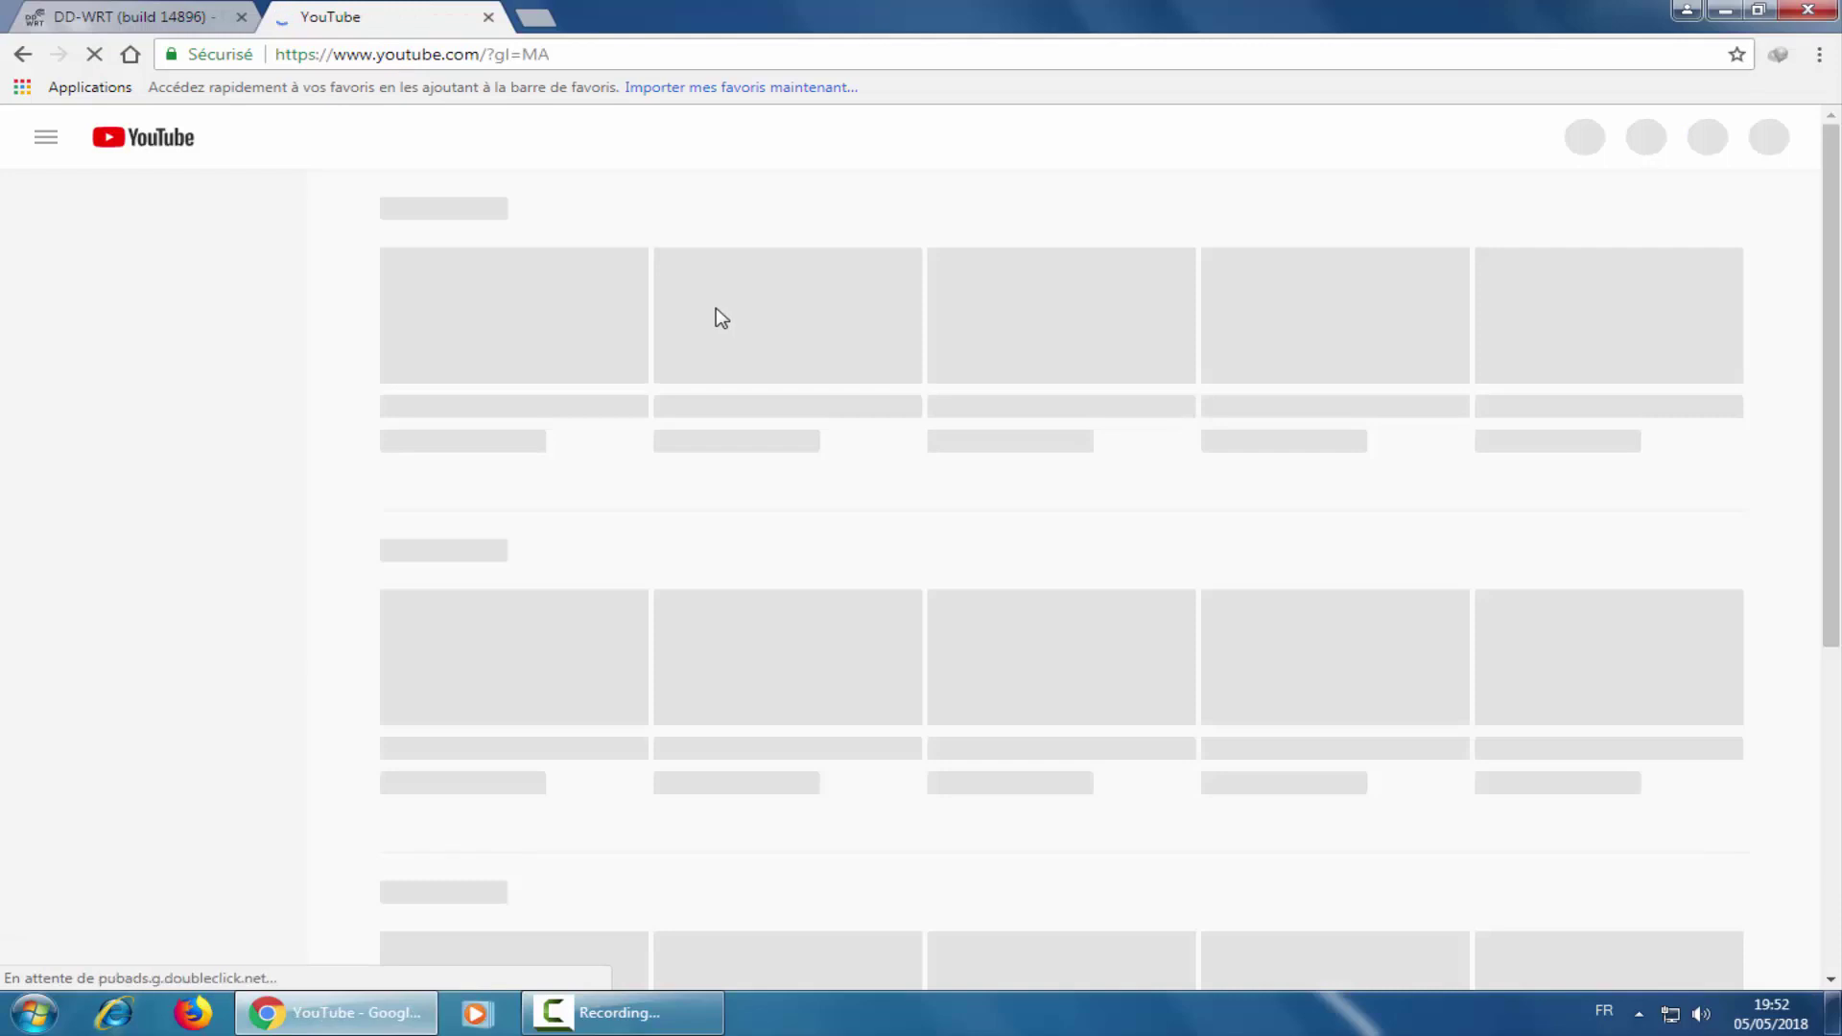
pyautogui.scroll(-8, 897, 382)
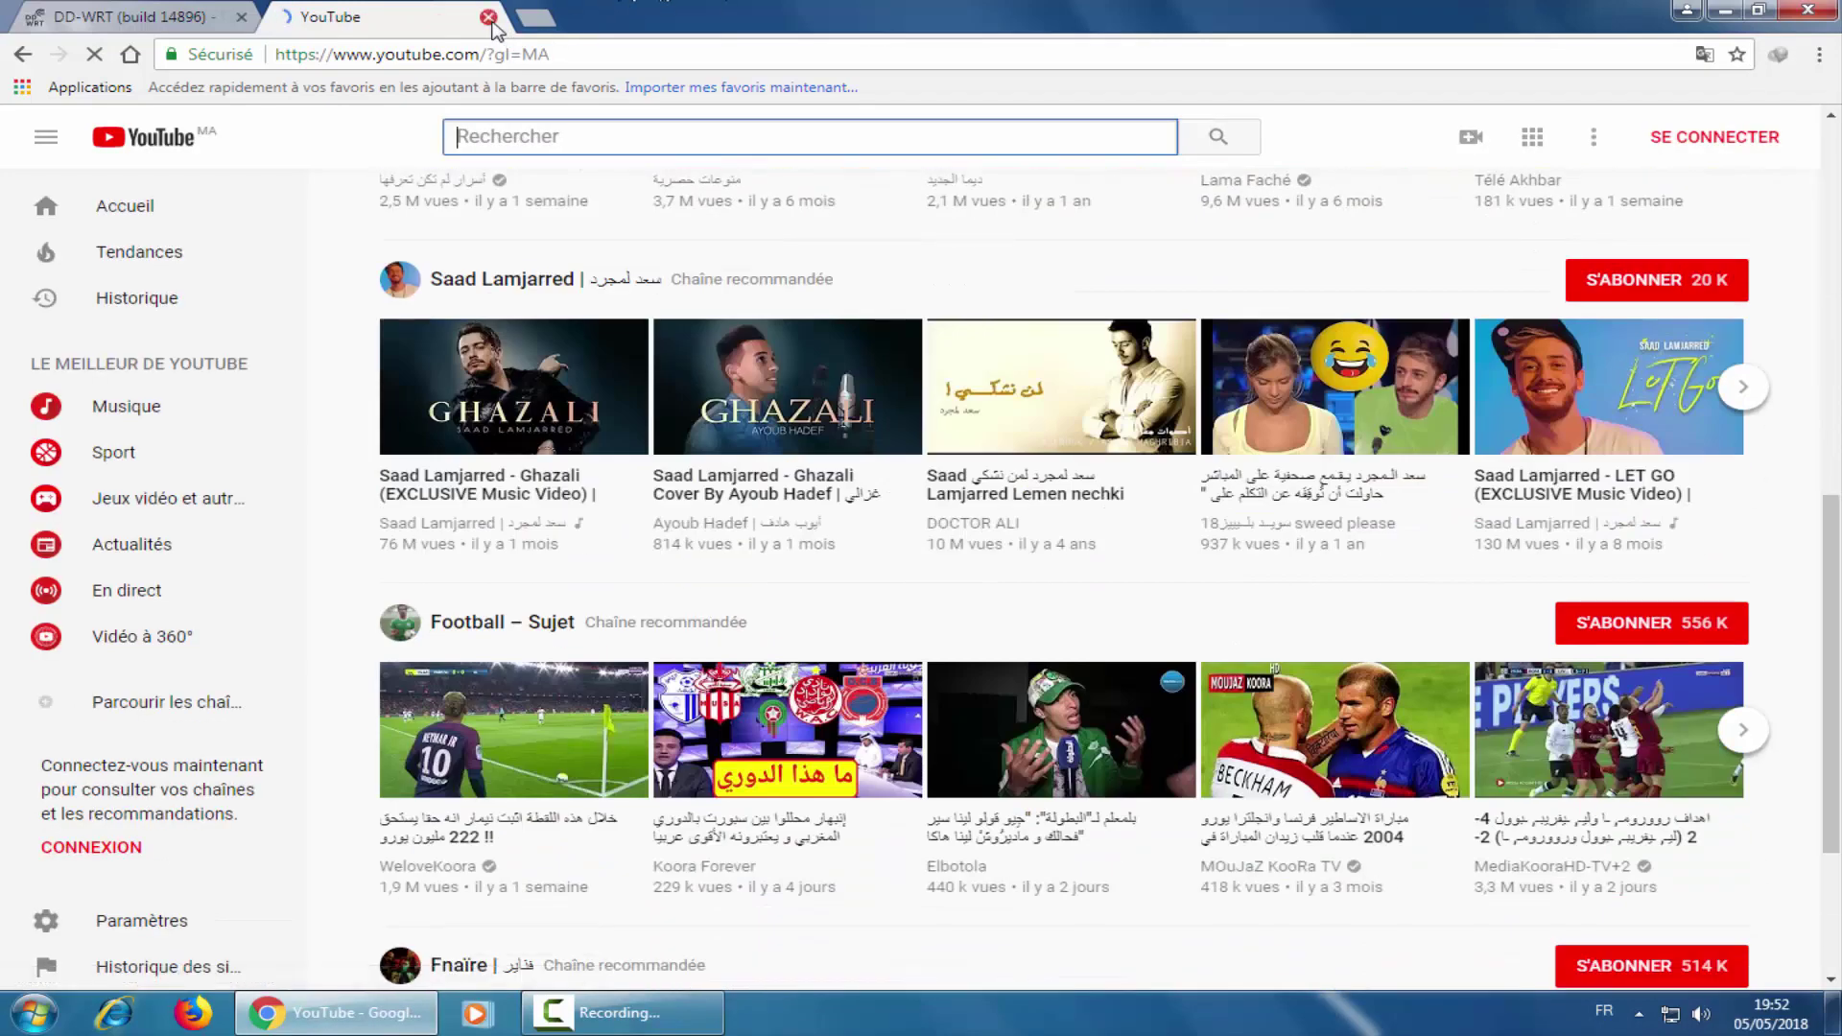
pyautogui.click(488, 17)
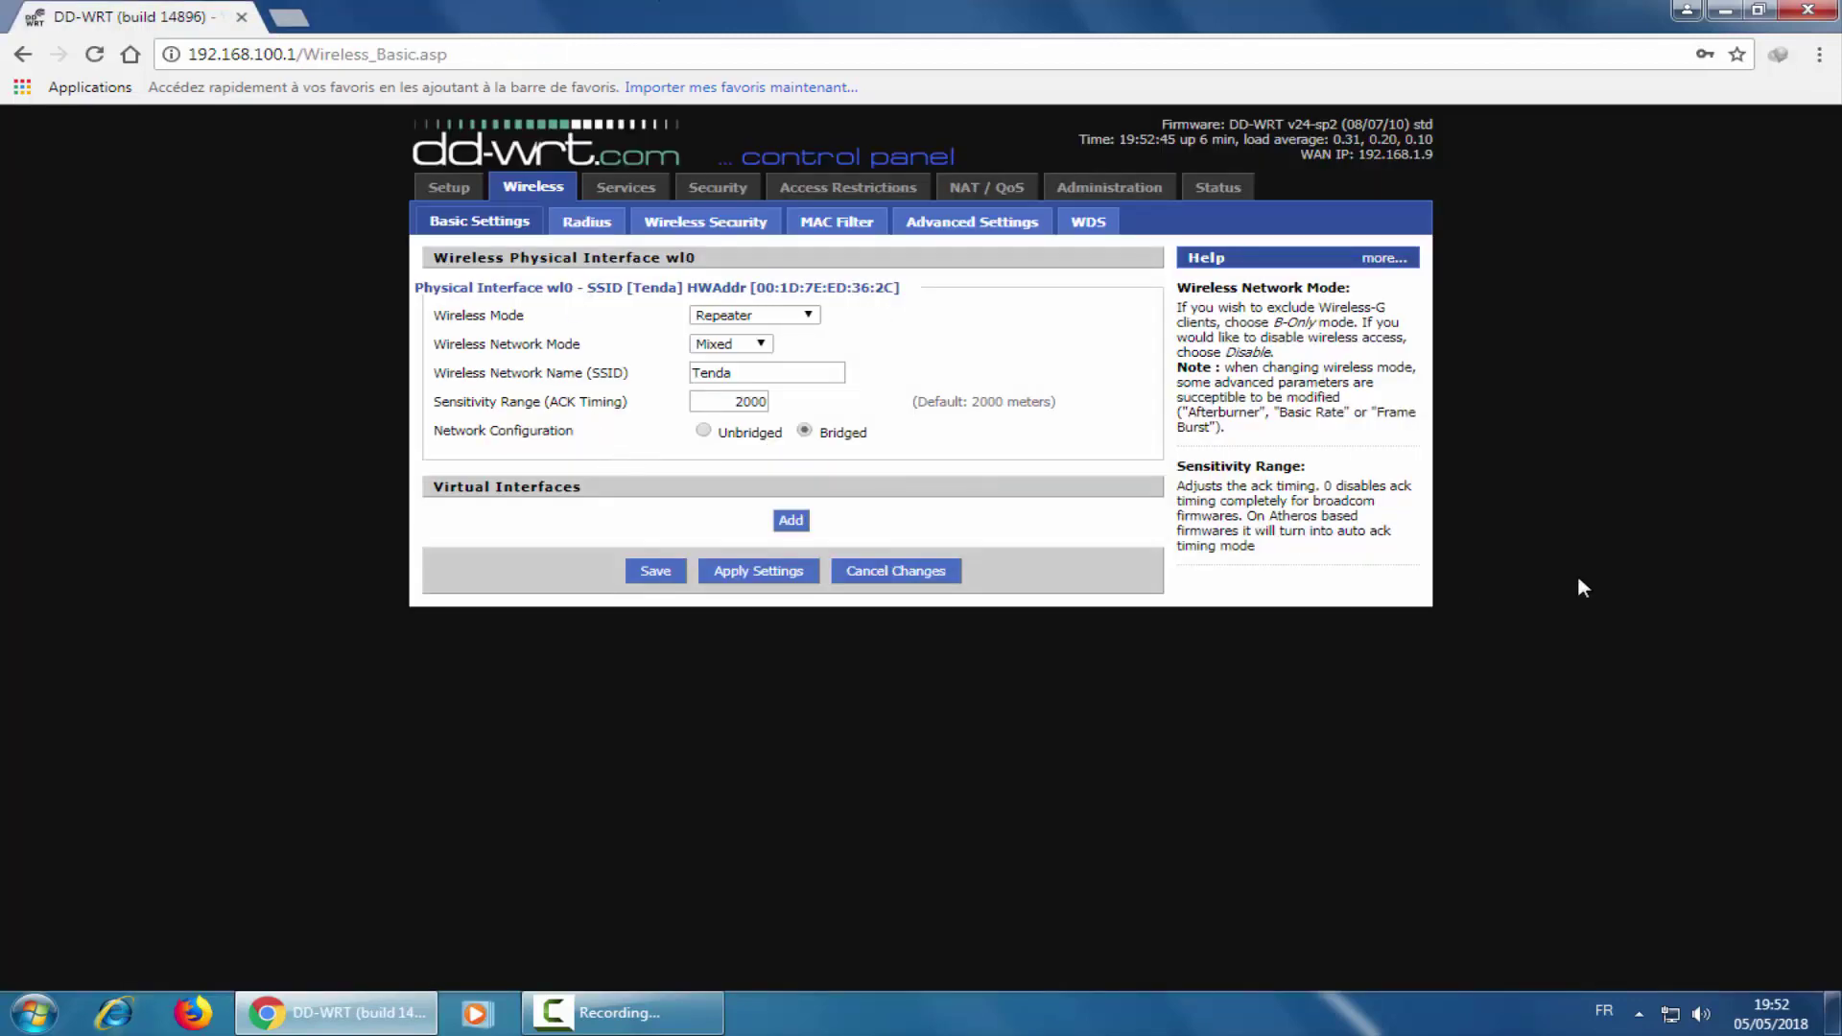
pyautogui.click(1671, 1014)
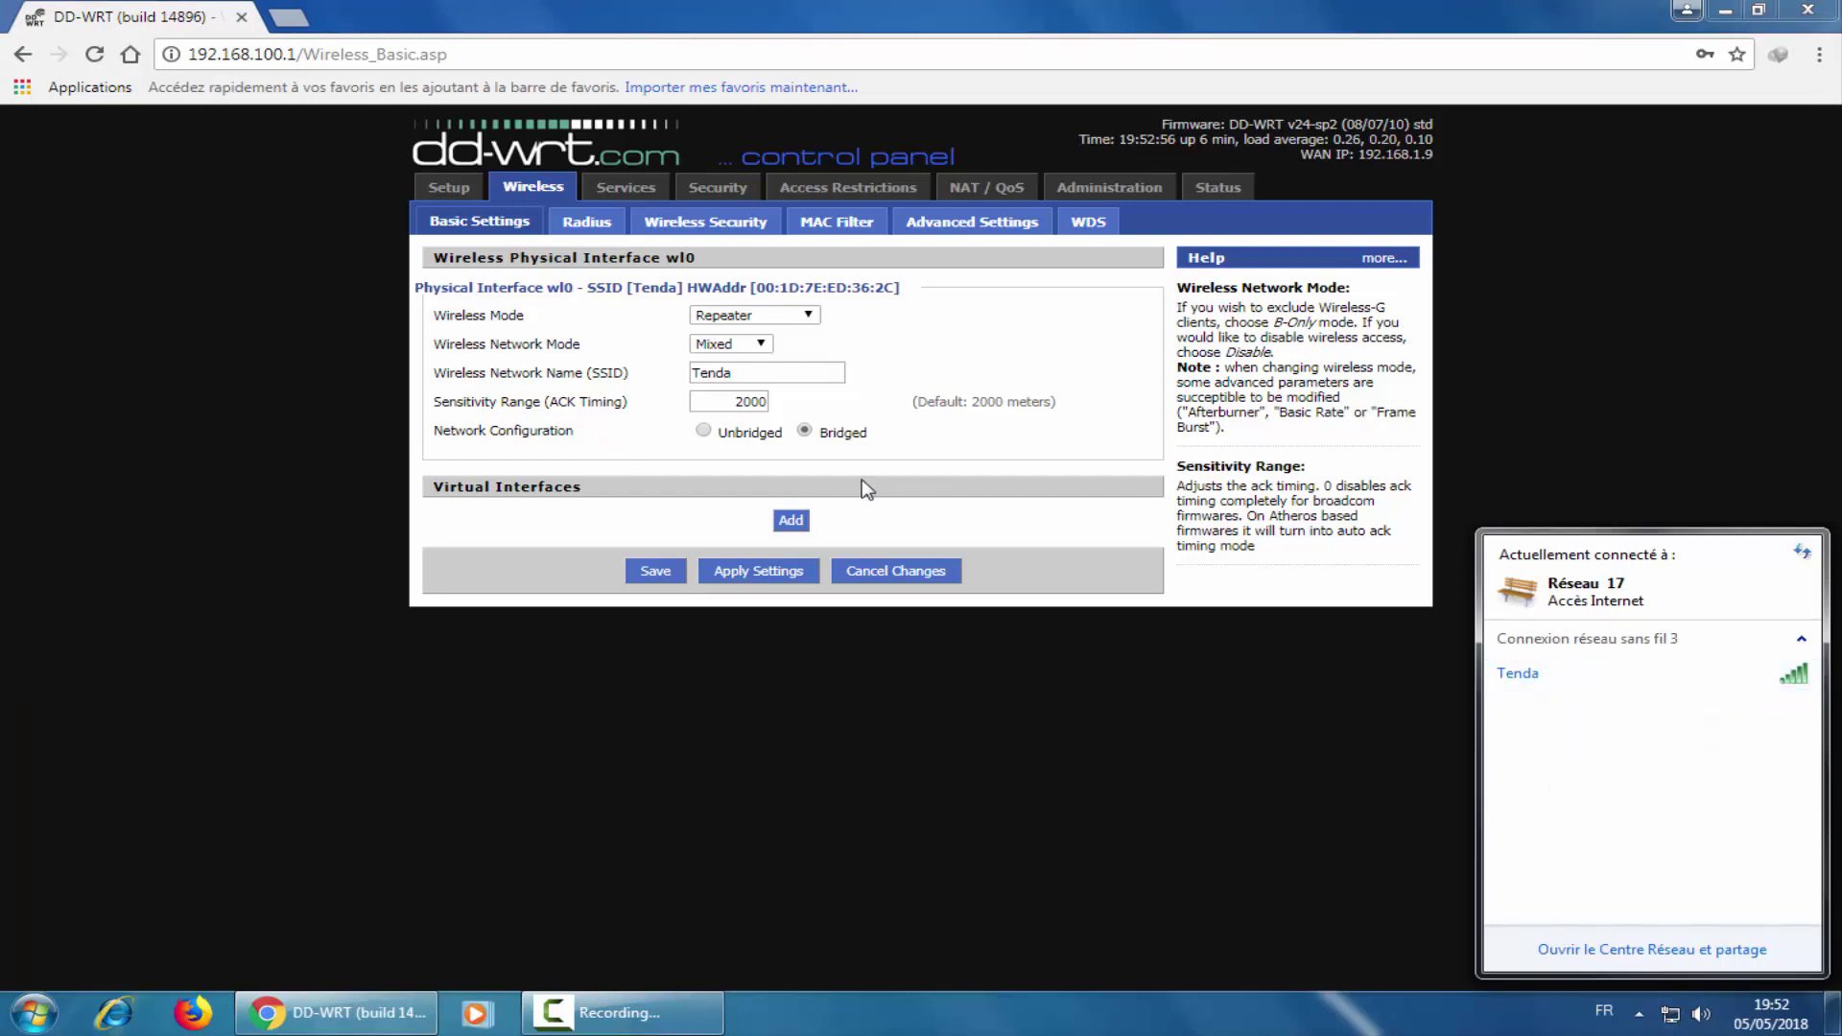
pyautogui.click(1070, 468)
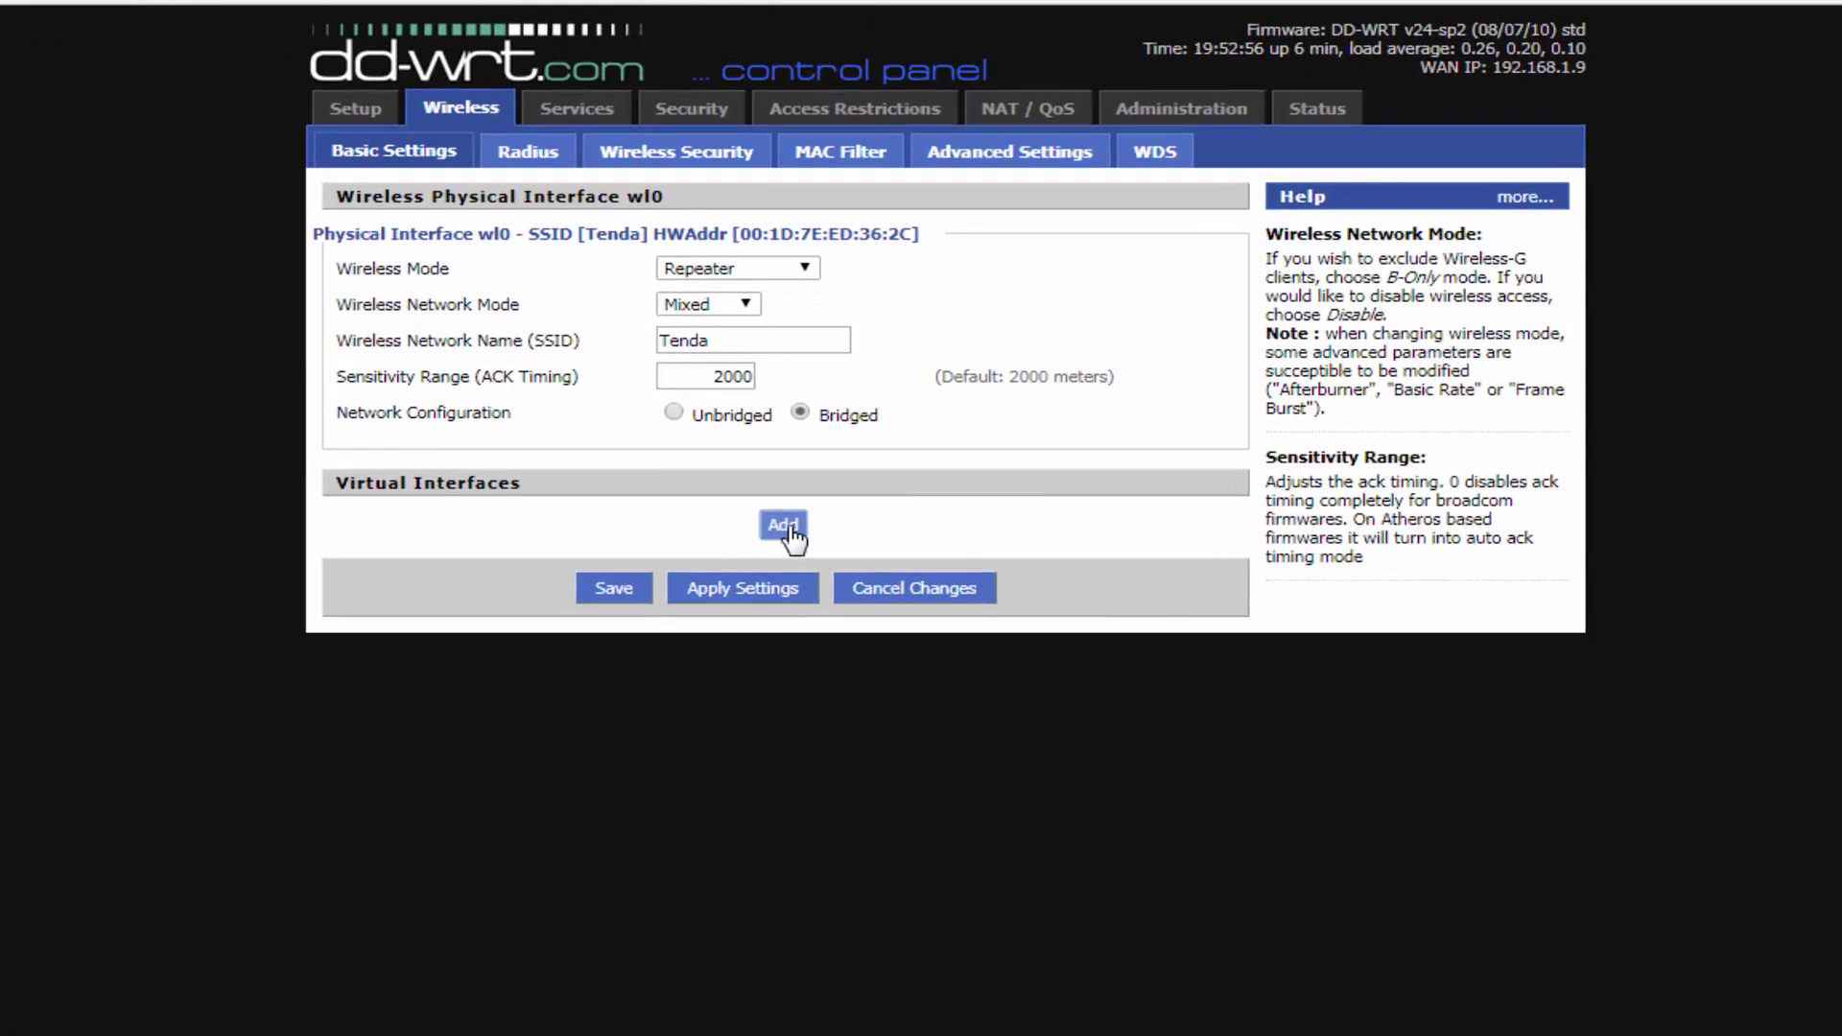
# Add virtual interface wl0.1, rename its SSID from dd-wrt_vap to Linksys, and save
pyautogui.click(783, 525)
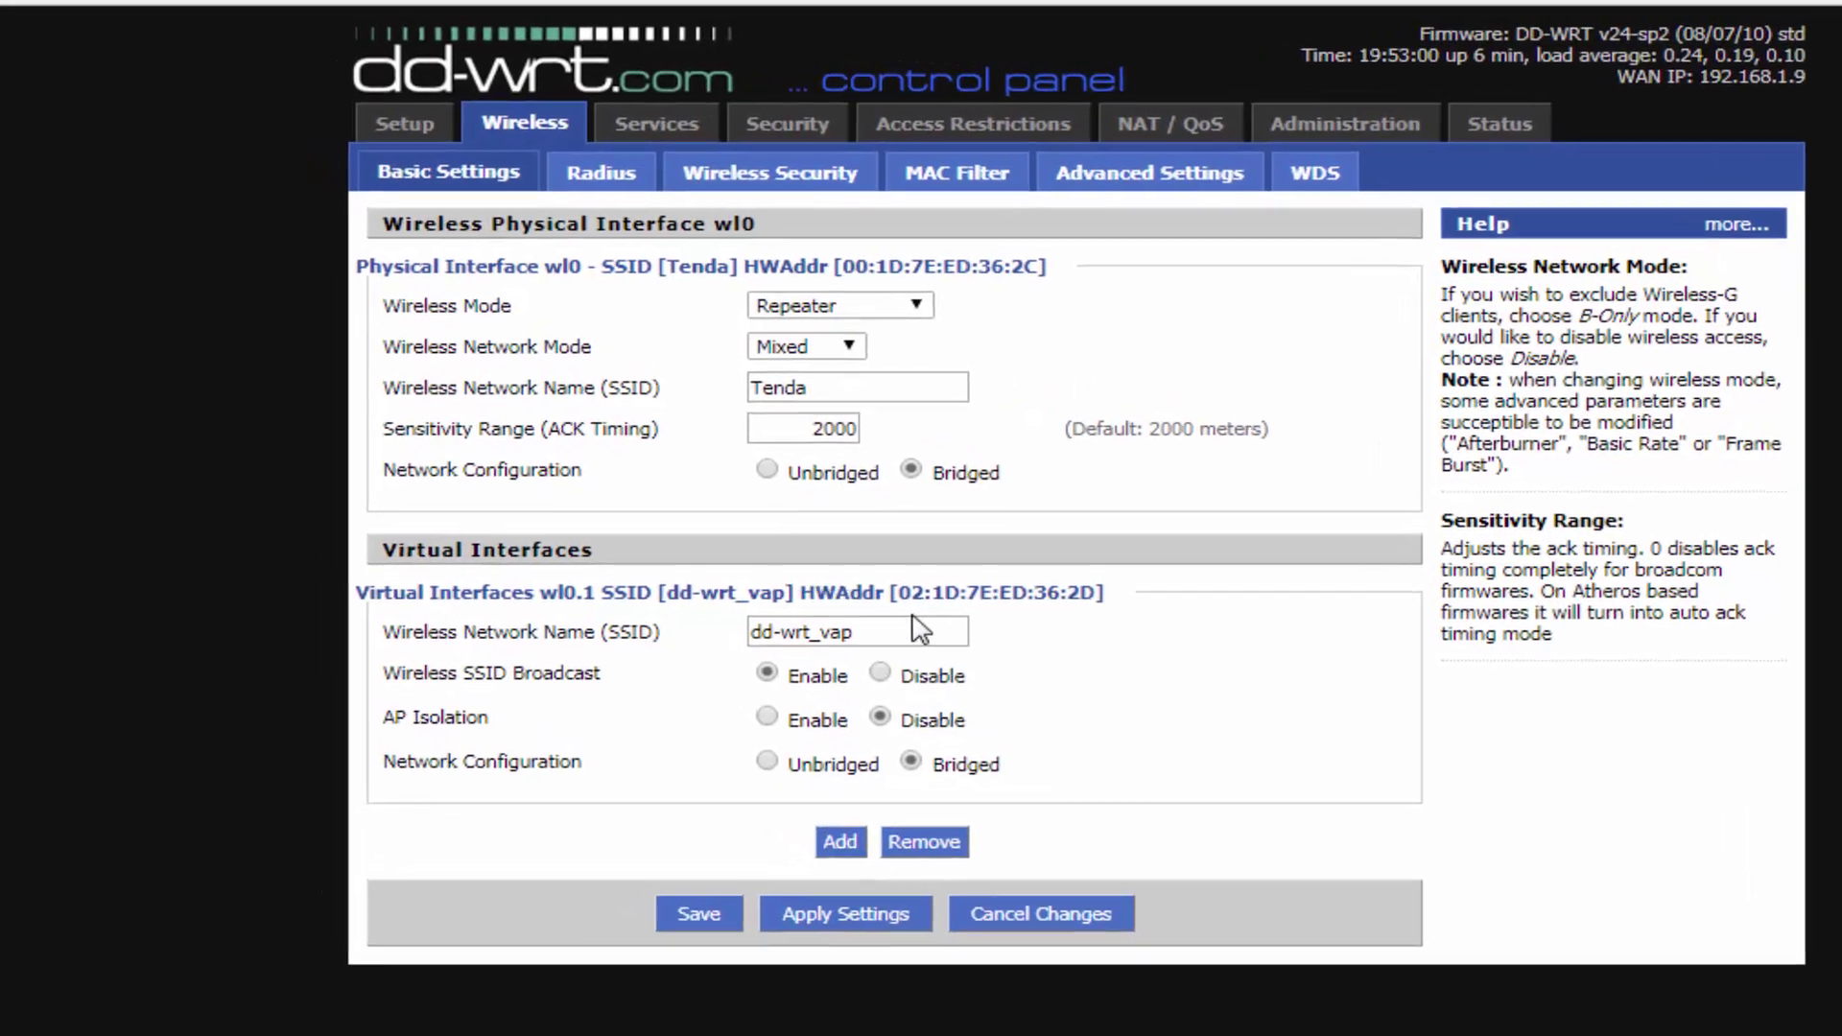
pyautogui.click(847, 632)
pyautogui.doubleClick(834, 643)
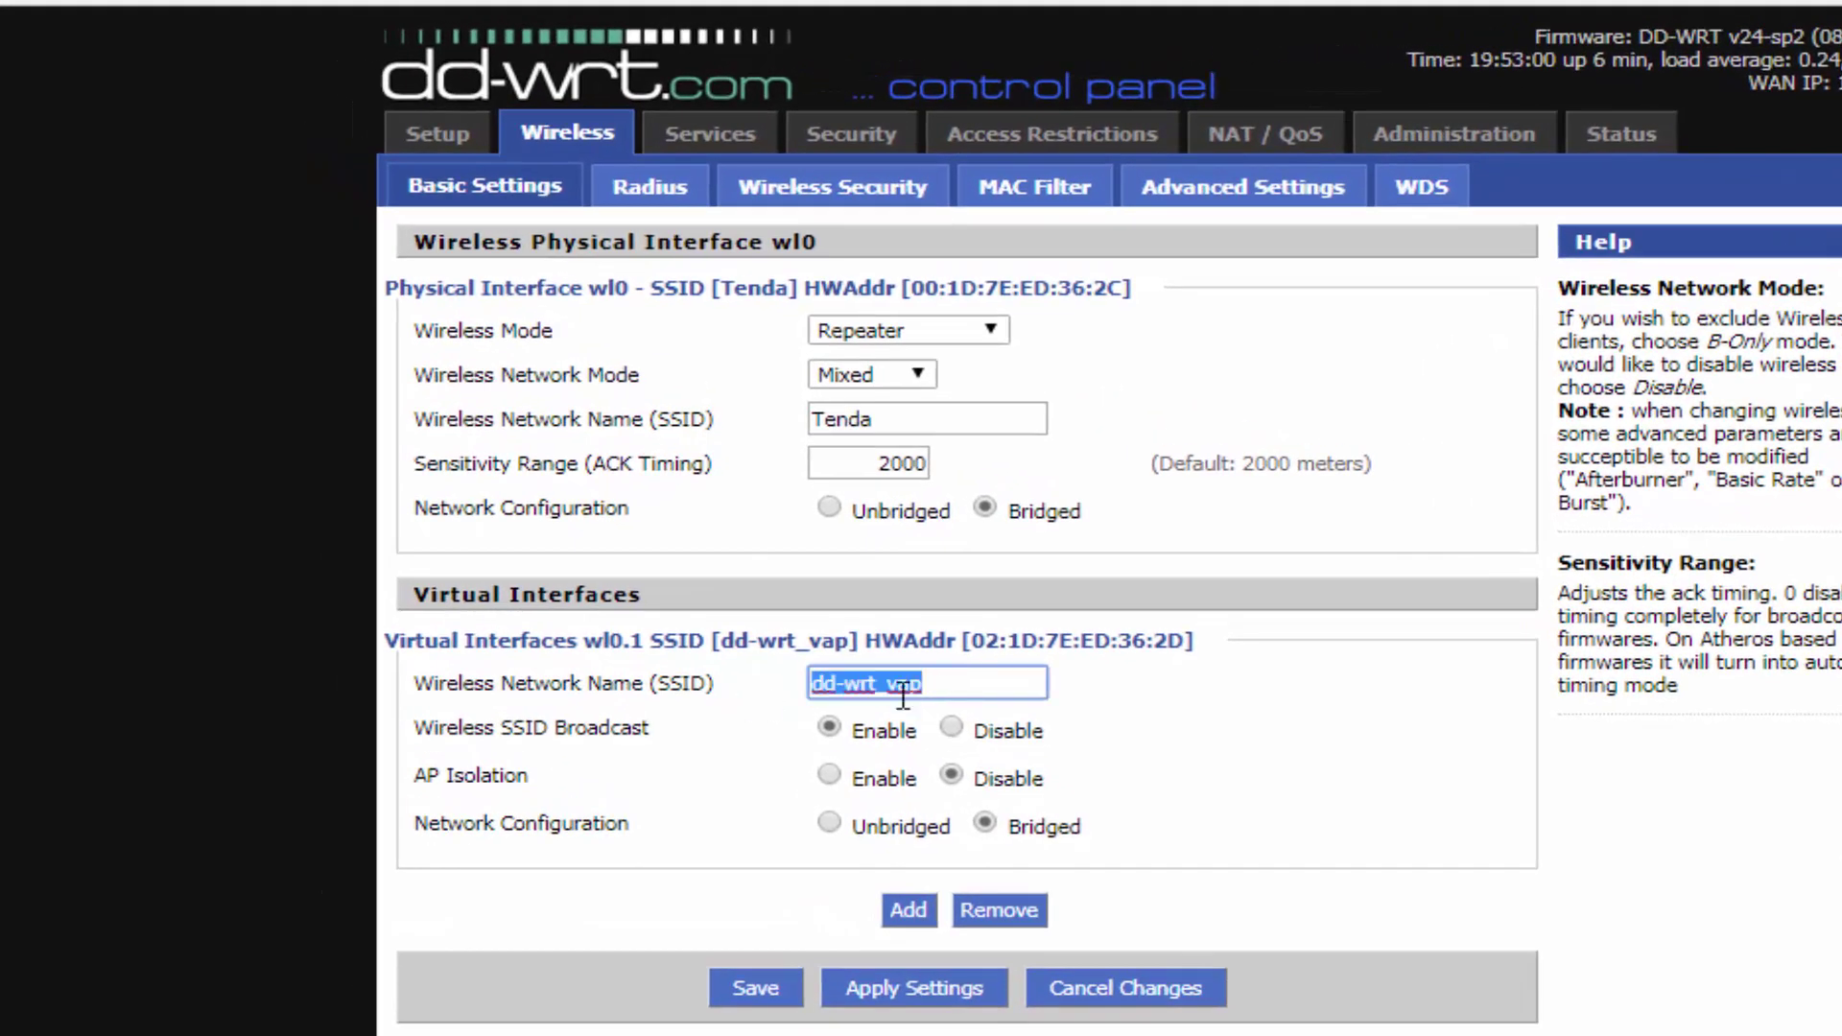
pyautogui.write('Linksys')
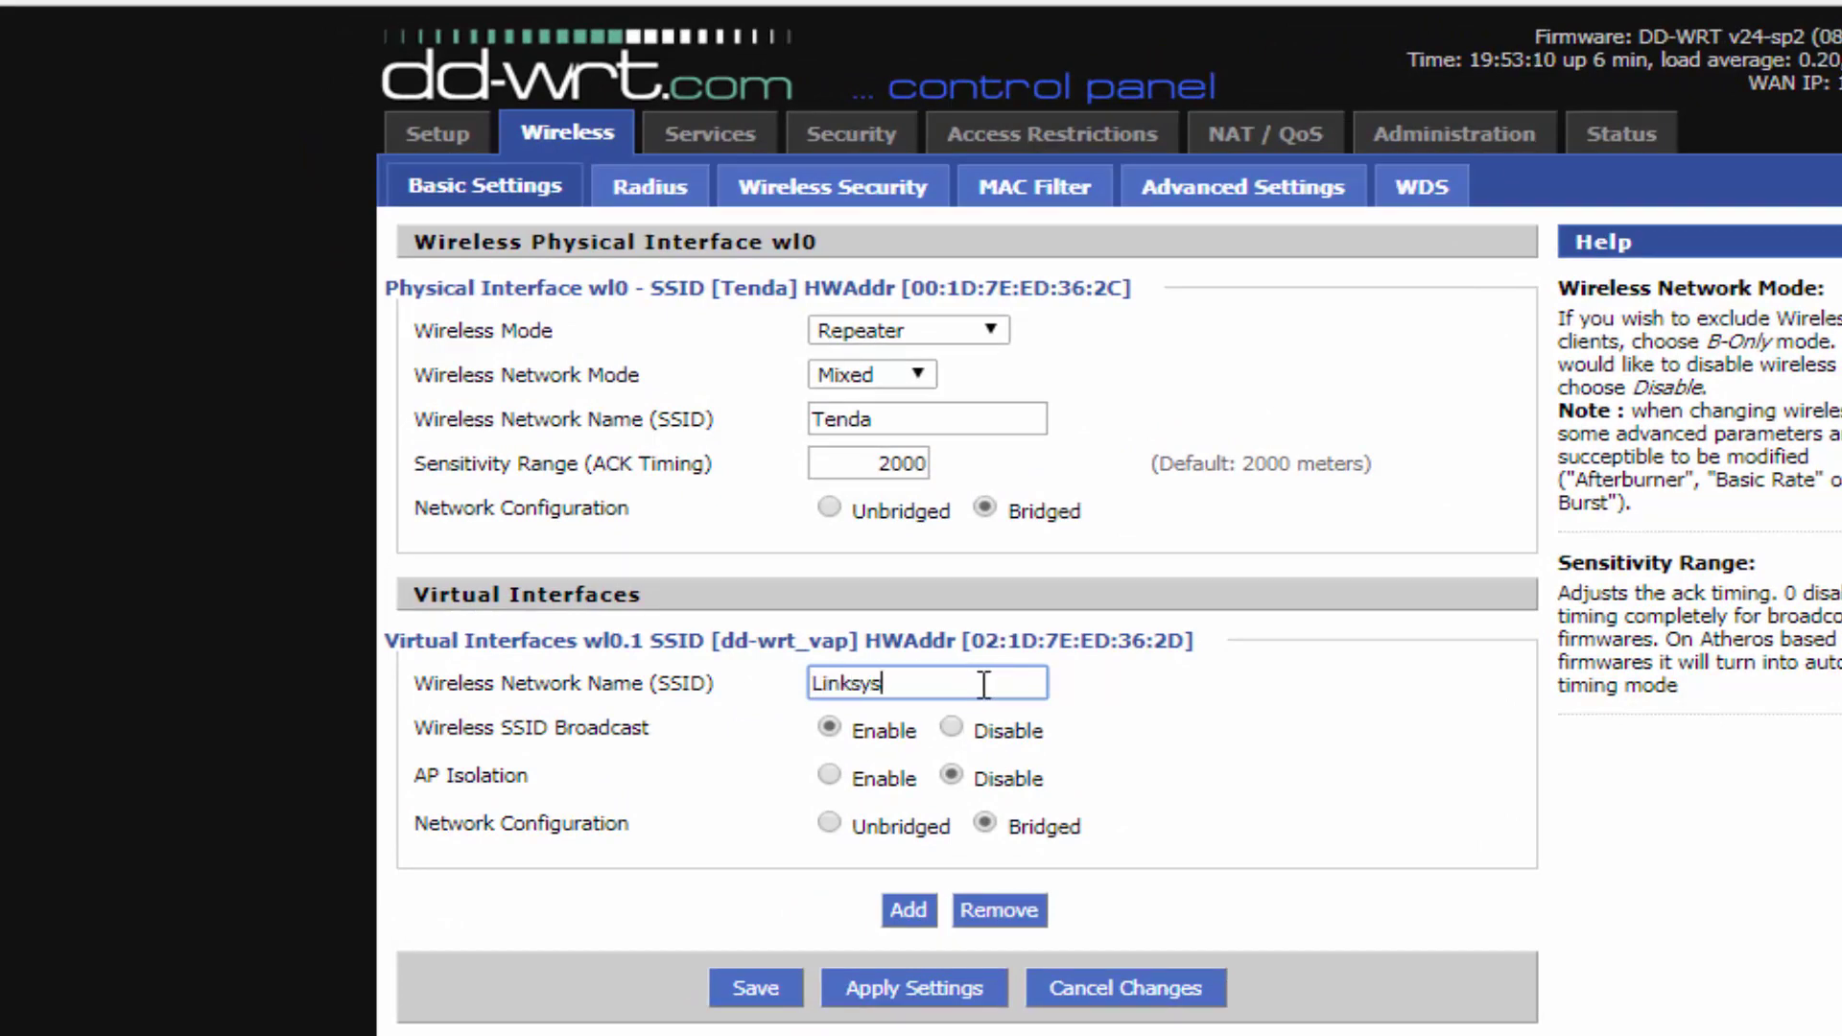
pyautogui.click(731, 983)
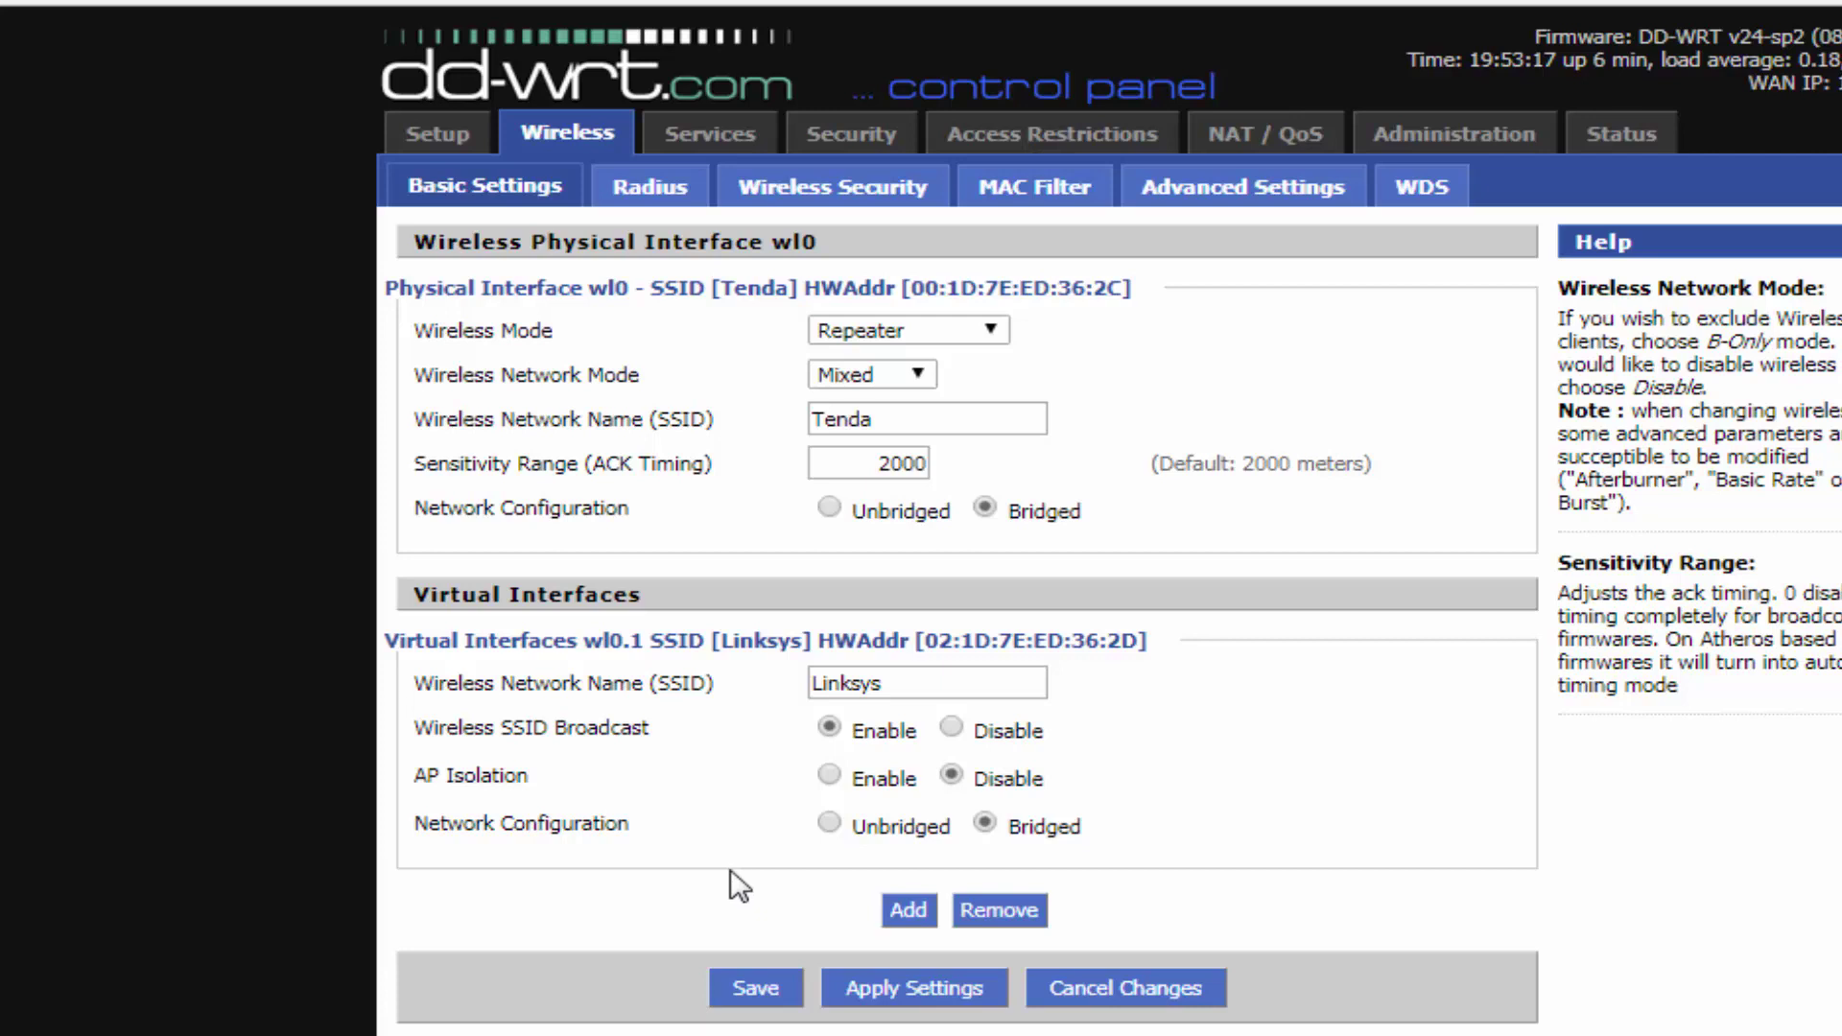
pyautogui.moveTo(902, 684); pyautogui.dragTo(767, 691)
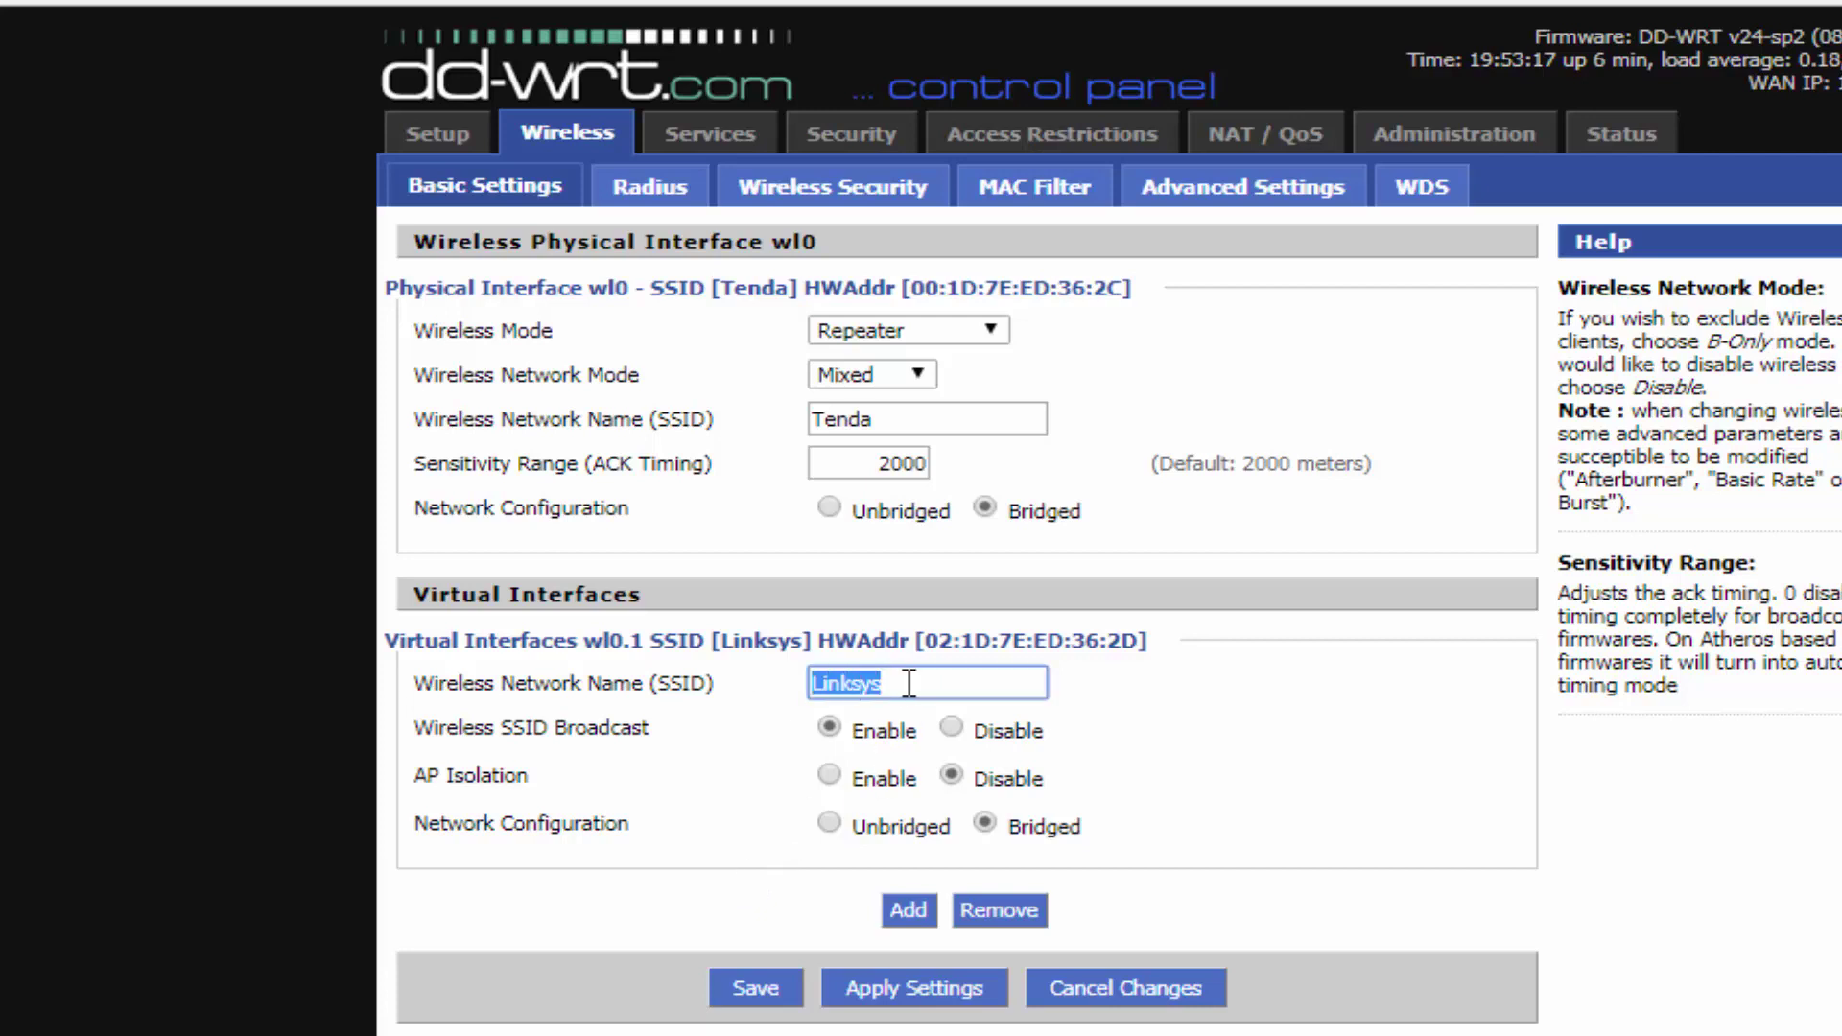
pyautogui.click(909, 684)
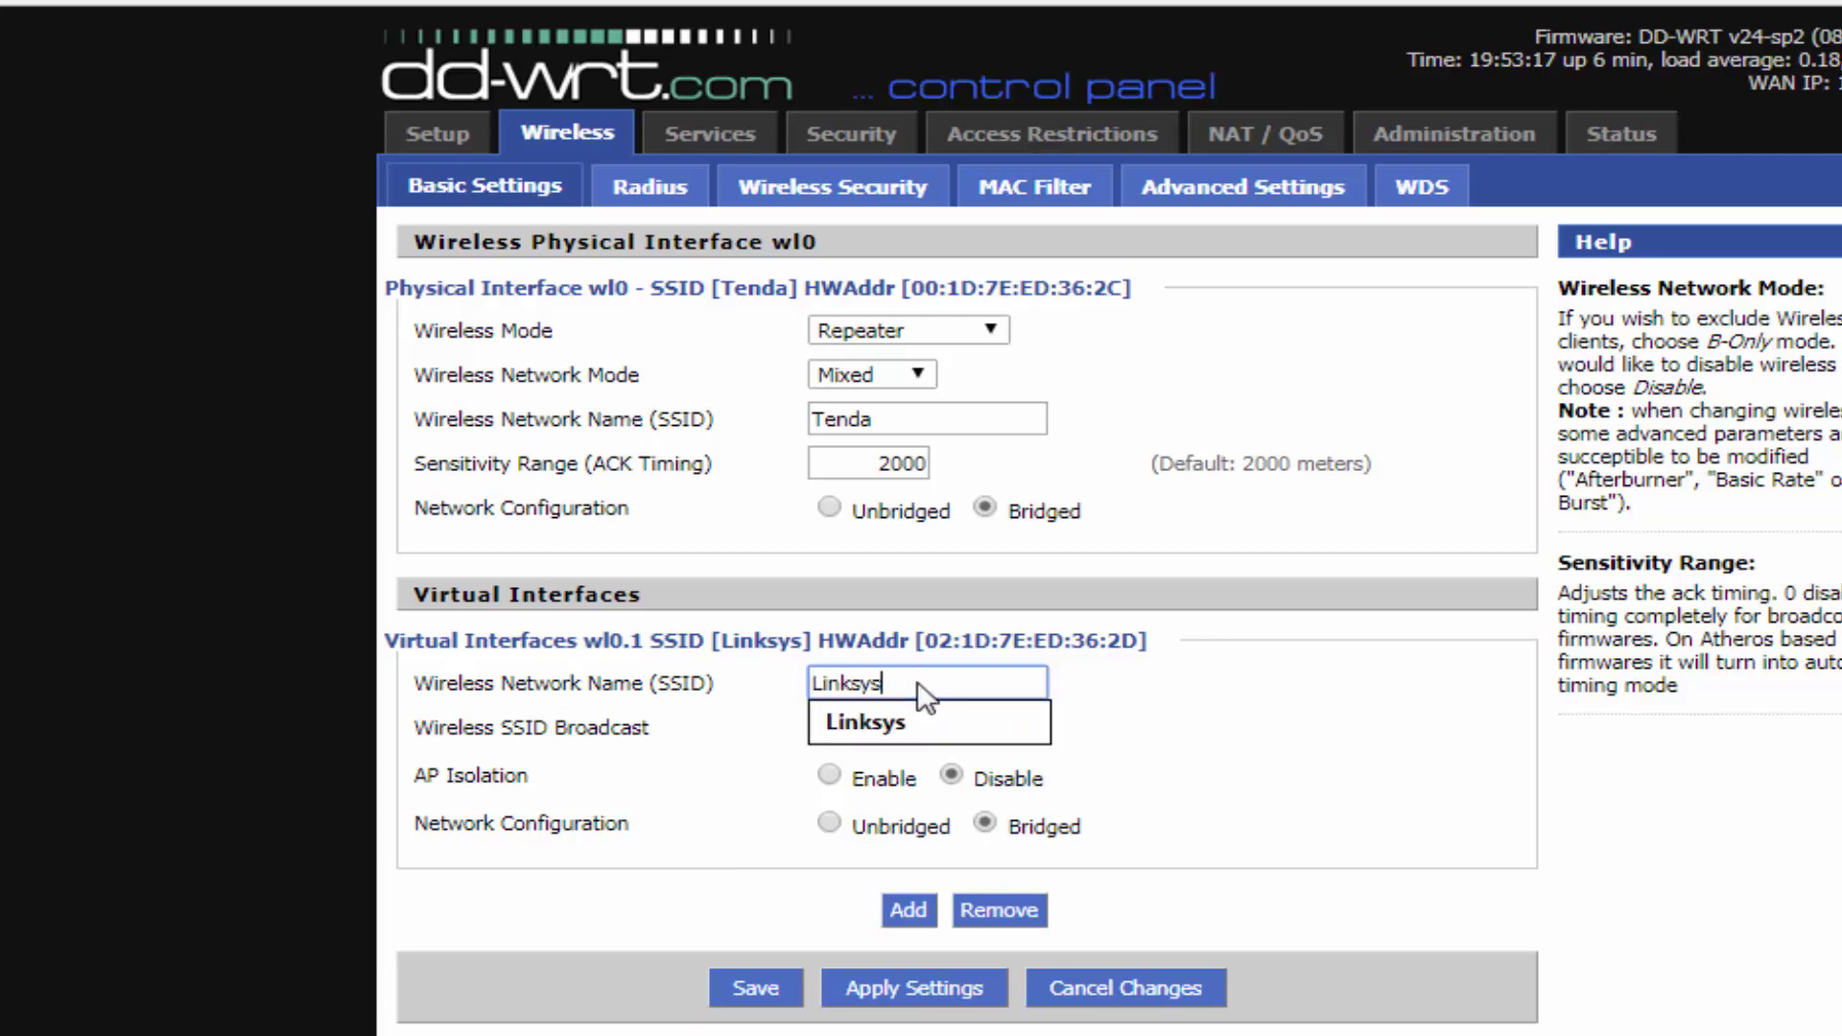
# Set the Linksys wl0.1 interface security mode to WPA2 Personal with AES encryption
pyautogui.click(835, 203)
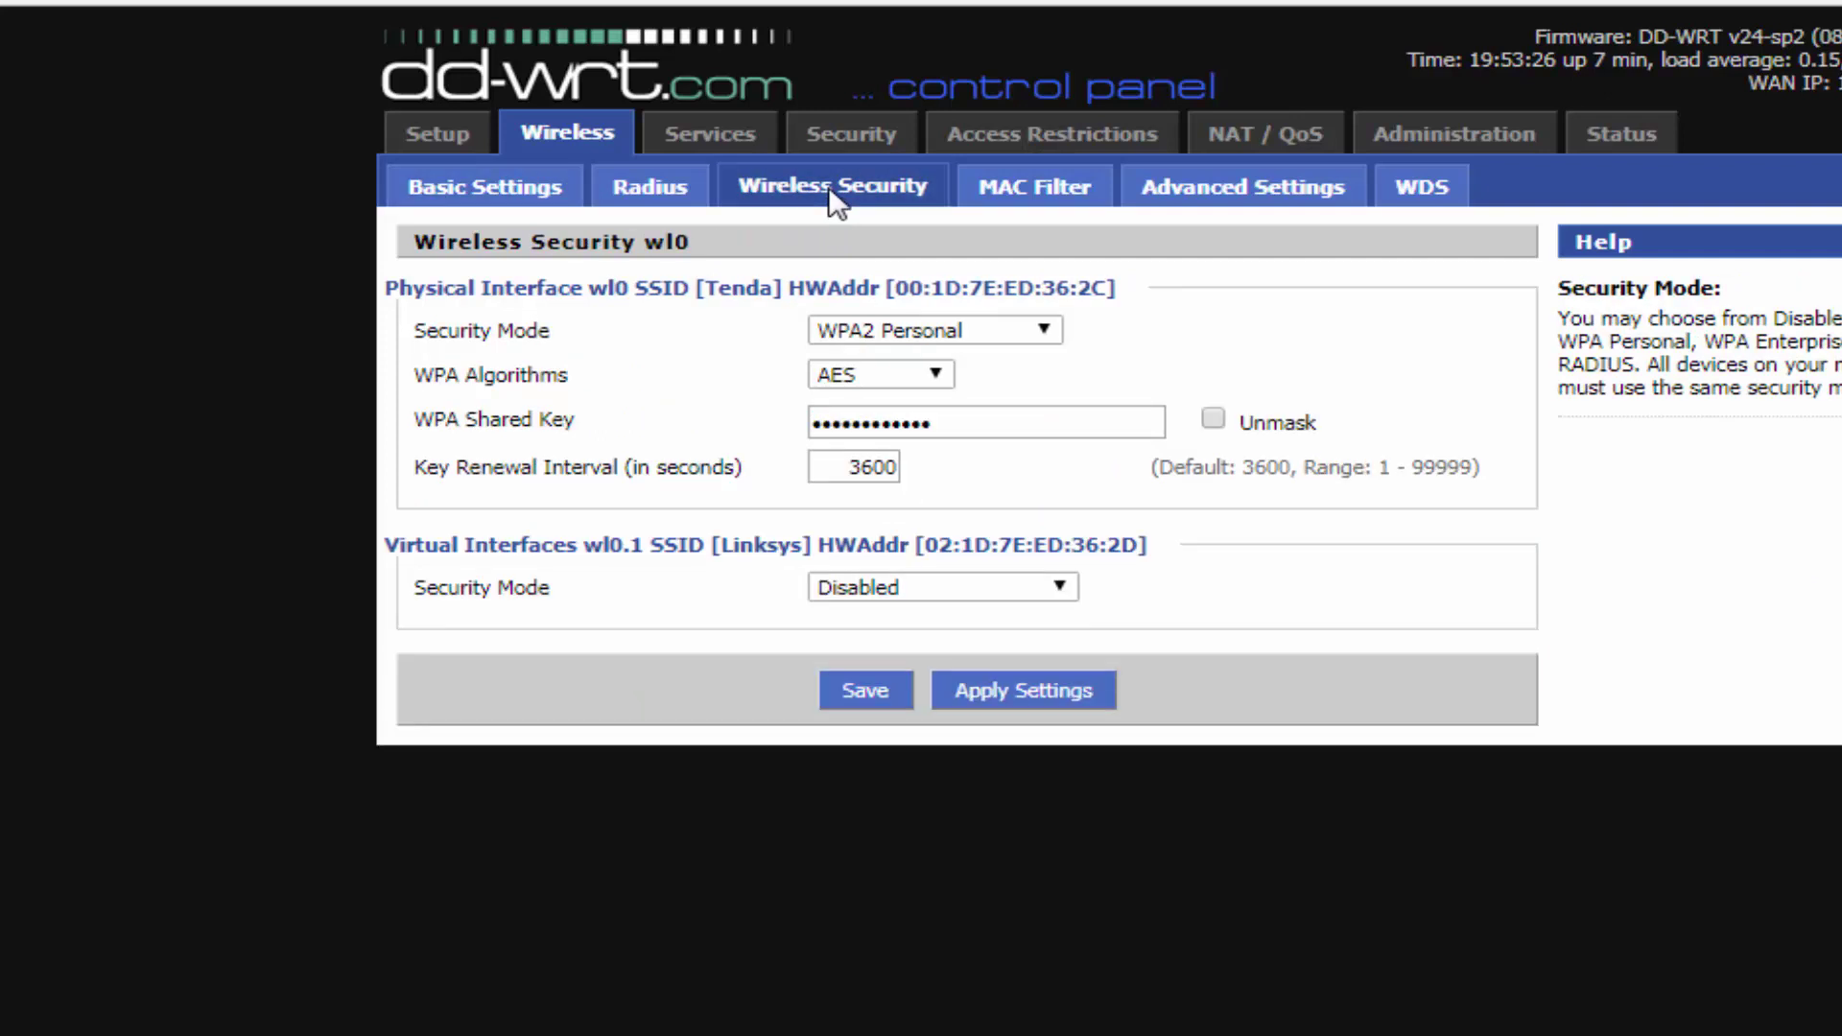
pyautogui.click(957, 590)
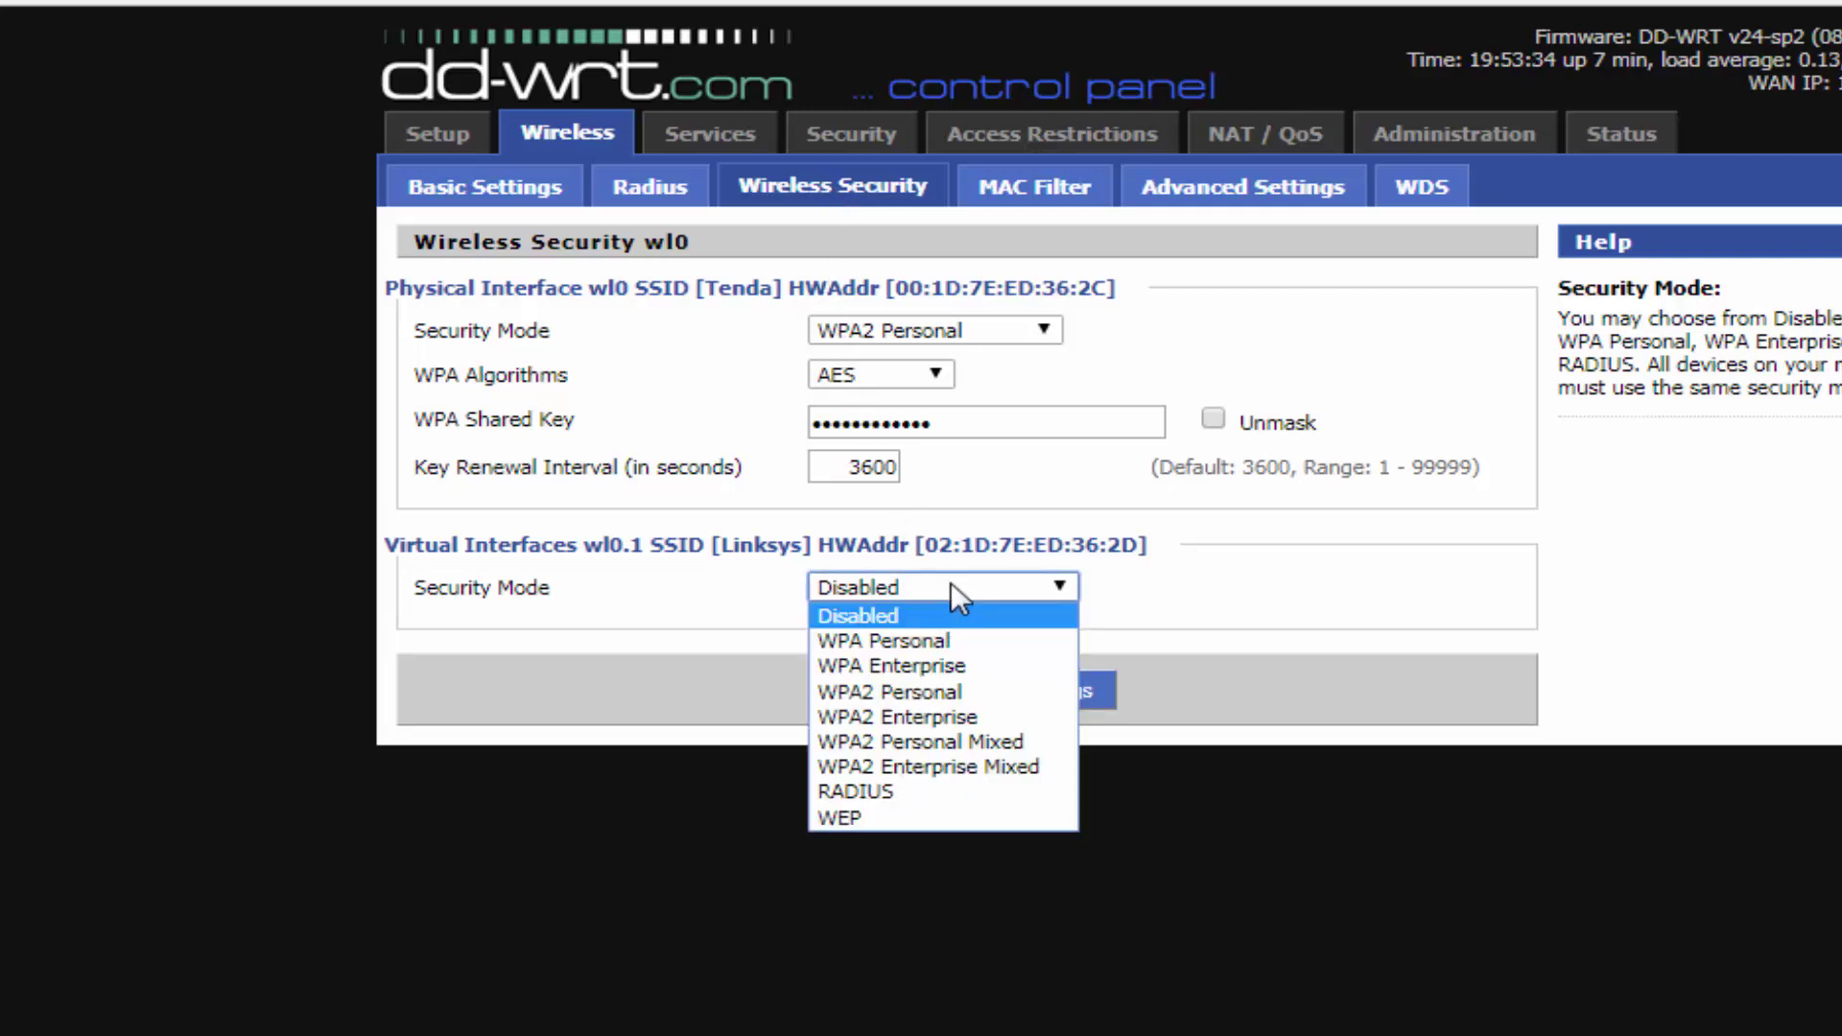
pyautogui.click(915, 693)
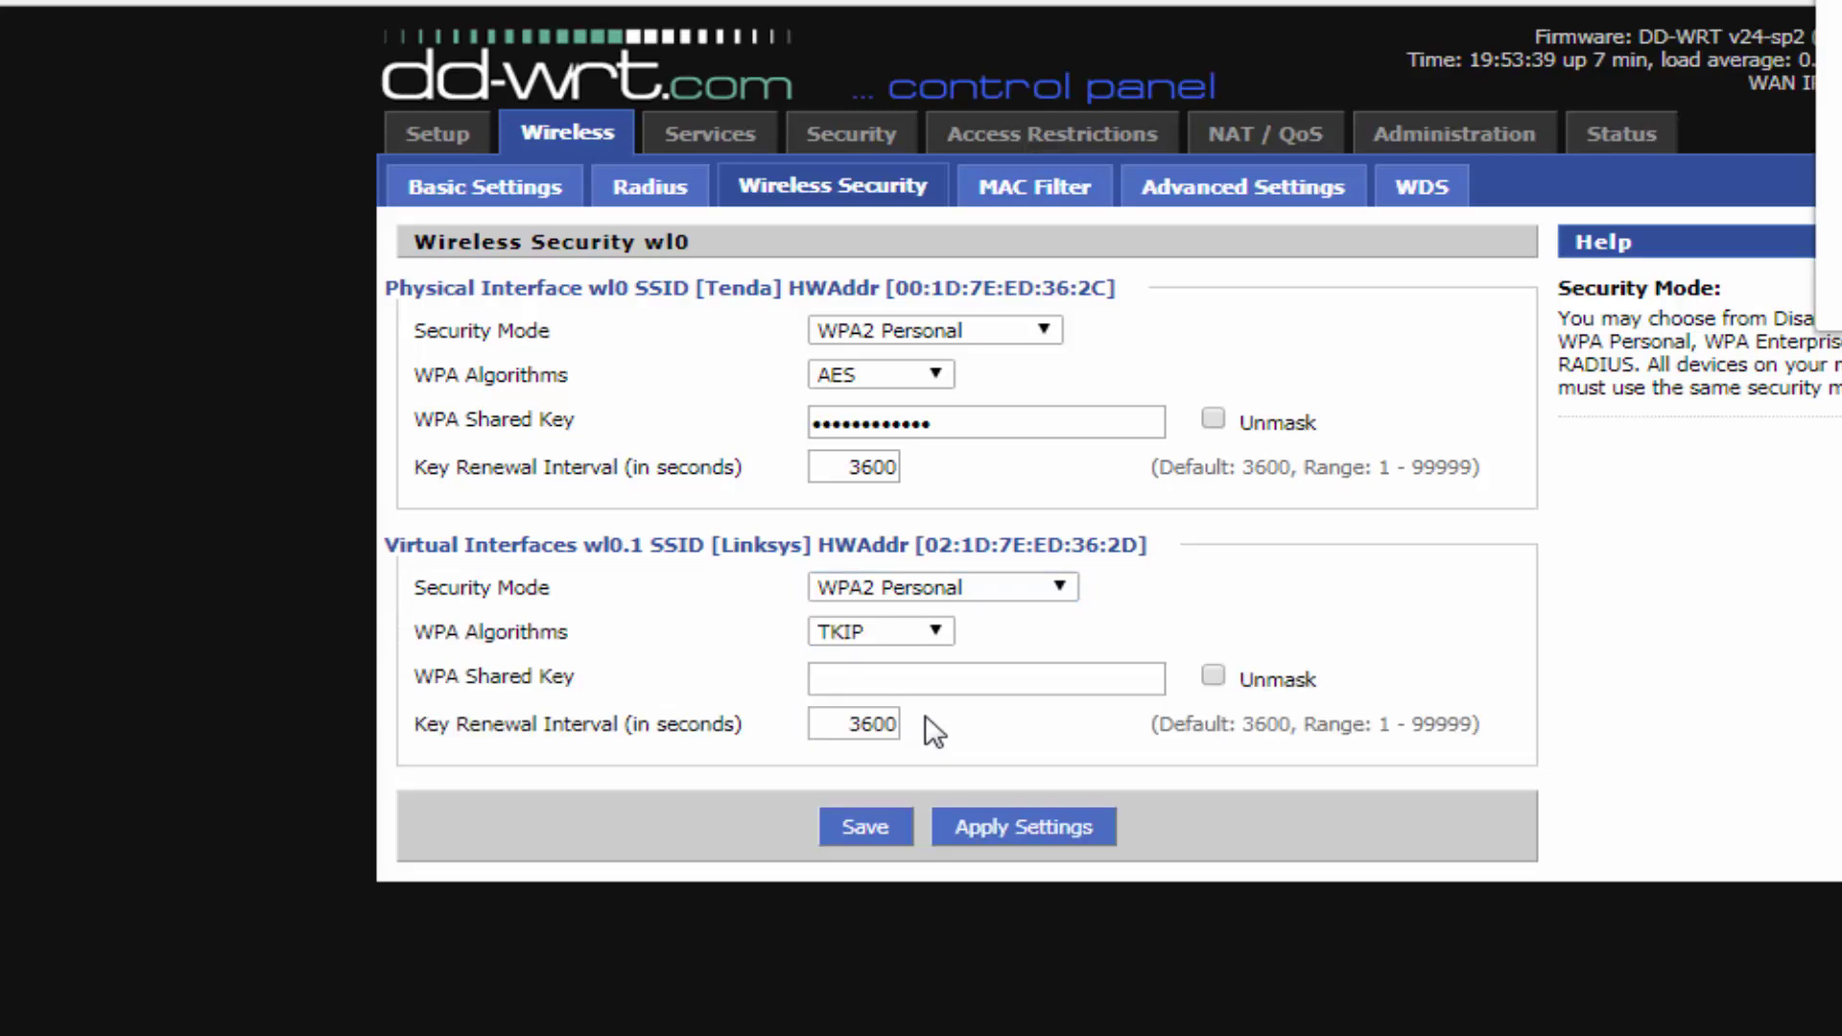
pyautogui.click(912, 633)
pyautogui.click(884, 684)
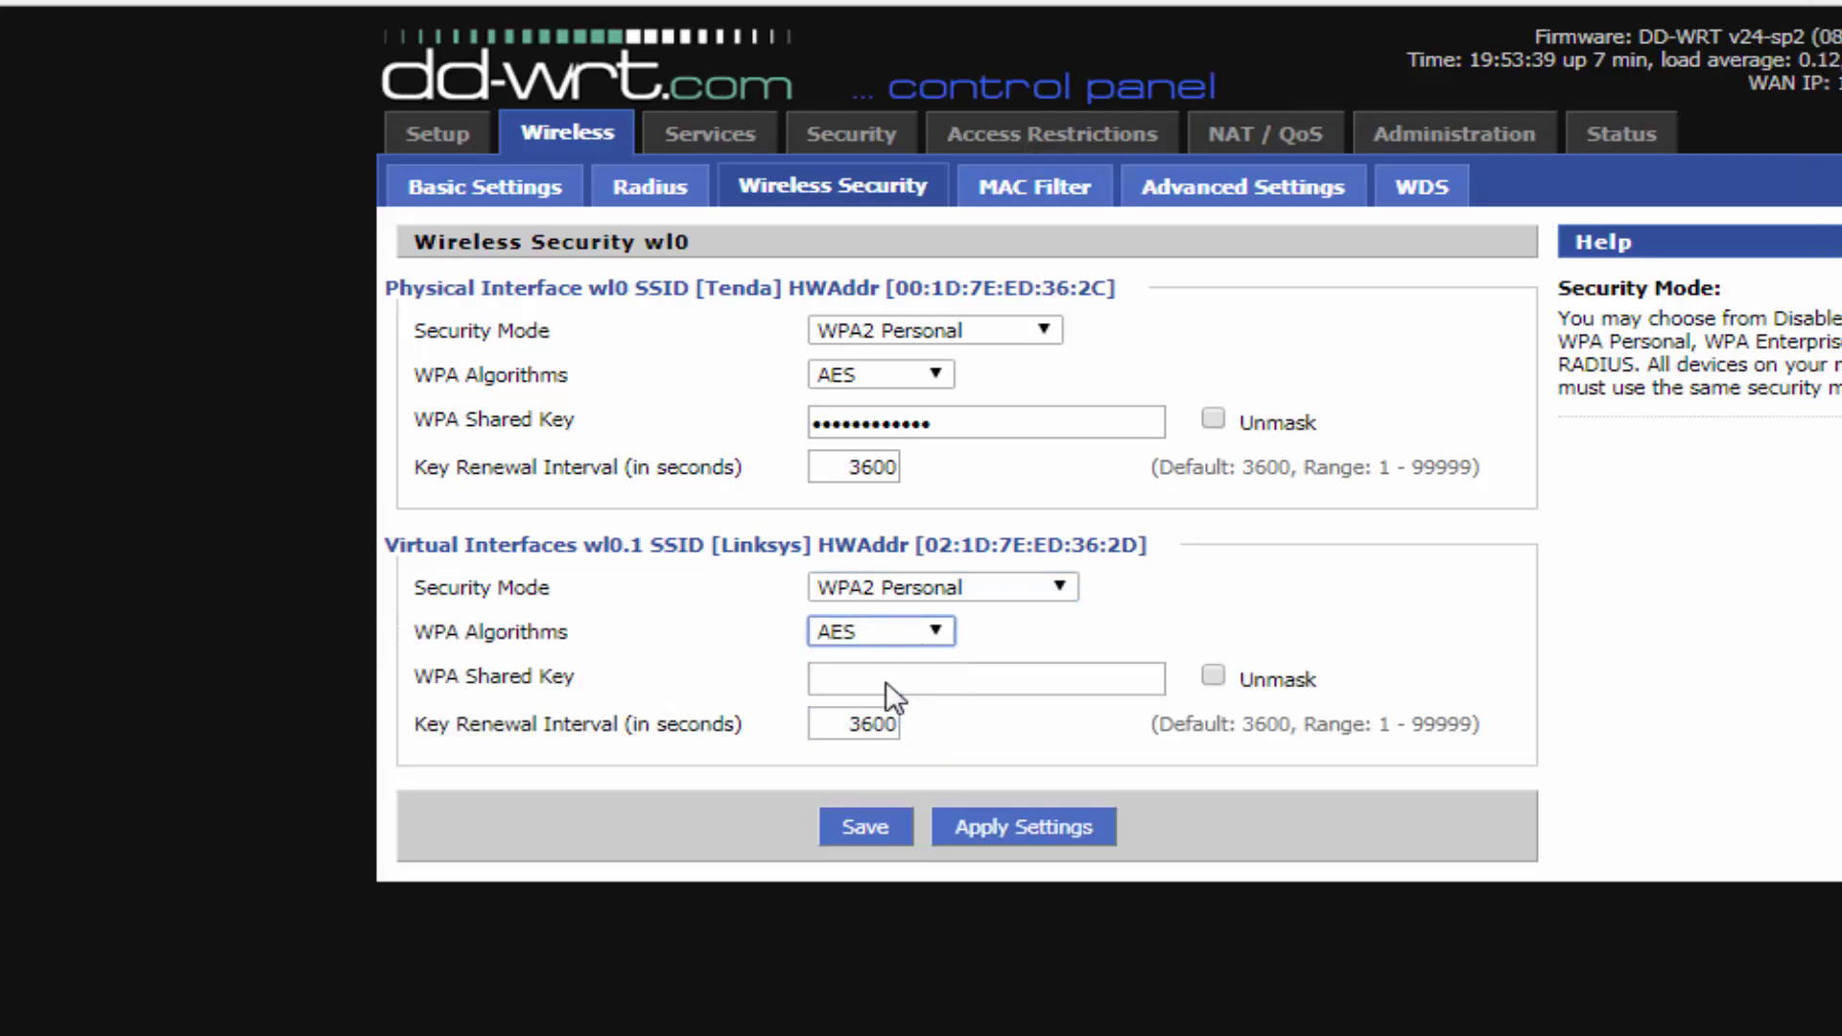
# Enter the Linksys shared key, then save and apply the wireless security settings
pyautogui.click(1213, 676)
pyautogui.click(1066, 678)
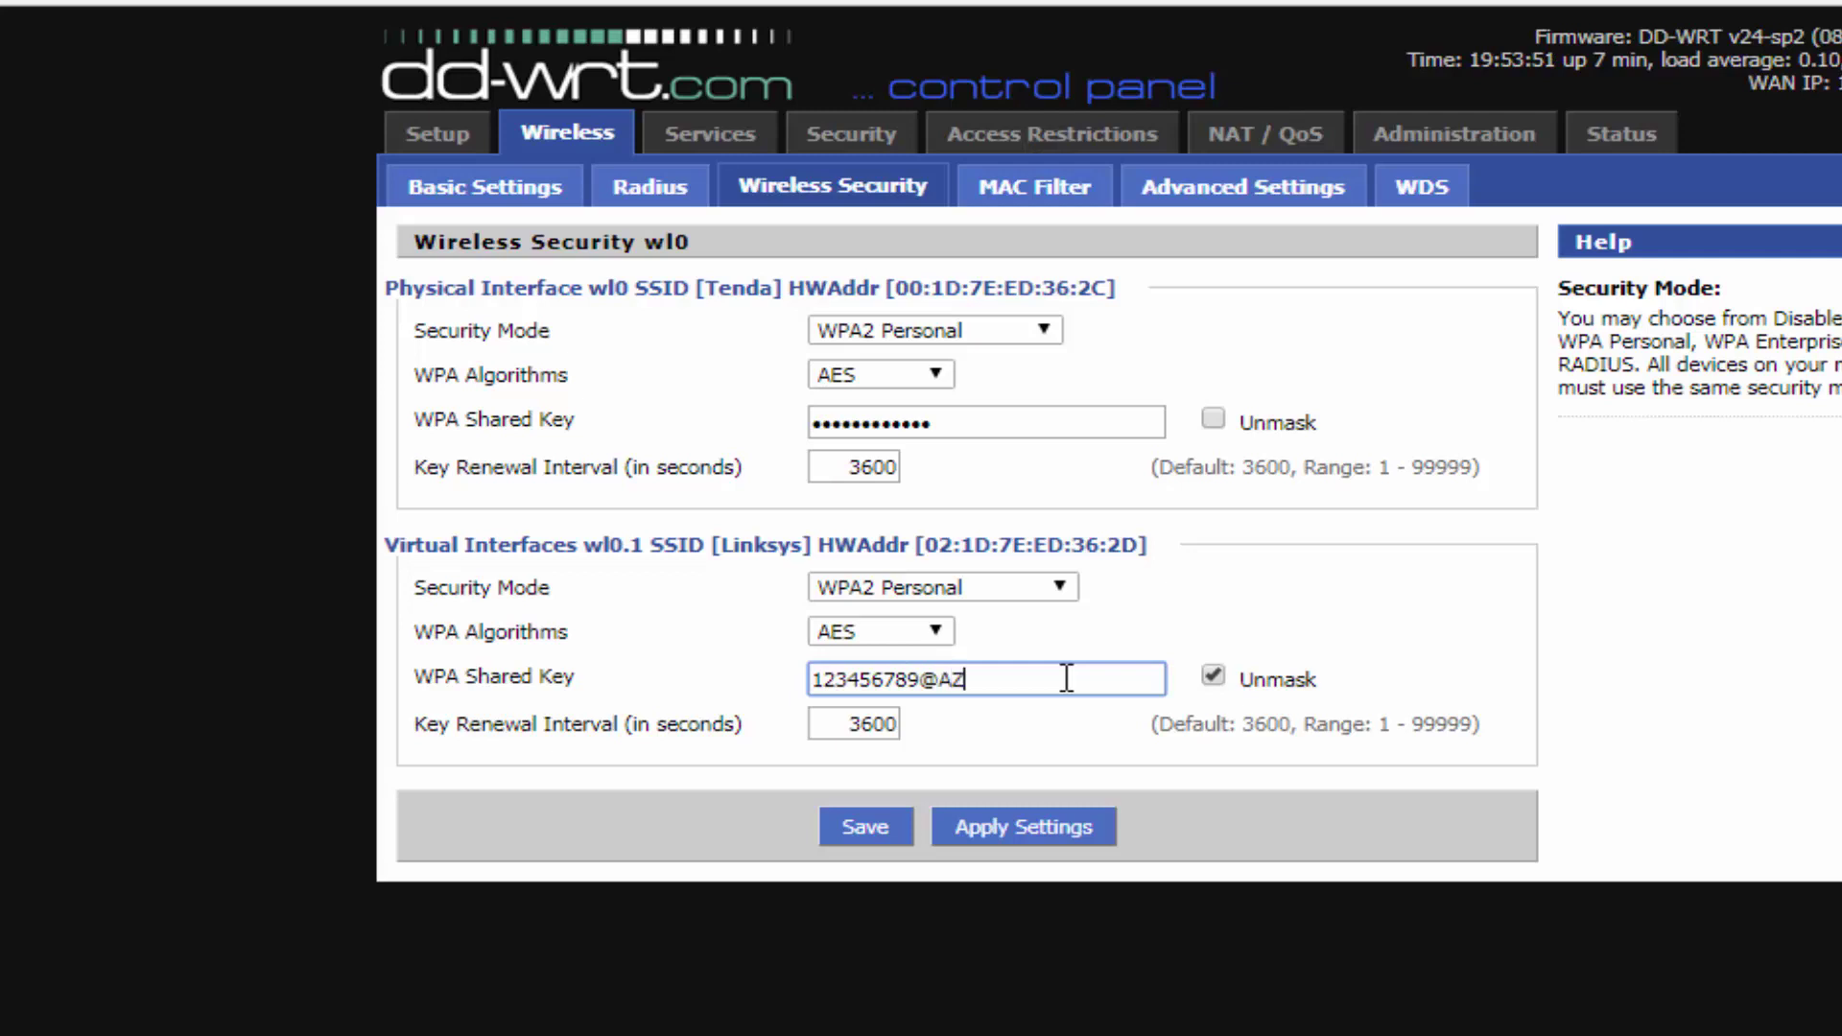
pyautogui.moveTo(1061, 678); pyautogui.dragTo(757, 686)
pyautogui.click(1008, 676)
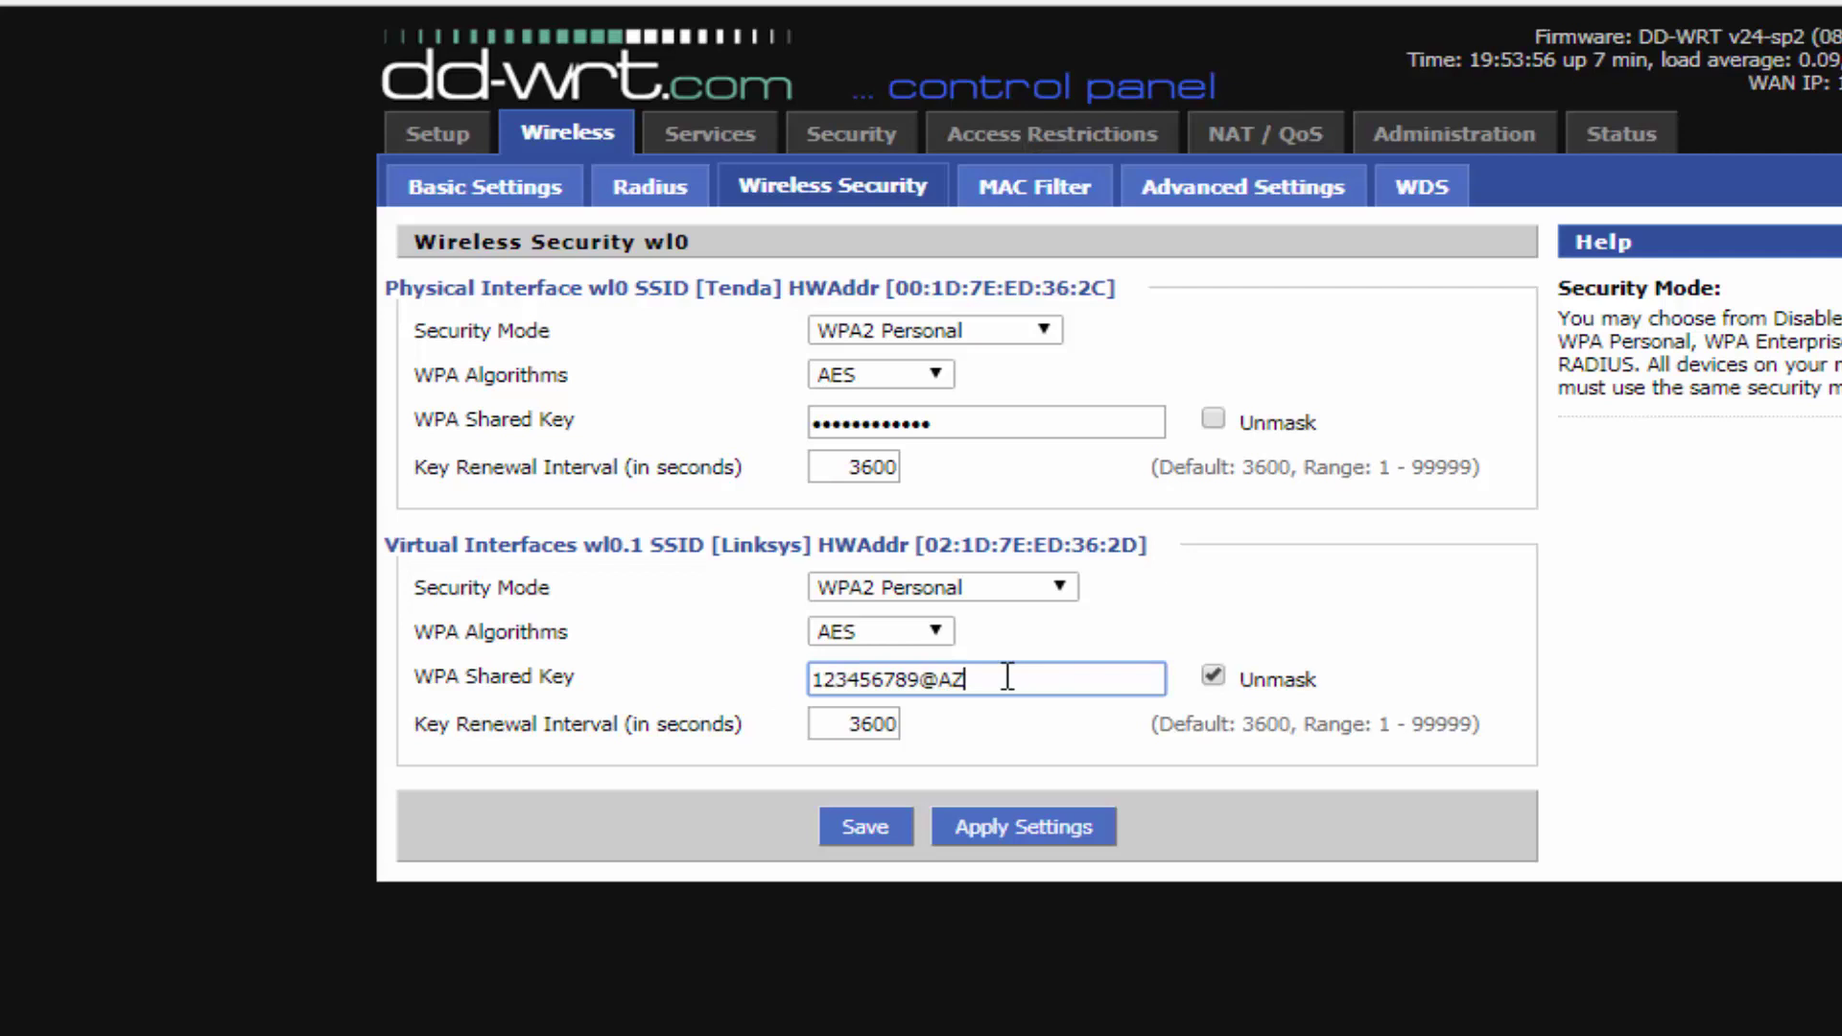
pyautogui.click(861, 831)
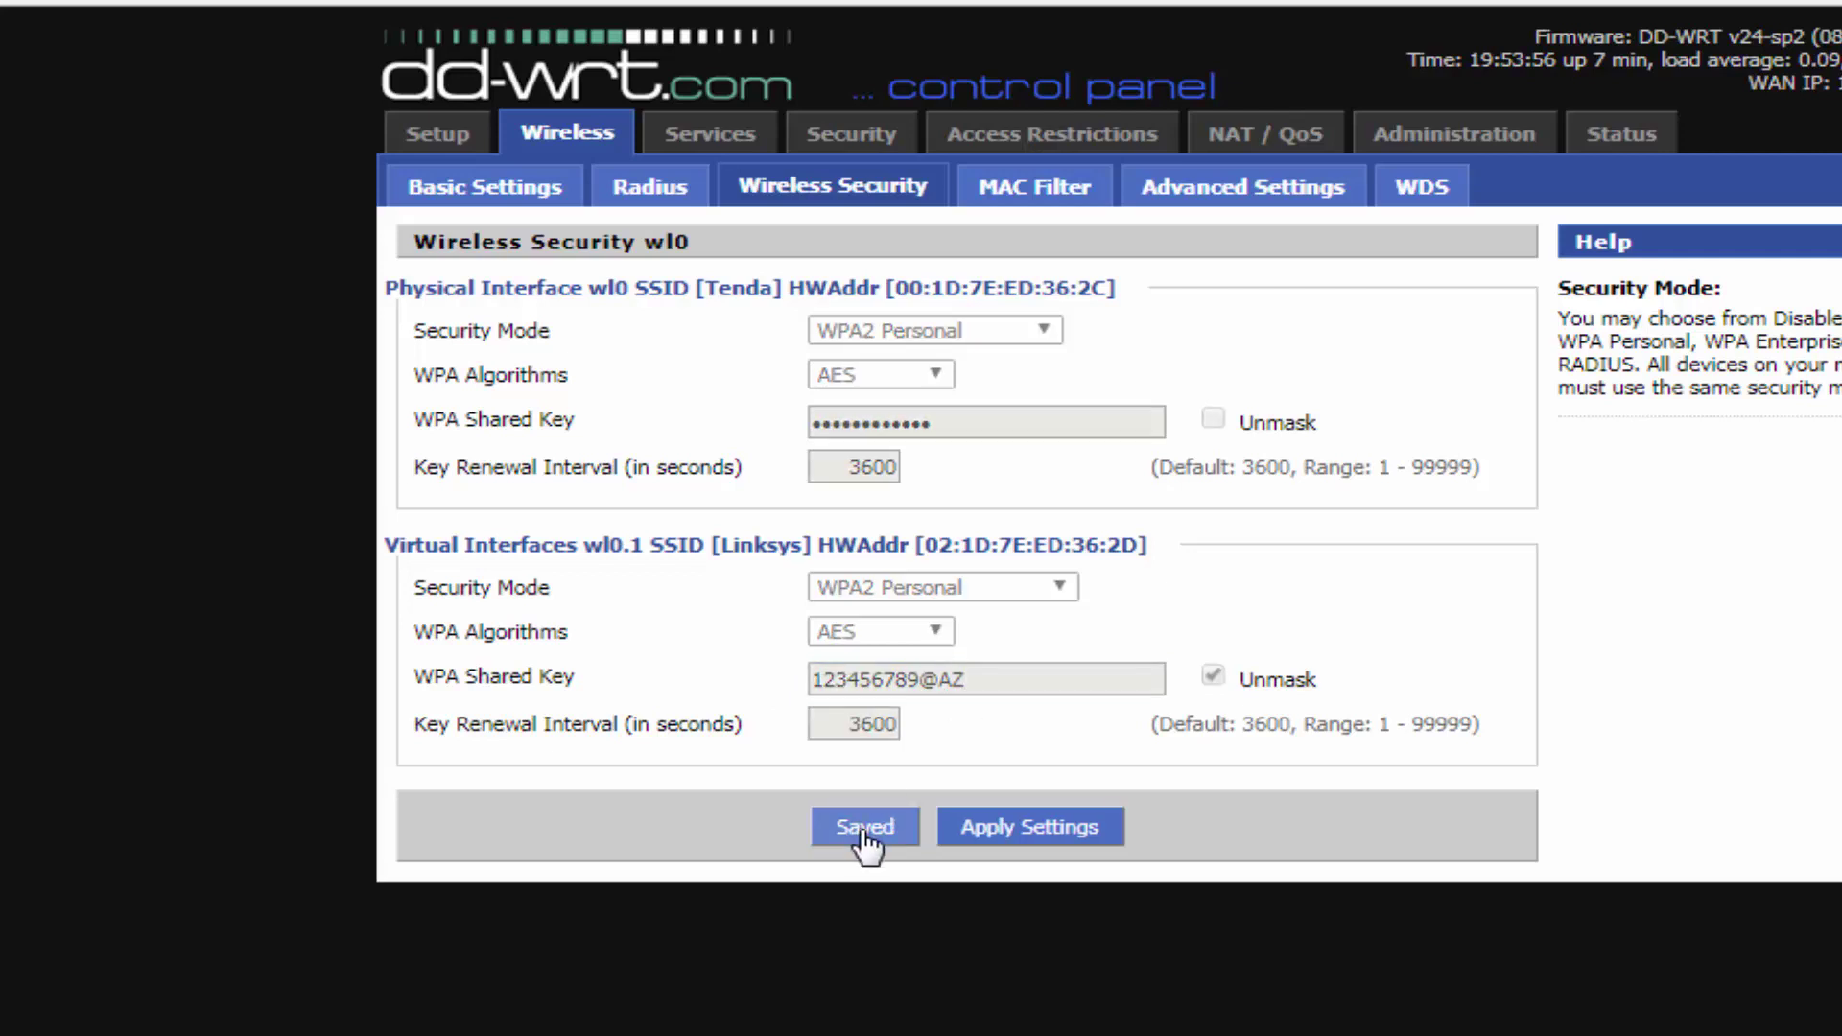
pyautogui.click(1056, 827)
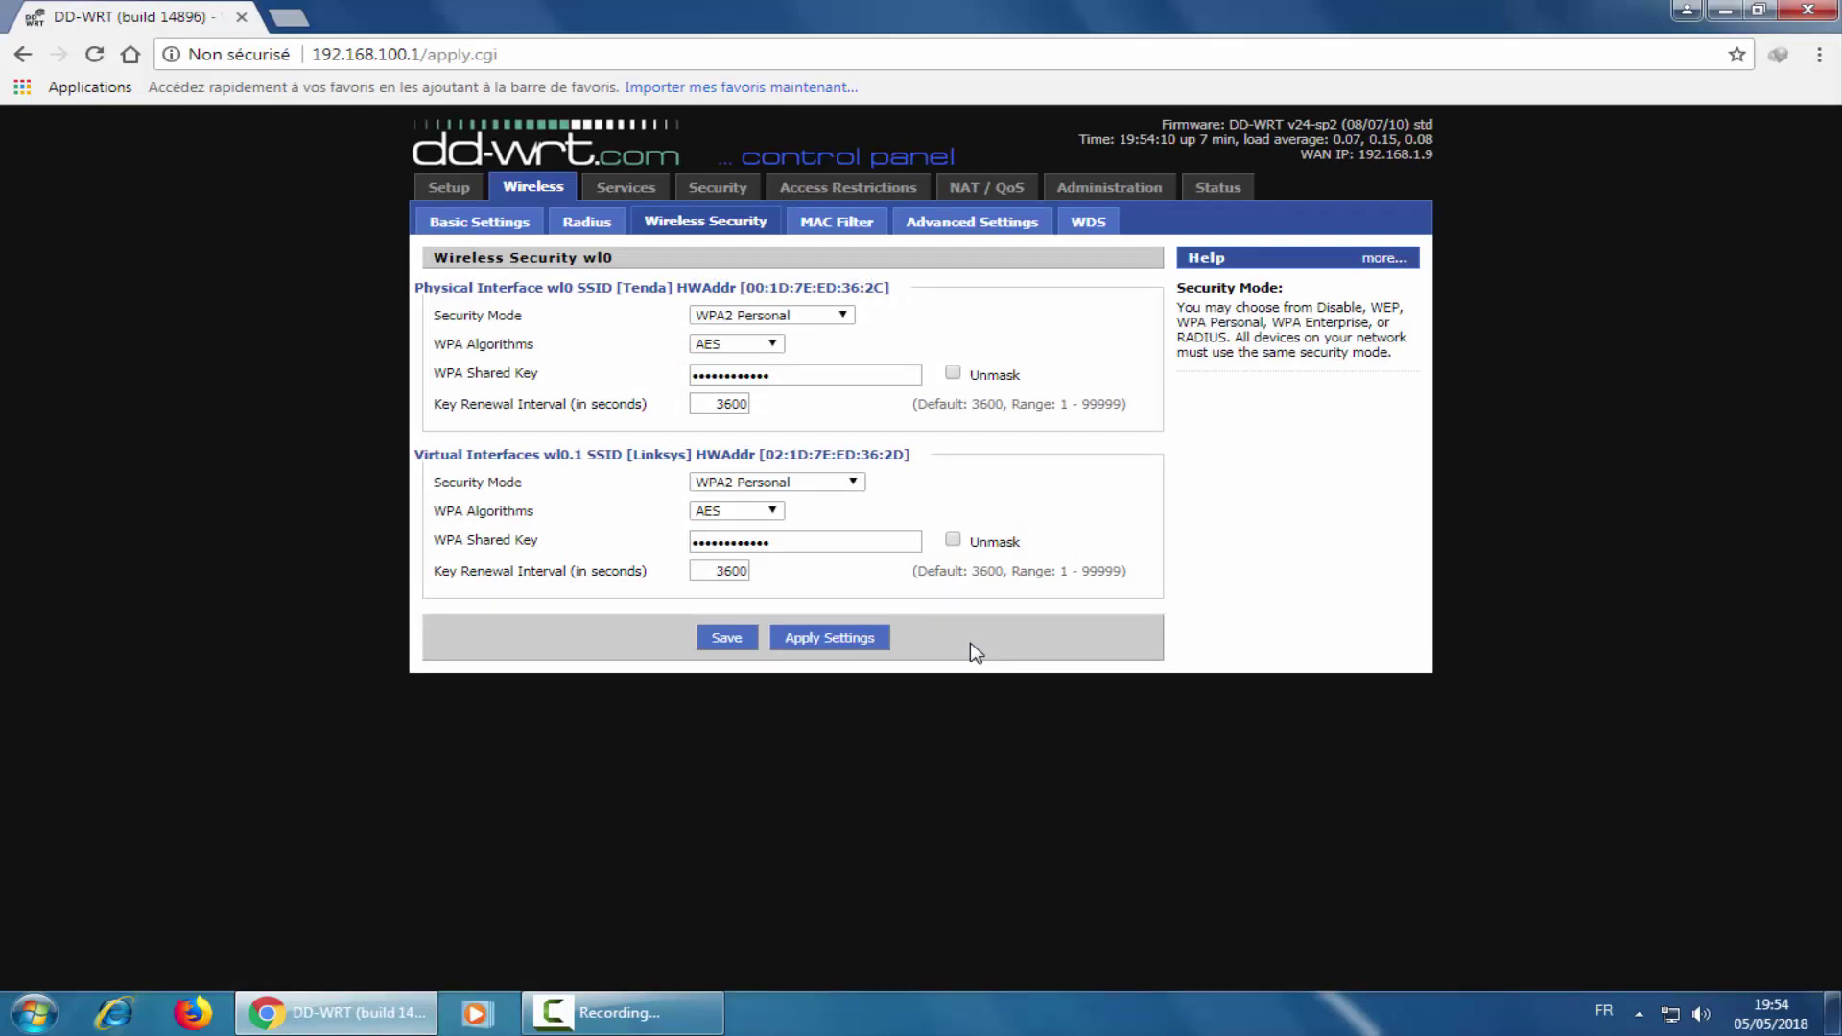
pyautogui.click(1724, 12)
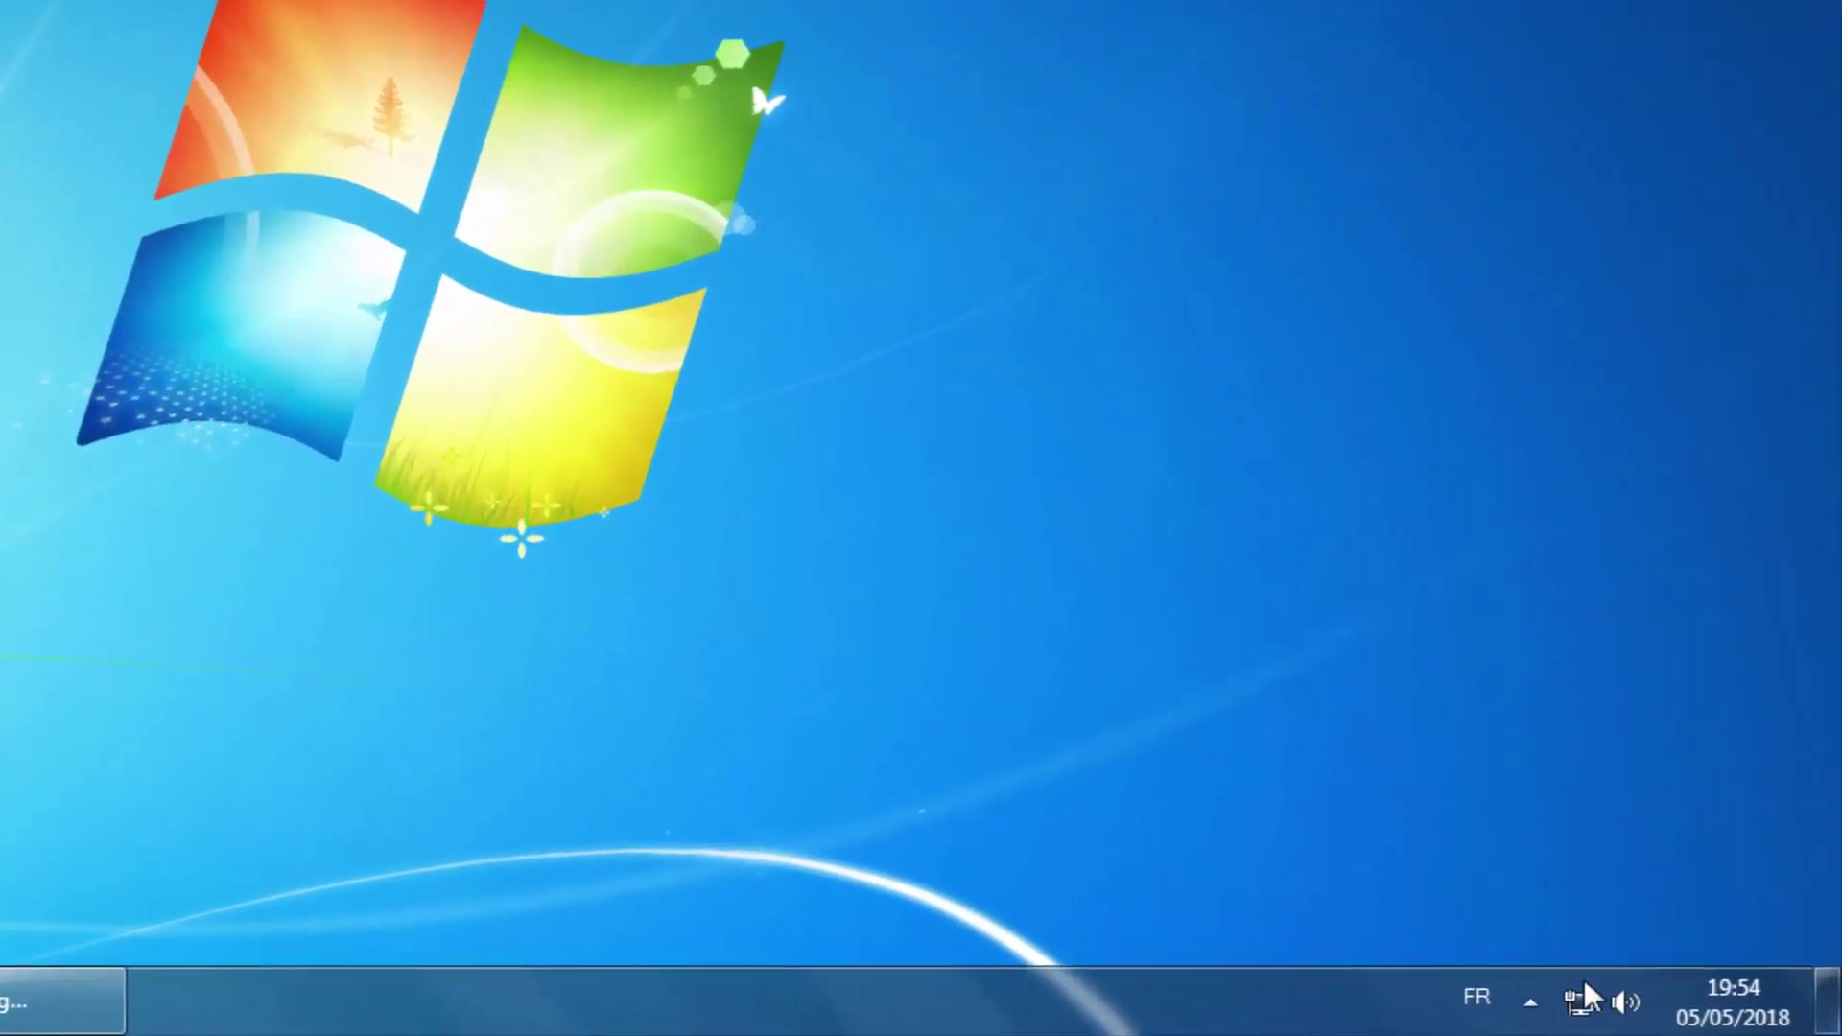
# Check that Linksys appears in the tray's available wireless networks list
pyautogui.click(1671, 1015)
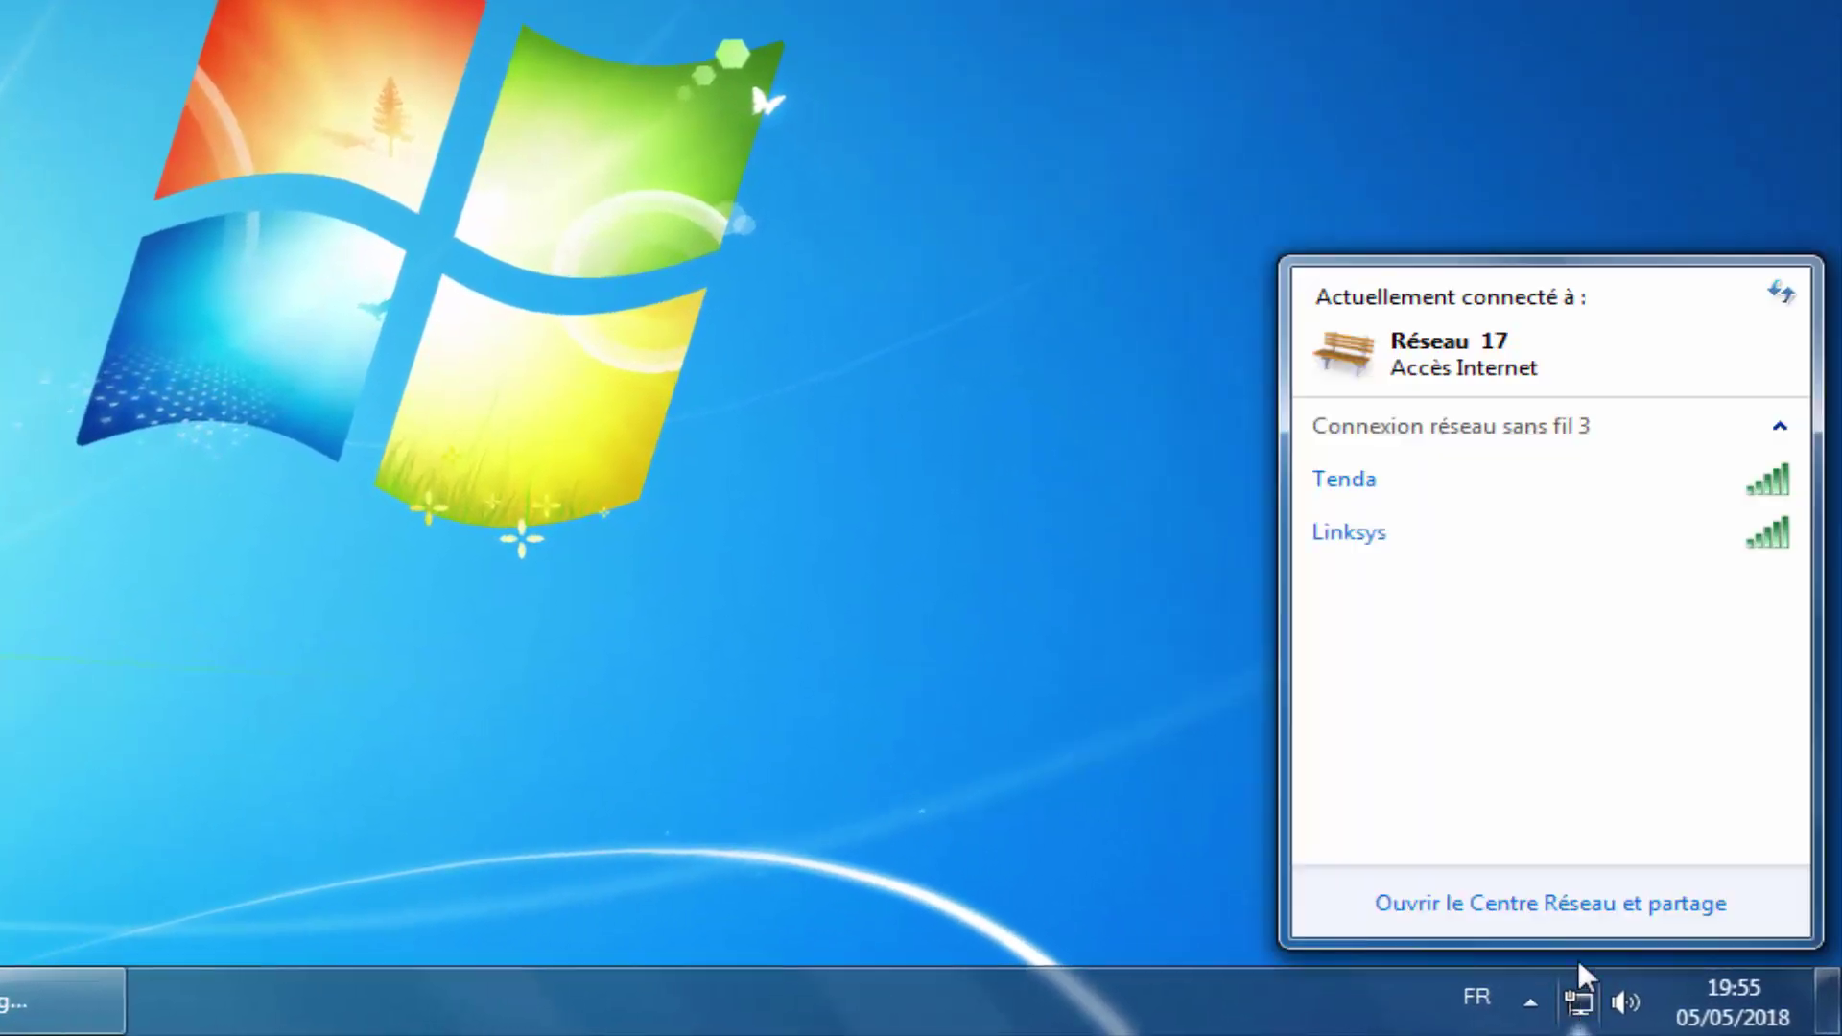
pyautogui.moveTo(1369, 535)
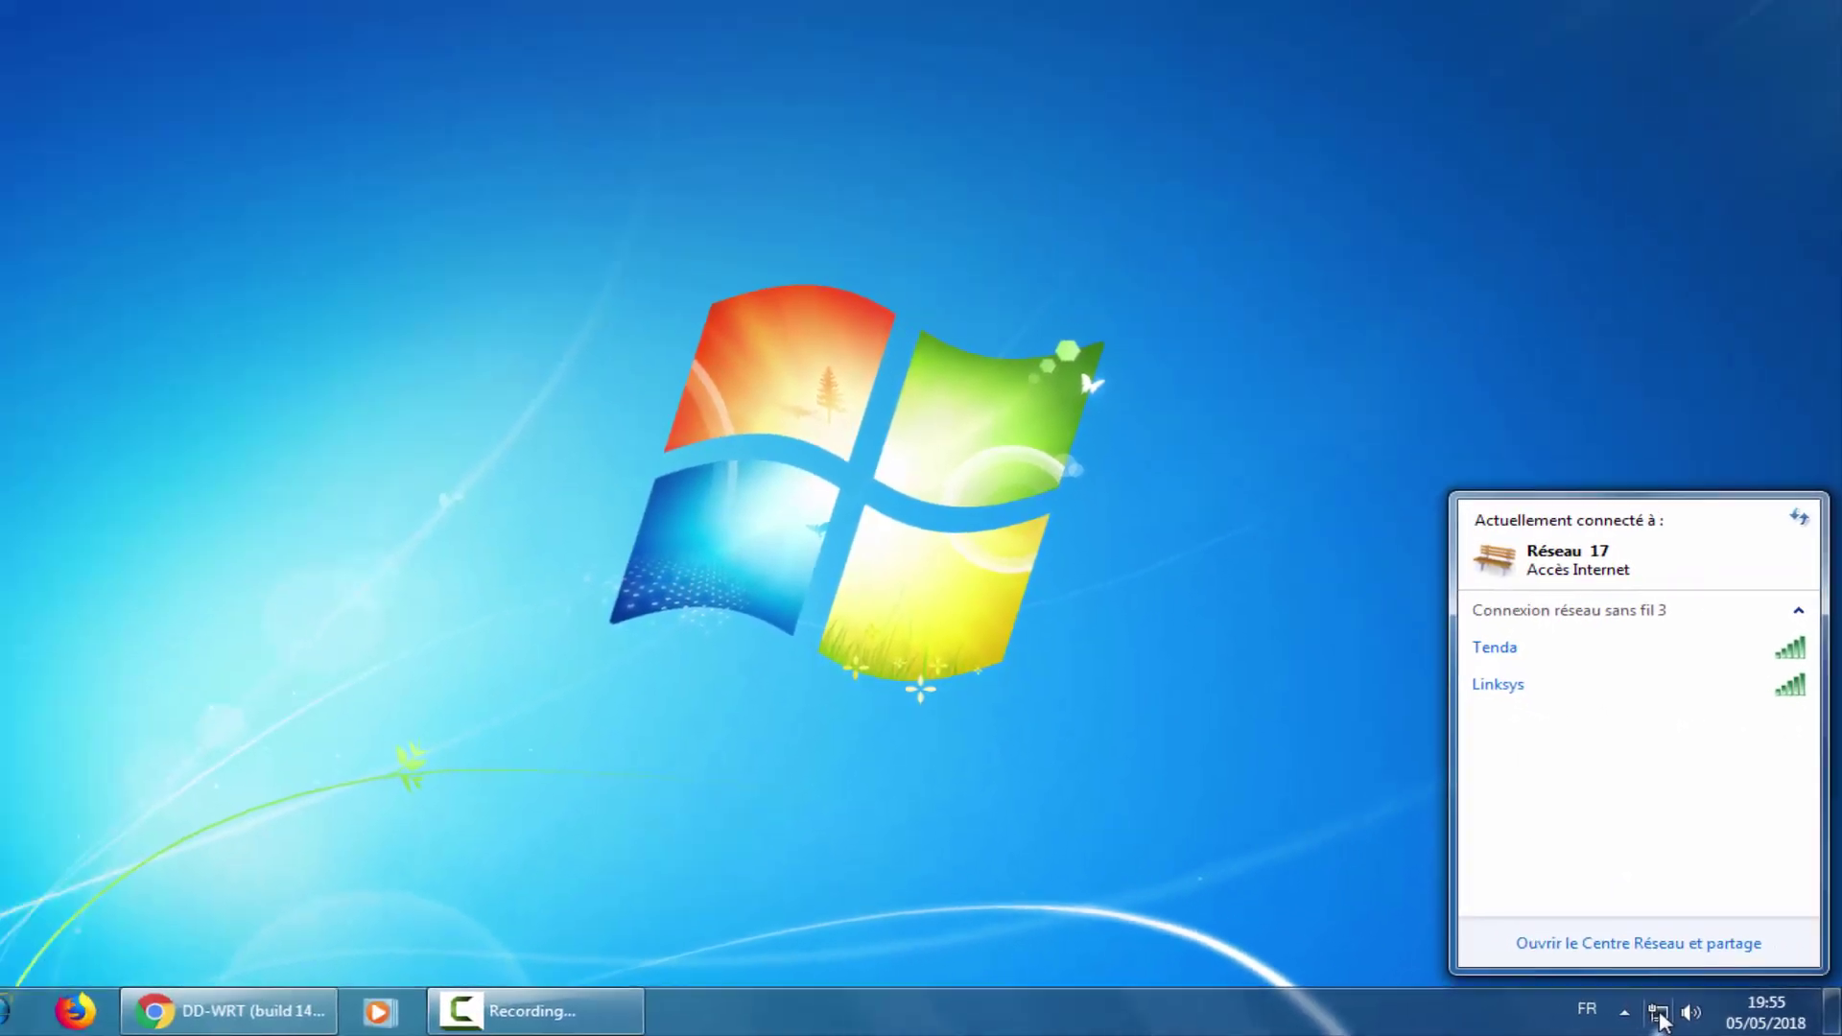
pyautogui.click(1578, 1003)
# Disable the wired Connexion au réseau local adapter via Network and Sharing Center adapter settings
pyautogui.rightClick(1579, 1002)
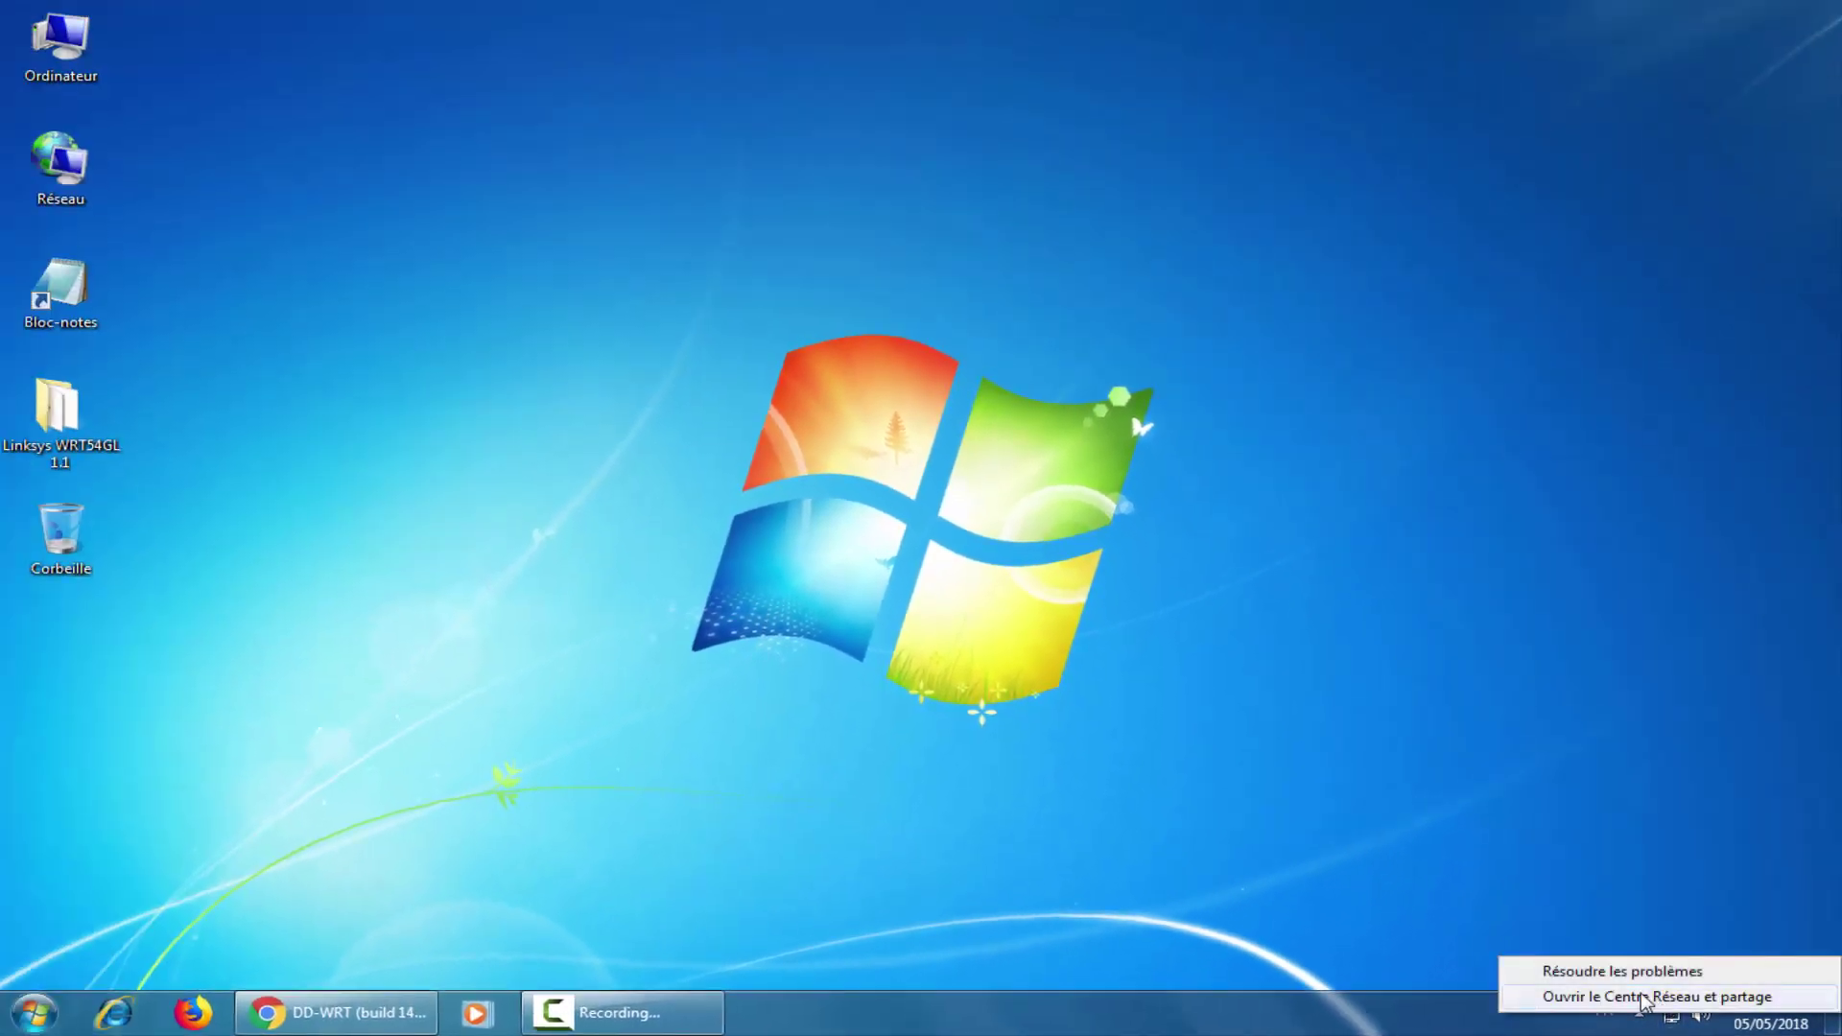
pyautogui.click(1644, 1003)
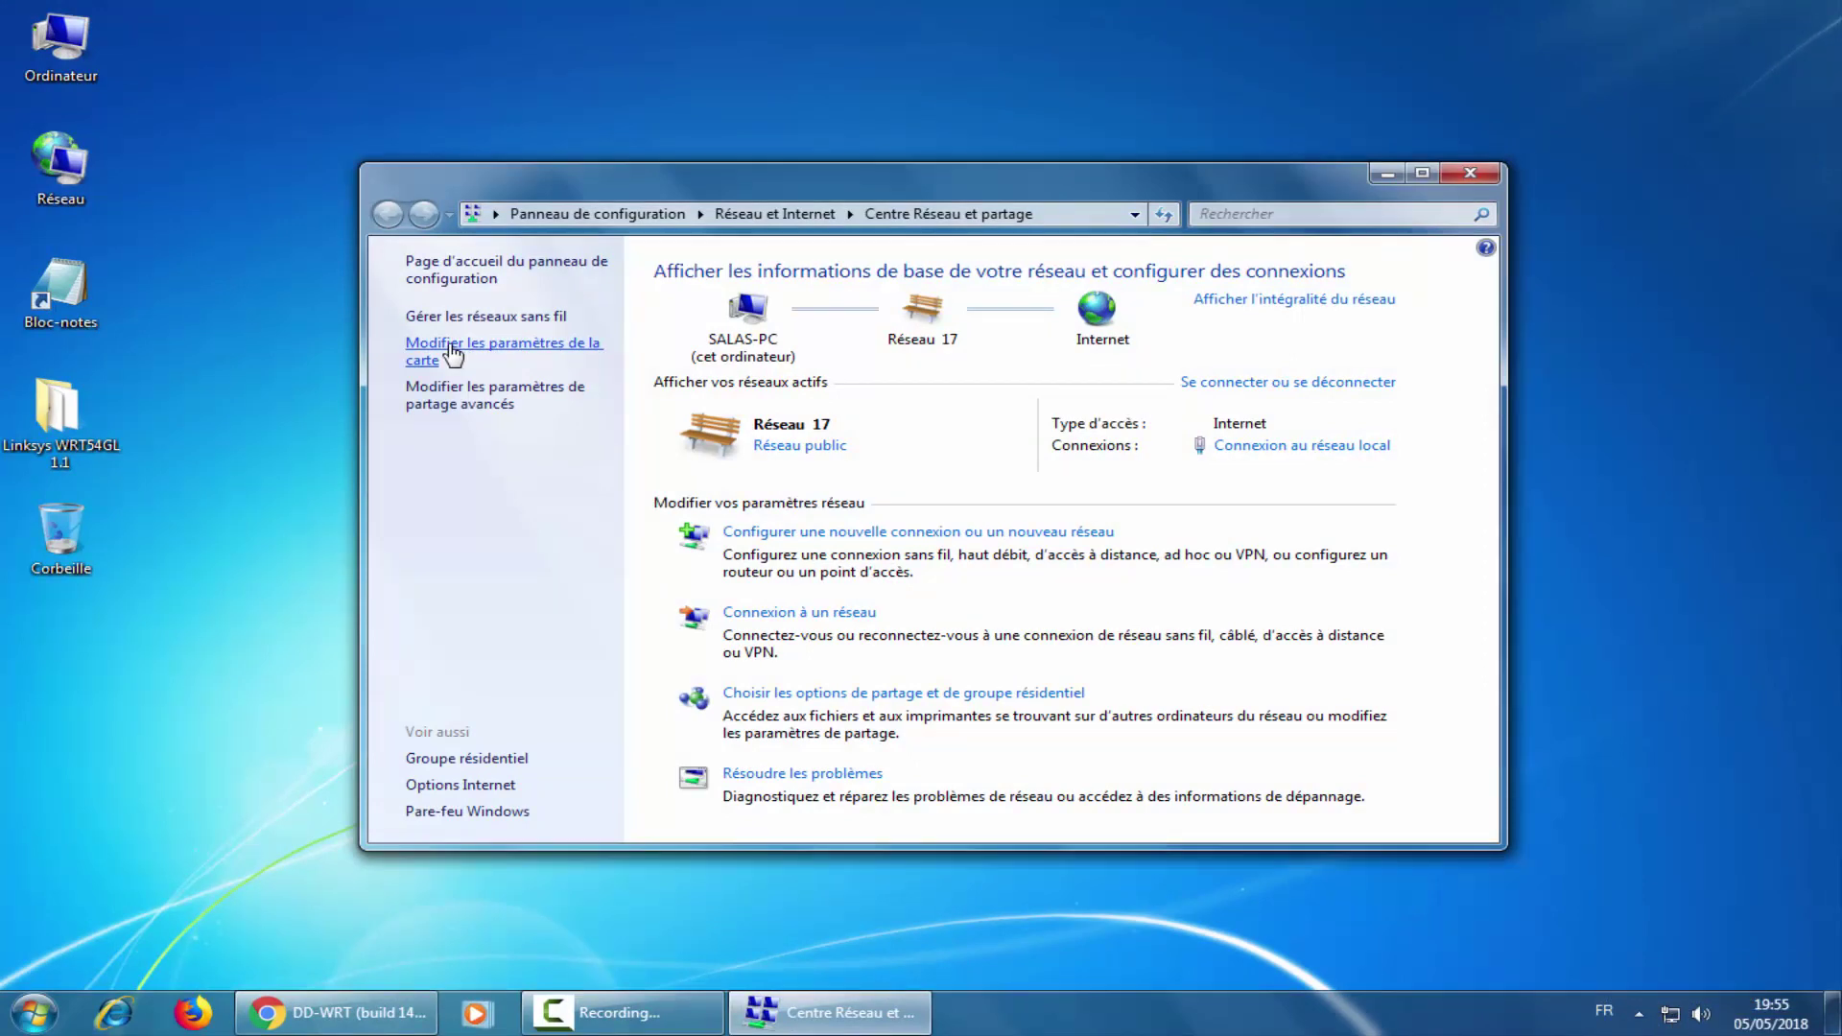
pyautogui.click(452, 351)
pyautogui.click(513, 312)
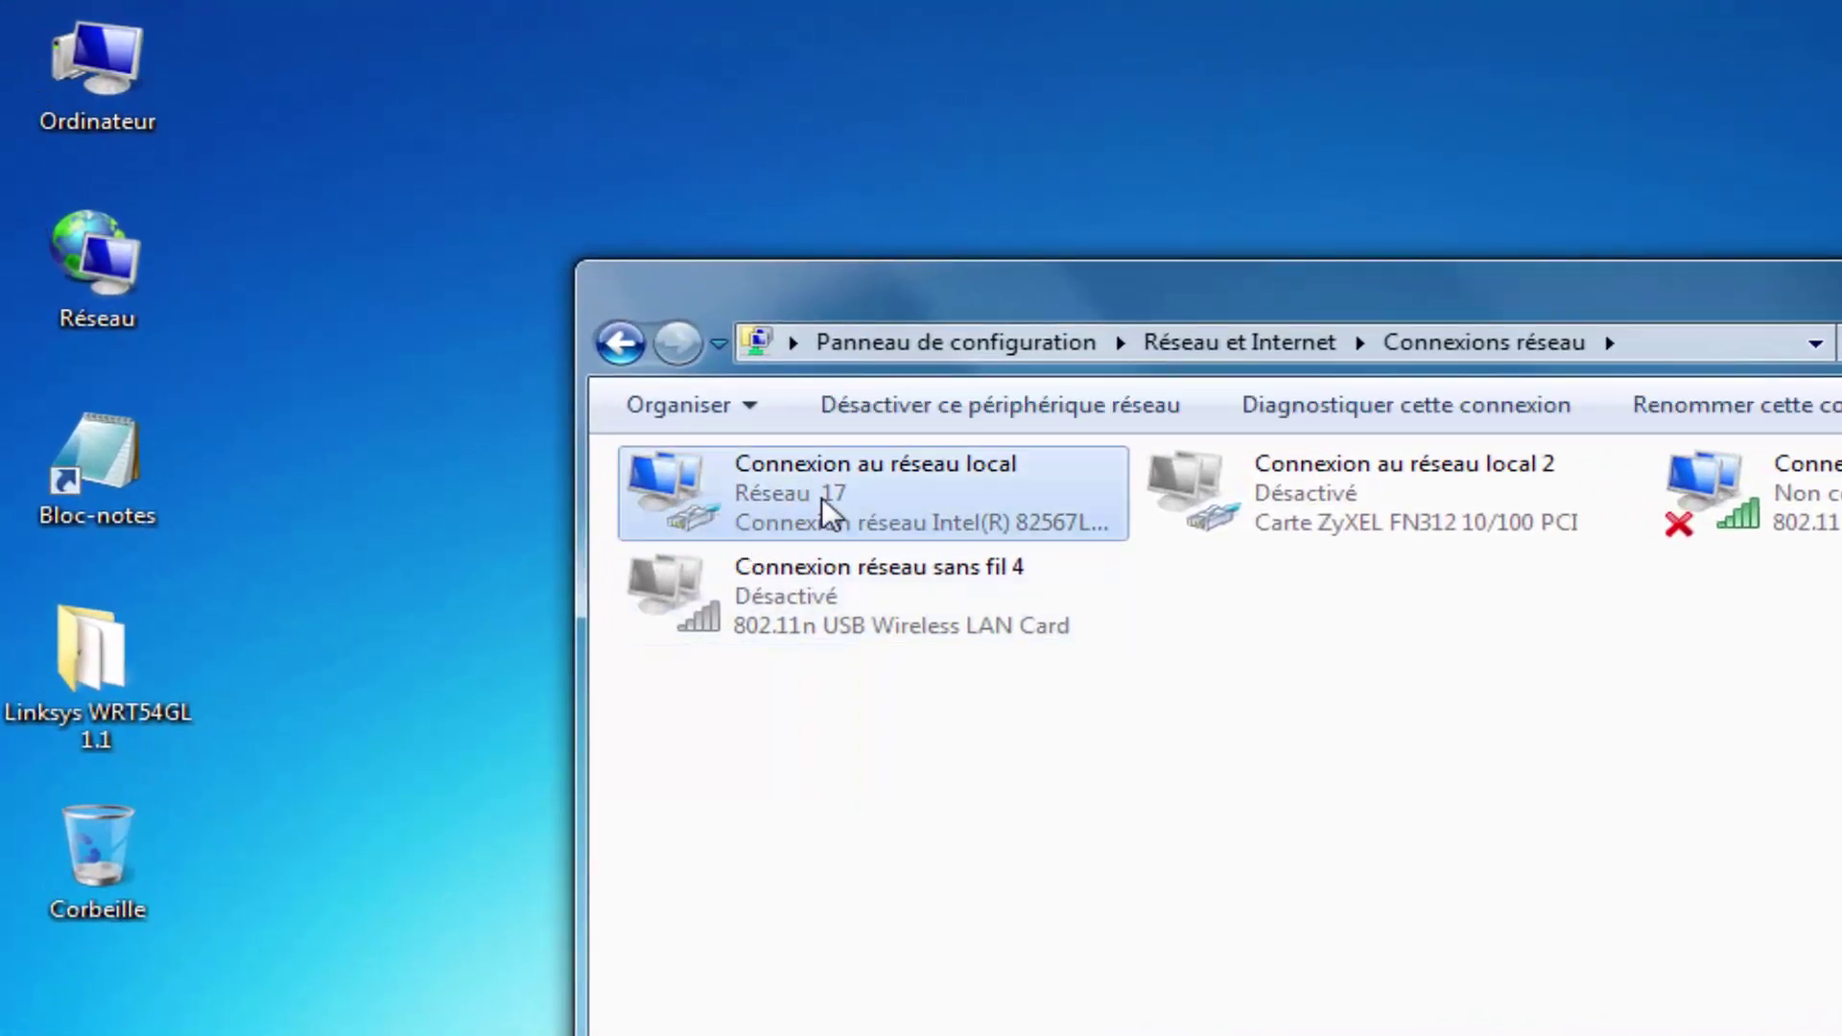
pyautogui.rightClick(818, 493)
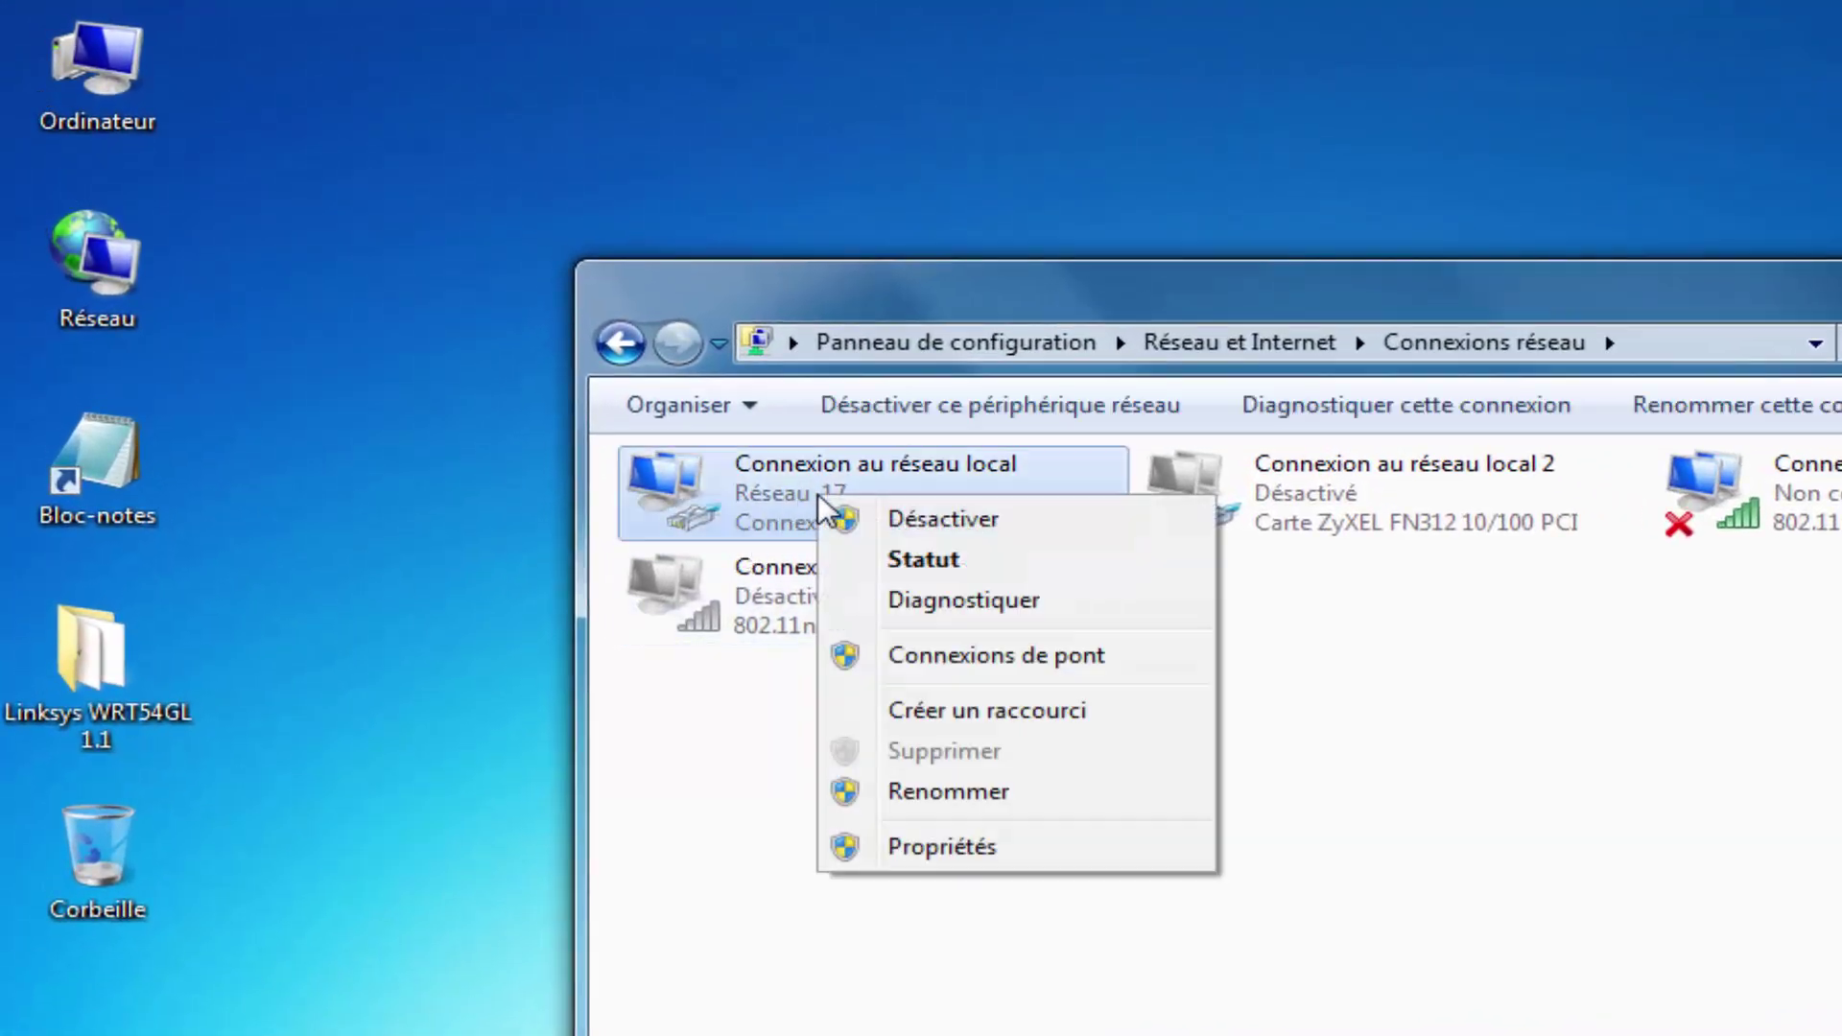
pyautogui.click(924, 520)
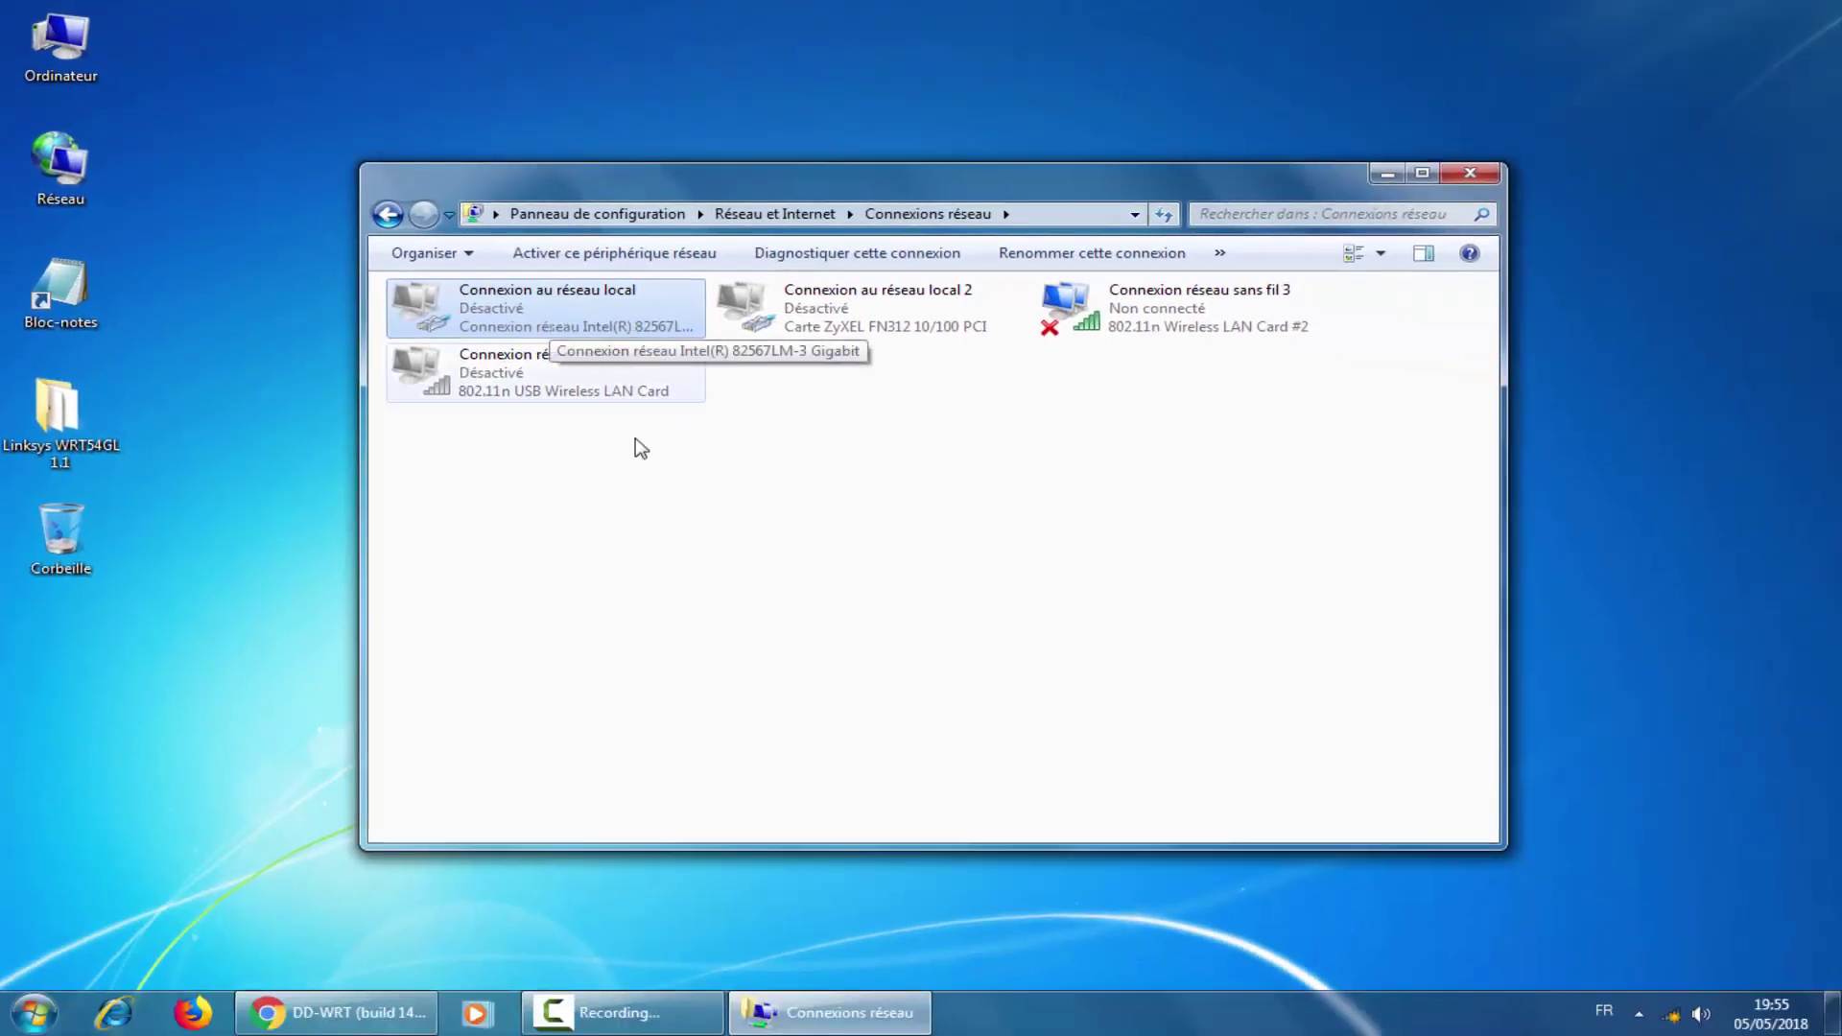
pyautogui.click(844, 1003)
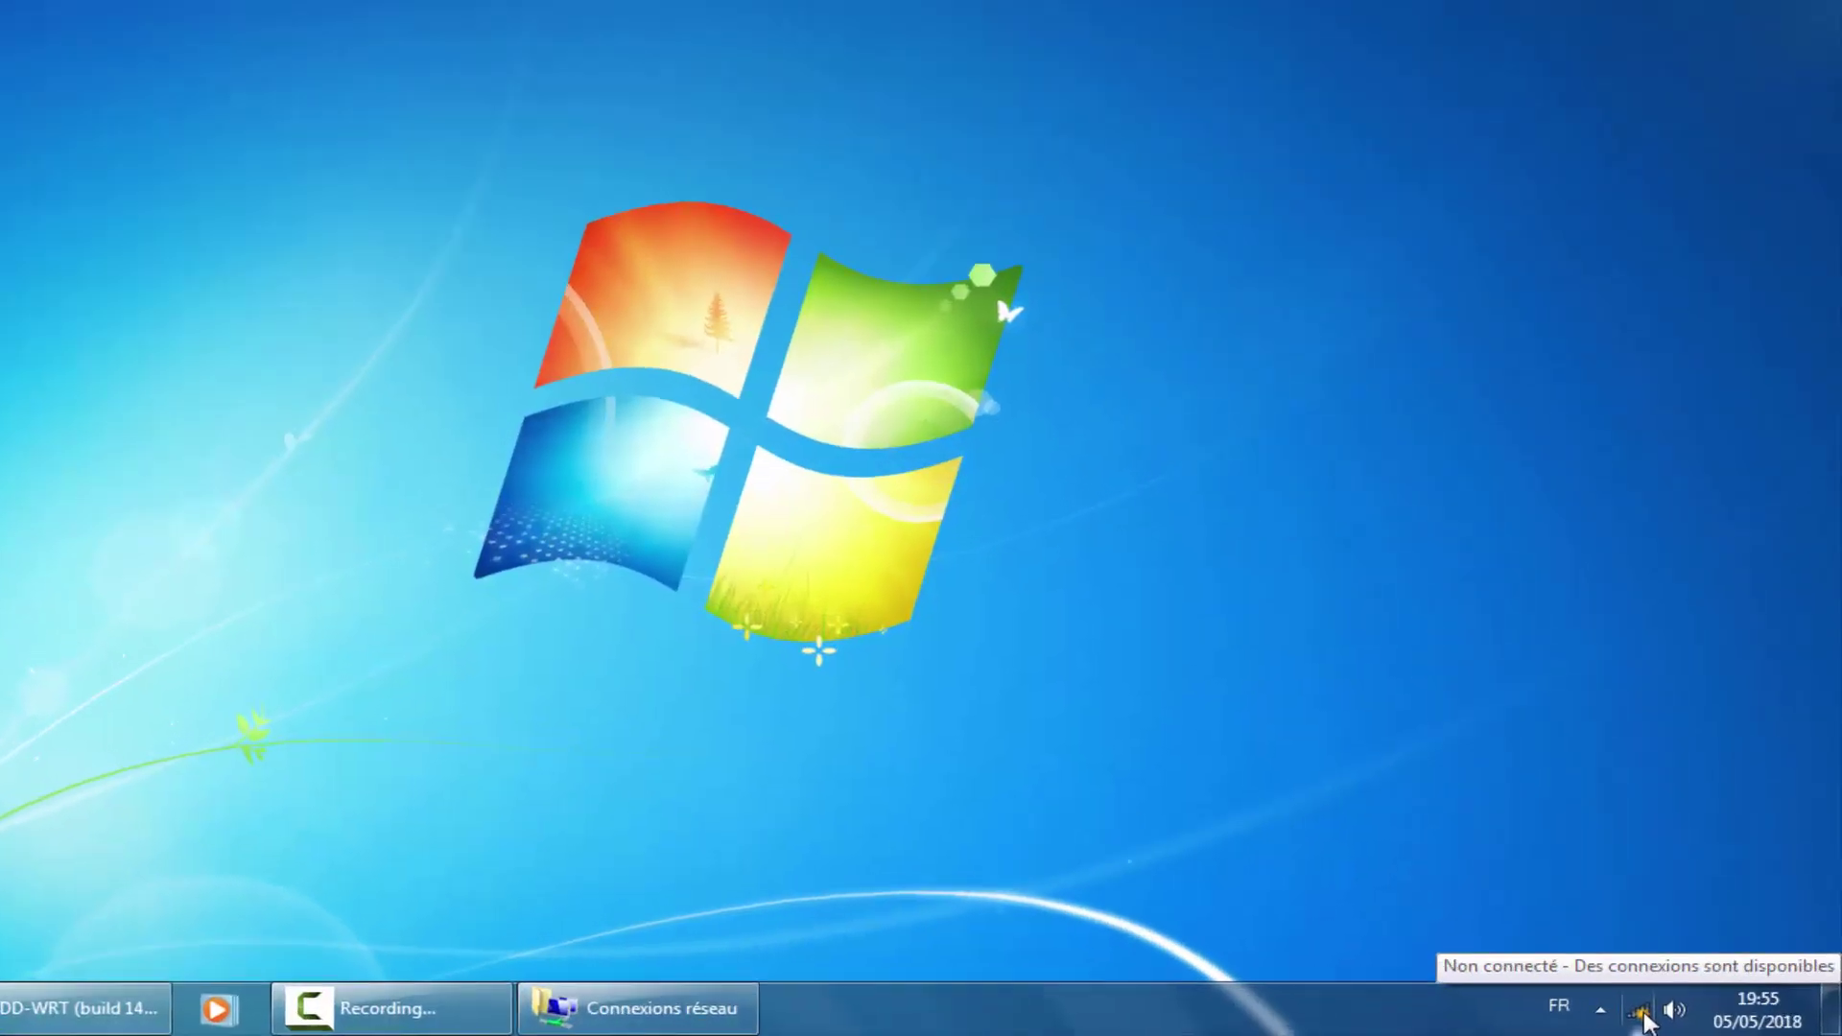
# Join the Linksys Wi-Fi network with its WPA2 security key and cancel the ESET new-network prompt
pyautogui.click(1673, 1015)
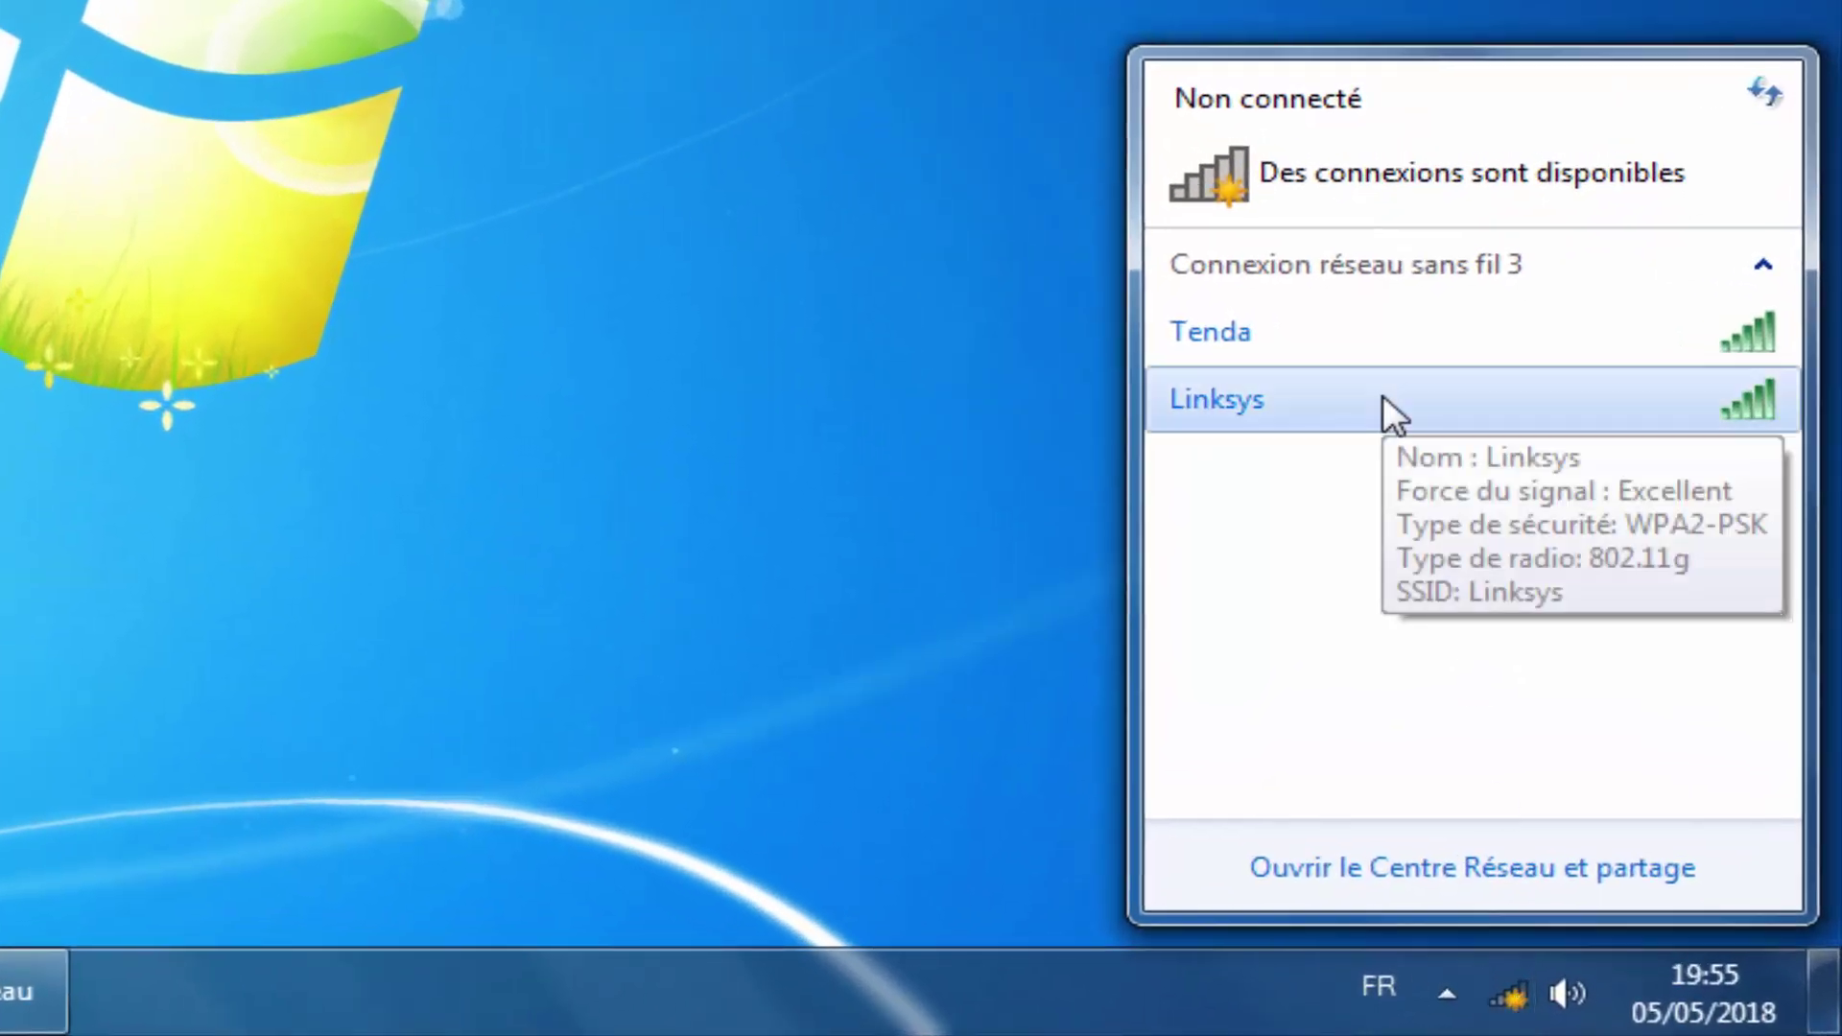
pyautogui.click(1384, 397)
pyautogui.click(1645, 465)
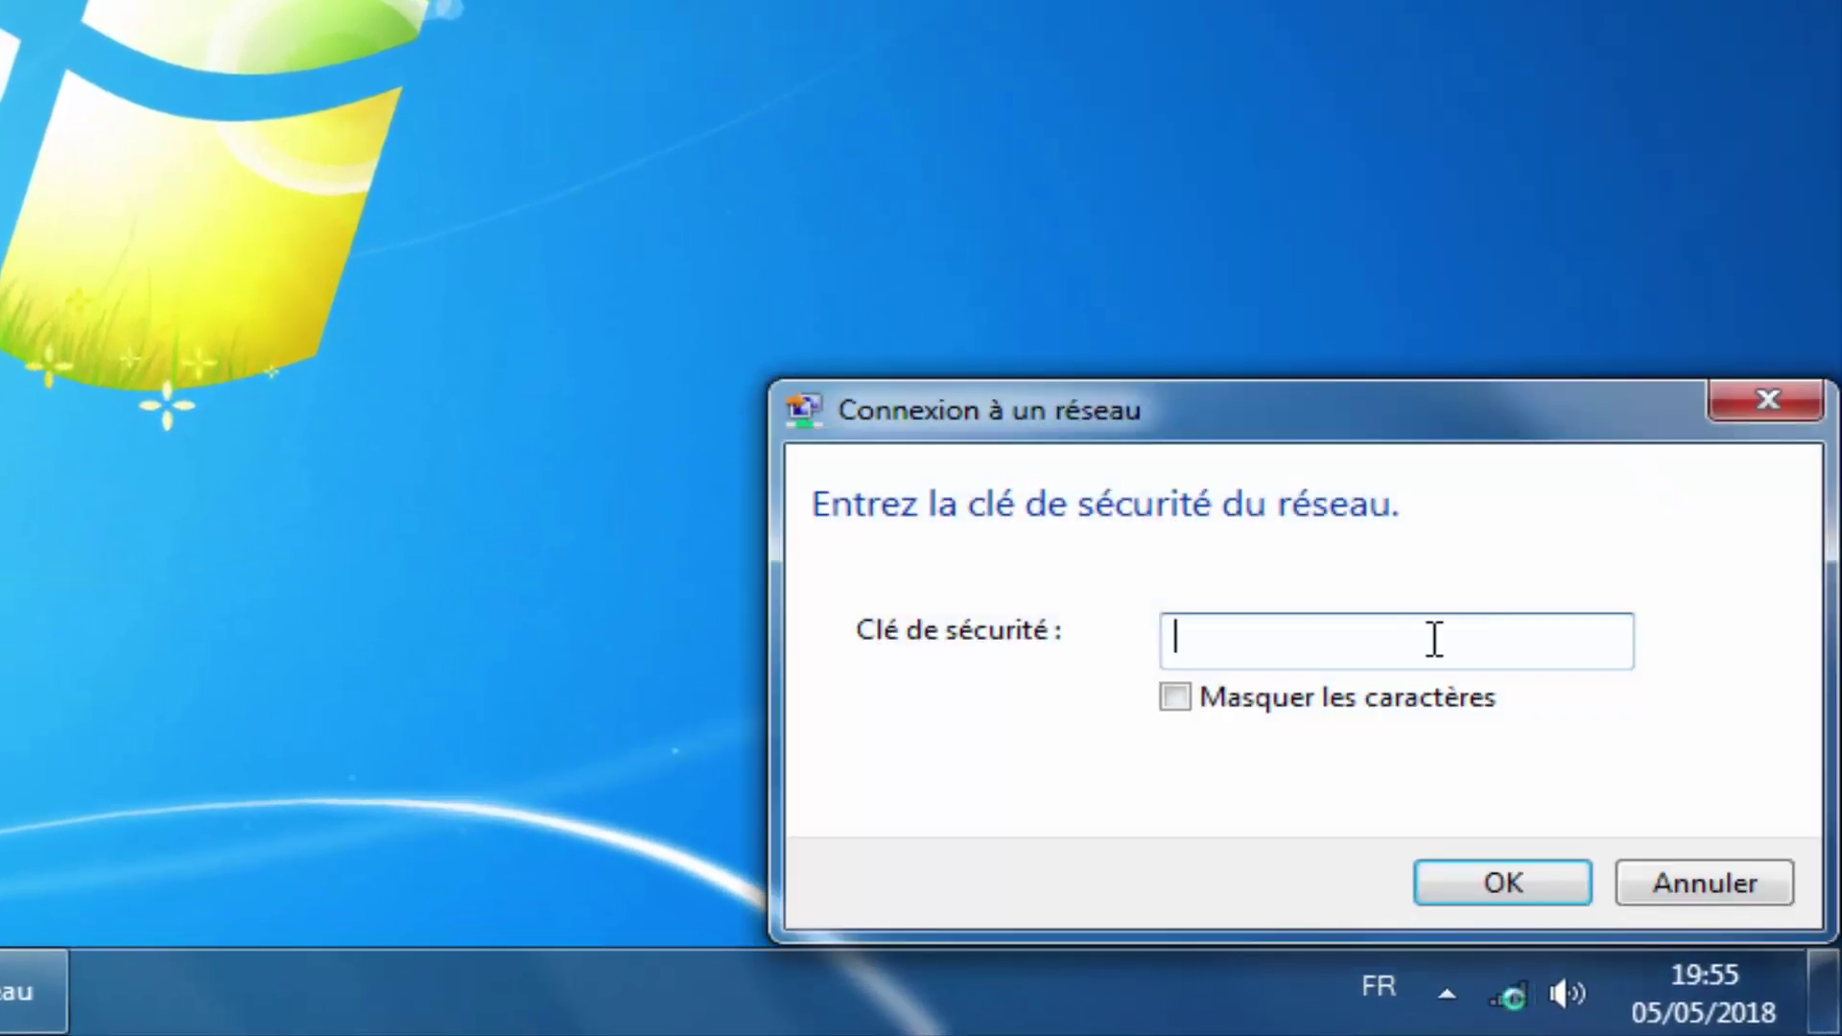
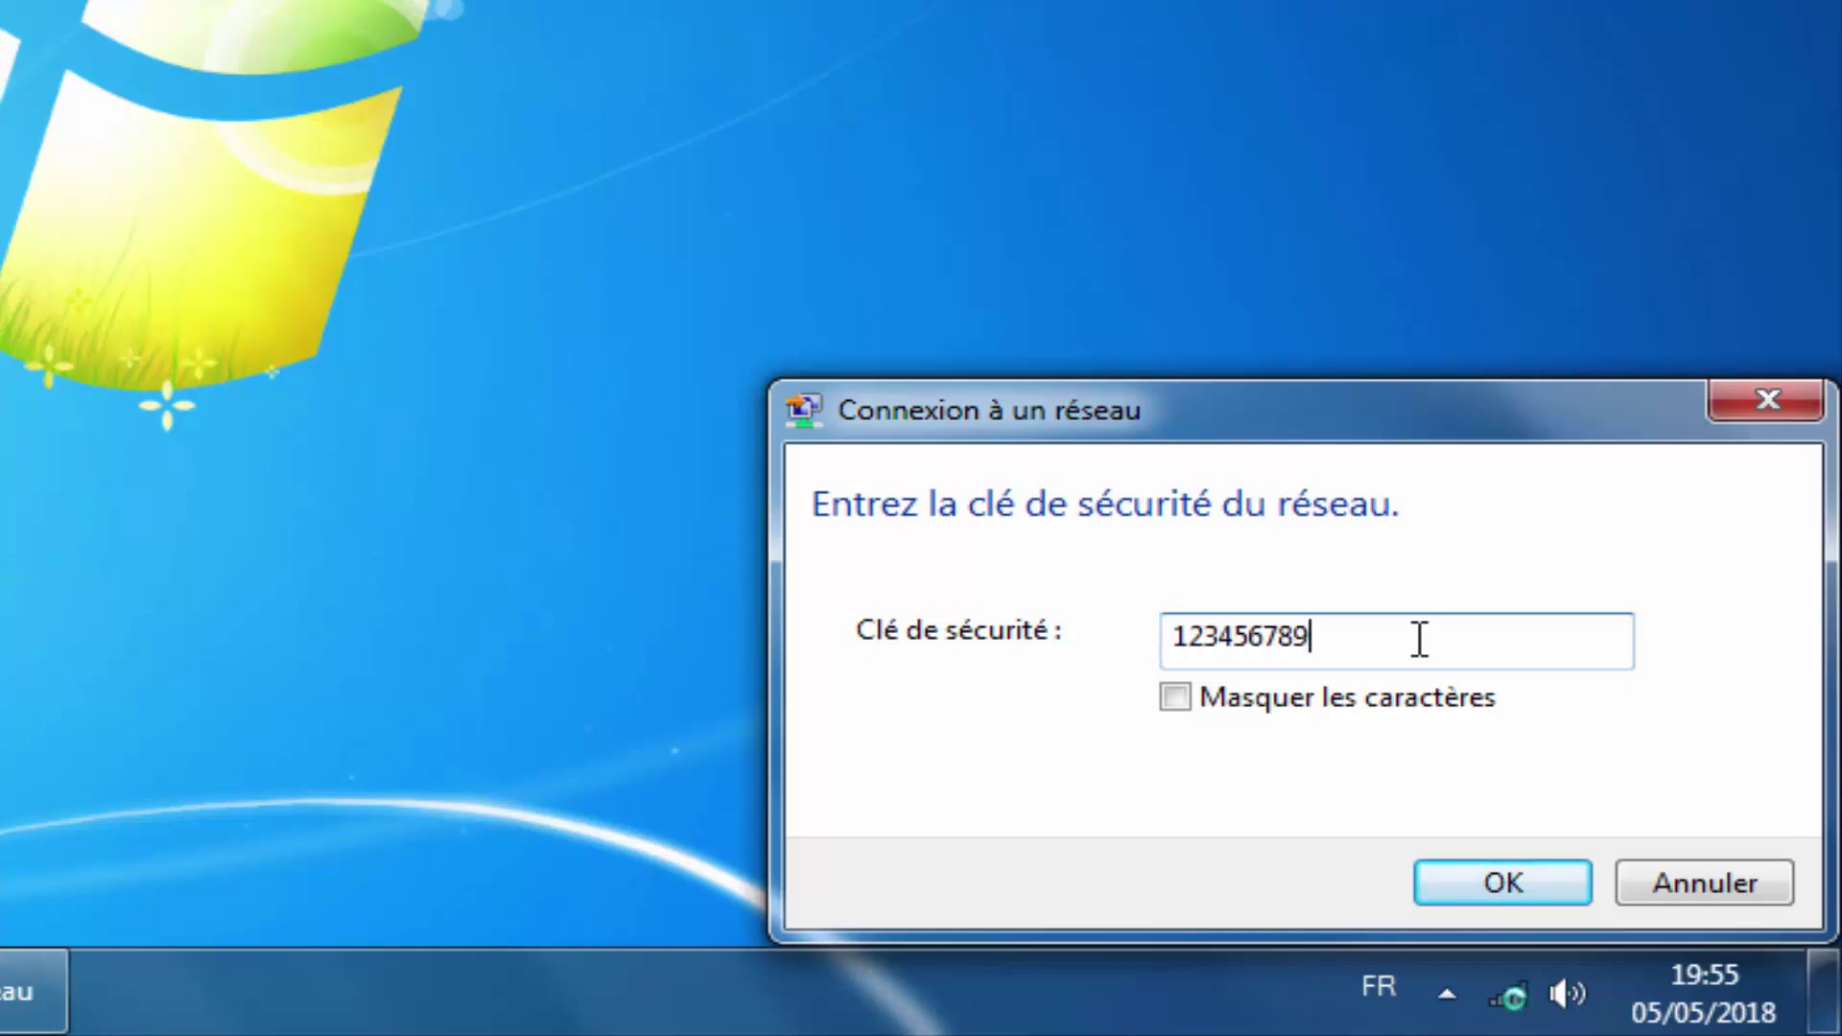
pyautogui.click(1489, 881)
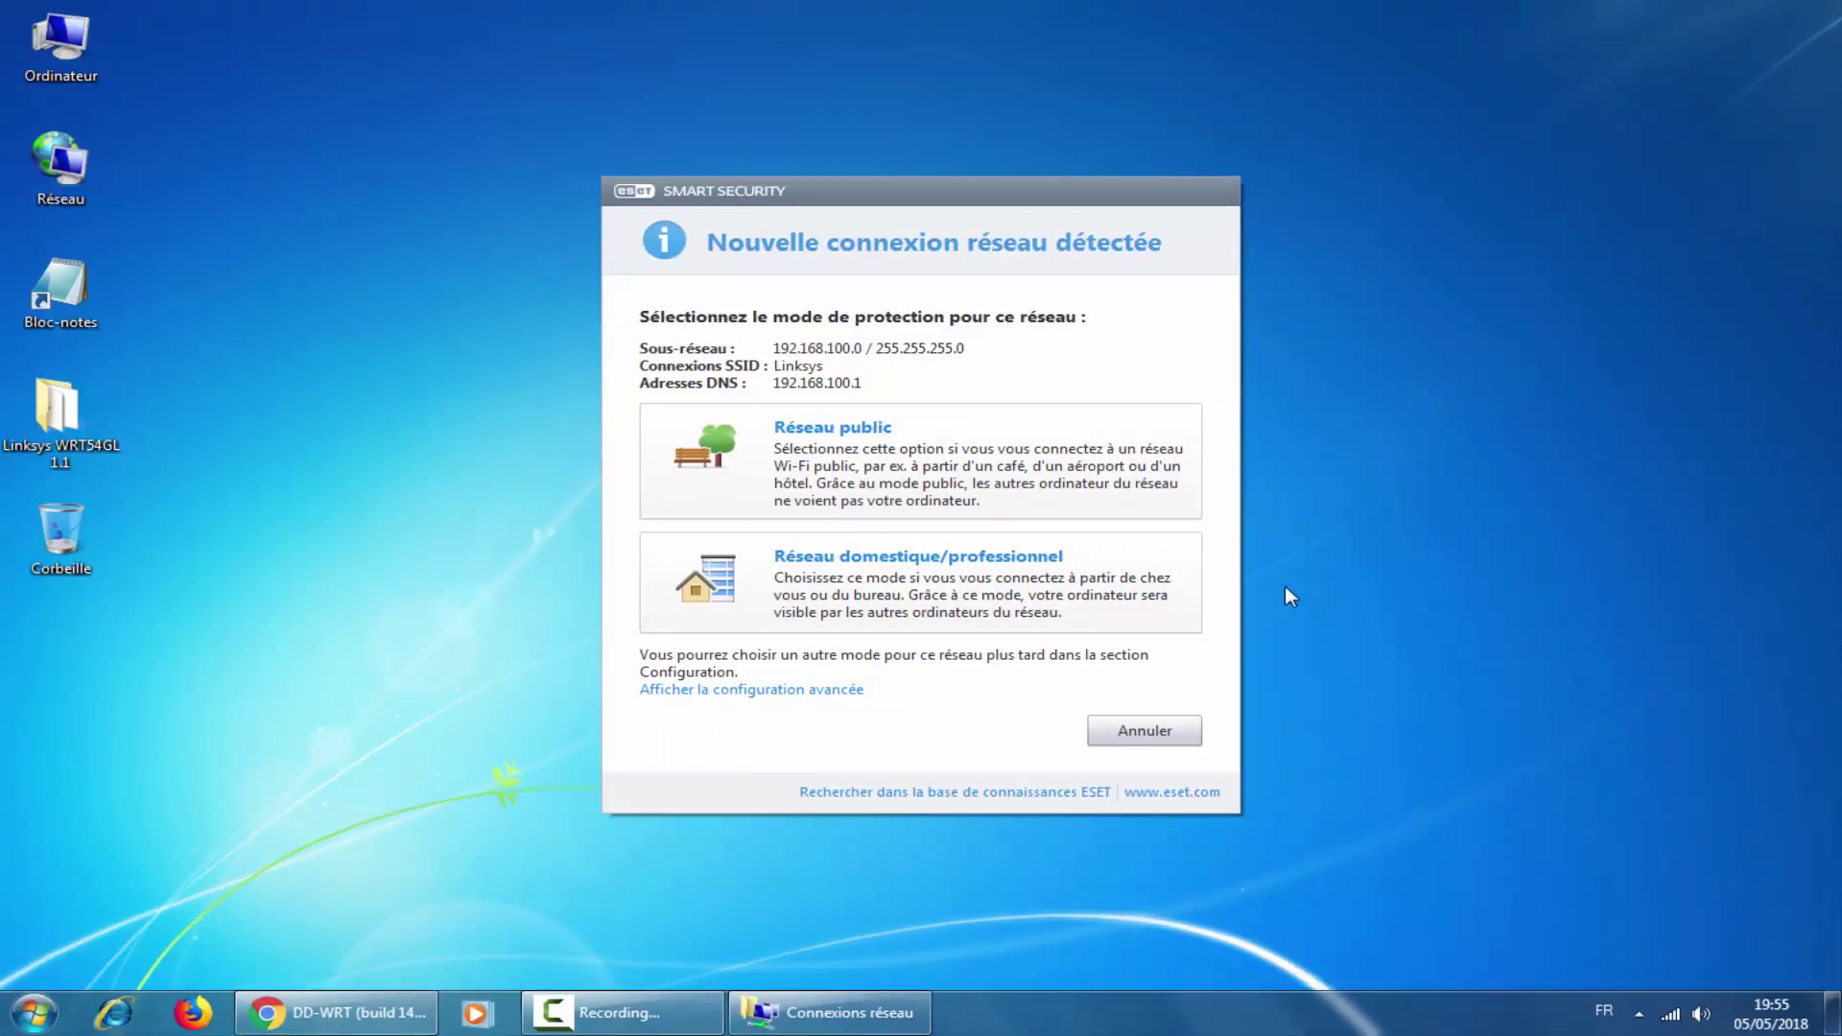
pyautogui.click(1150, 734)
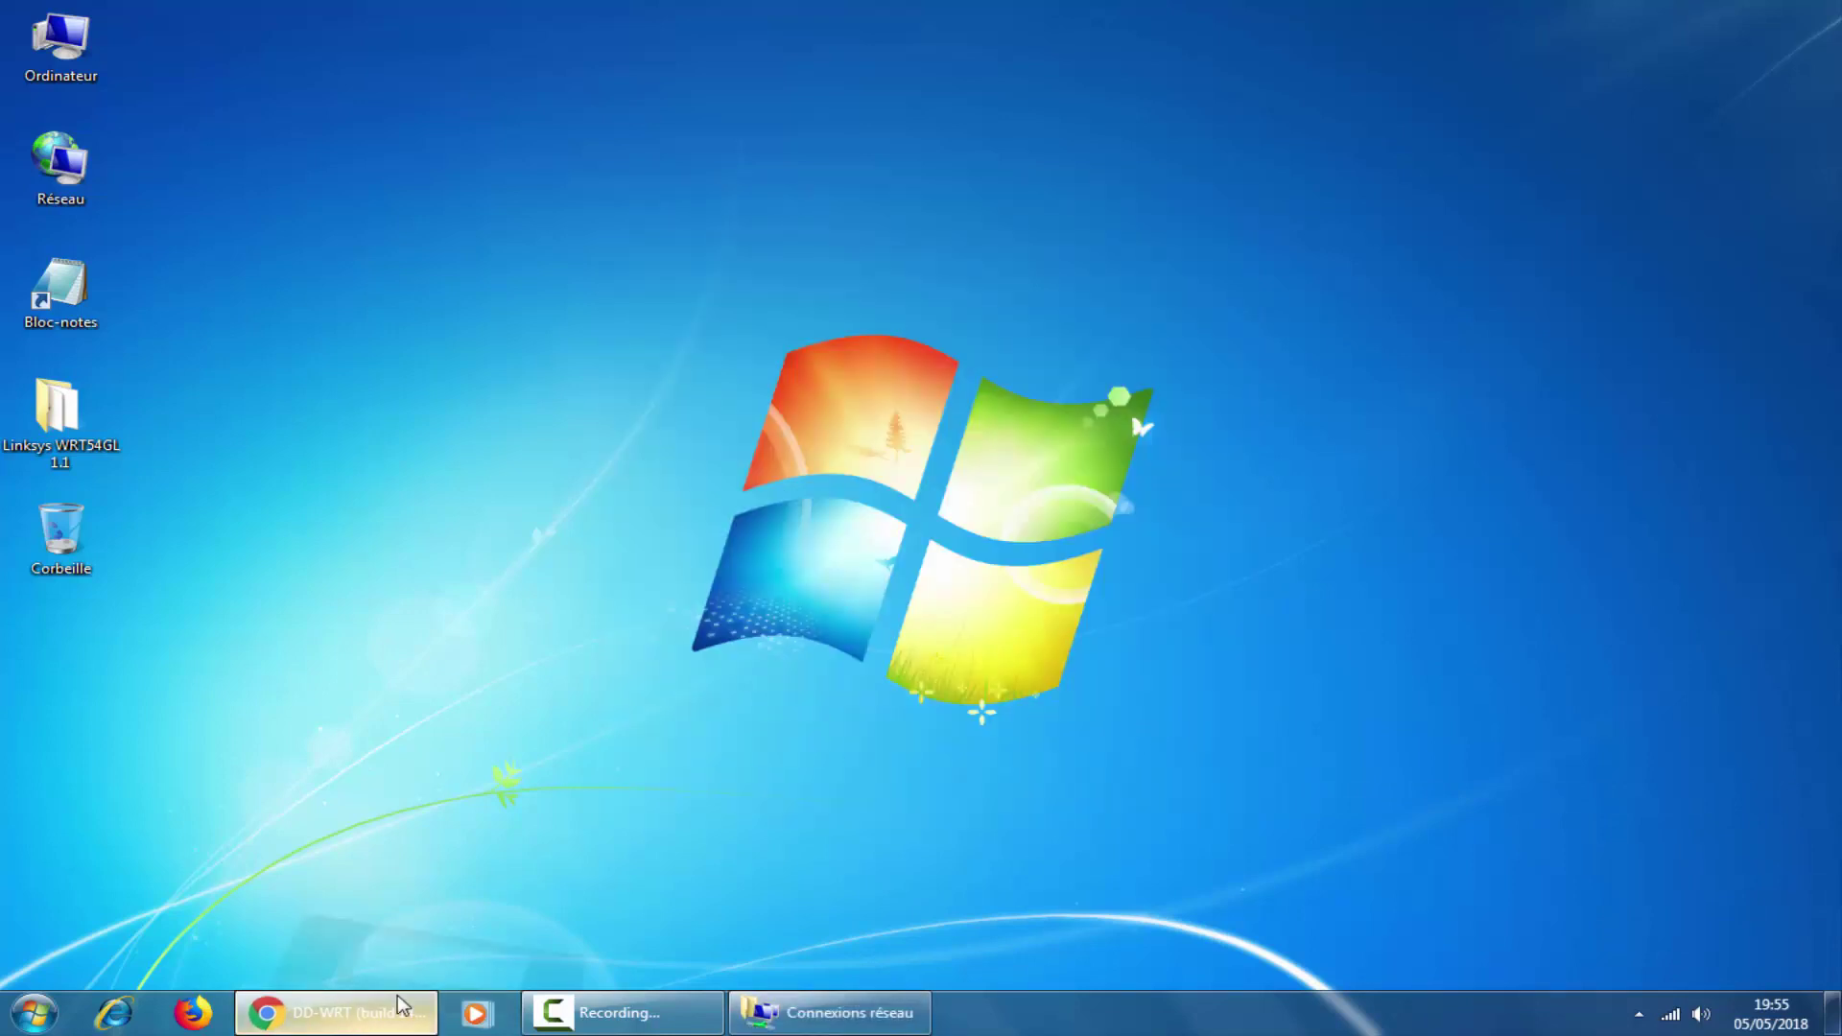
# Load YouTube in a new Chrome tab through the Google apps grid
pyautogui.click(394, 999)
pyautogui.click(302, 19)
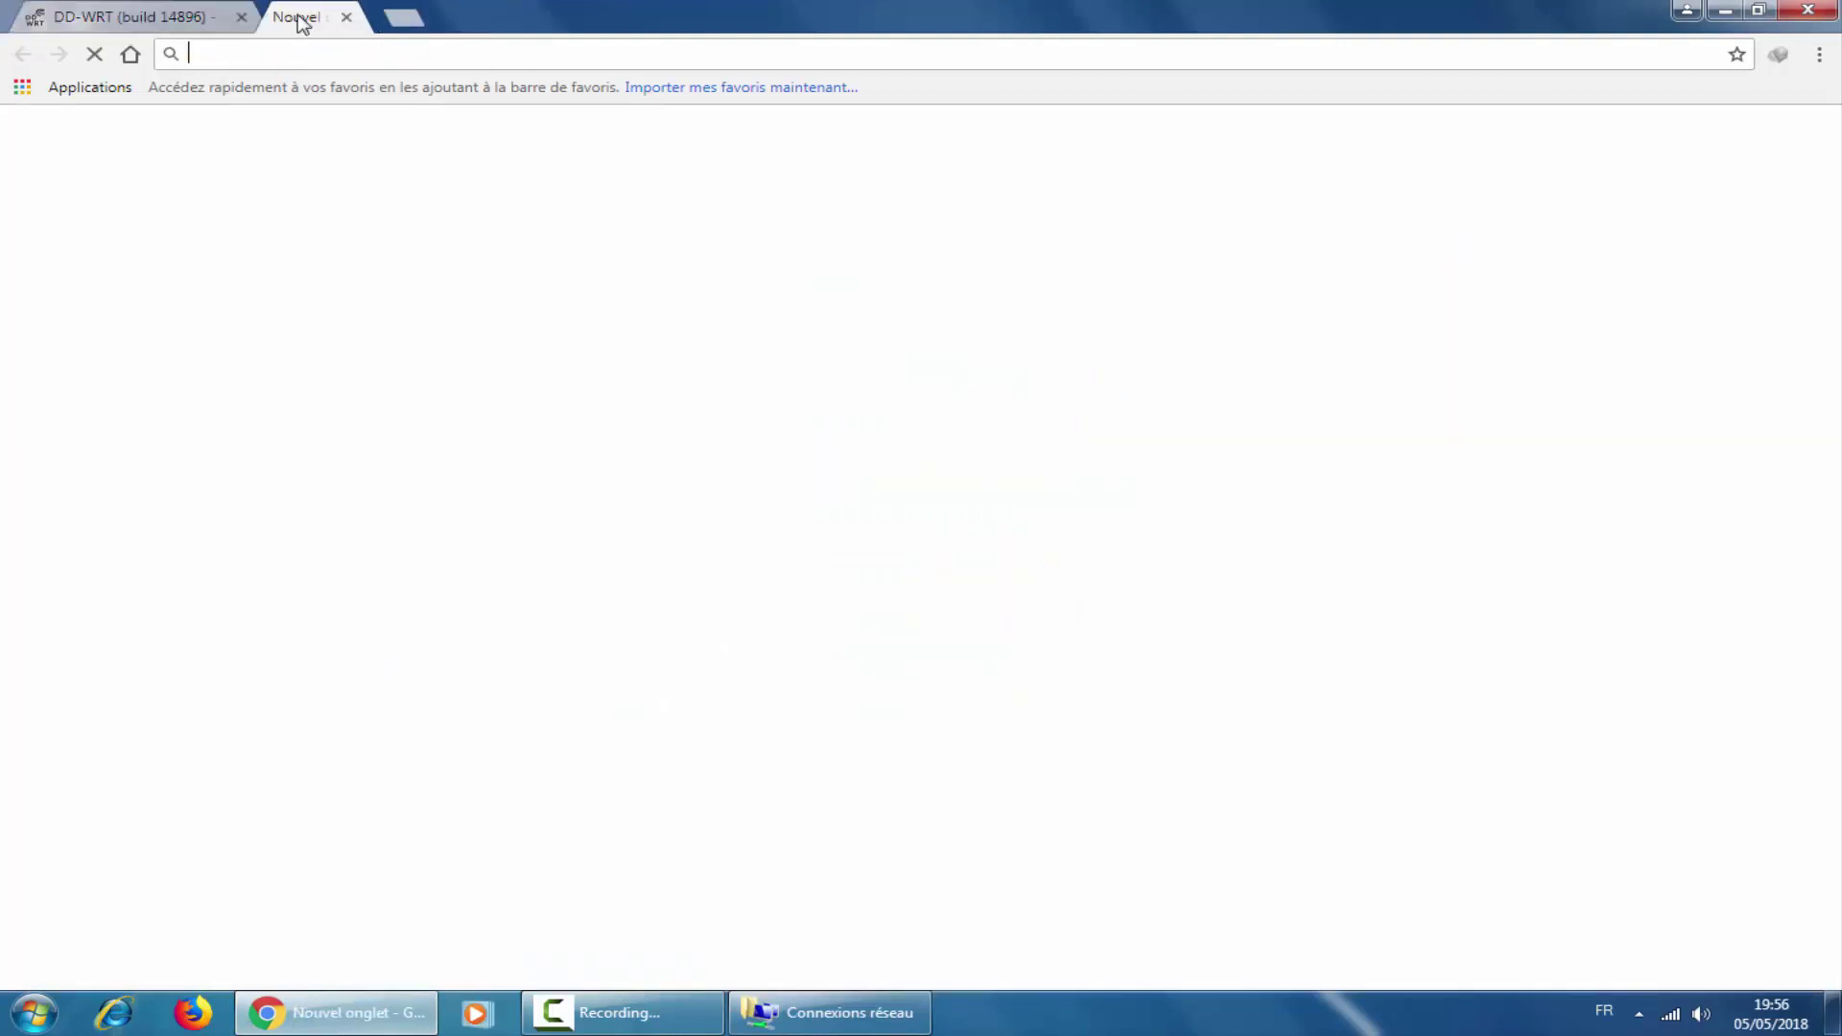
pyautogui.click(132, 56)
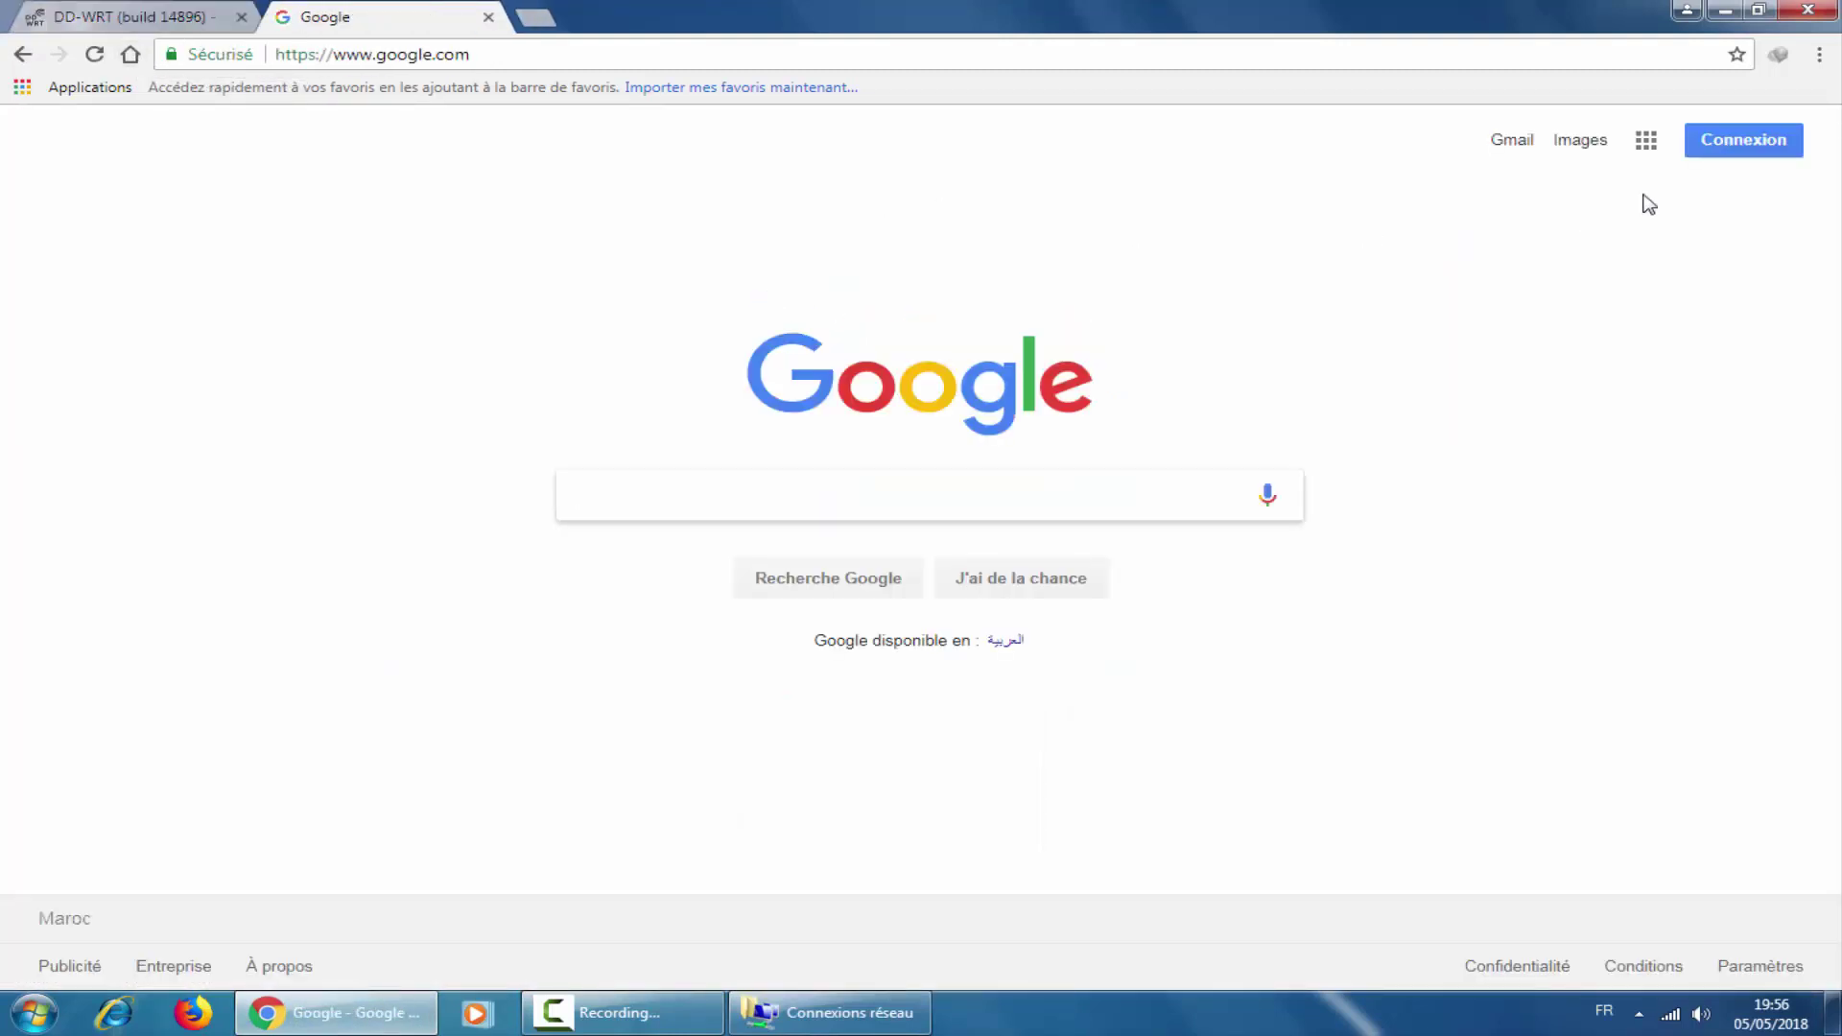
pyautogui.click(1650, 143)
pyautogui.click(1699, 249)
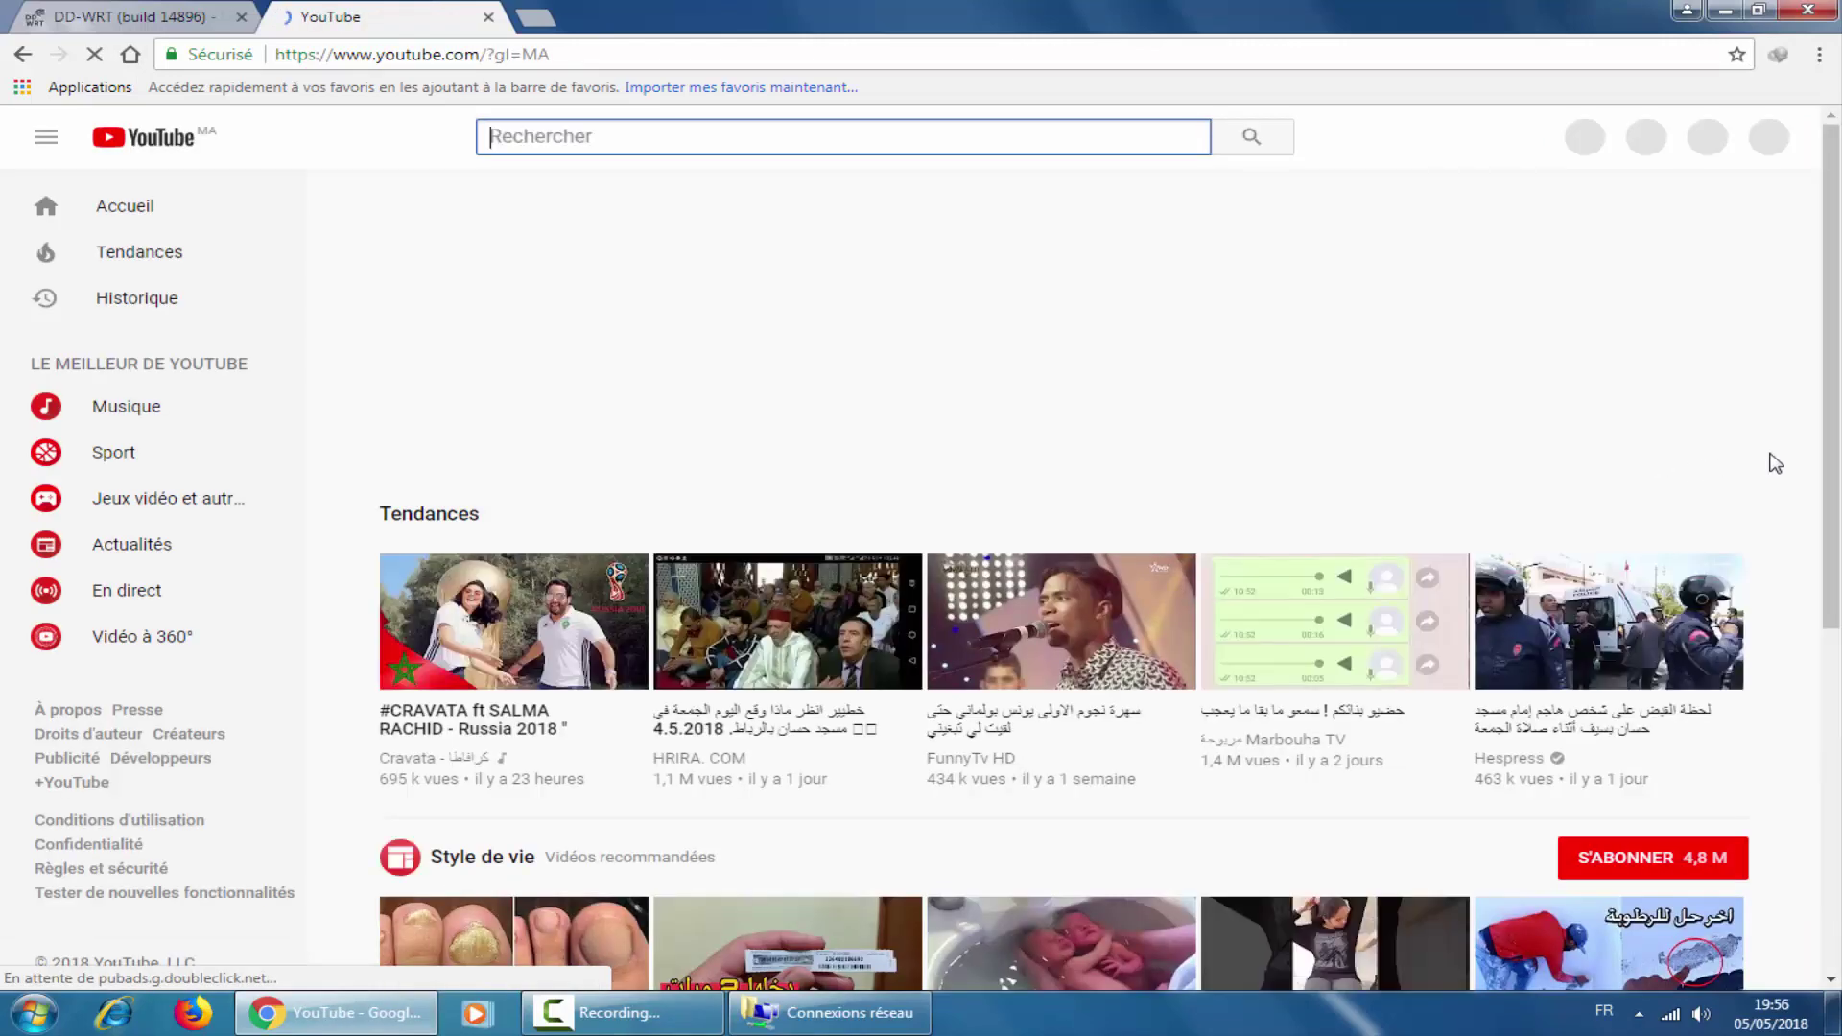
# Scroll through the loaded YouTube page, then close the tab and Chrome
pyautogui.scroll(-3, 1829, 437)
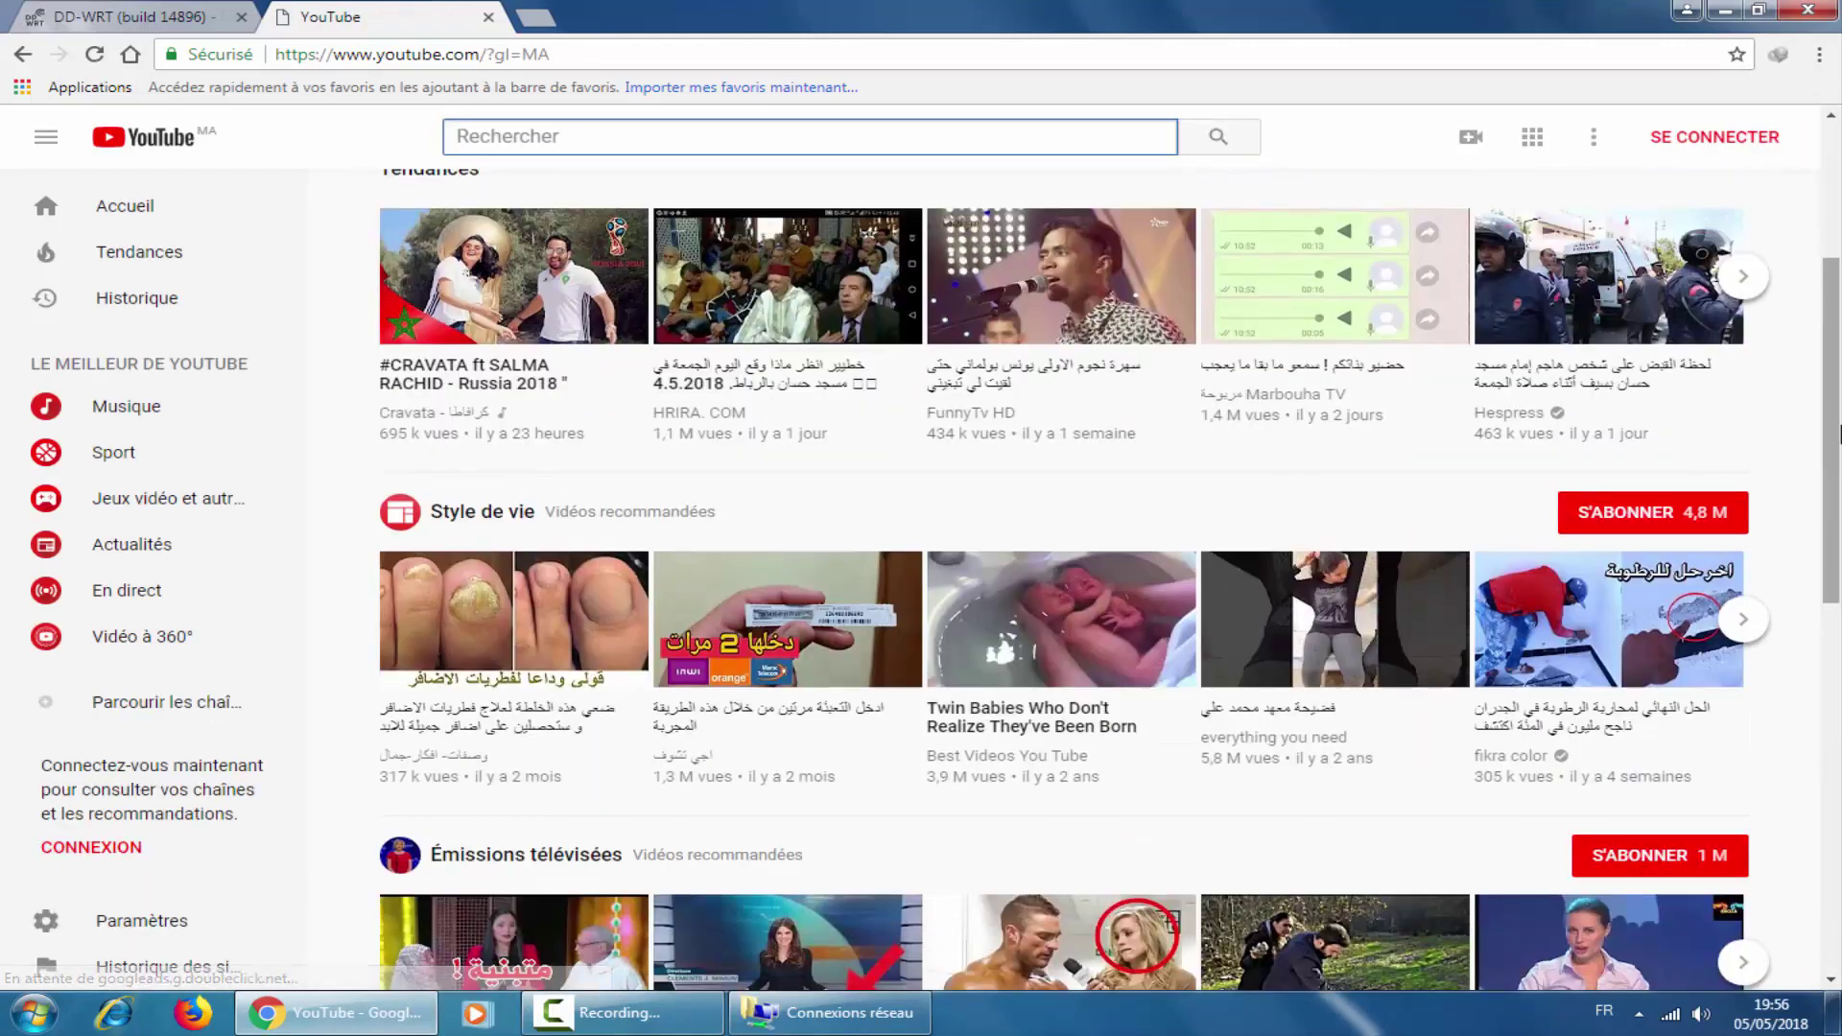
pyautogui.scroll(-8, 1840, 434)
pyautogui.scroll(-5, 1109, 581)
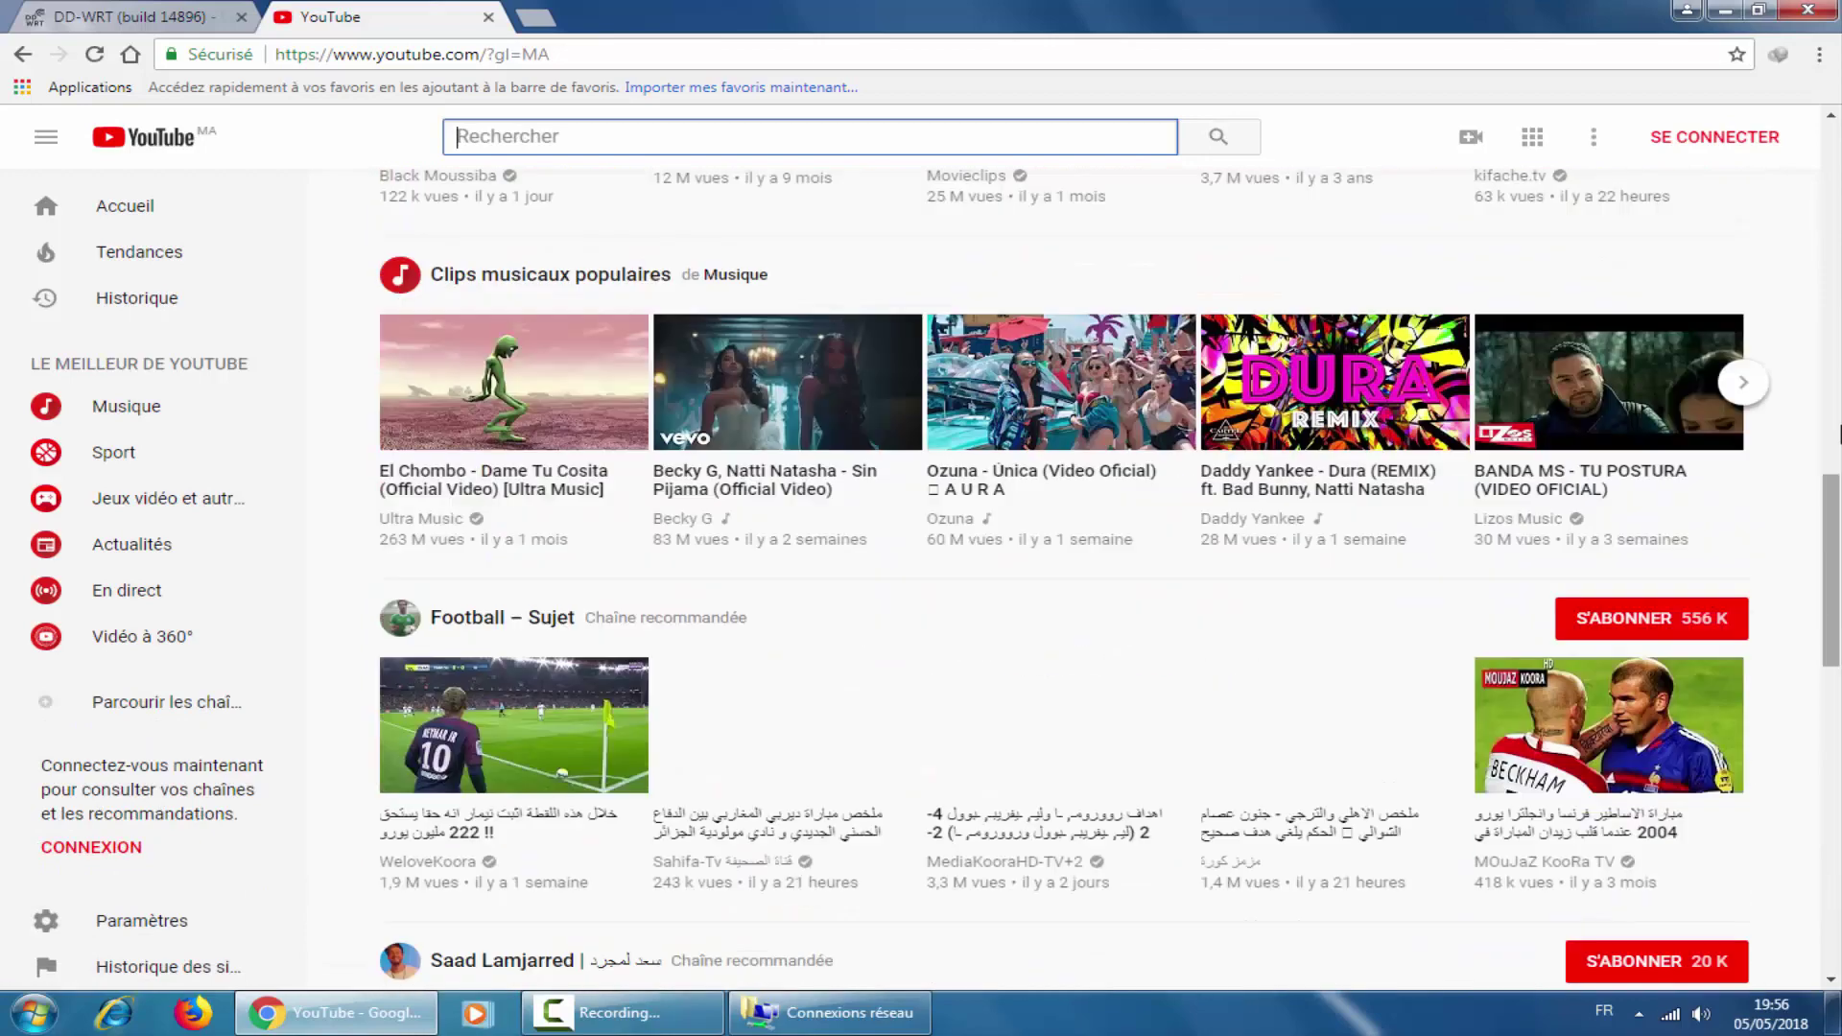
pyautogui.scroll(6, 1110, 582)
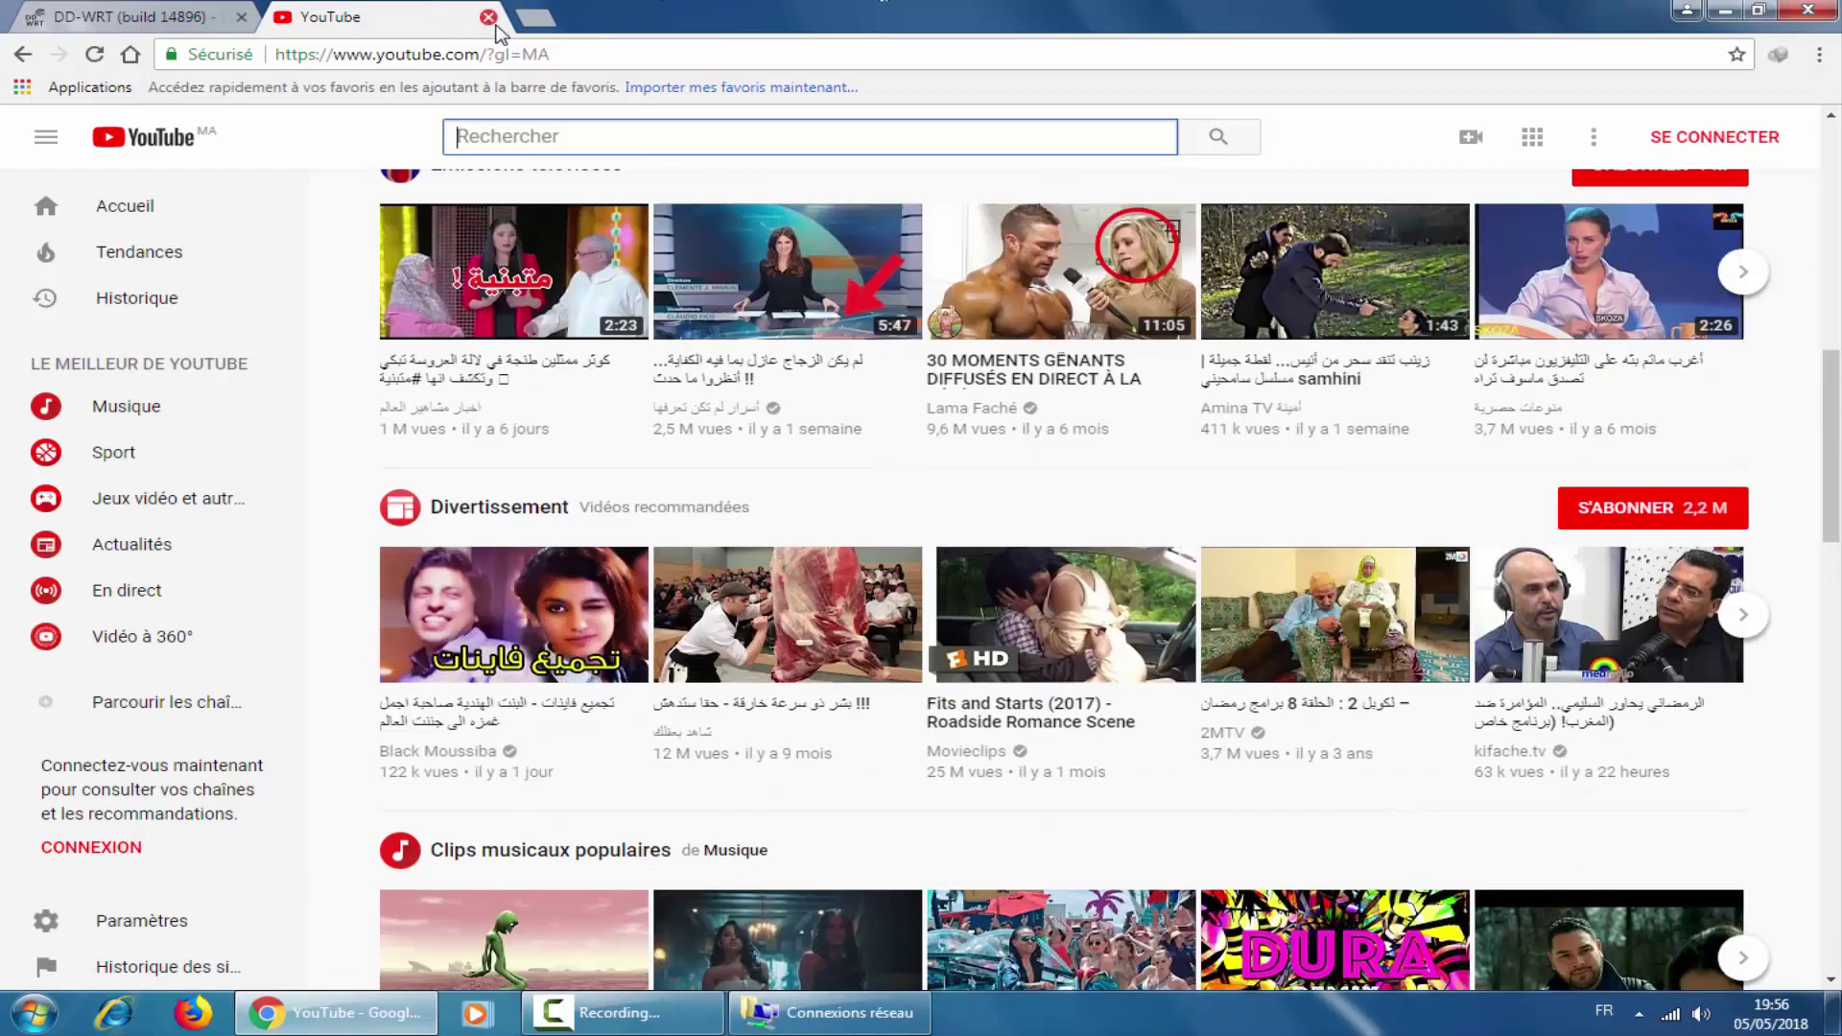
pyautogui.click(489, 17)
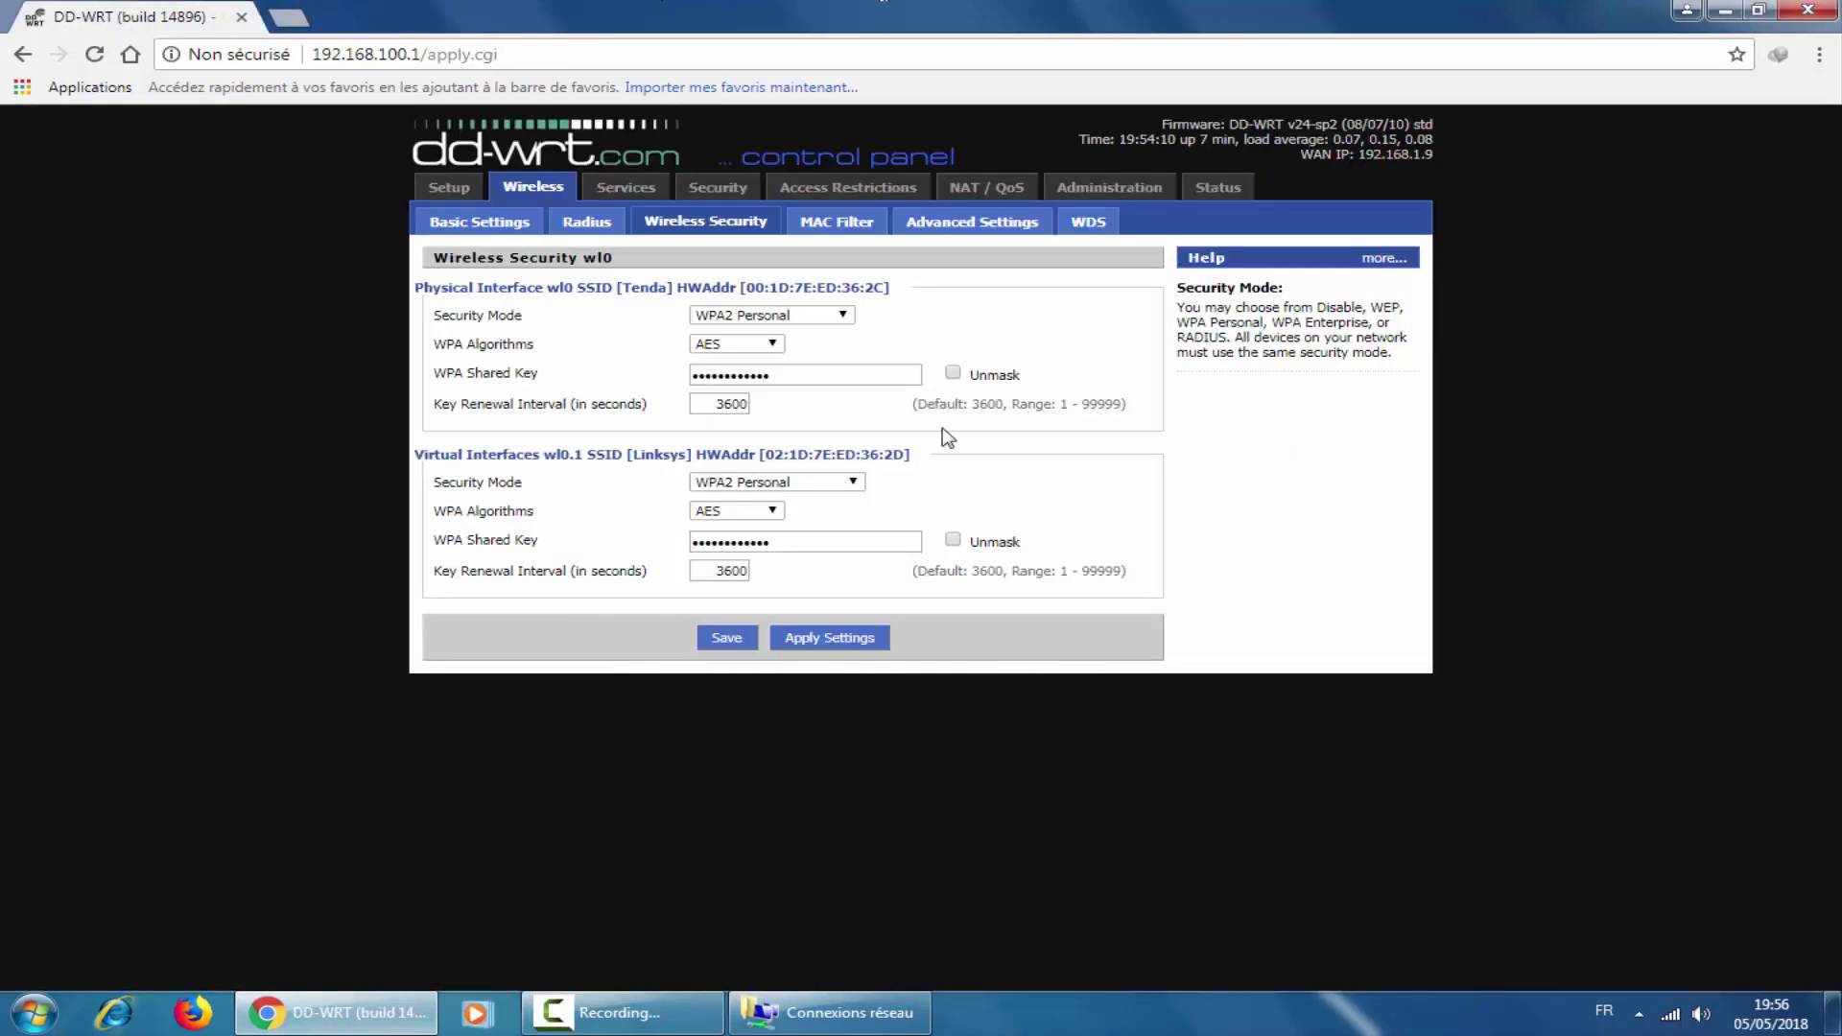
pyautogui.click(1807, 11)
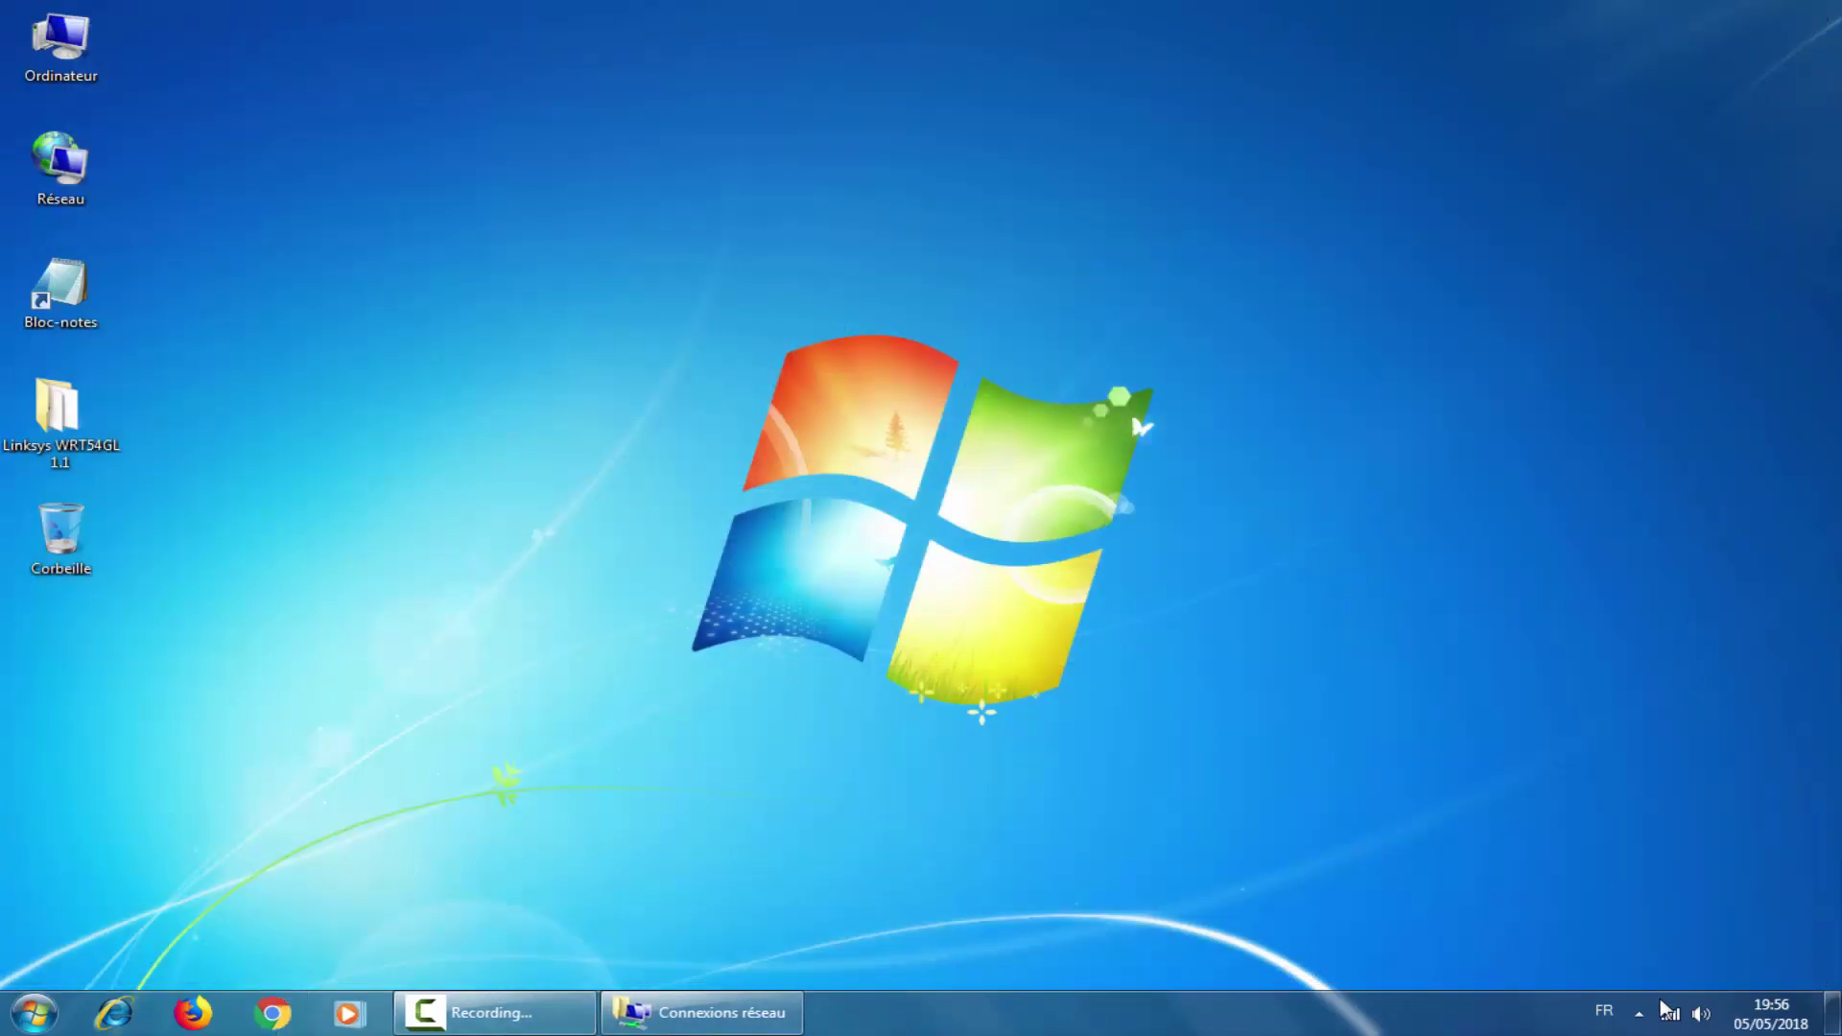
# Disable the Connexion réseau sans fil 3 wireless adapter in Network Connections
pyautogui.click(1664, 1008)
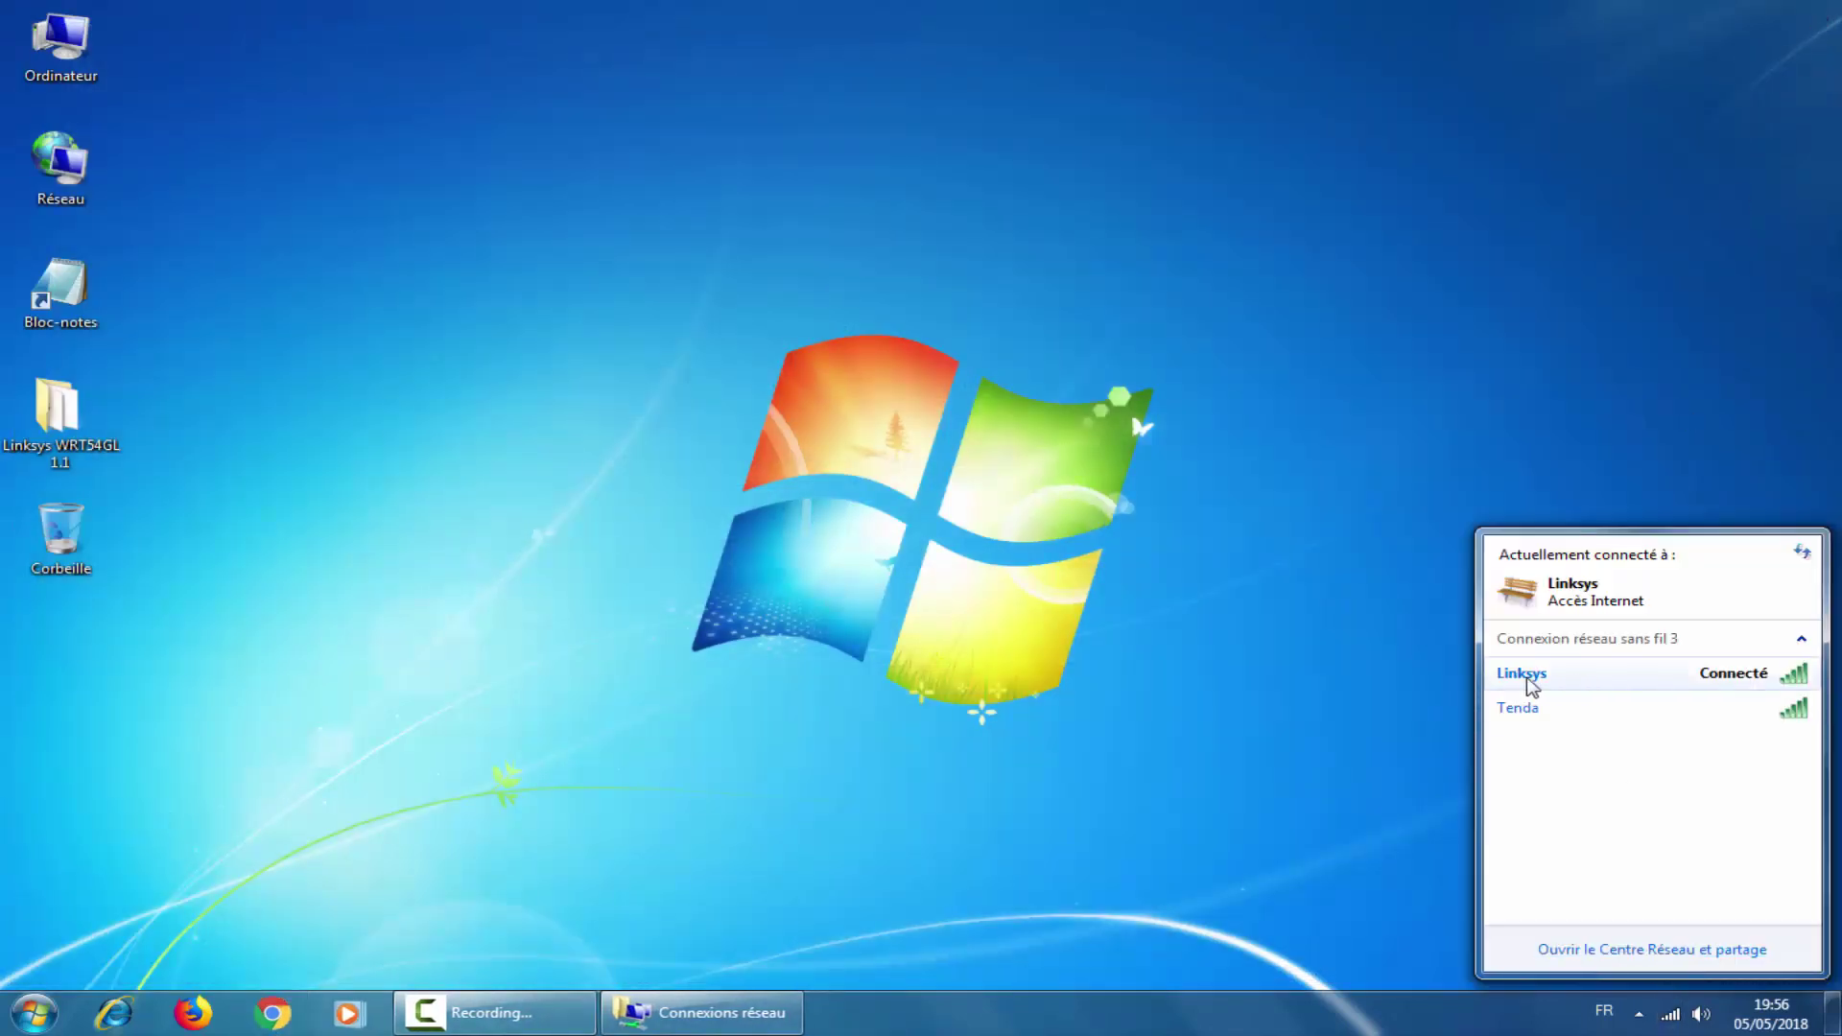
pyautogui.moveTo(1707, 684)
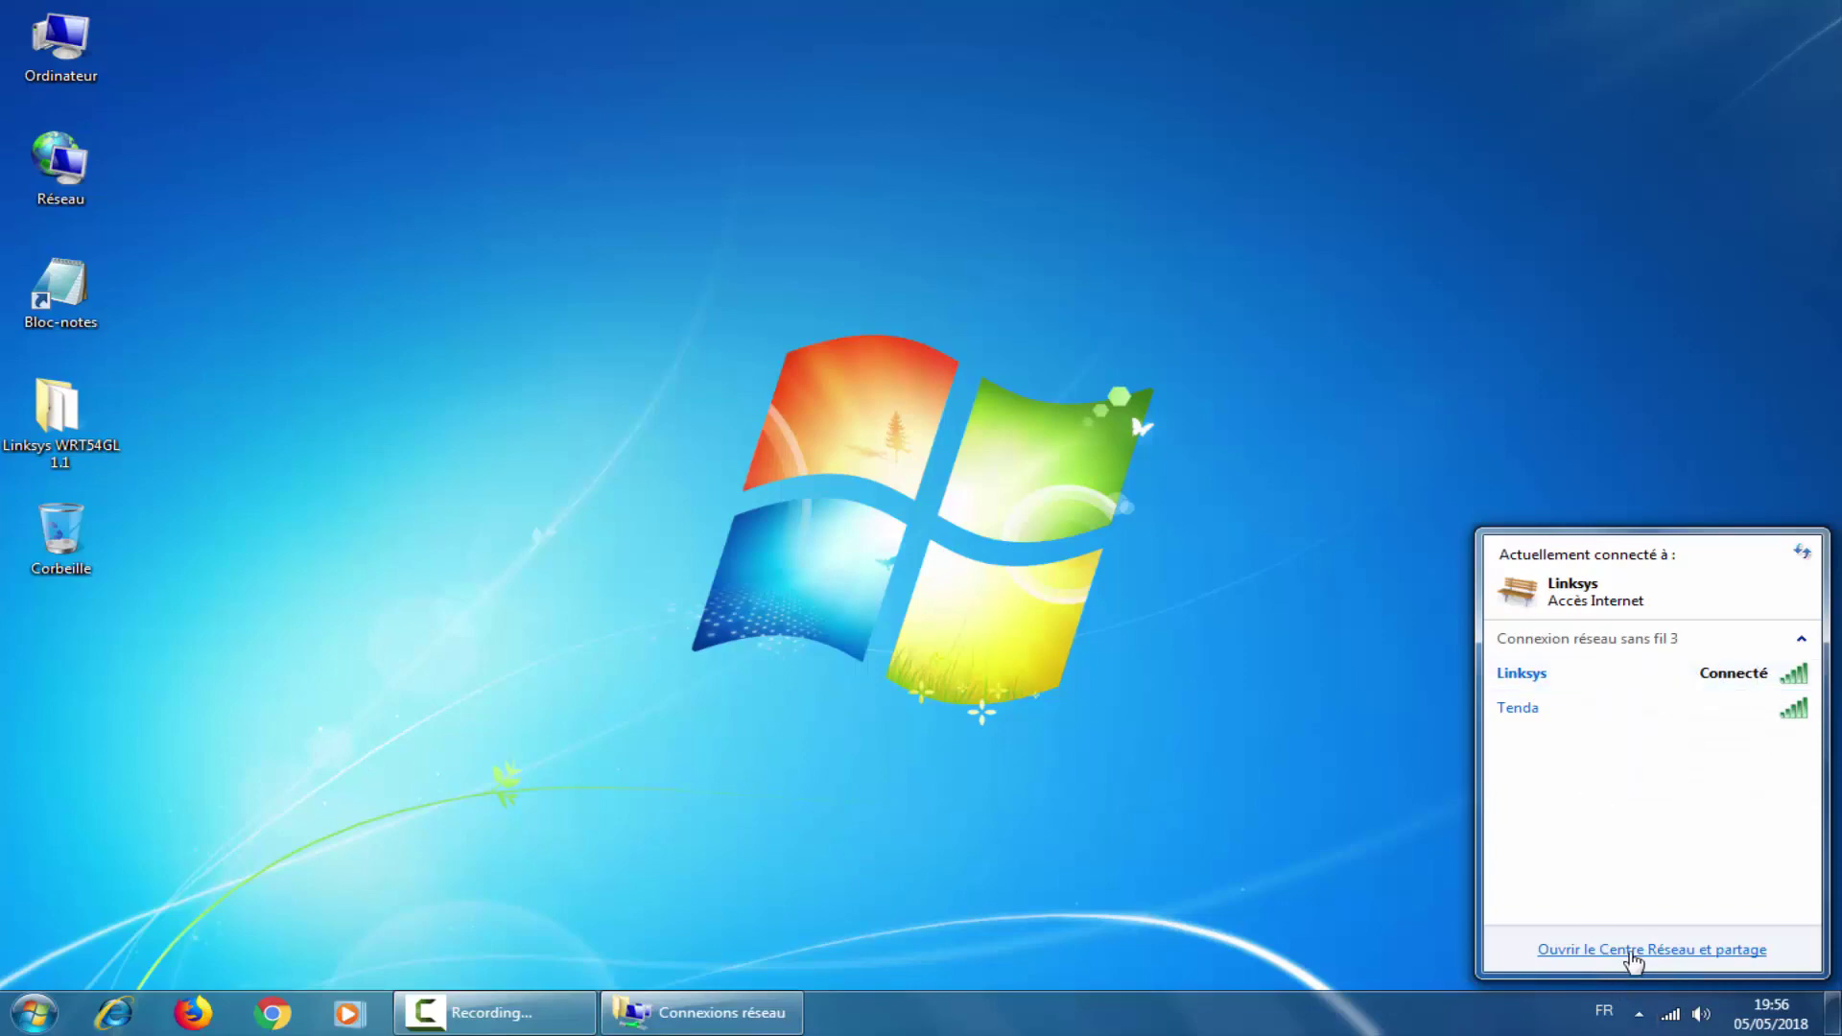
pyautogui.click(1632, 950)
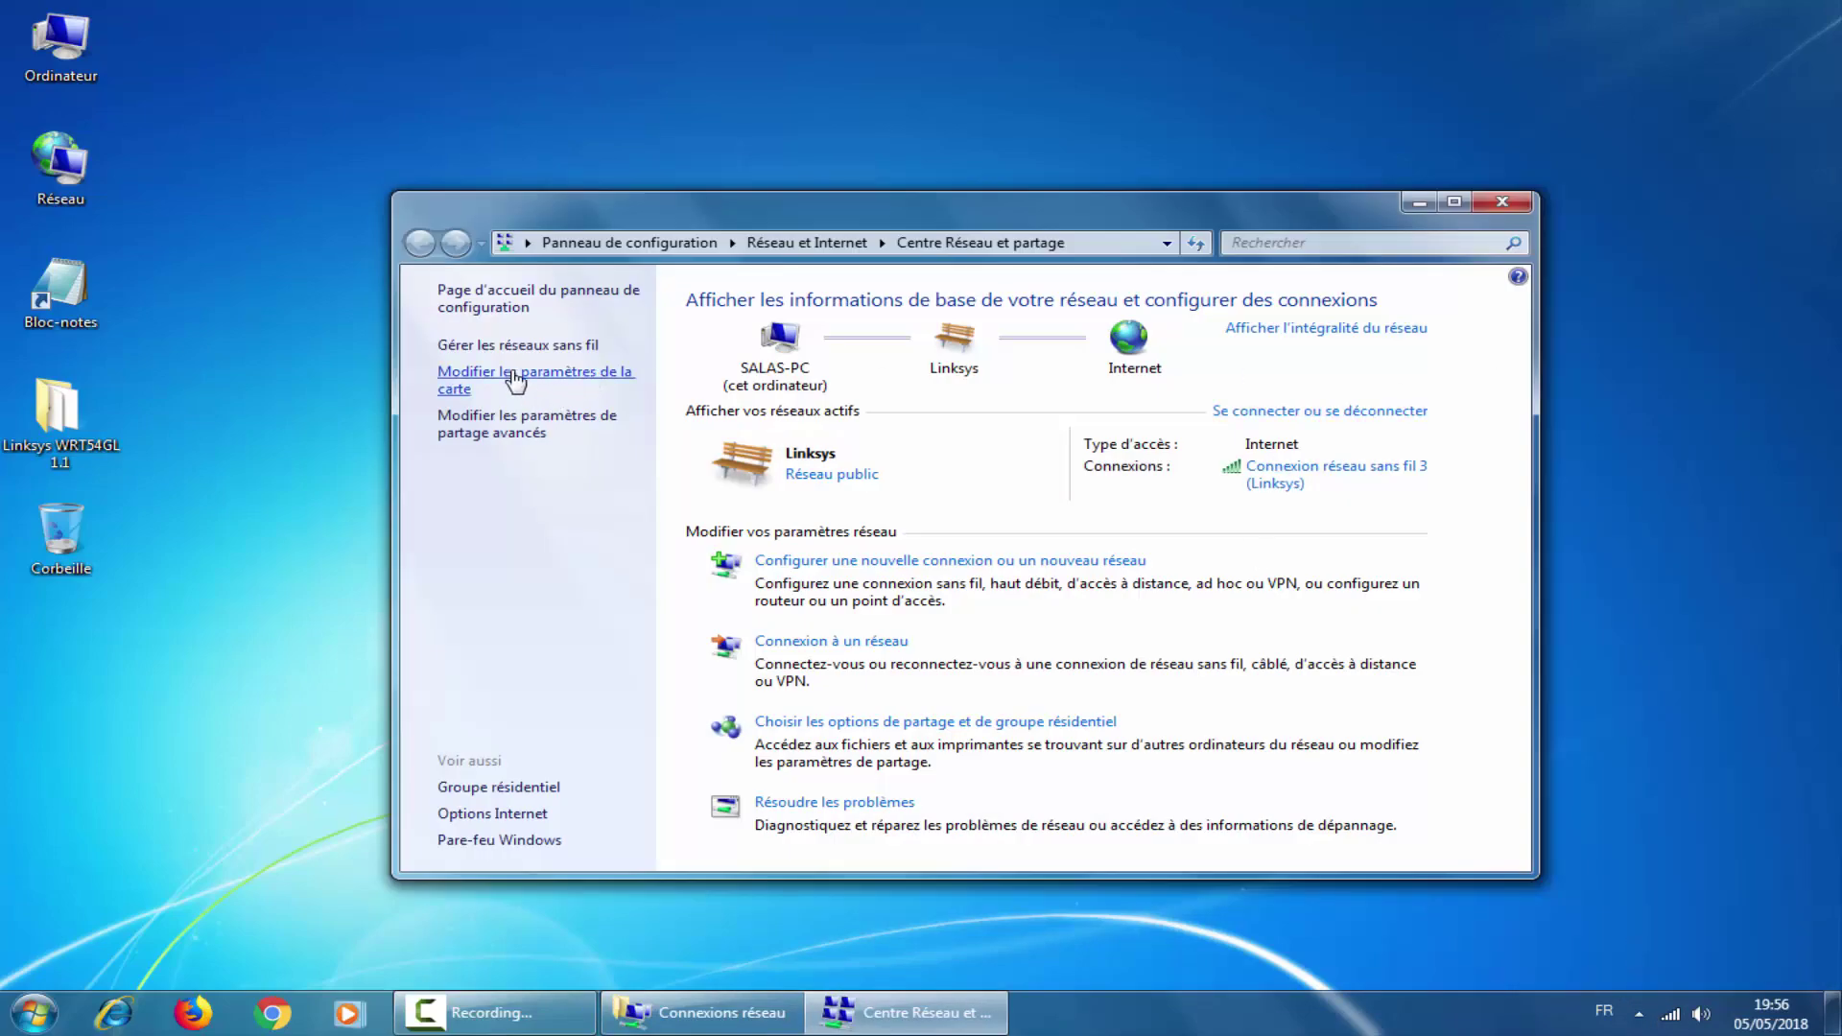
pyautogui.click(513, 381)
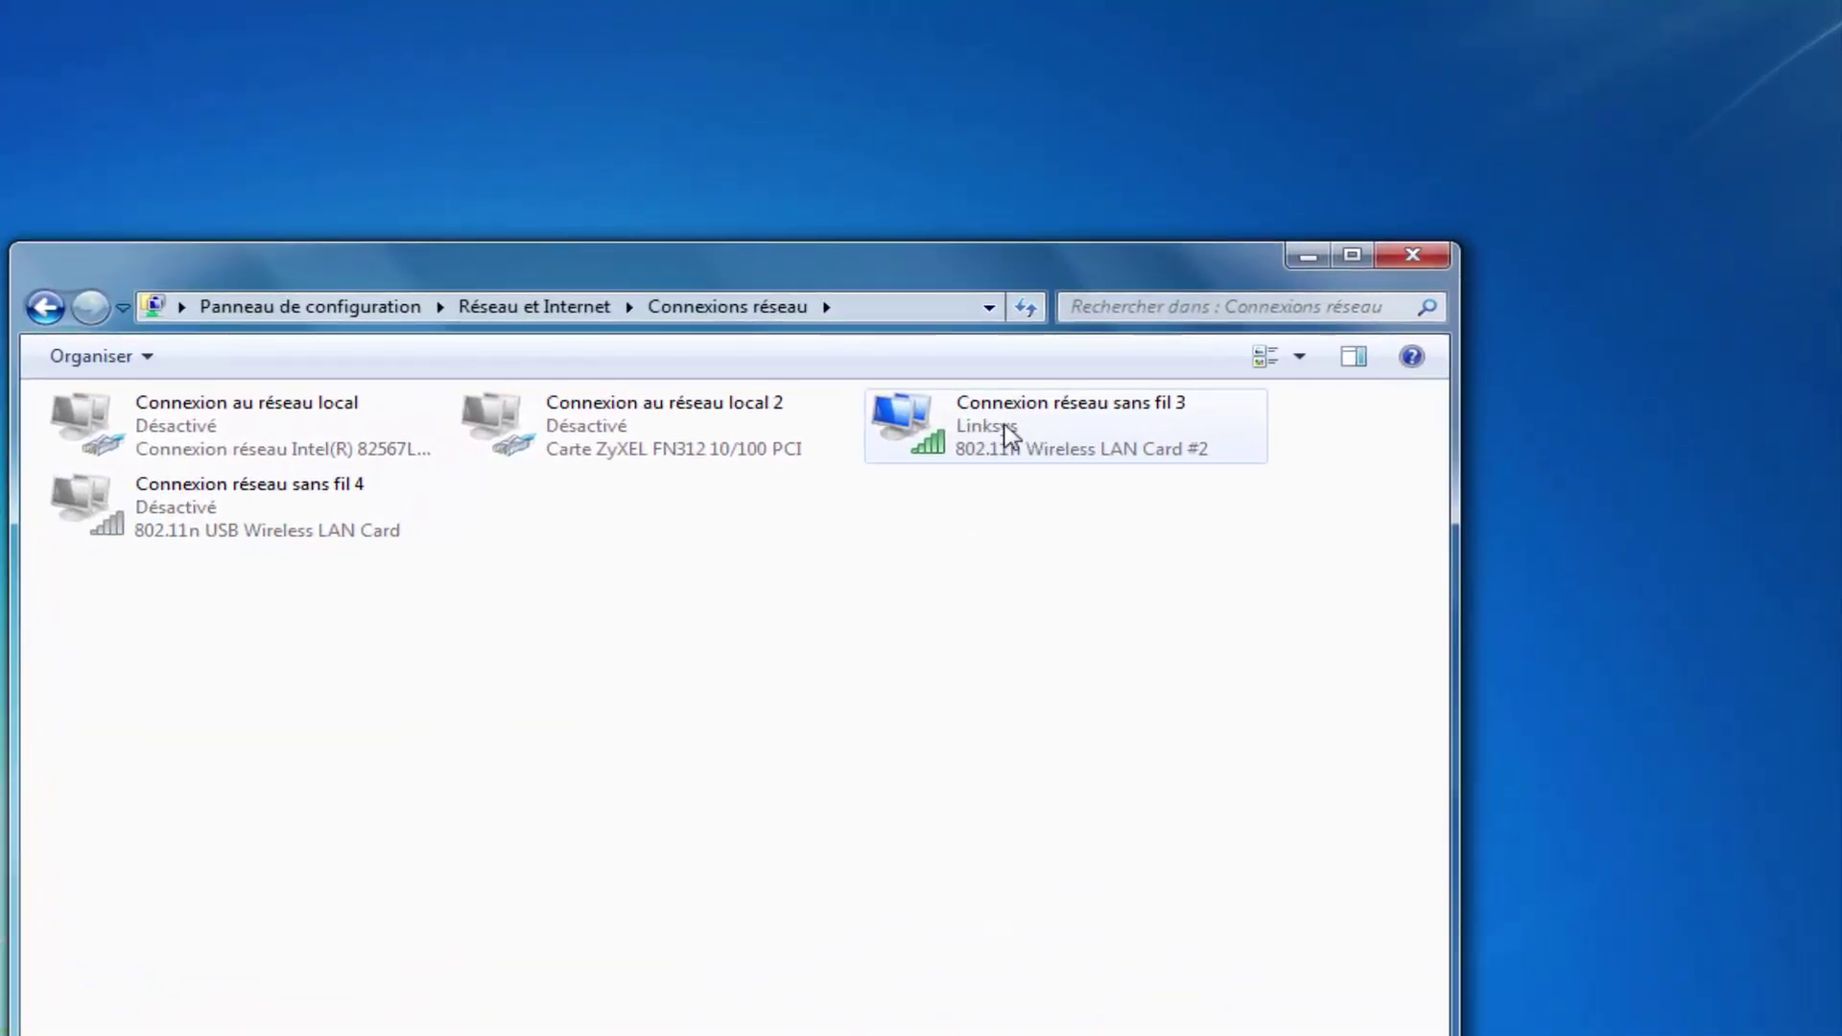
pyautogui.rightClick(998, 436)
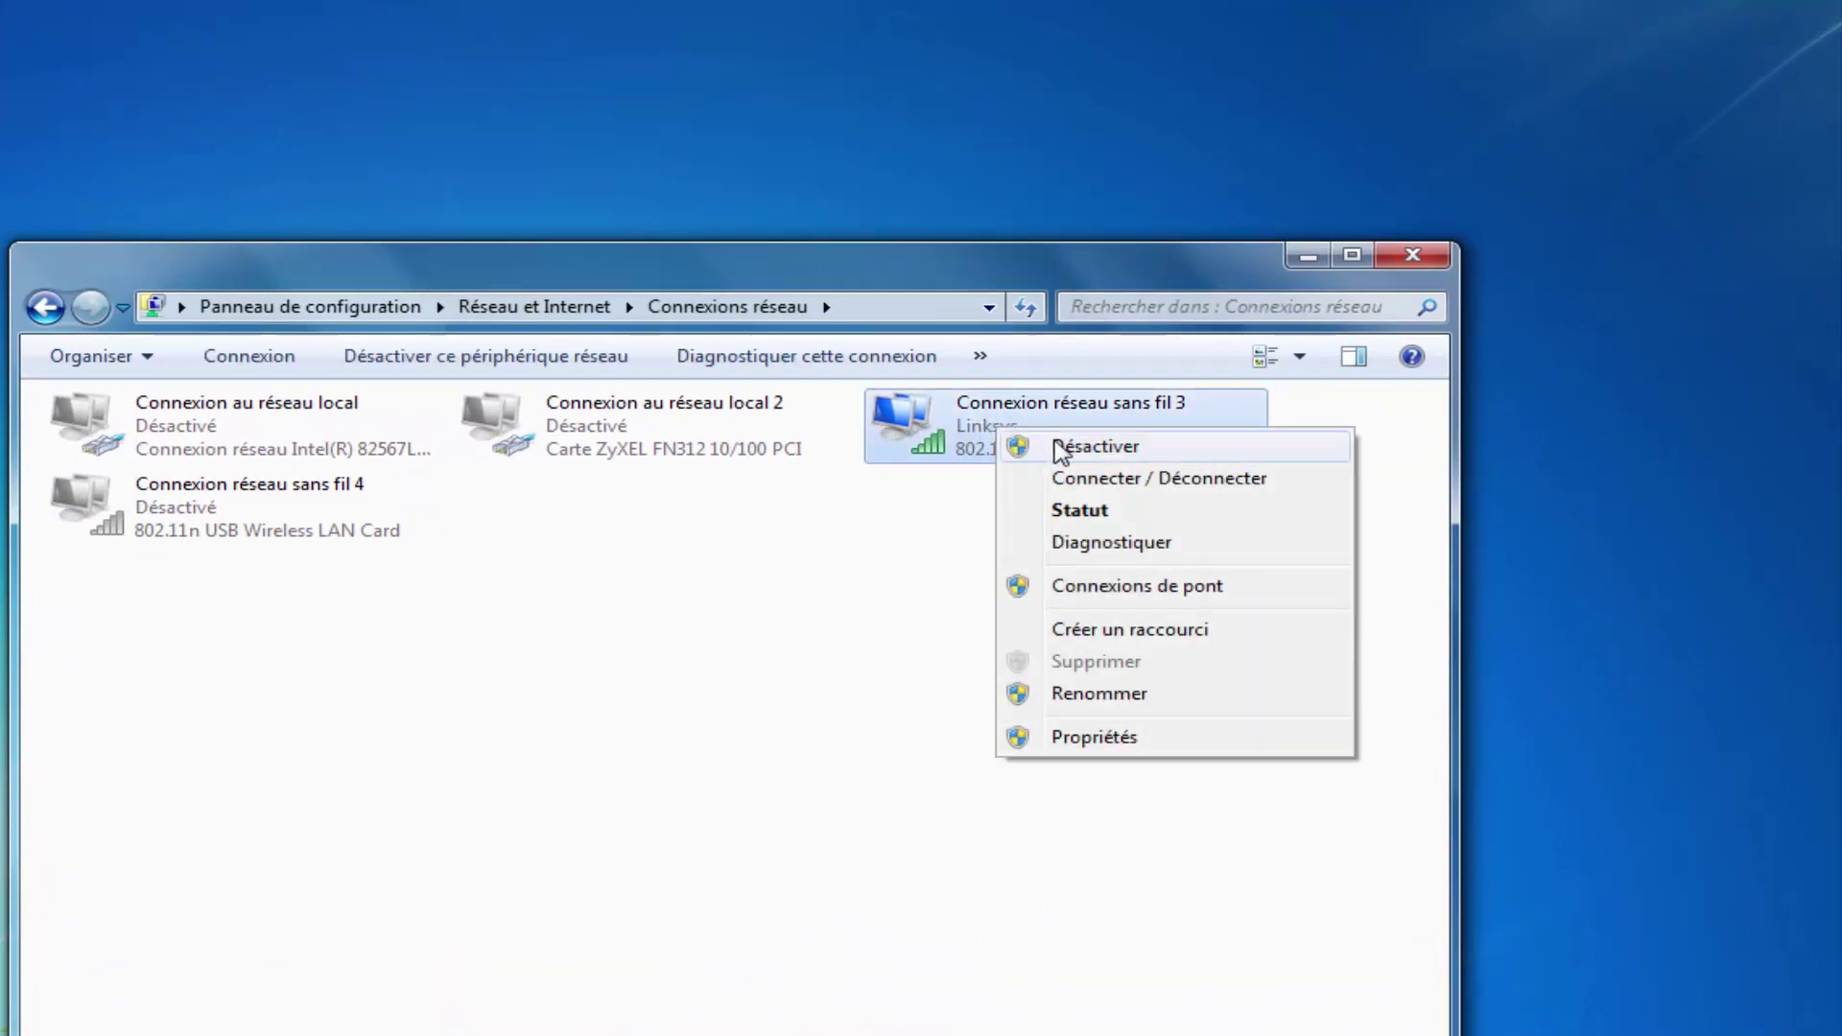
pyautogui.click(1057, 444)
# Enable the Connexion au réseau local adapter and cancel the ESET protection prompt
pyautogui.rightClick(142, 422)
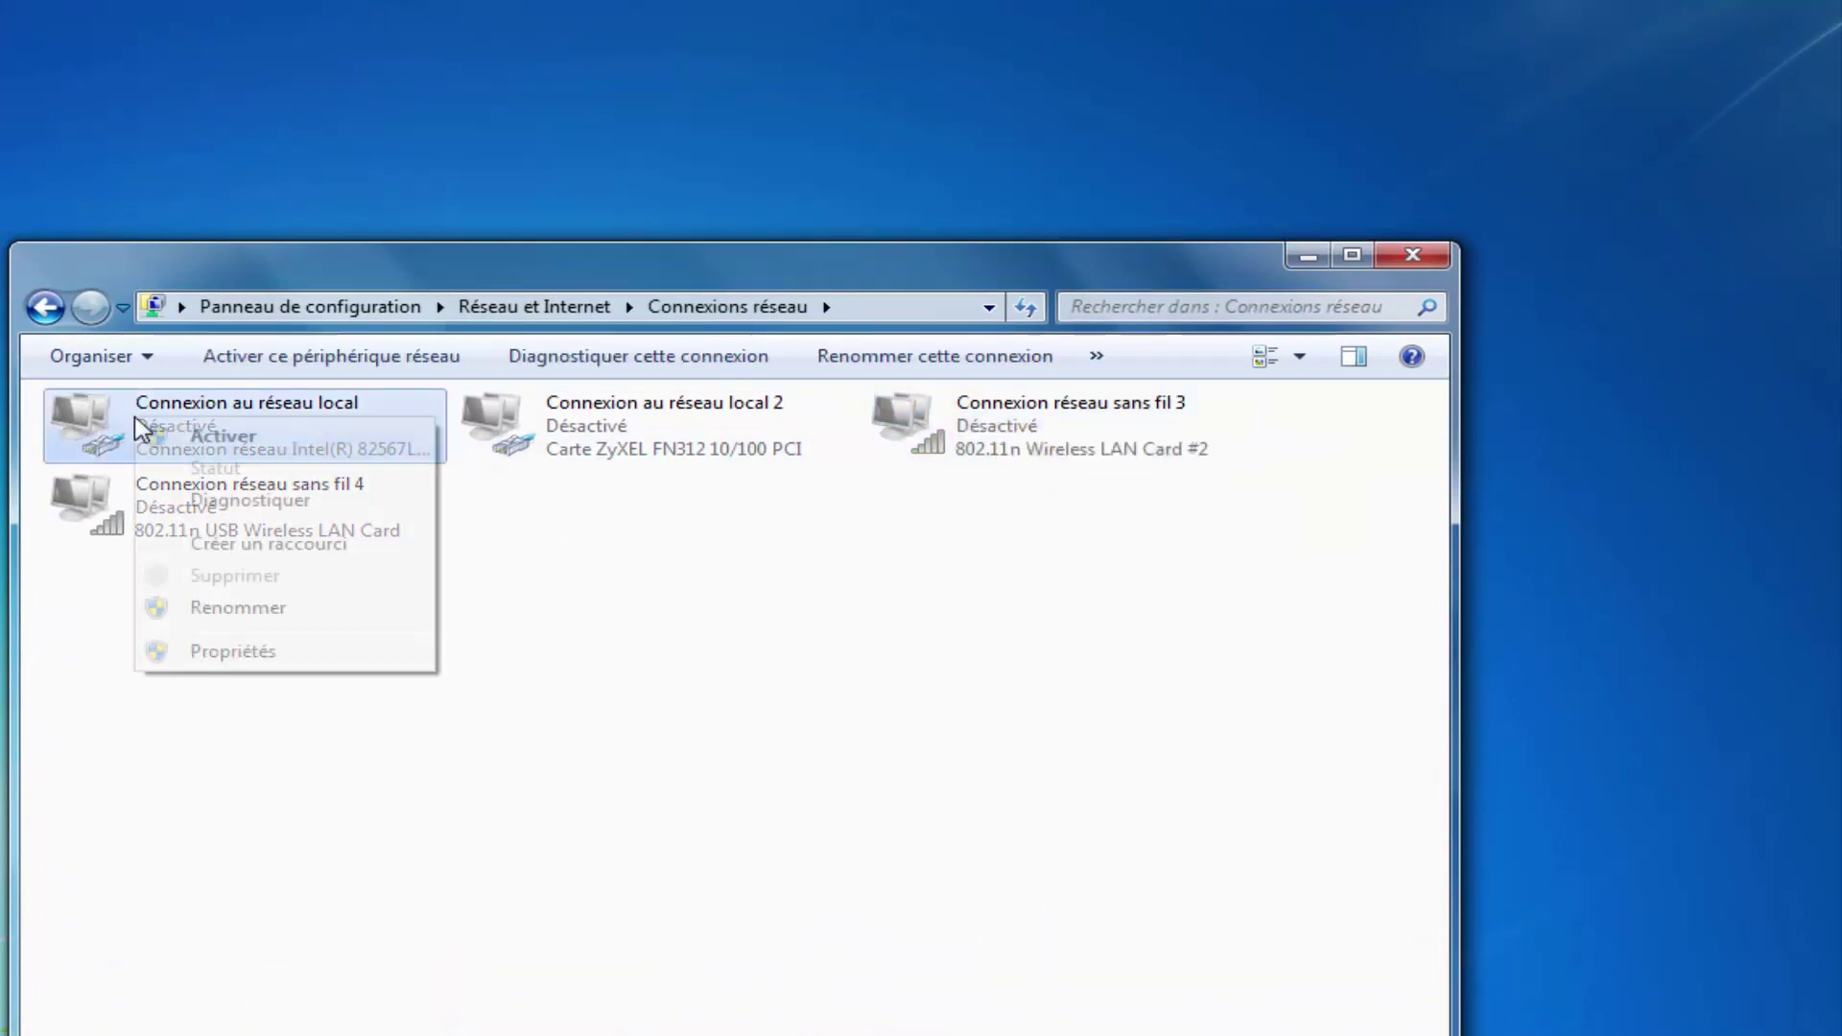
pyautogui.click(196, 437)
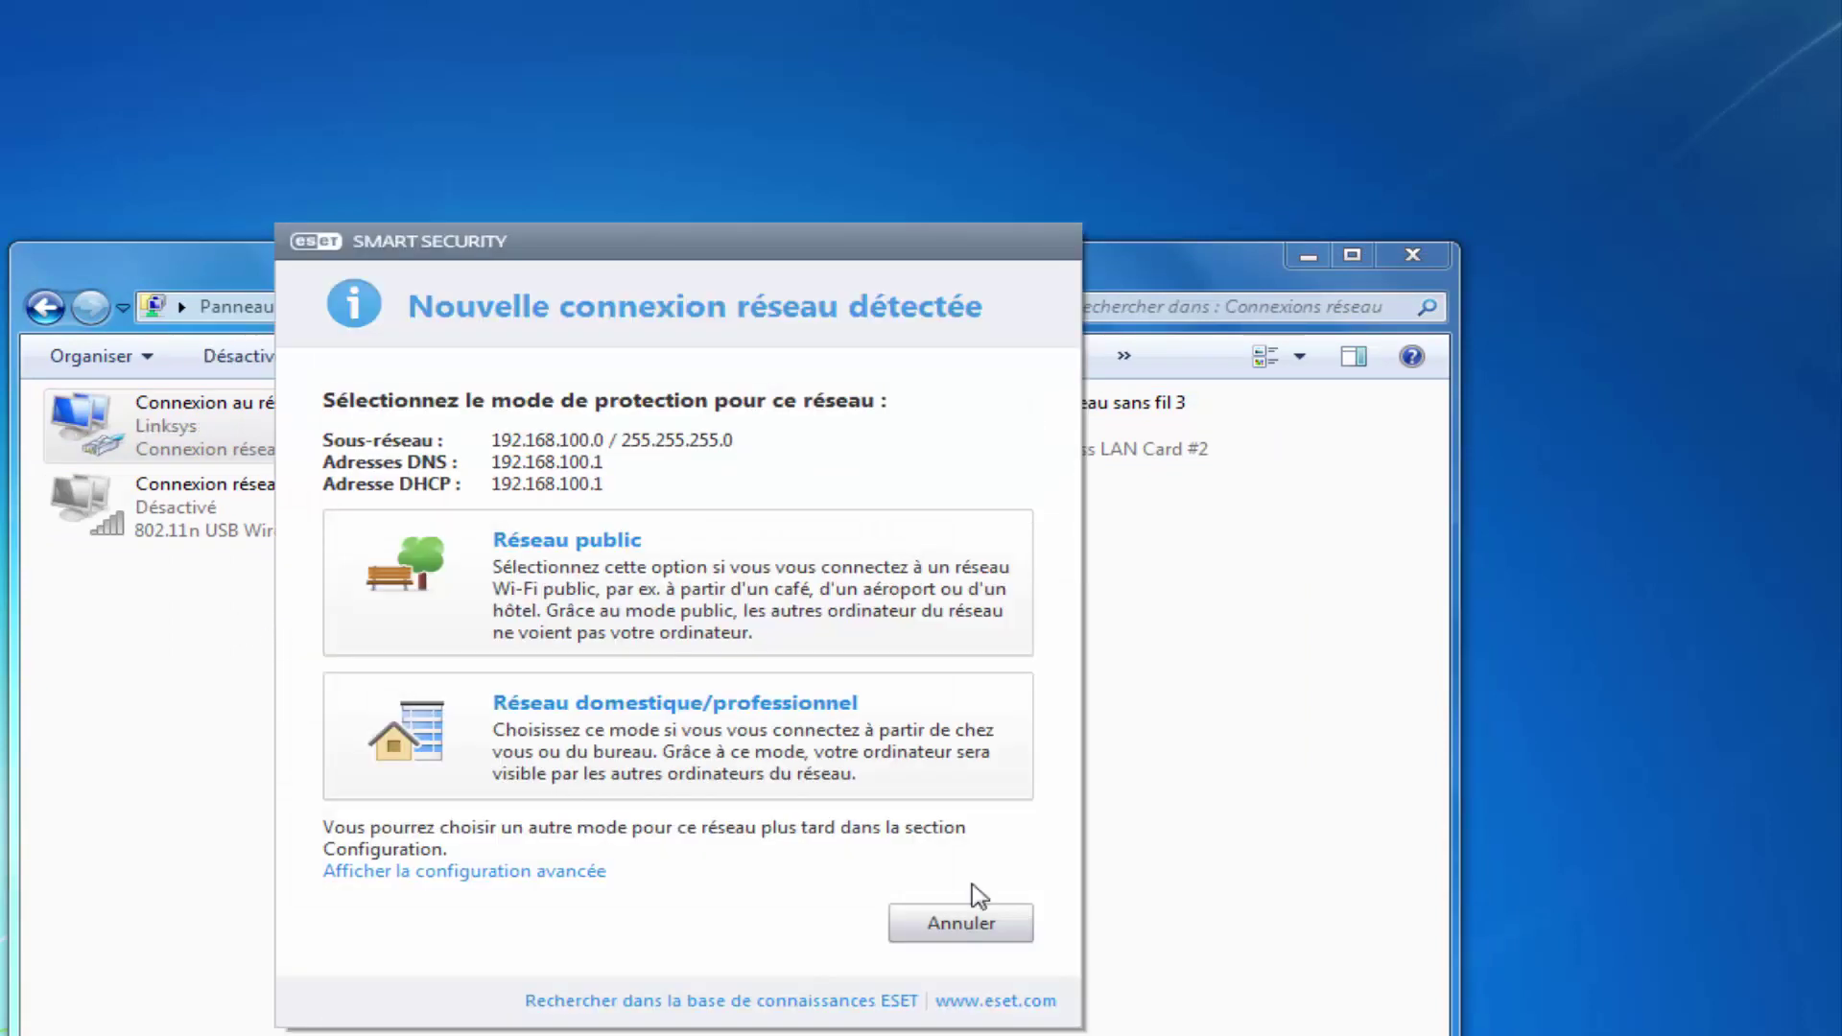
pyautogui.click(974, 926)
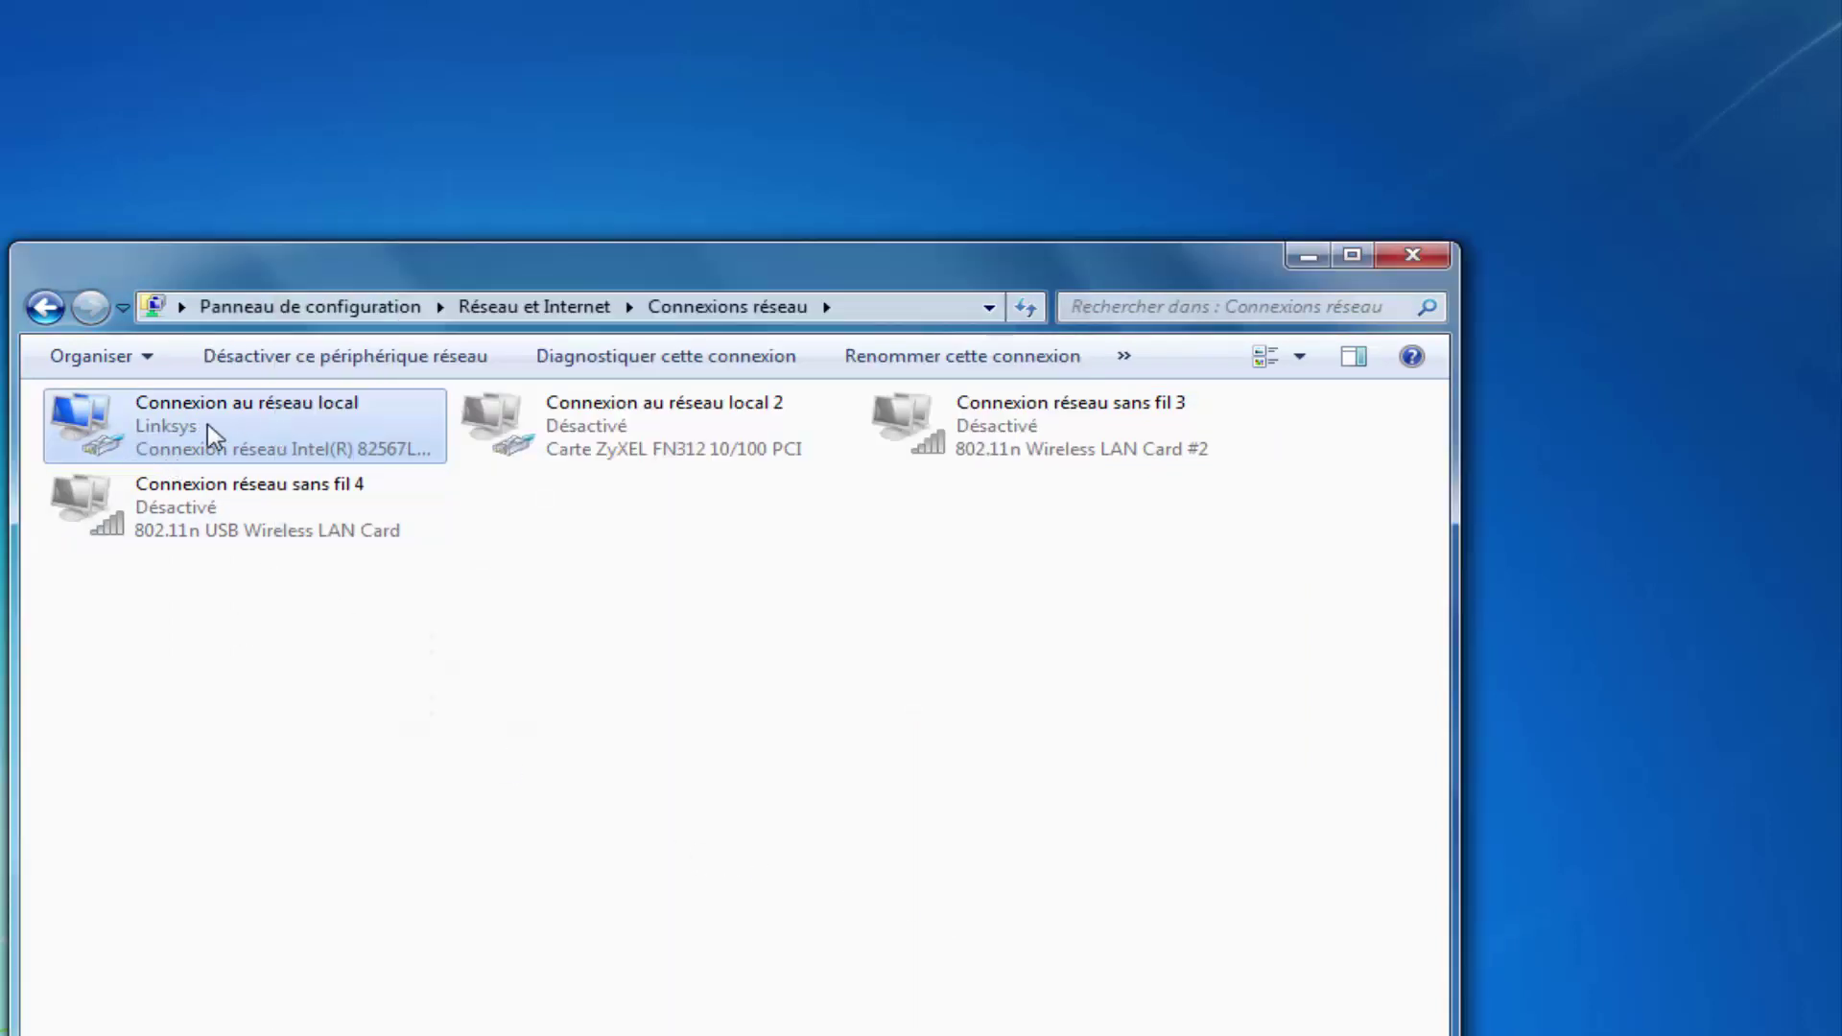
pyautogui.click(638, 1006)
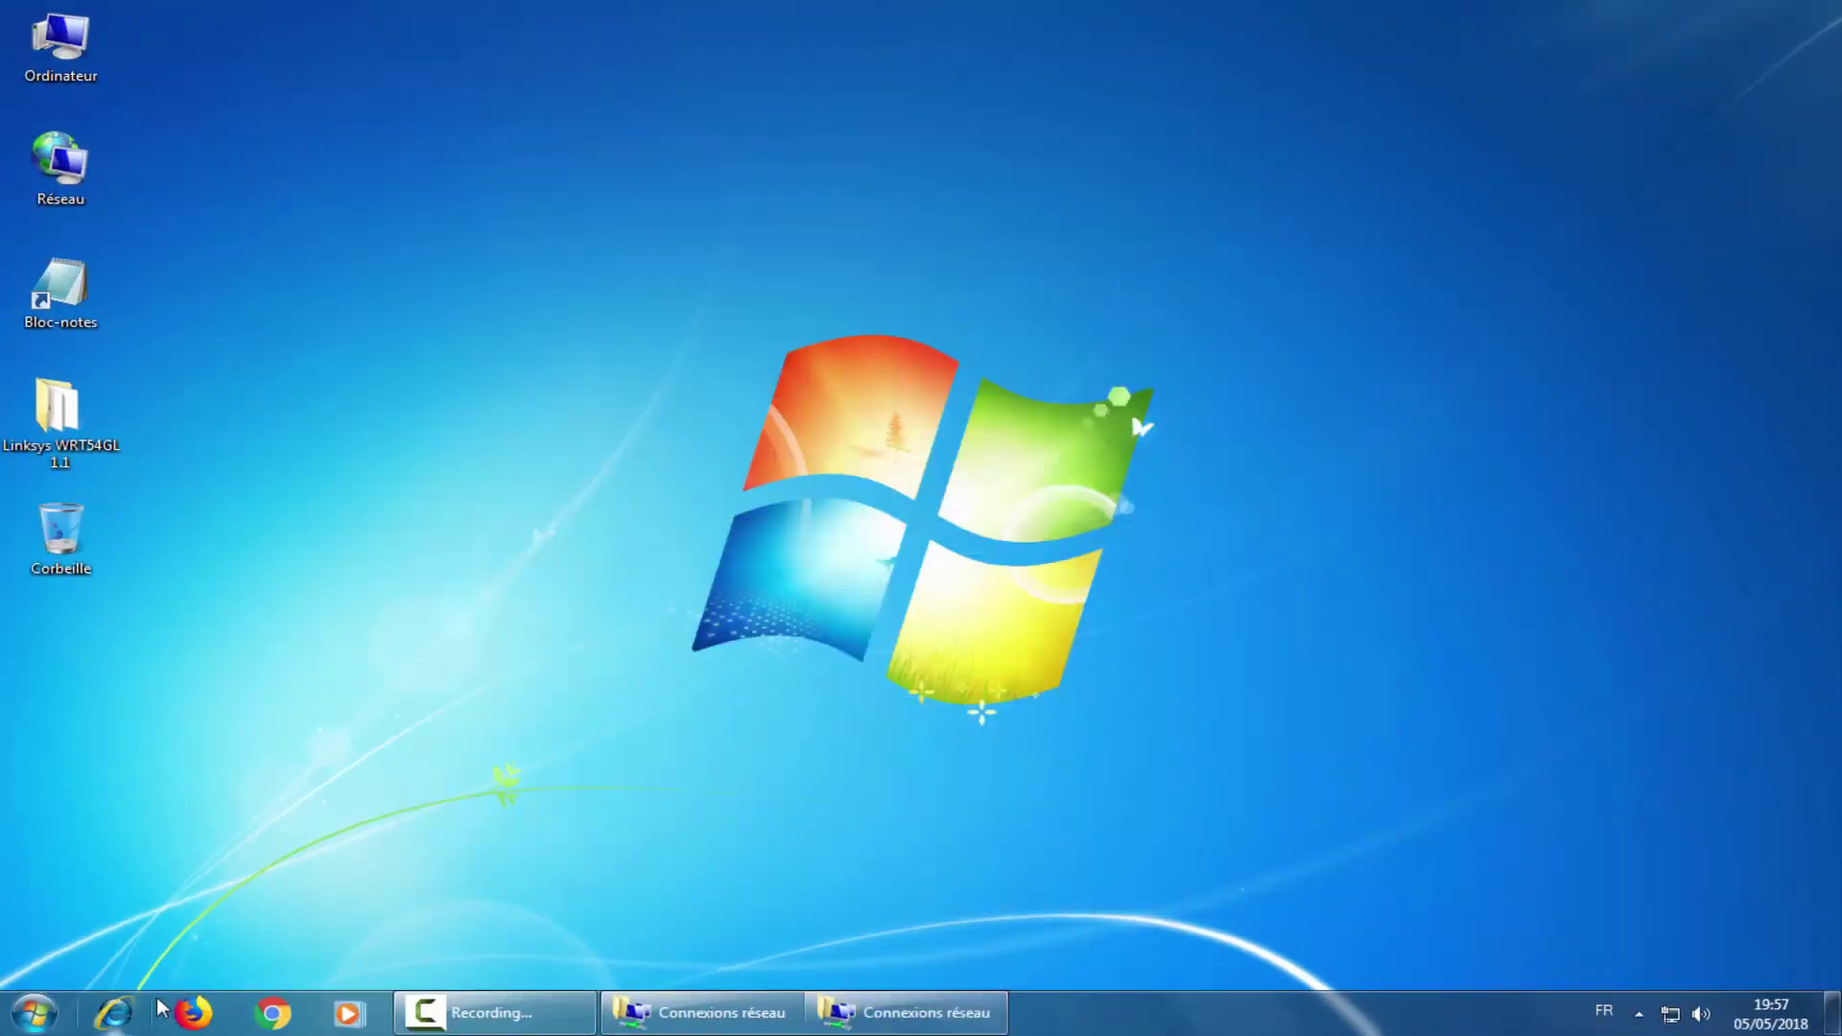
pyautogui.click(272, 1013)
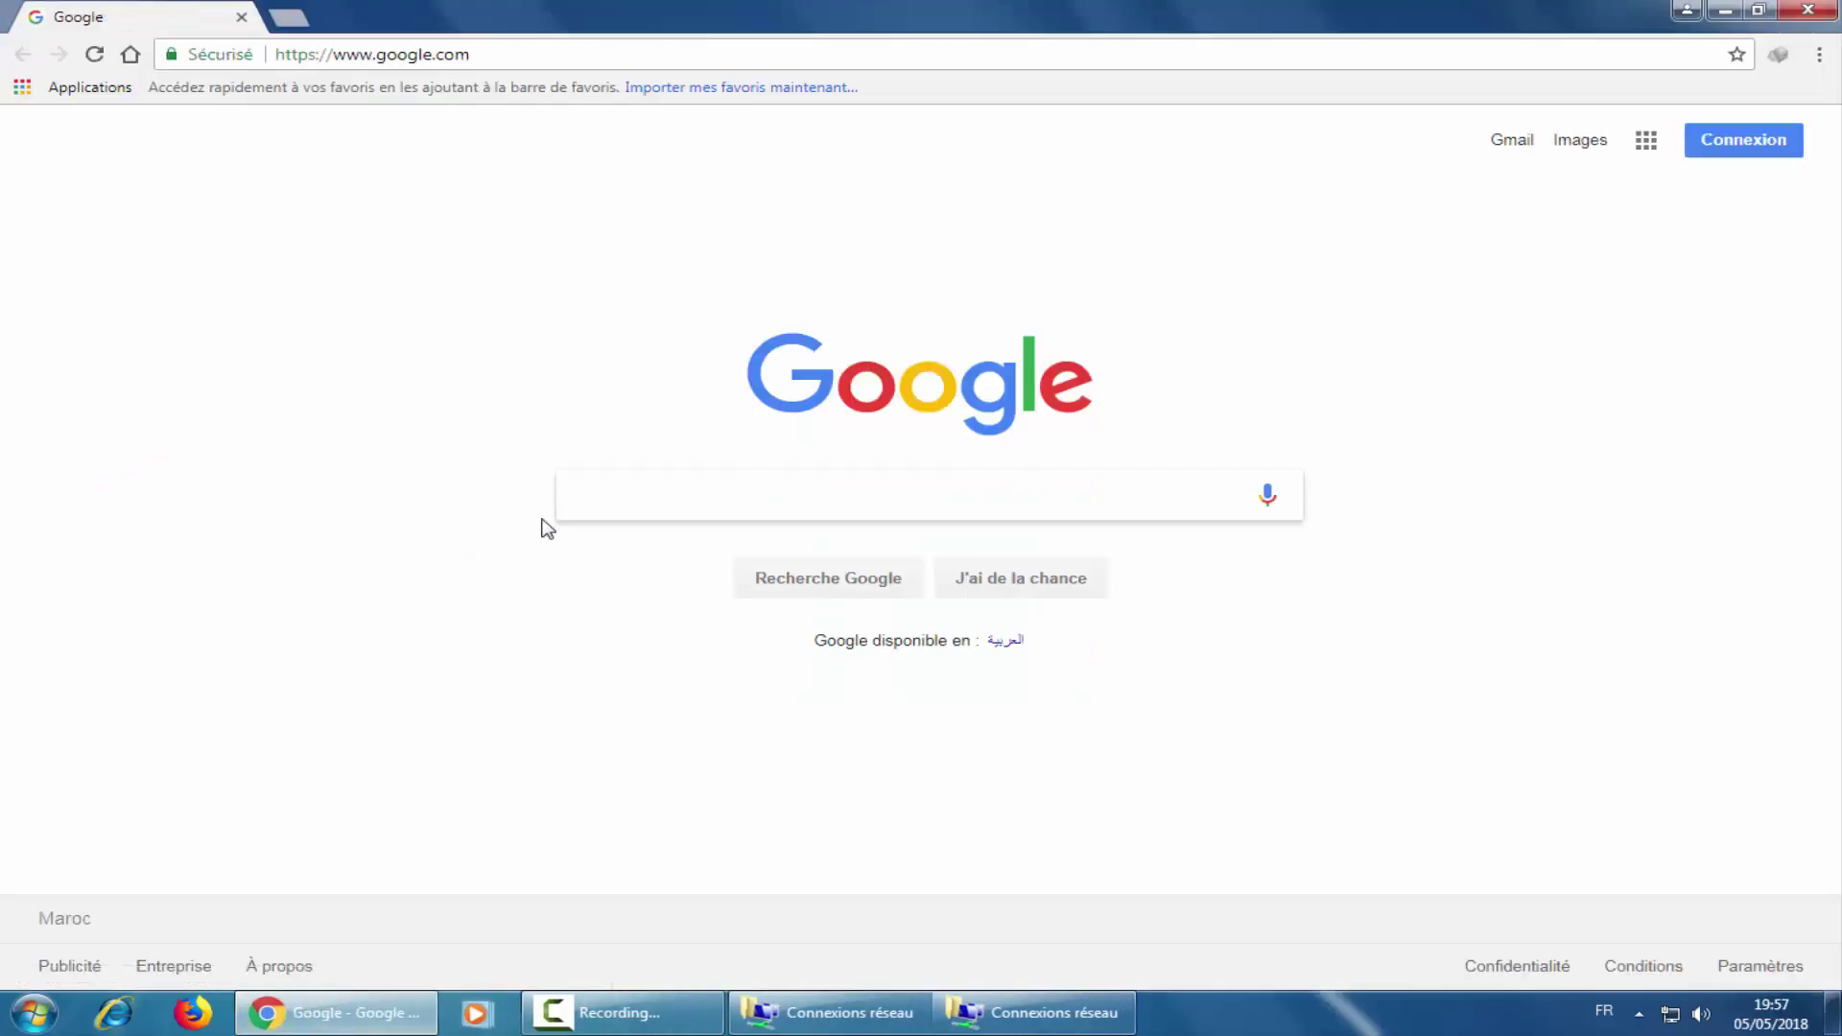
pyautogui.click(1647, 142)
pyautogui.click(1706, 251)
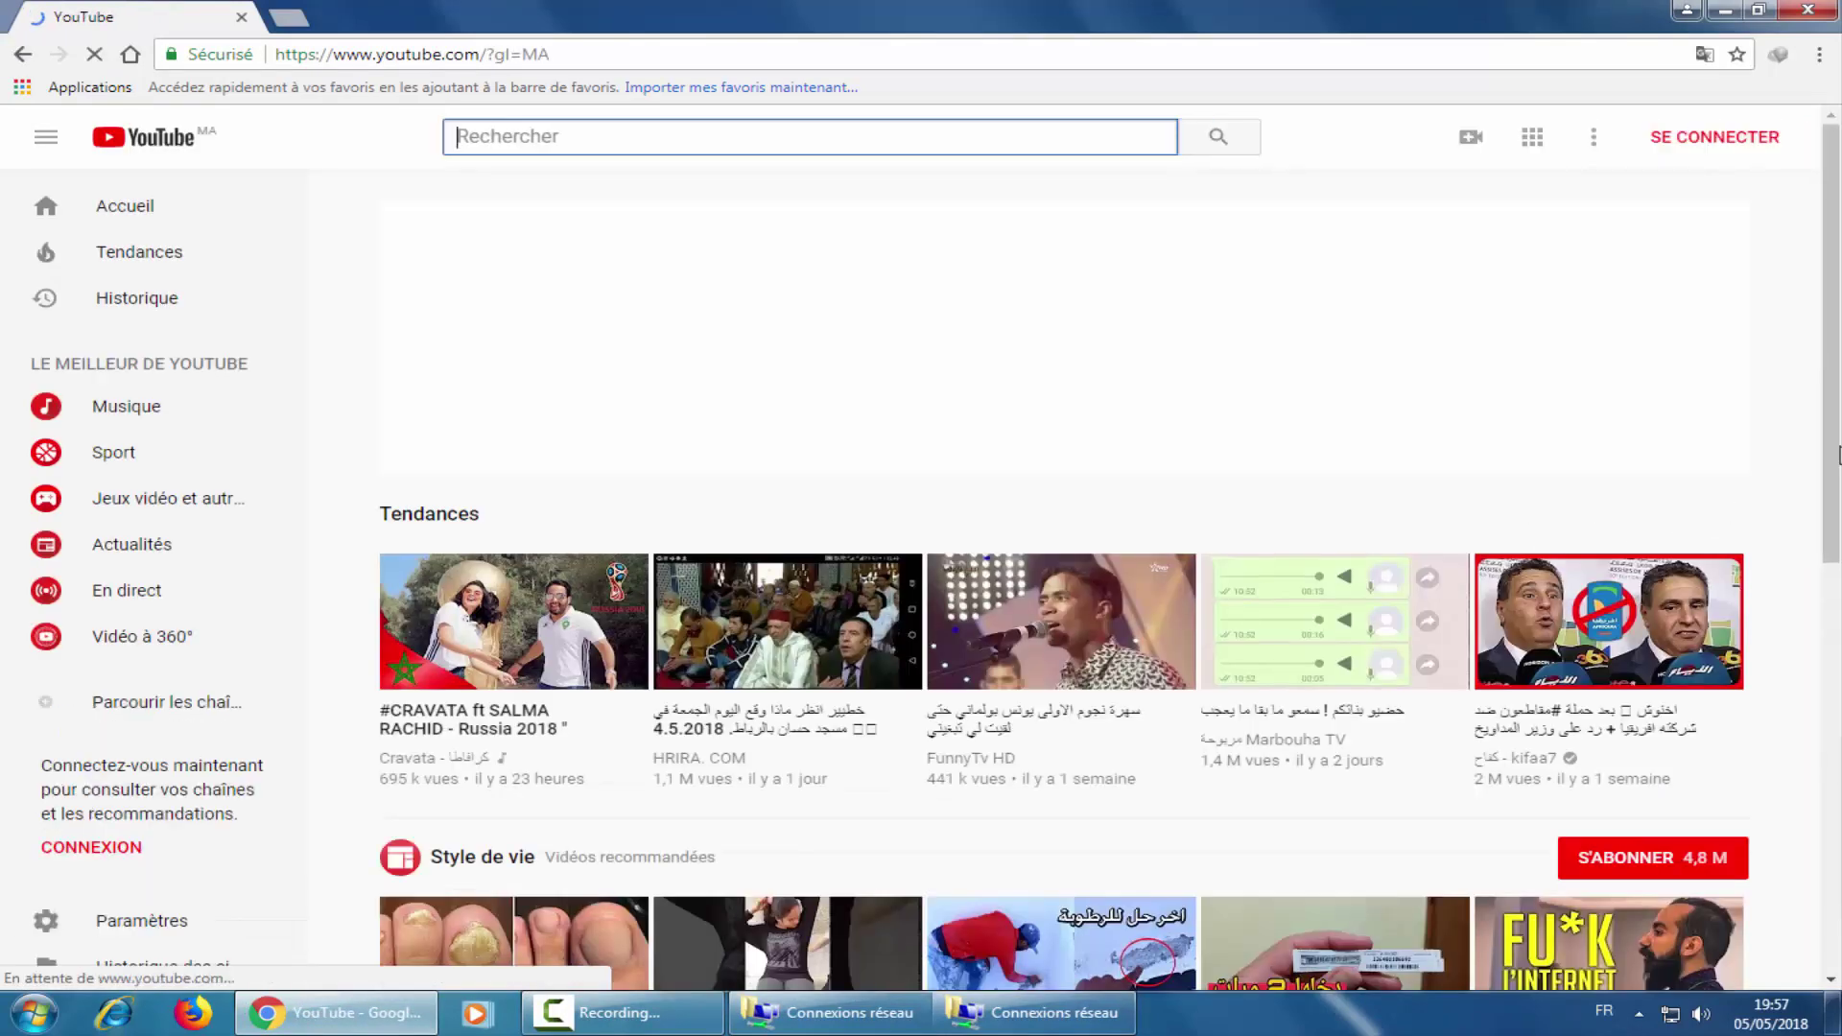
pyautogui.scroll(-3, 1840, 455)
pyautogui.scroll(-14, 1840, 456)
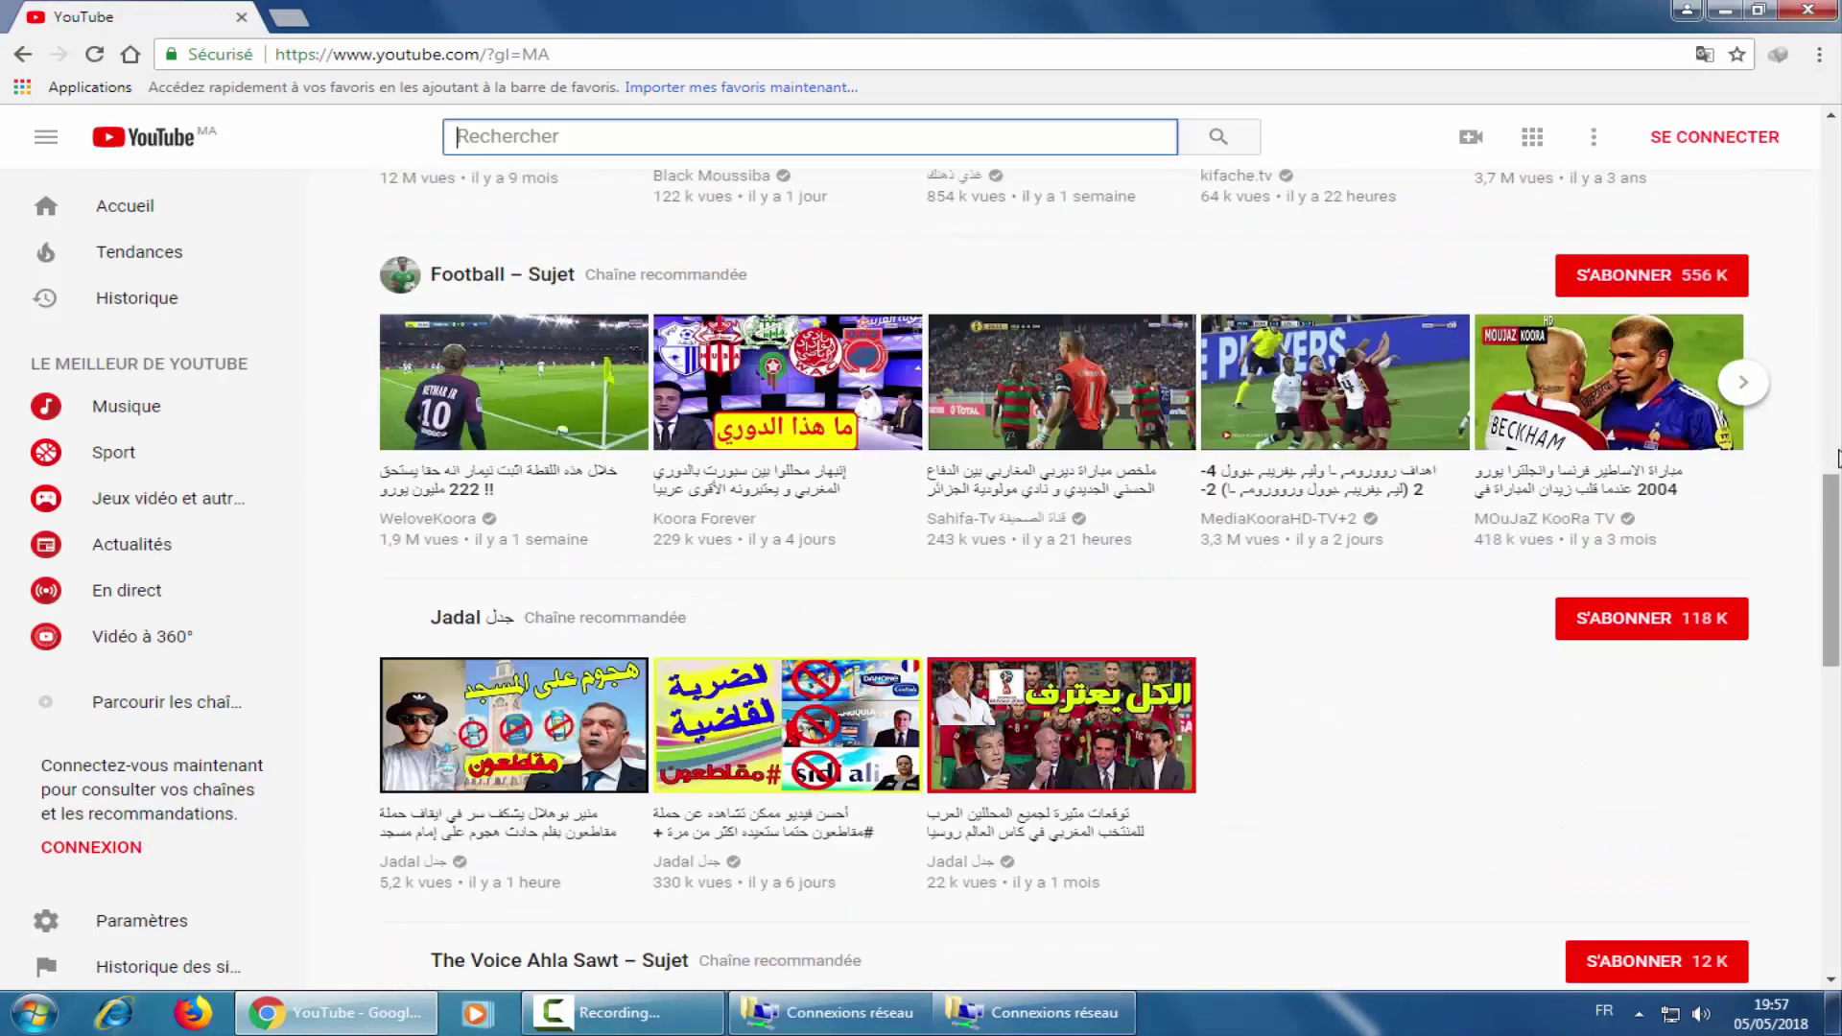
pyautogui.click(1817, 11)
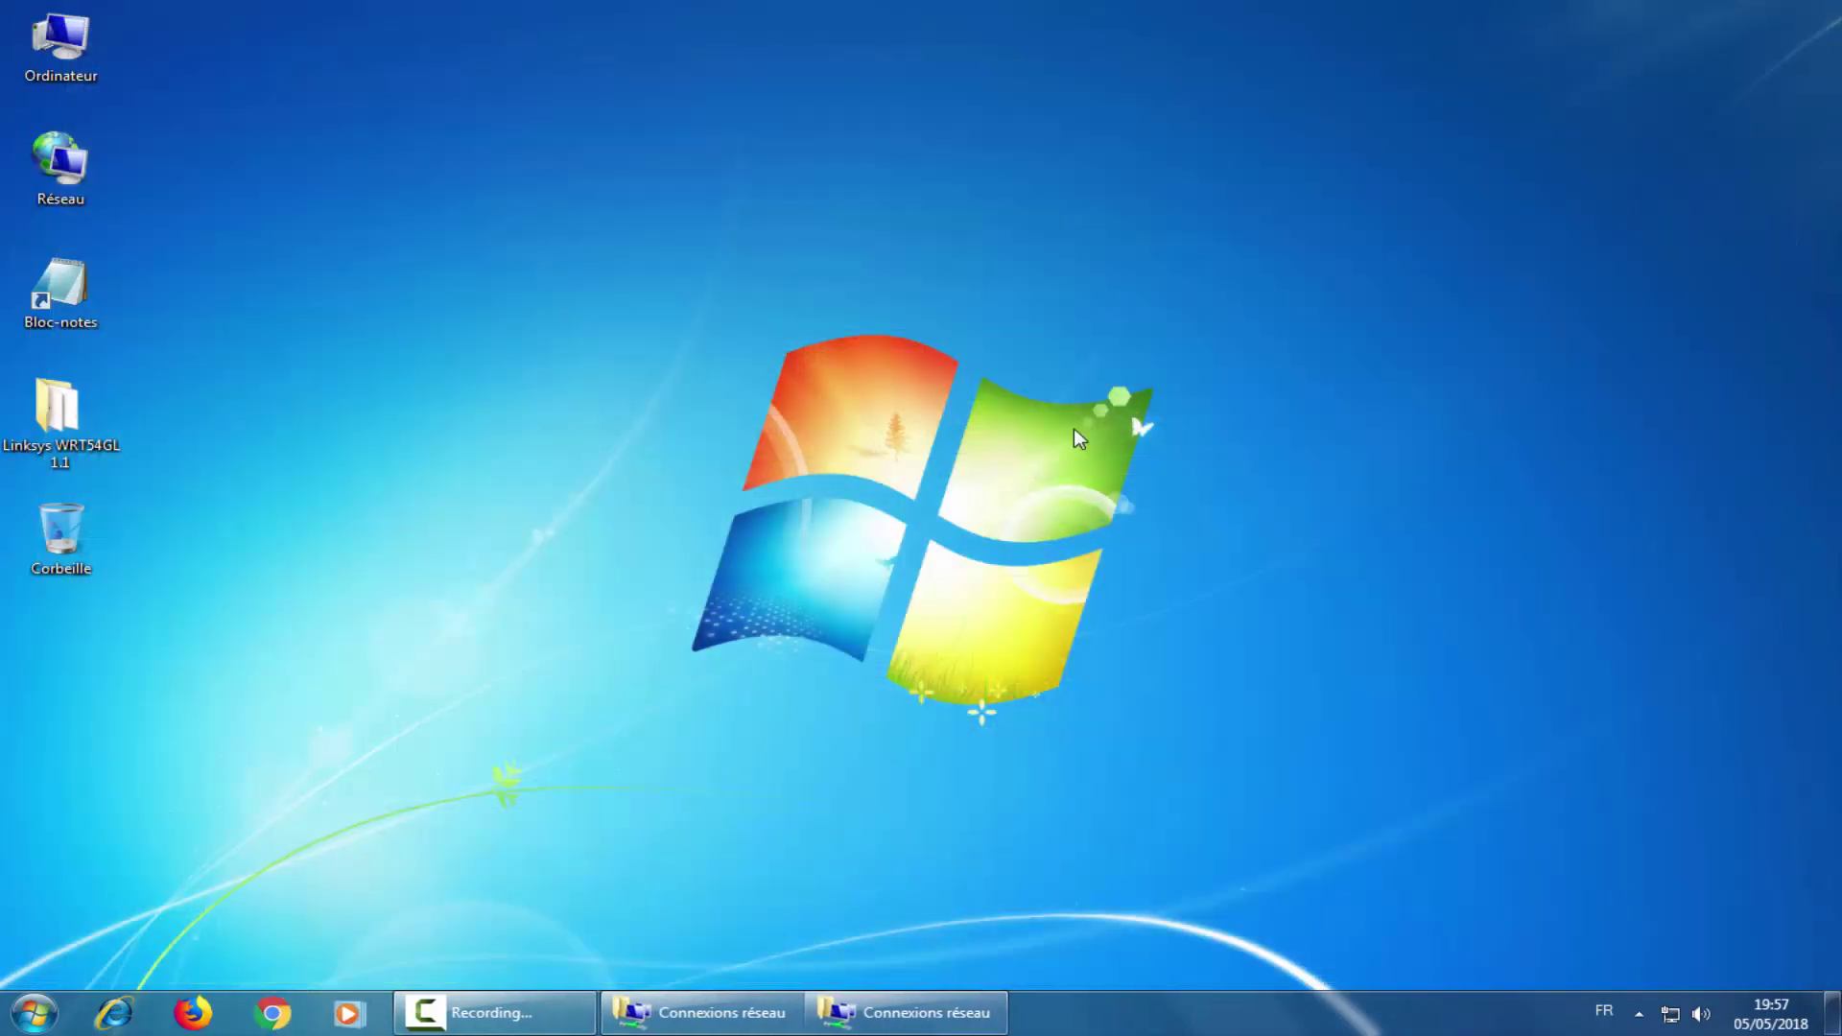